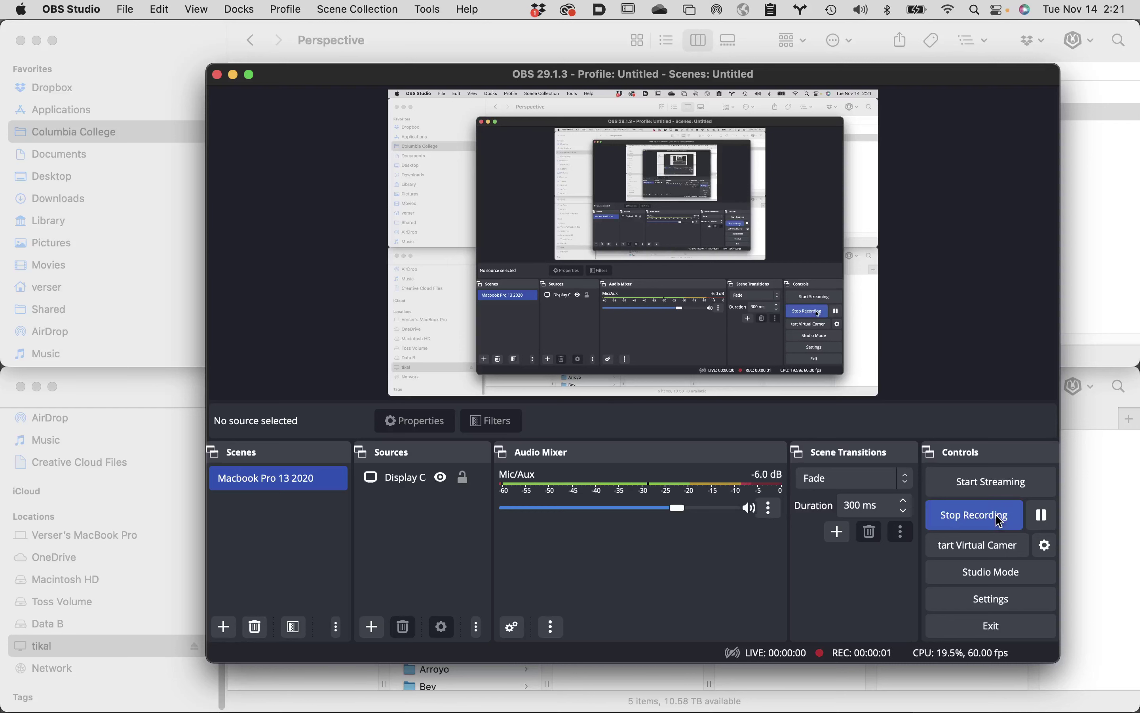
- Switch to Finder and open the 3 Retouching and Compositing Class folder inside the Columbia College folder
left_click(1115, 523)
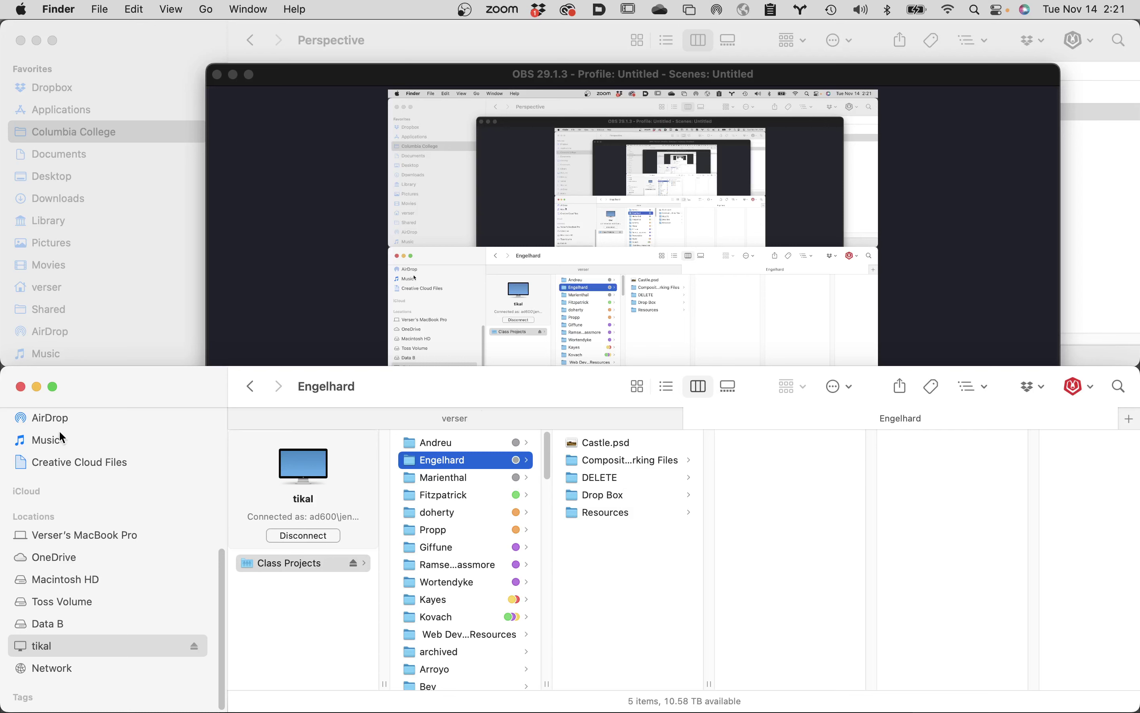
scroll(59, 440, "up", 5)
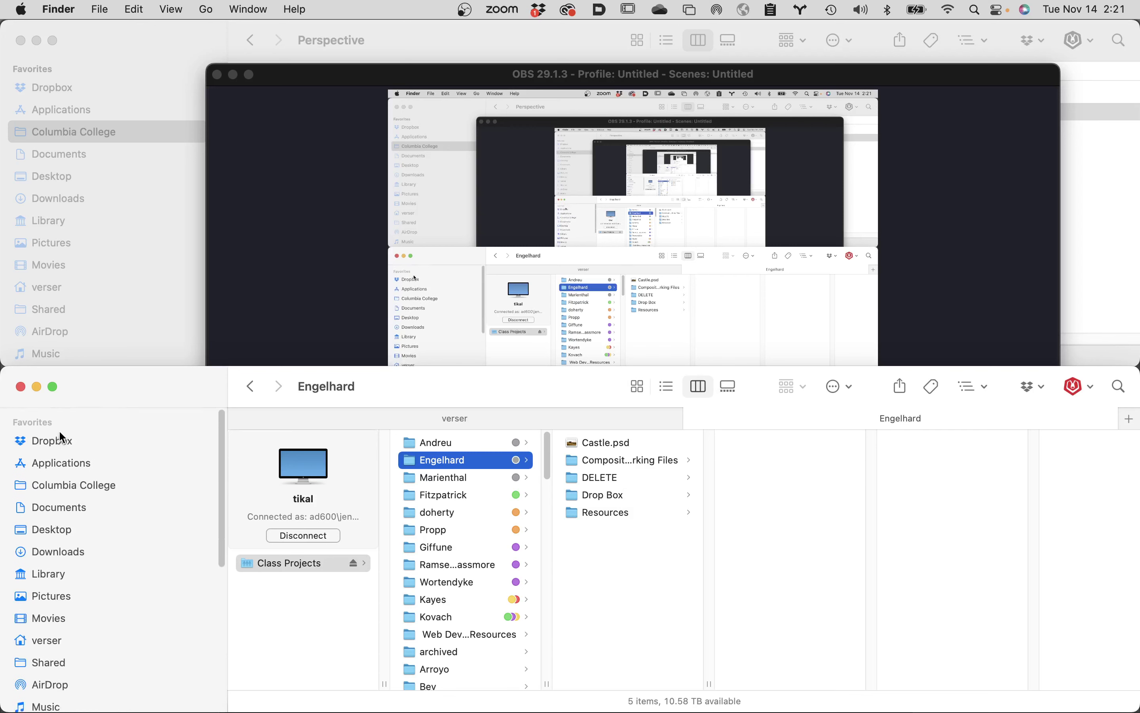
left_click(111, 483)
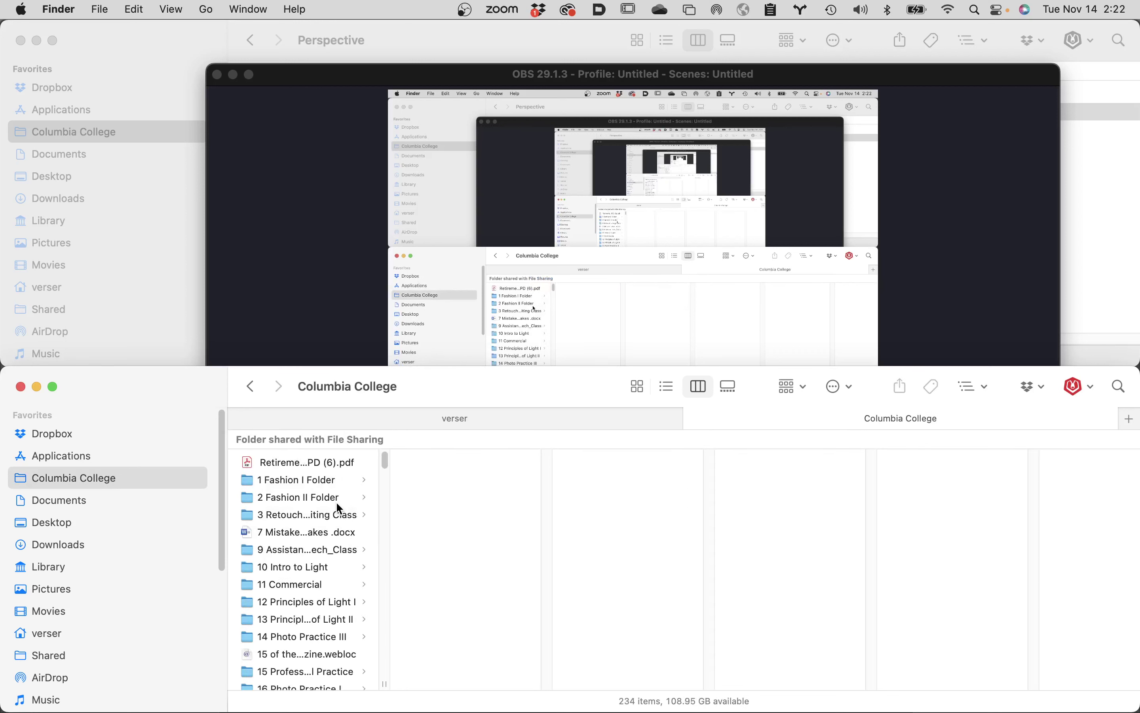
left_click(305, 514)
scroll(464, 642, "down", 5)
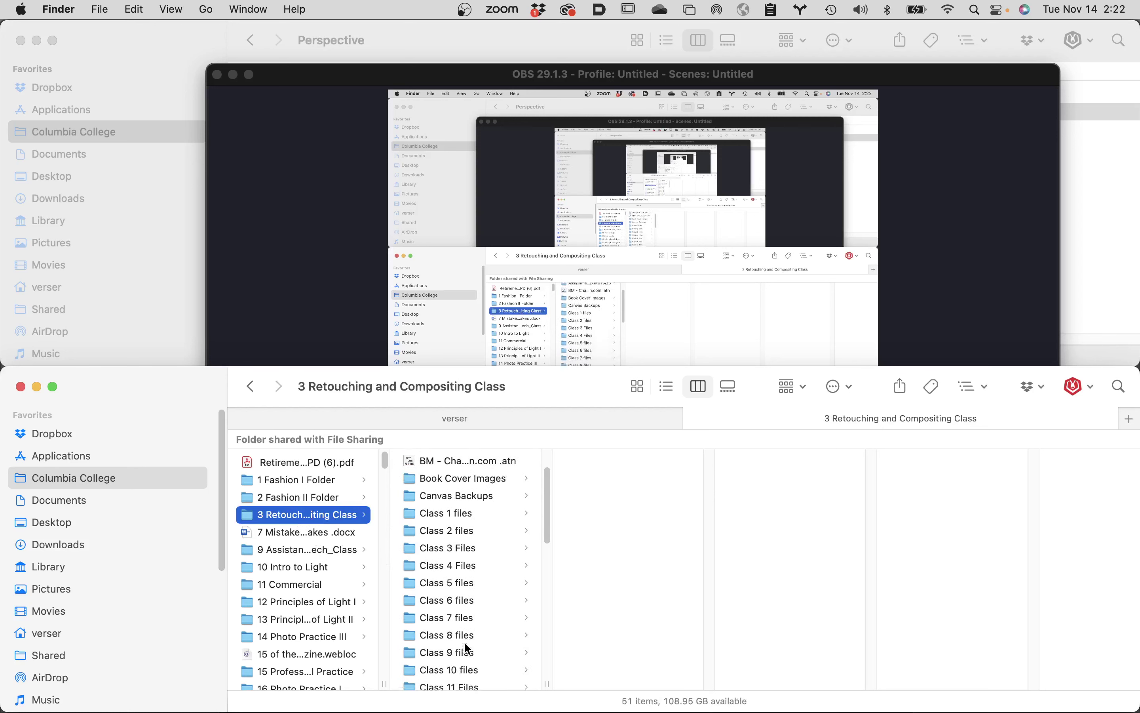
left_click(466, 627)
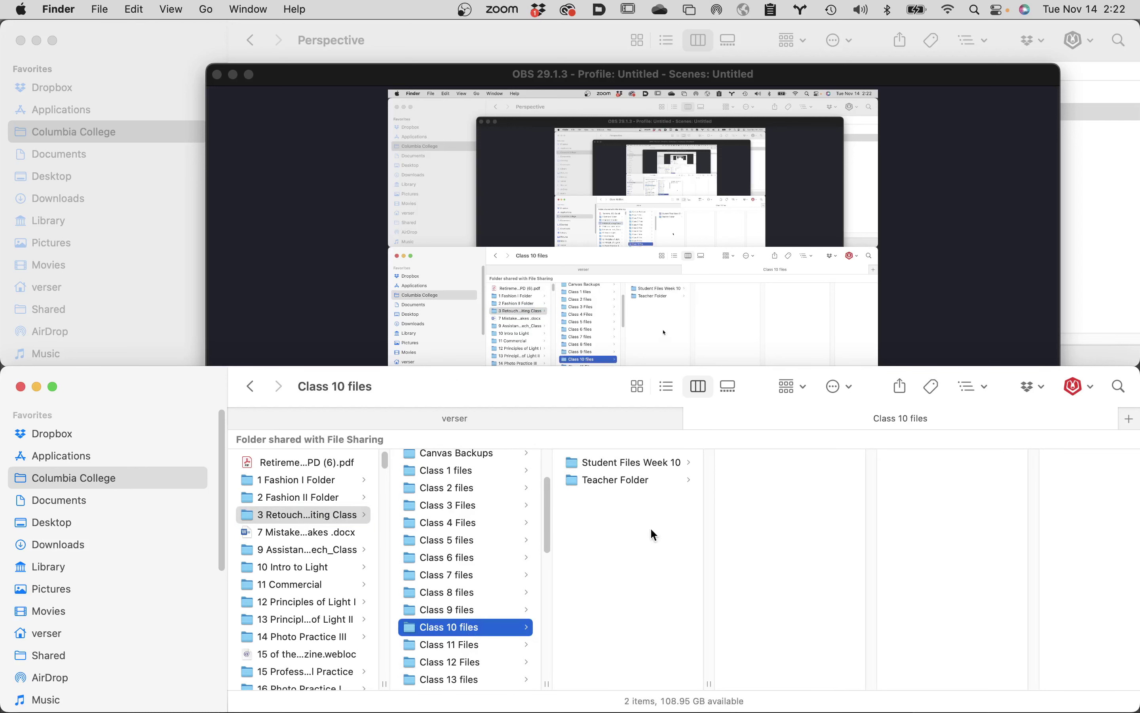
left_click(624, 480)
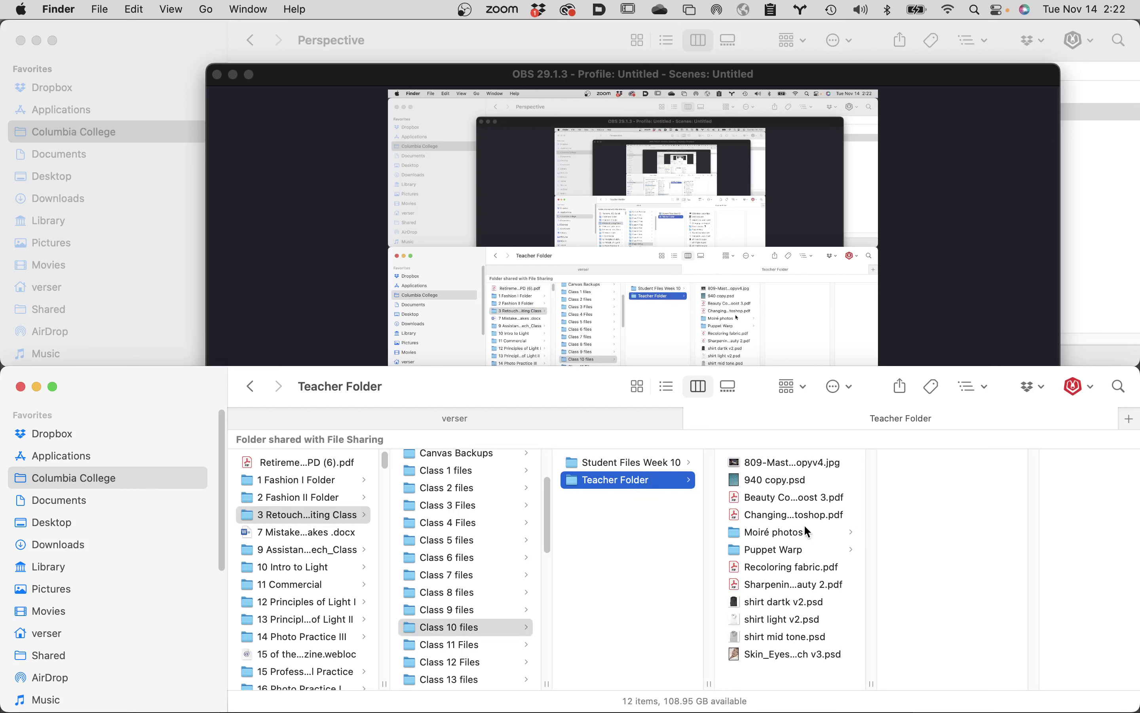
left_click(788, 549)
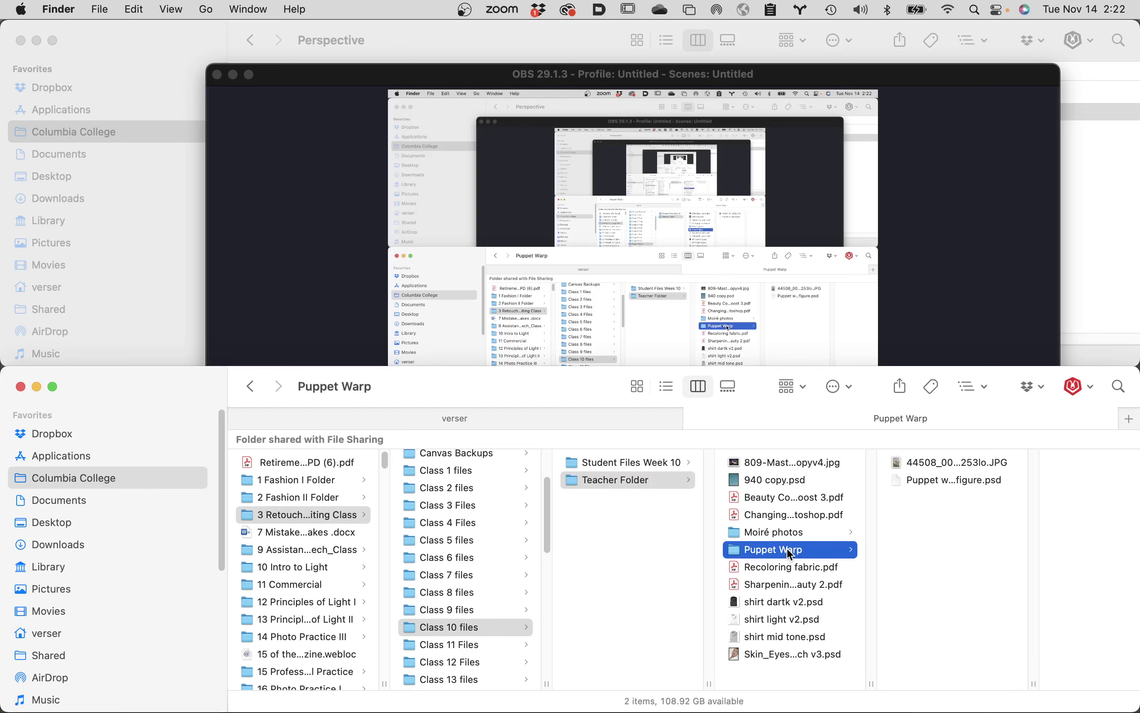
double_click(898, 477)
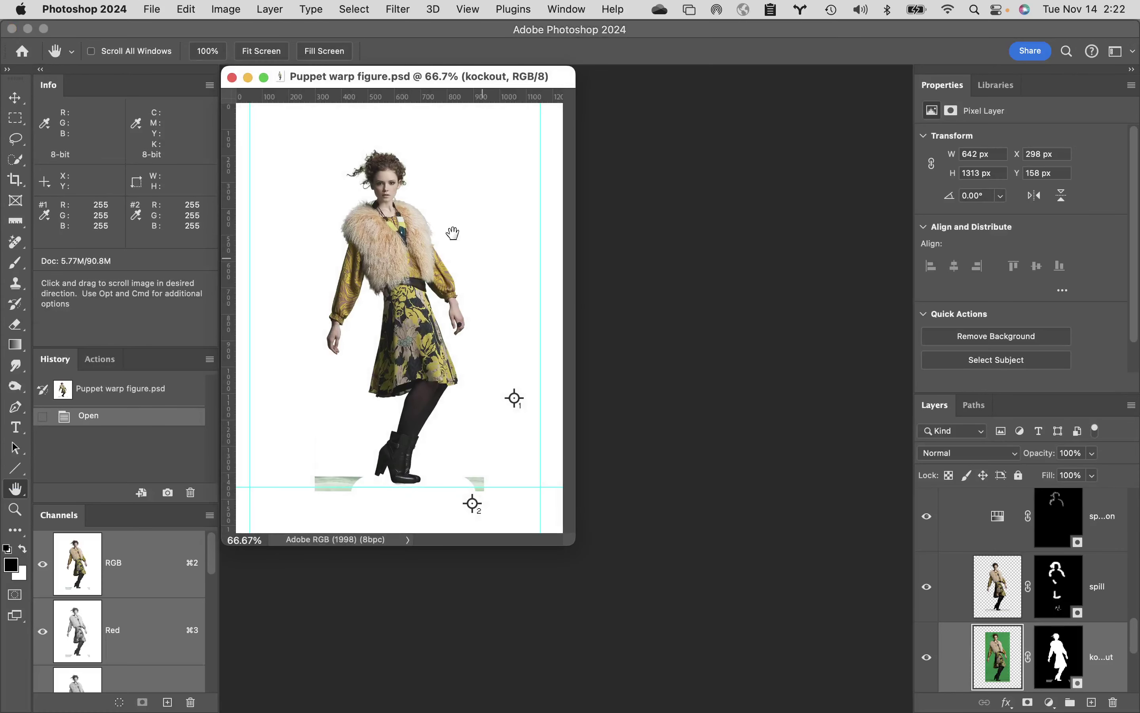
left_click(232, 78)
- Switch to Finder and open the Build background exercise folder in Class 9 files, under Student Files Week 09
mouse_move(40, 707)
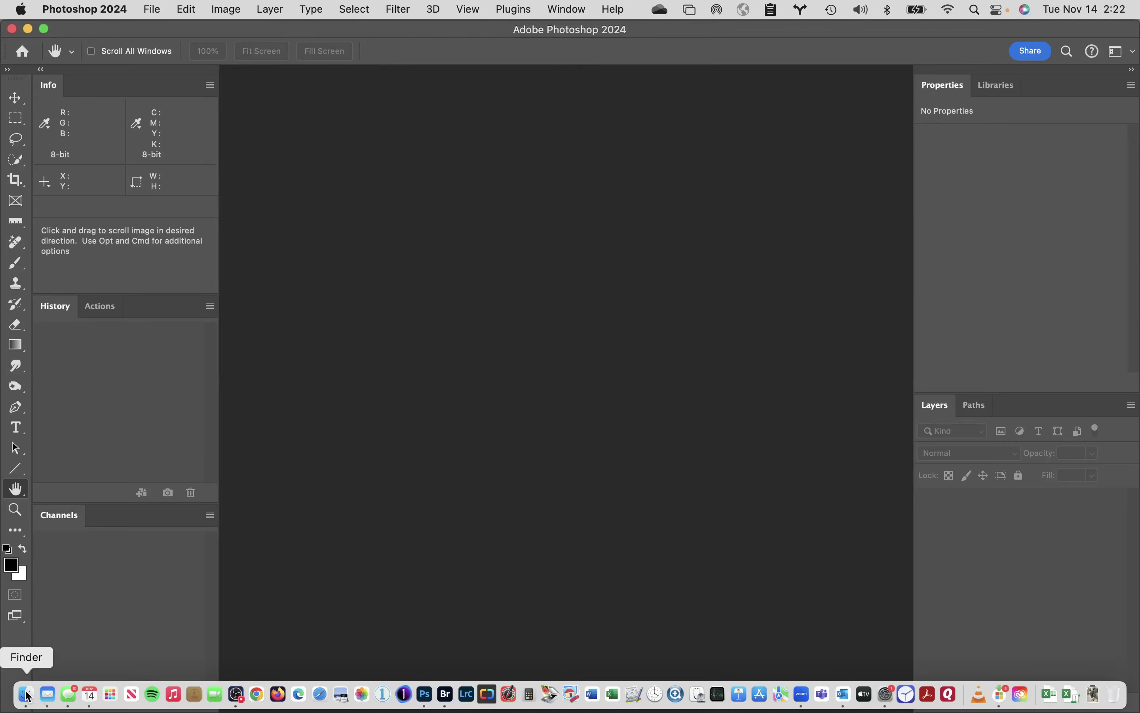
left_click(25, 694)
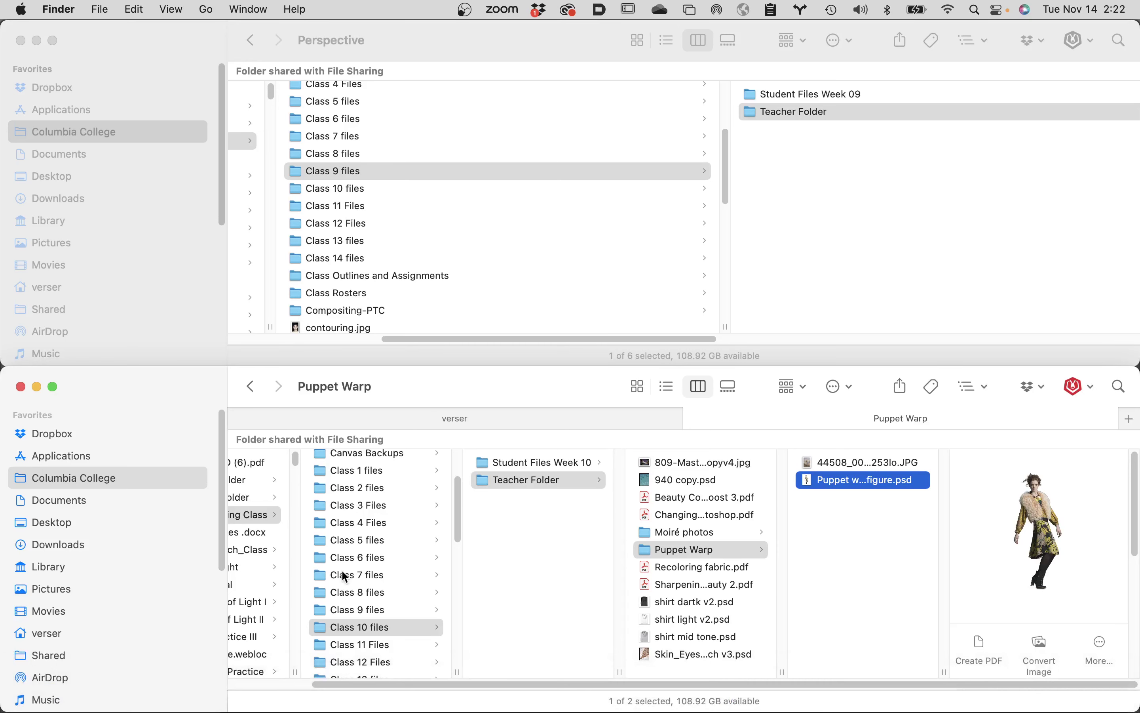
scroll(453, 565, "left", 3)
left_click(416, 609)
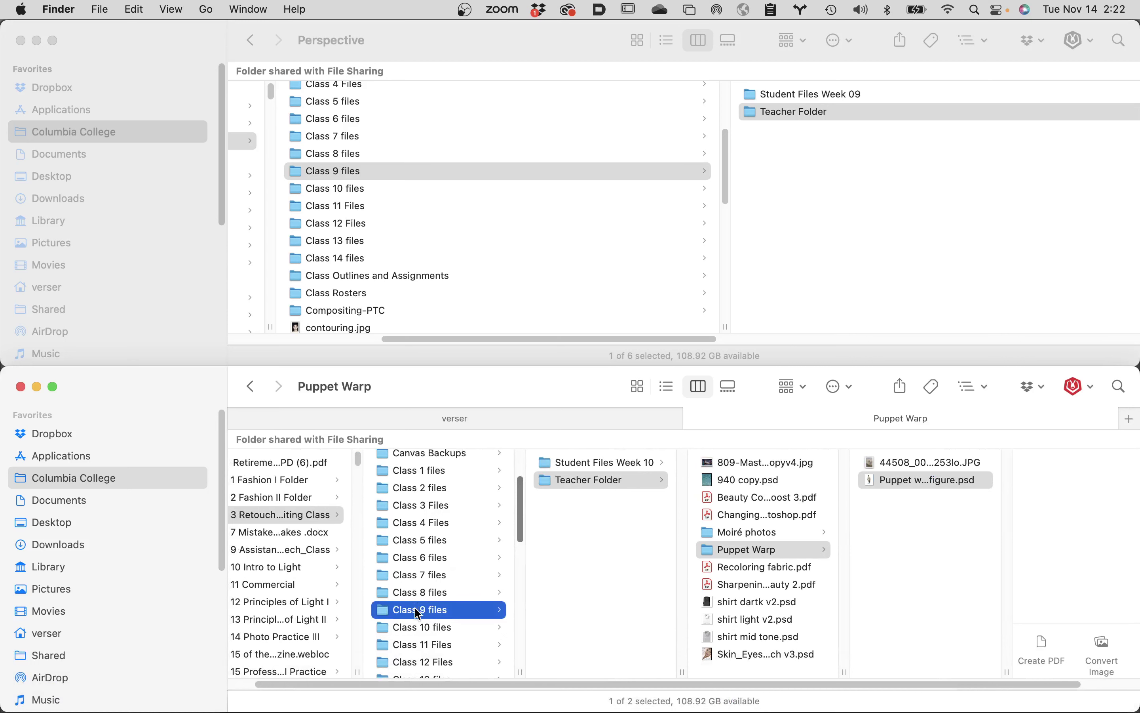
left_click(612, 467)
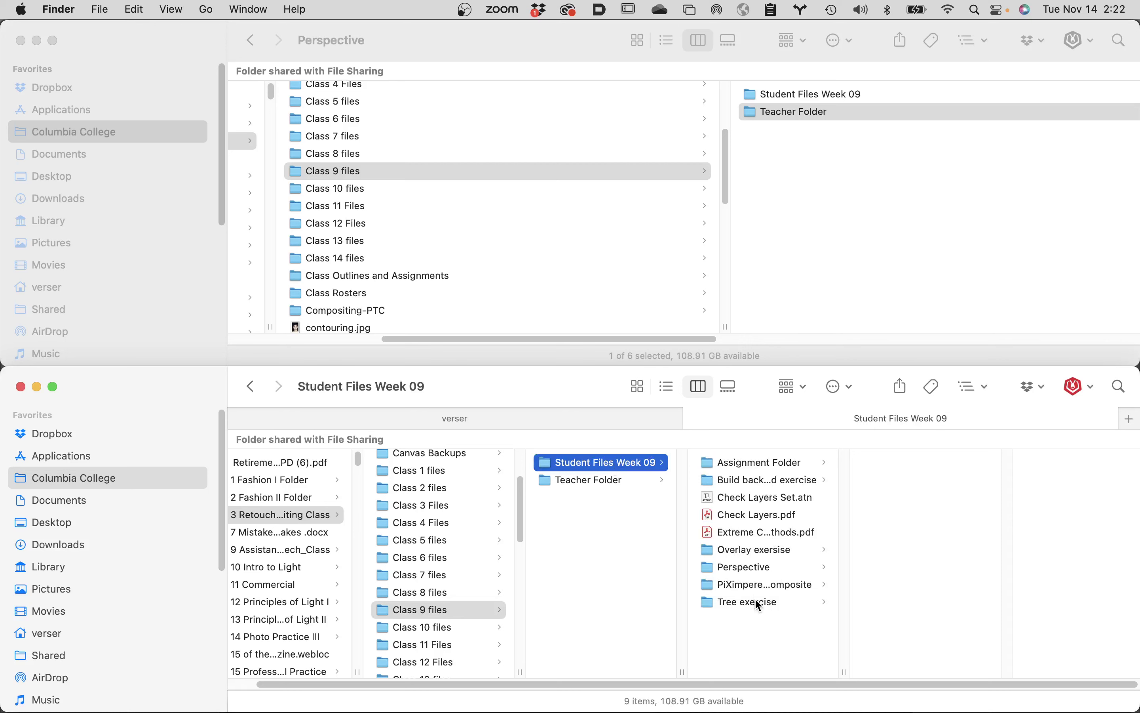
left_click(756, 483)
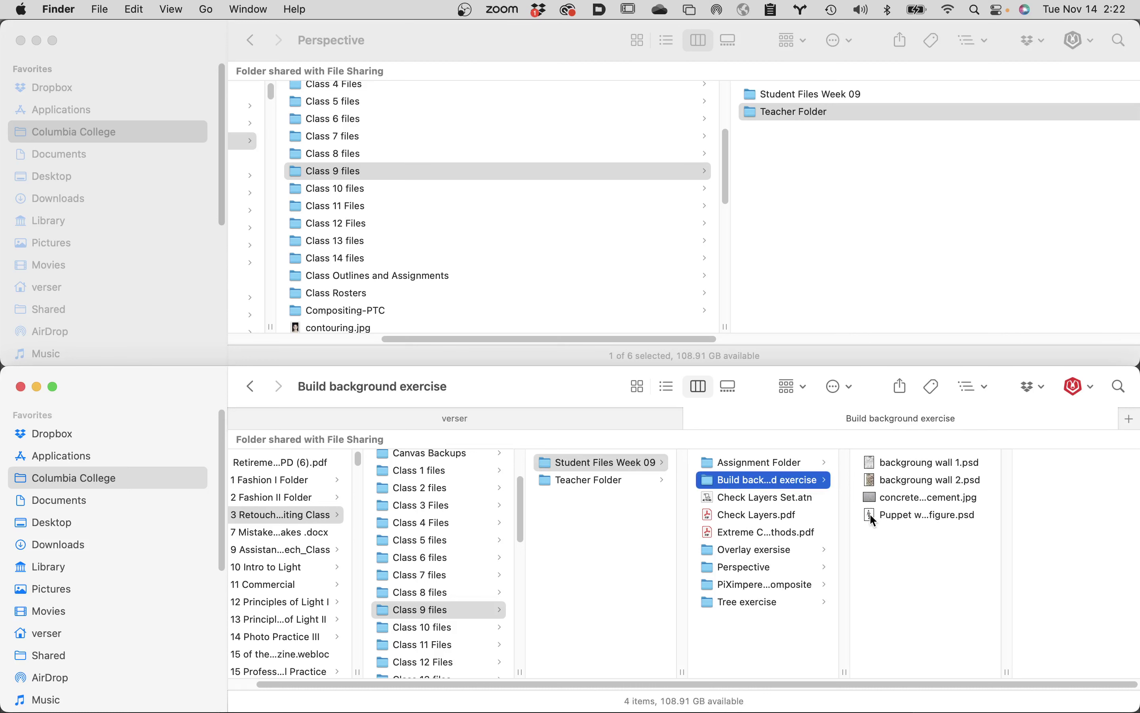
- Open Puppet warp figure.psd from the Build background exercise folder in Photoshop and fit the image to the screen
left_click(870, 517)
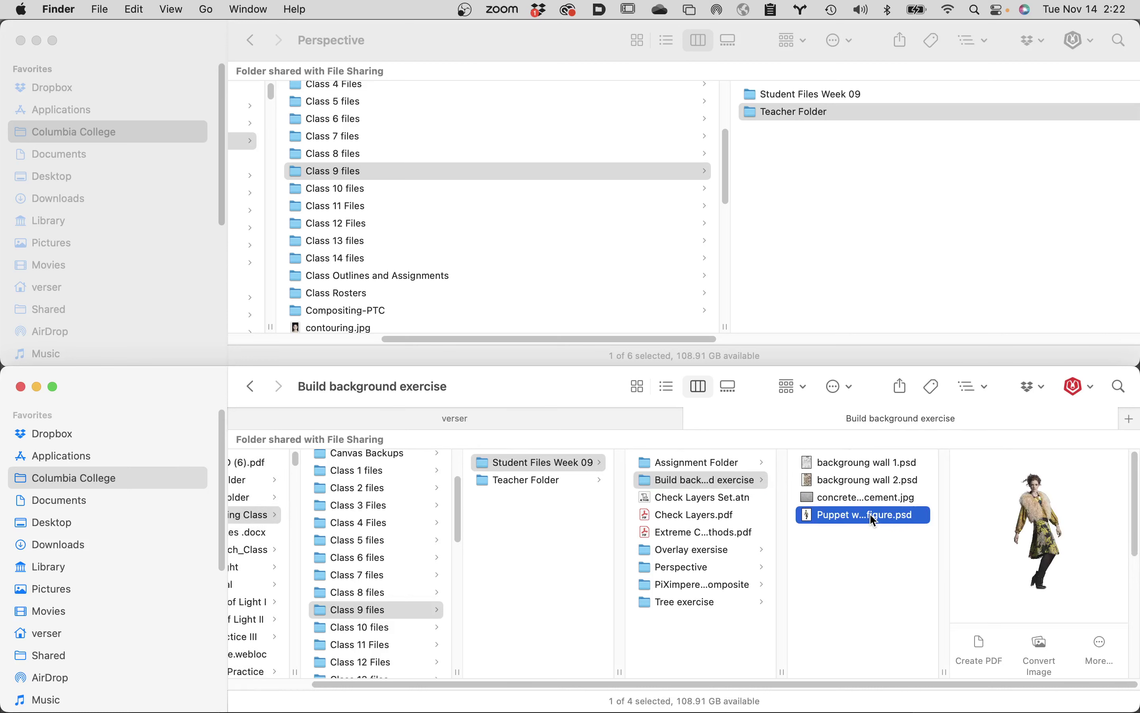
left_click(871, 516)
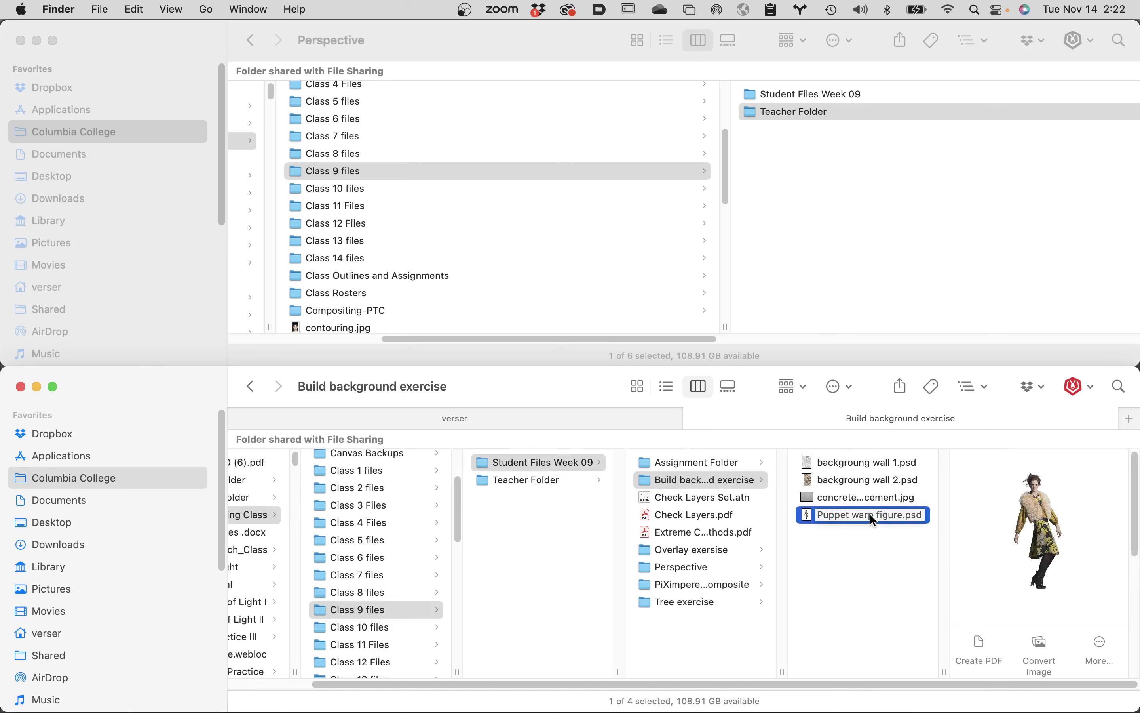
key("Return")
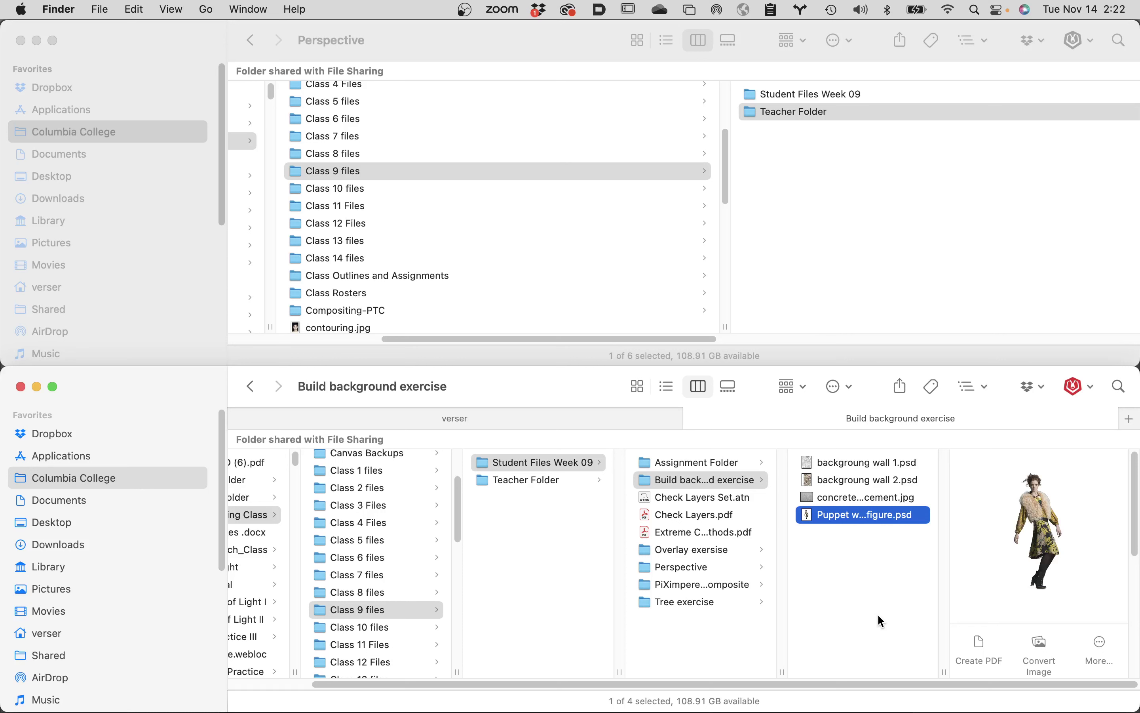
double_click(807, 517)
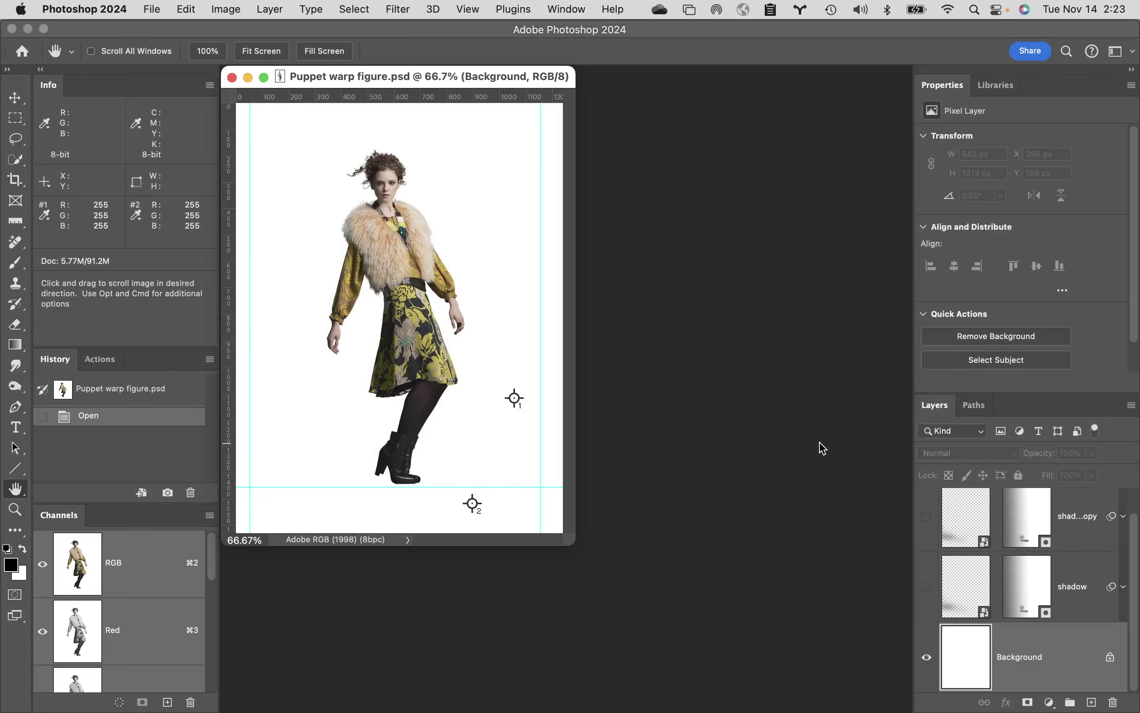
double_click(25, 485)
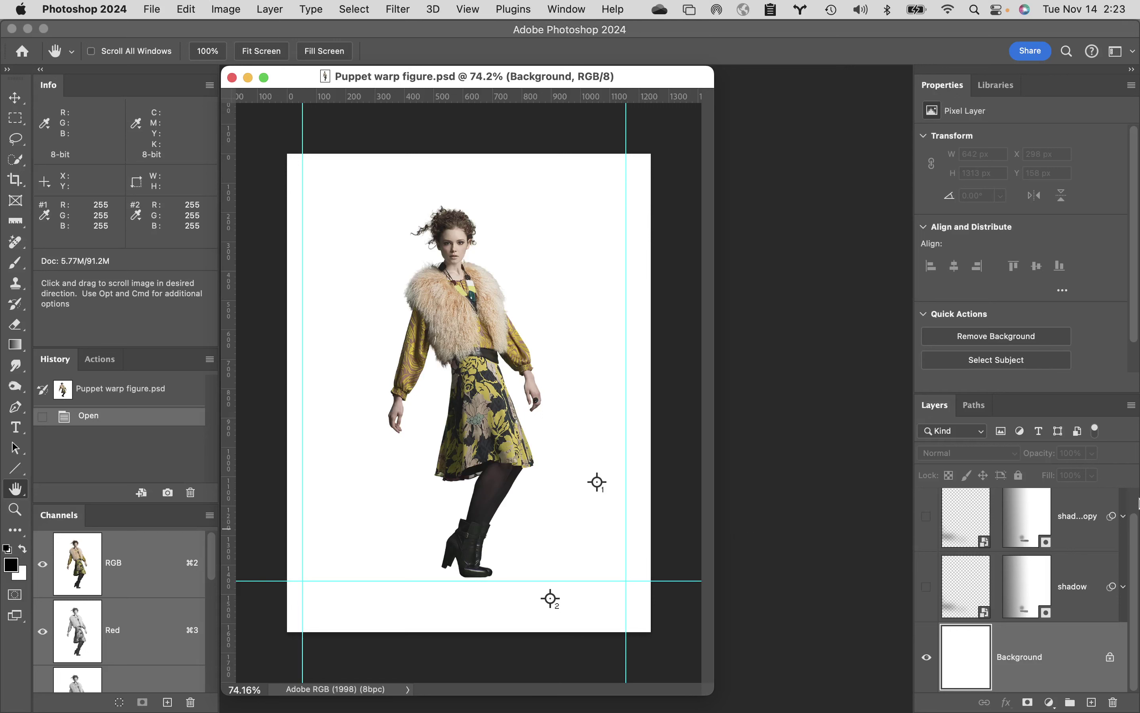
- Select the Figure group and hide the white Background layer
scroll(1135, 547, "up", 1)
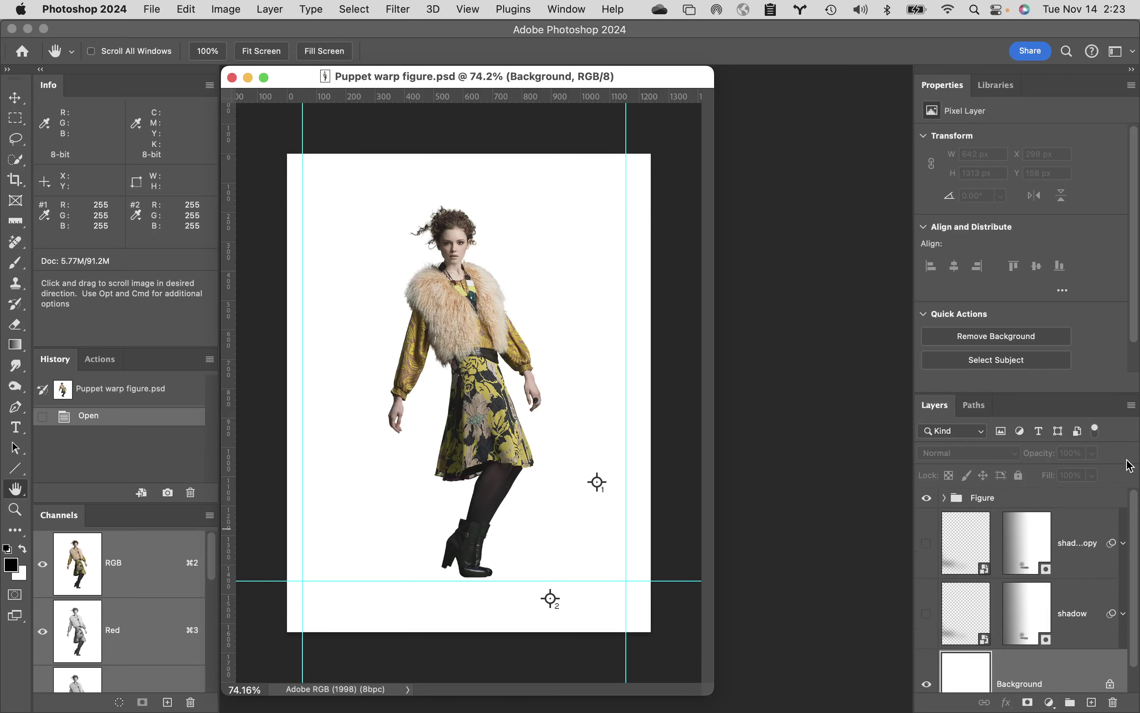
scroll(1005, 503, "down", 1)
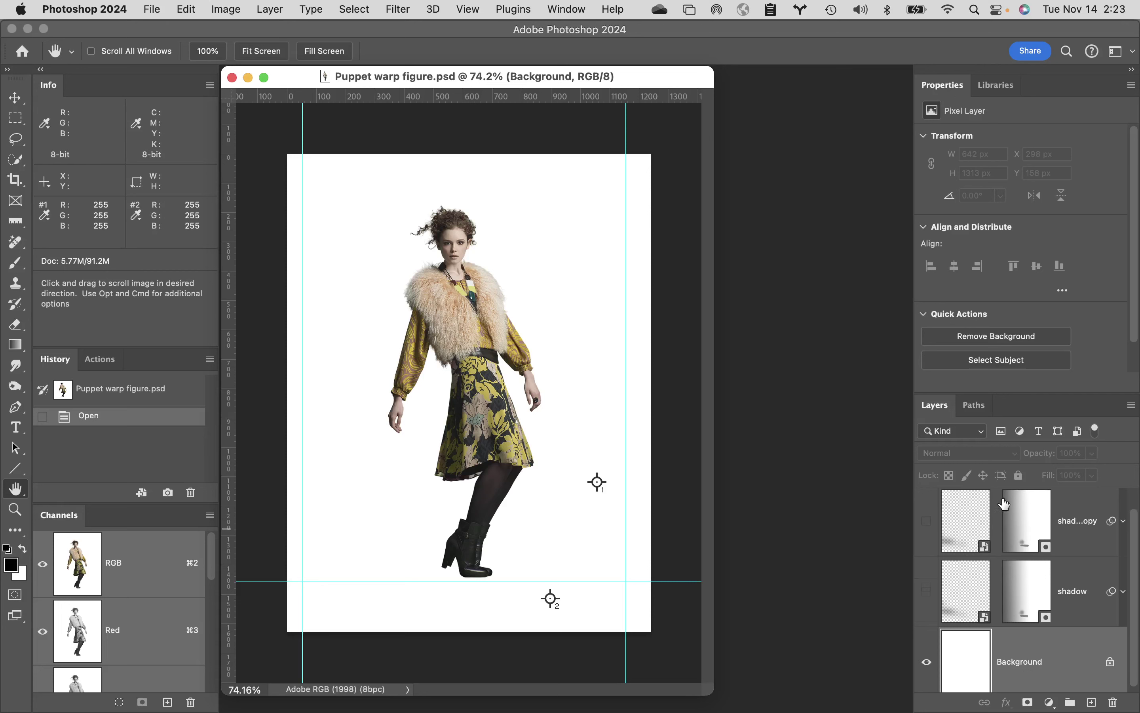
scroll(1005, 503, "up", 1)
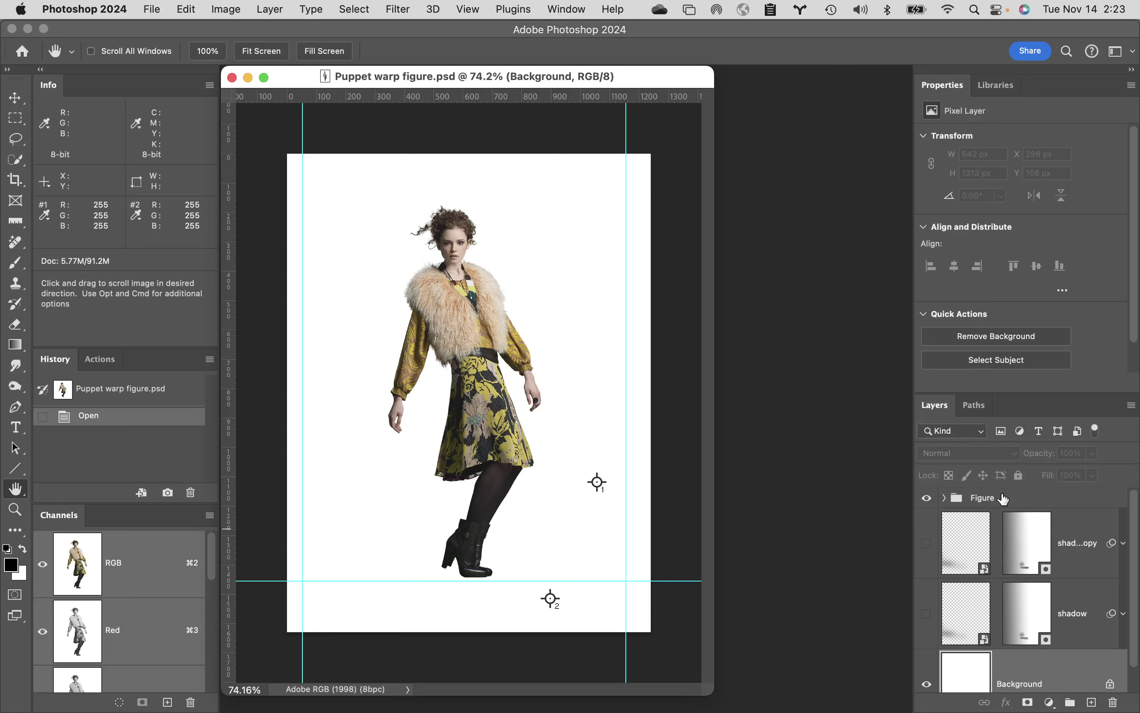
left_click(1005, 500)
scroll(993, 584, "down", 1)
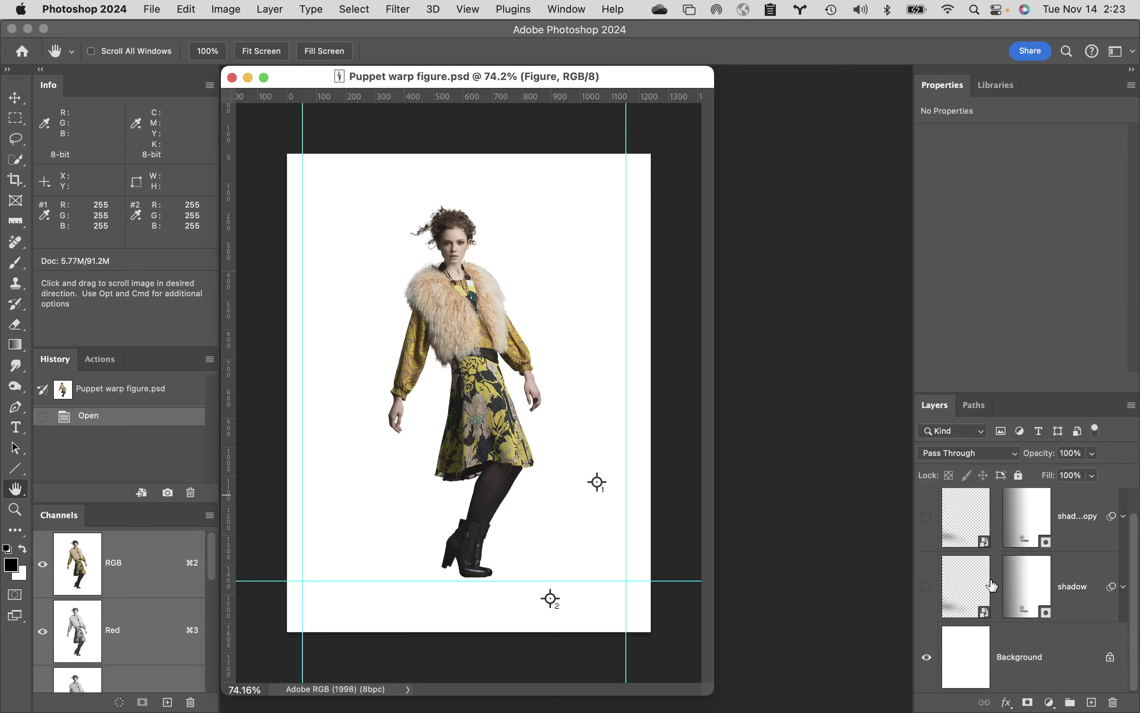
left_click(927, 657)
scroll(1099, 678, "up", 1)
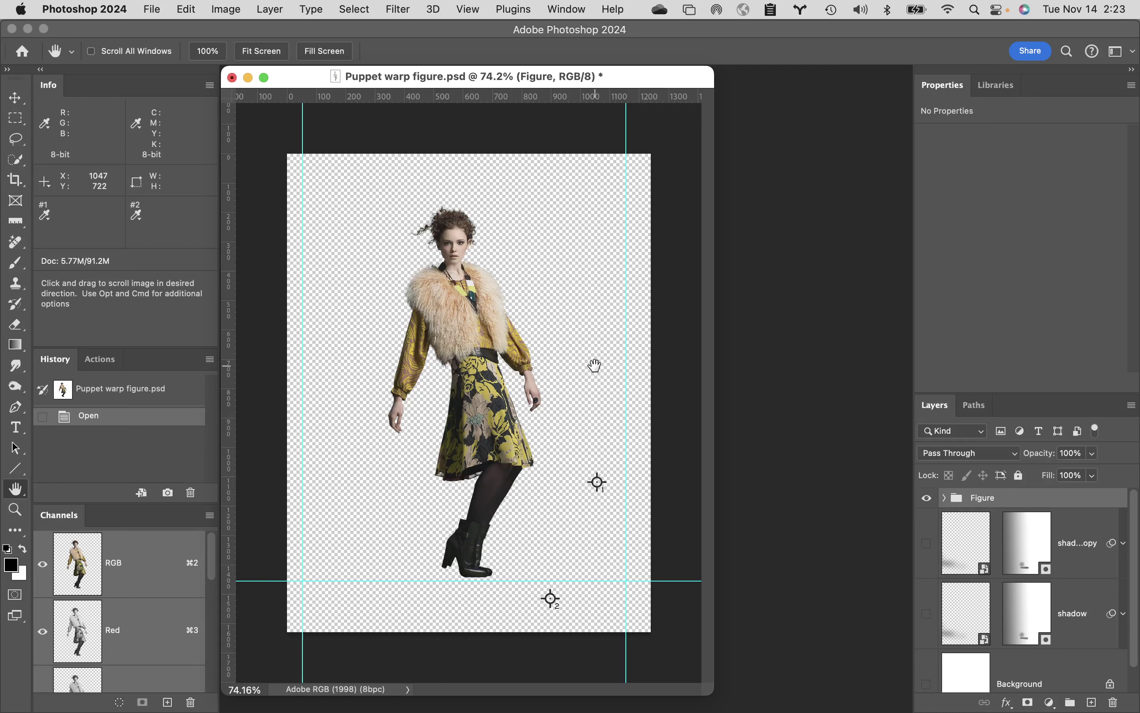
- Convert the Figure group to a smart object
left_click(353, 8)
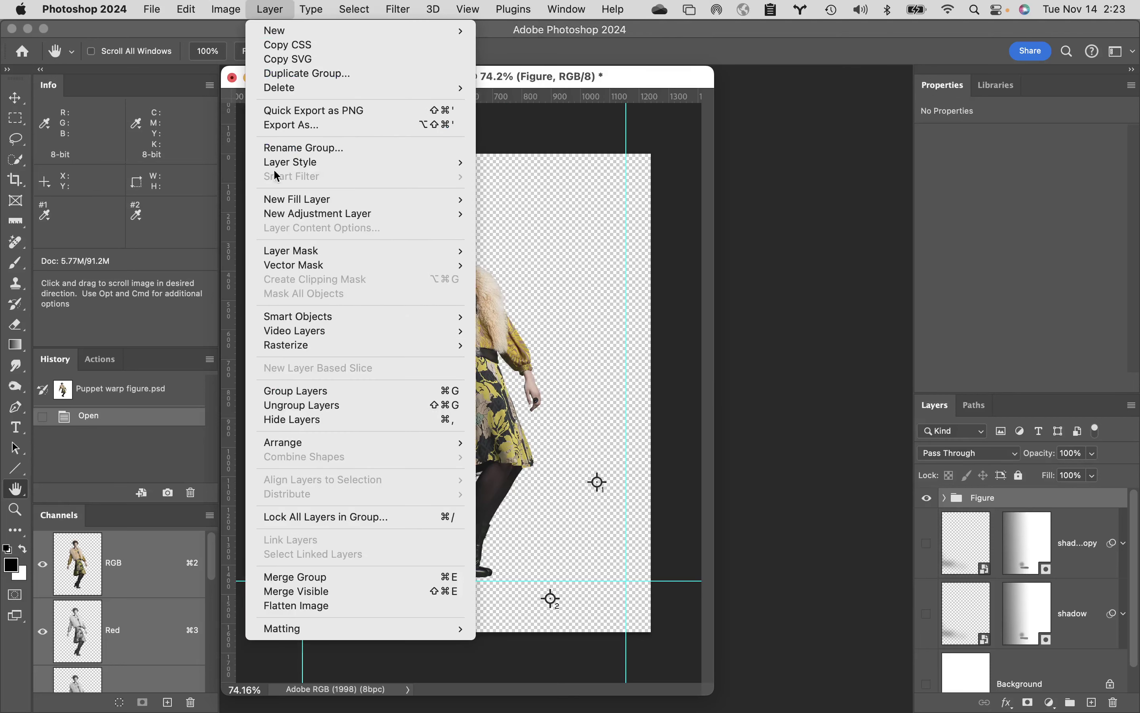
mouse_move(450, 319)
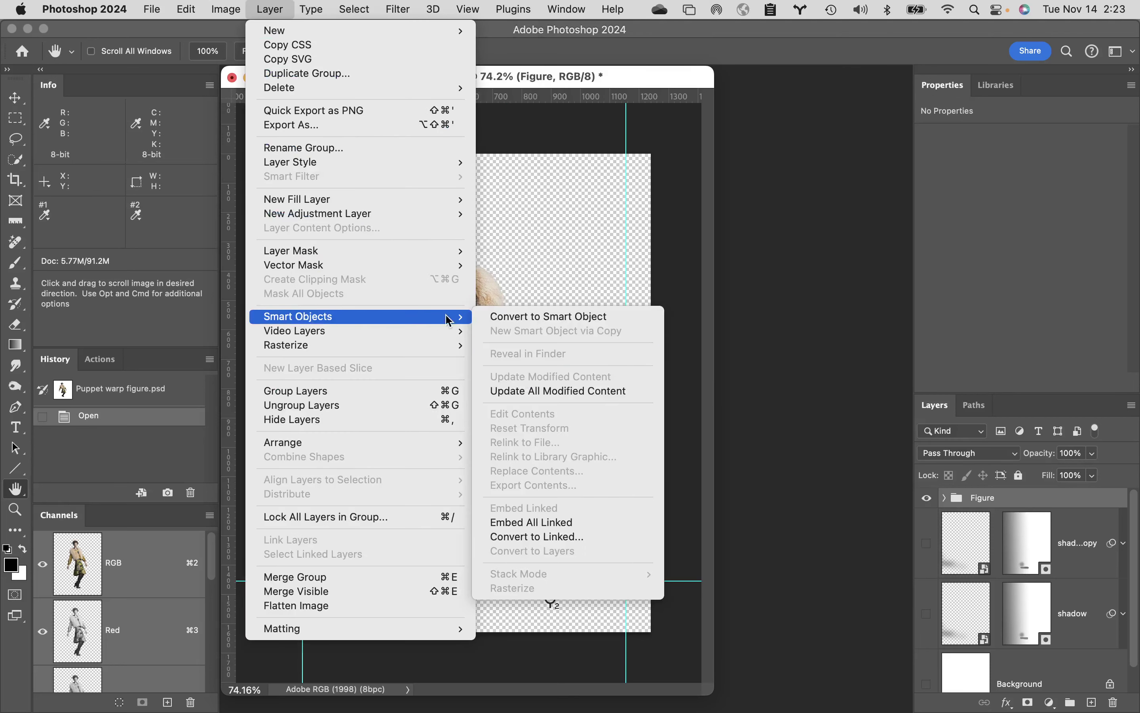
left_click(519, 318)
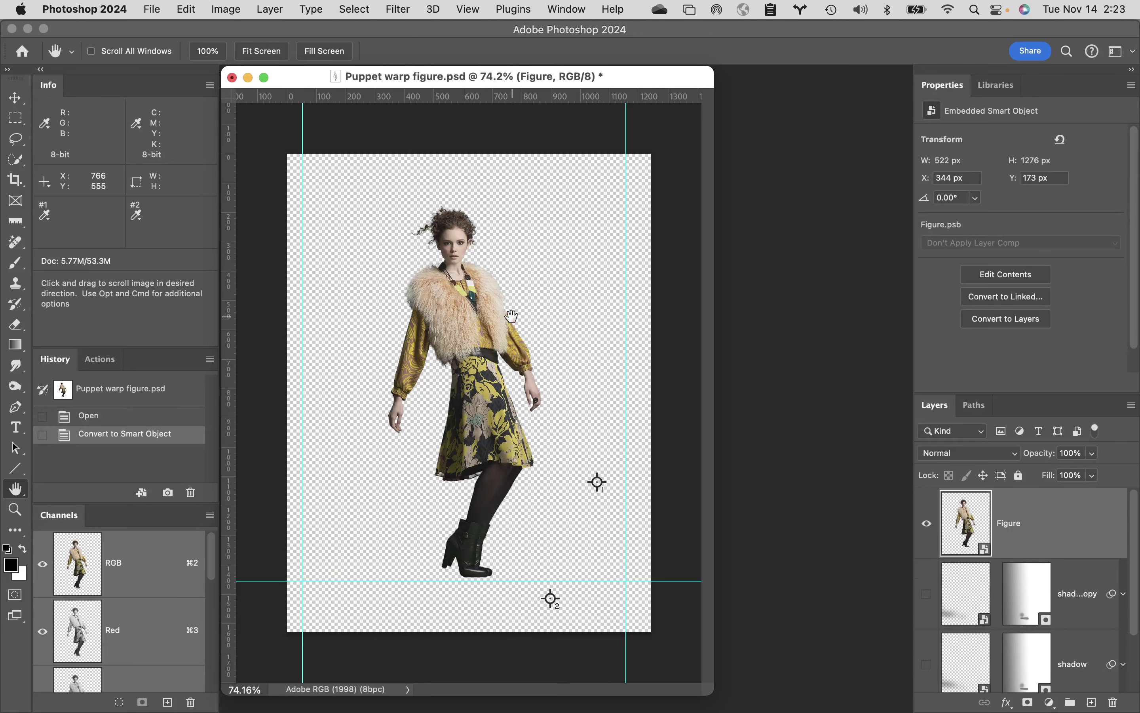
- Try Puppet Warp on the figure with the mesh shown, placing five pins and pulling the forearm toward the skirt, and cancel the warp
left_click(187, 9)
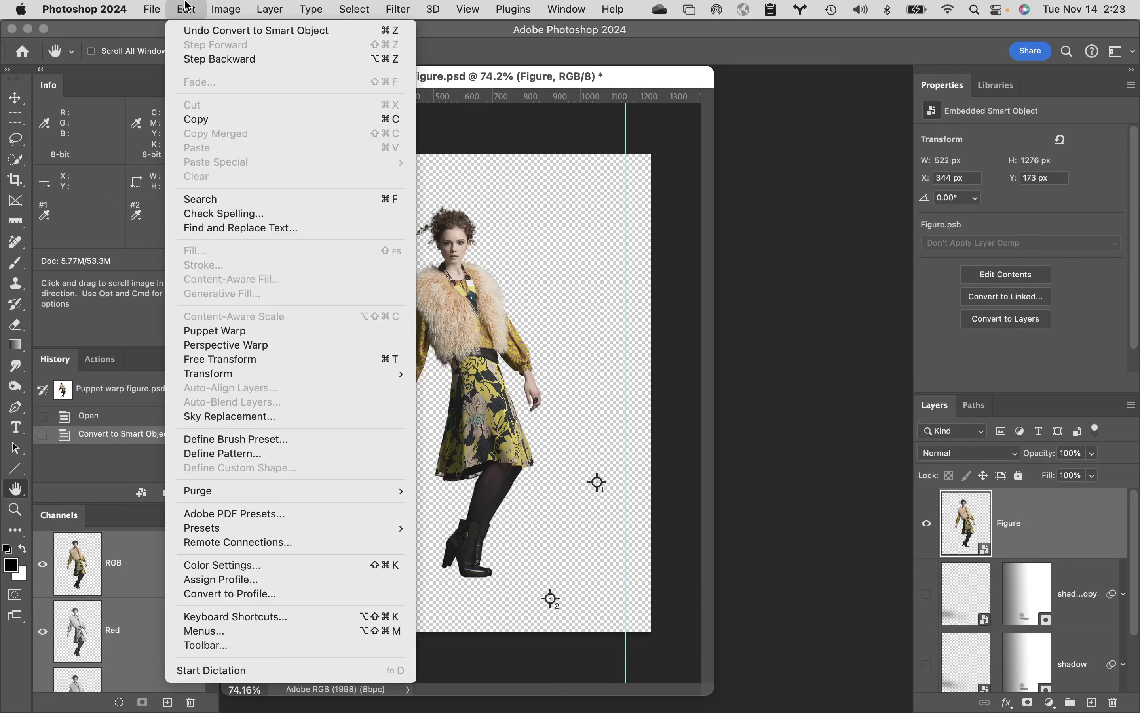
left_click(203, 331)
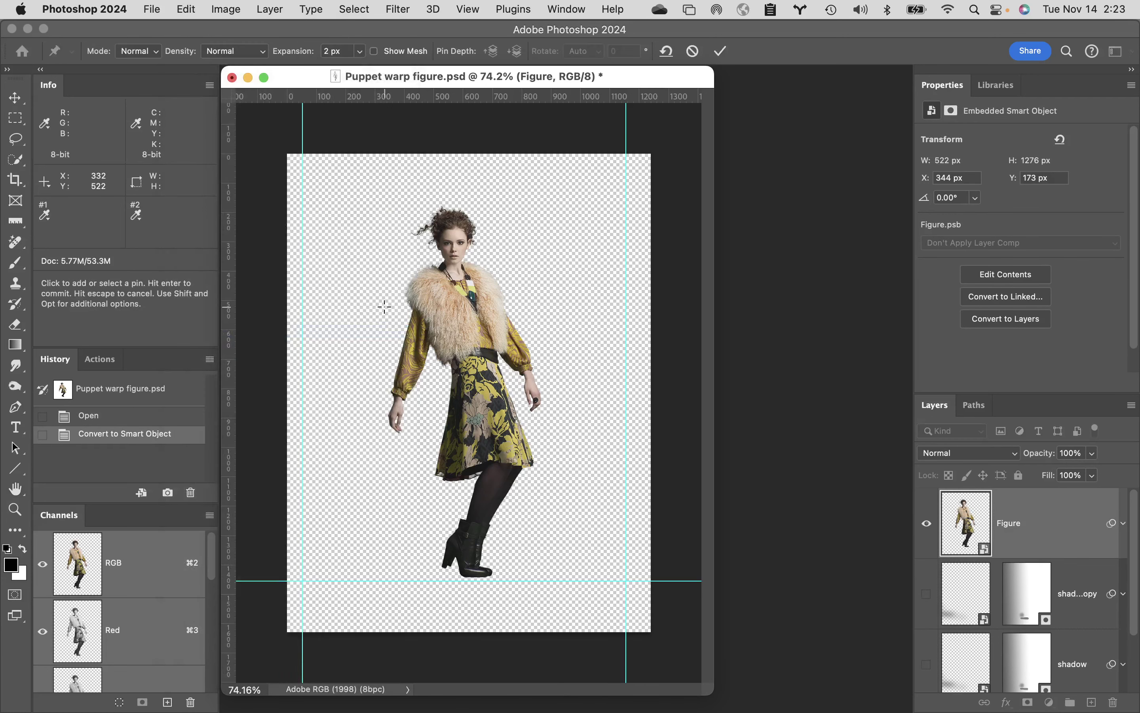
left_click(376, 52)
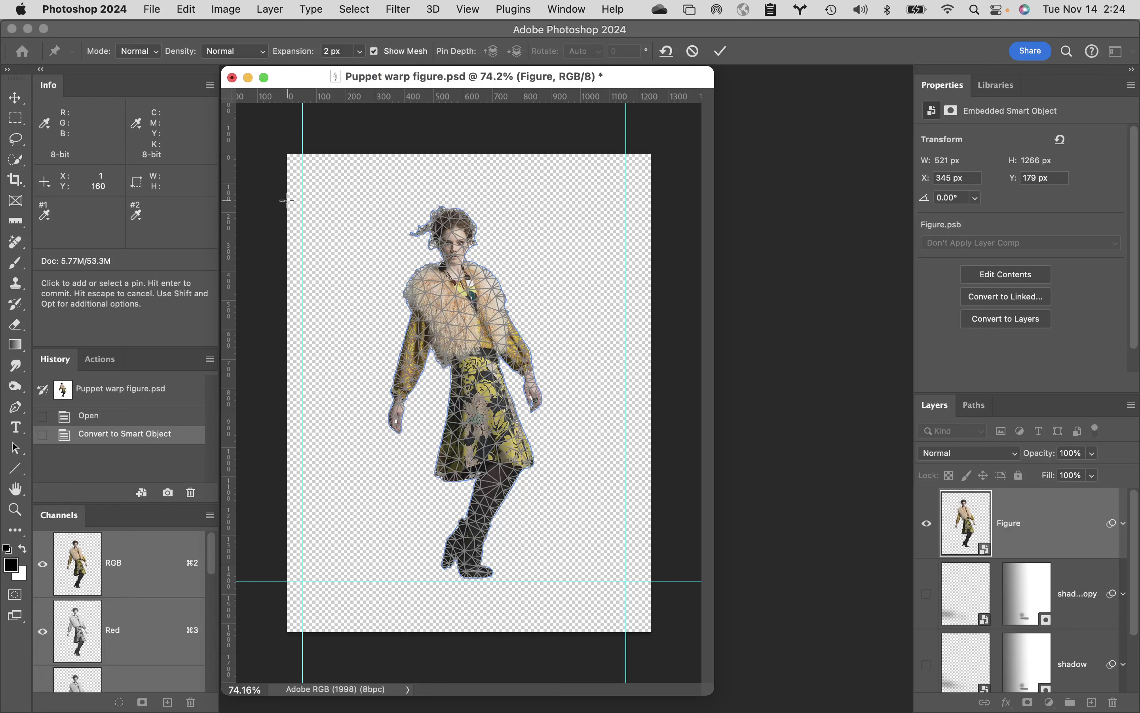
left_click(418, 339)
left_click(443, 276)
left_click(491, 295)
left_click(506, 437)
left_click(404, 392)
left_click_drag(426, 386, 424, 385)
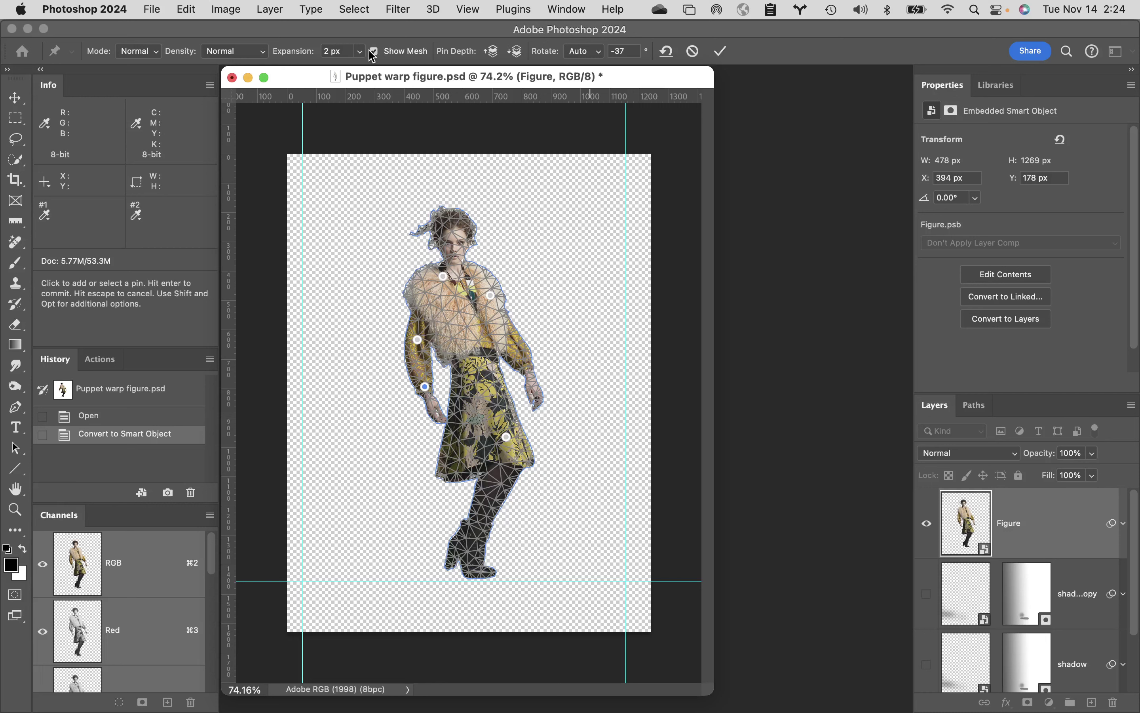
left_click(694, 52)
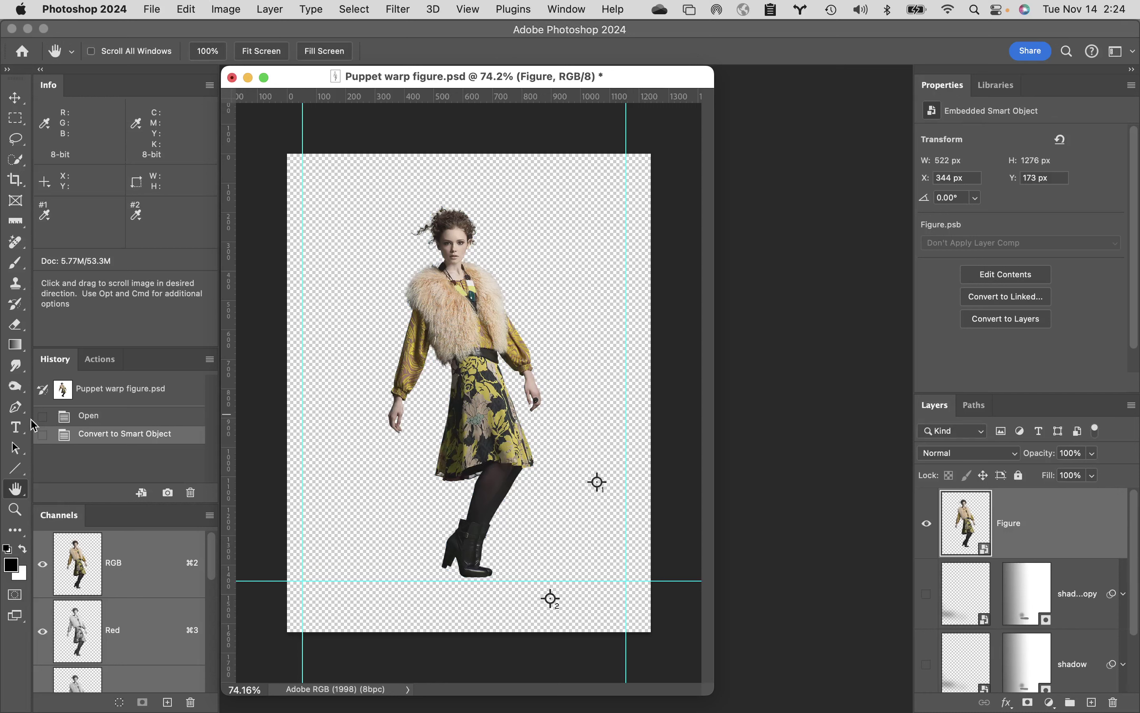
- Revert Puppet warp figure.psd to its original history snapshot and select the Figure group
left_click(90, 415)
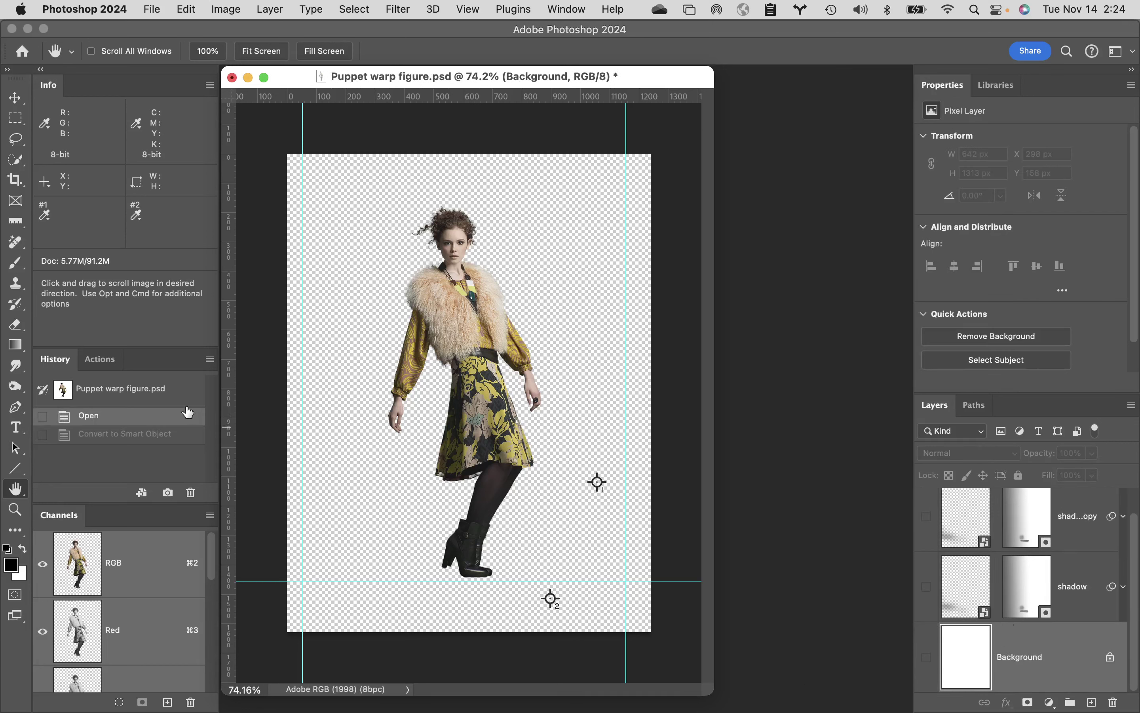
left_click(171, 391)
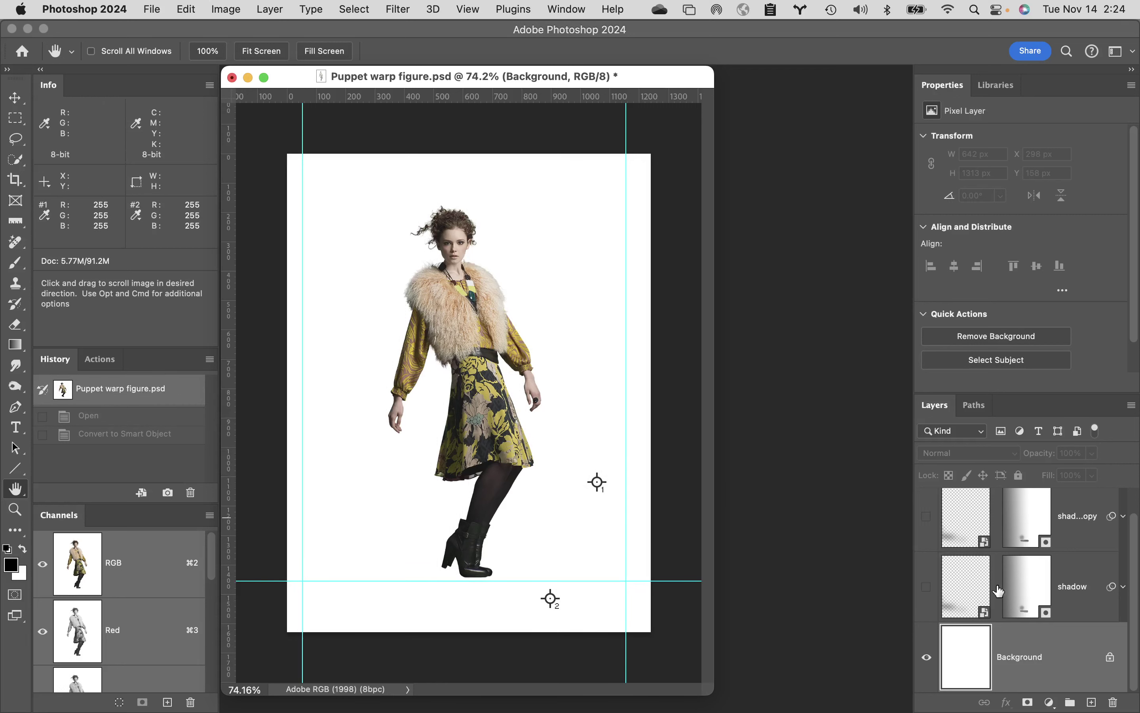
scroll(999, 590, "up", 1)
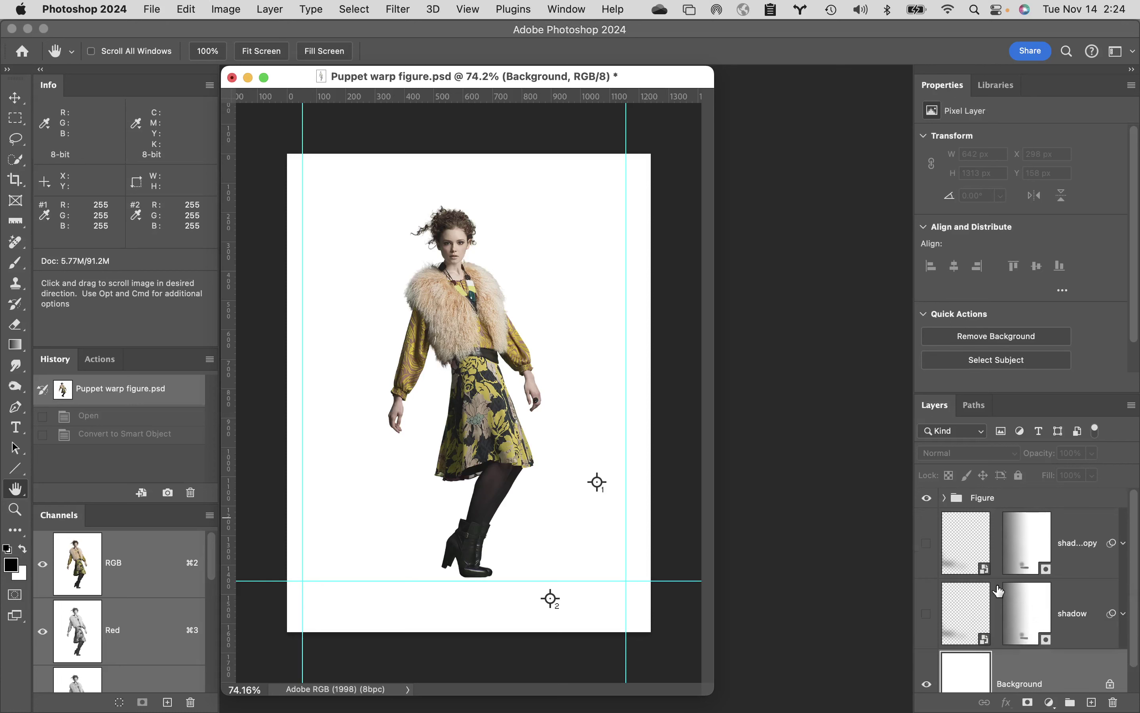
left_click(1006, 497)
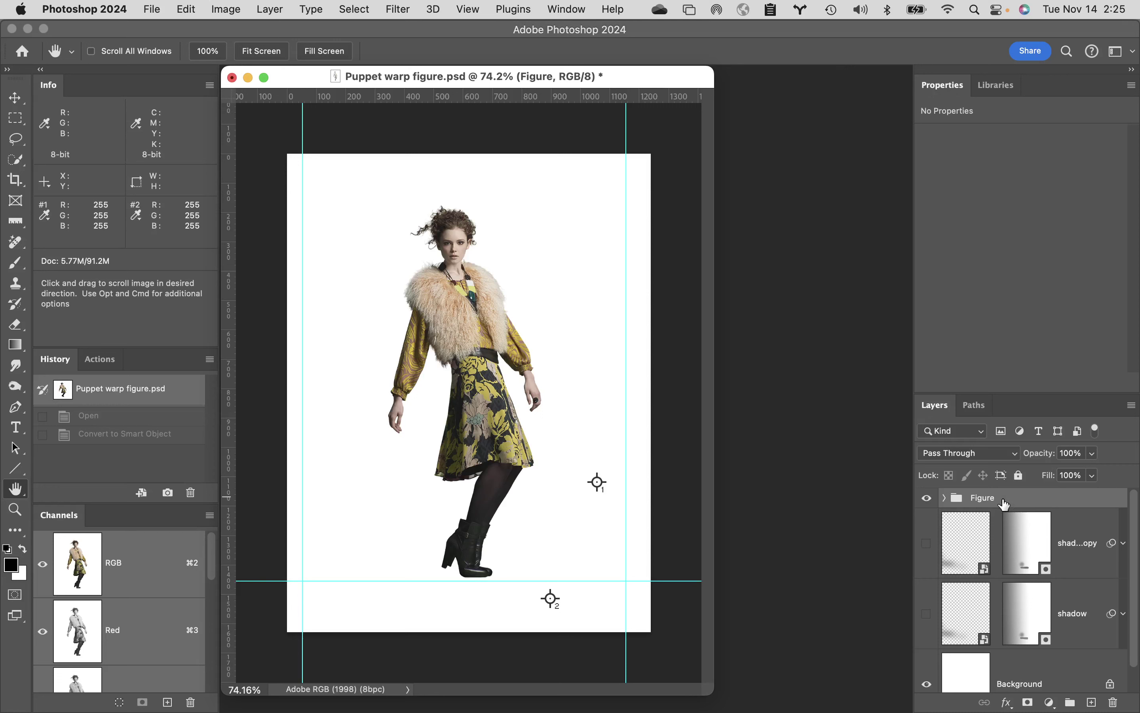
- Select the Figure group and stamp all visible layers into a new layer above it
scroll(1006, 504, "down", 2)
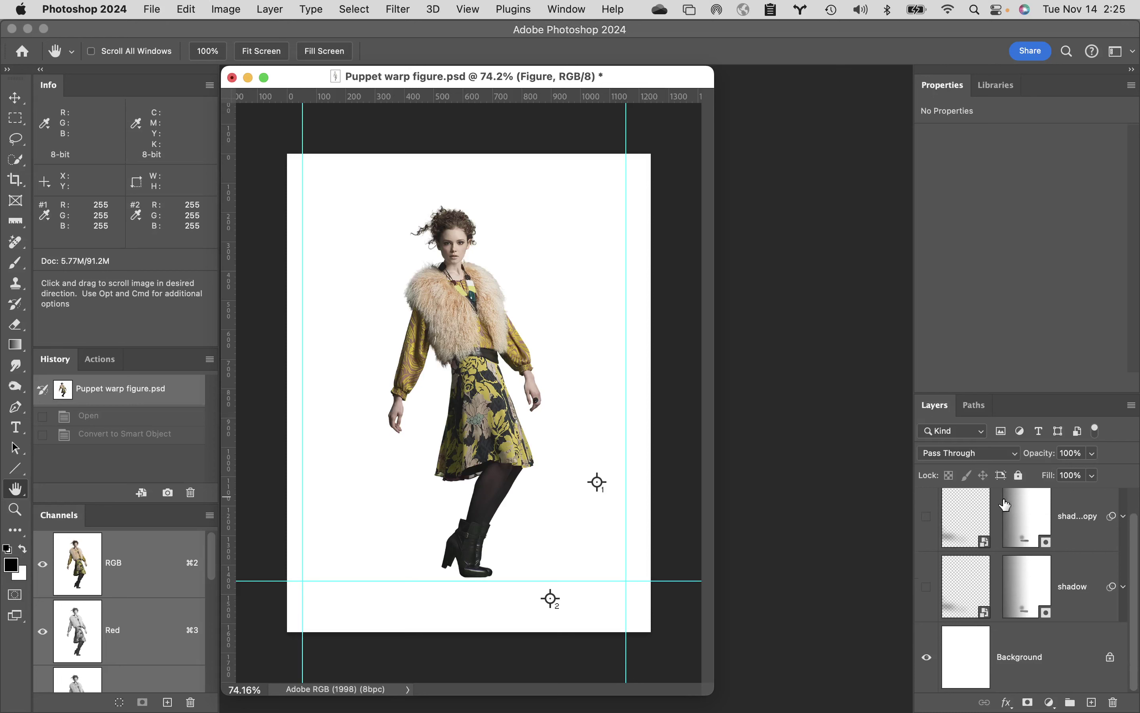
left_click(1078, 664)
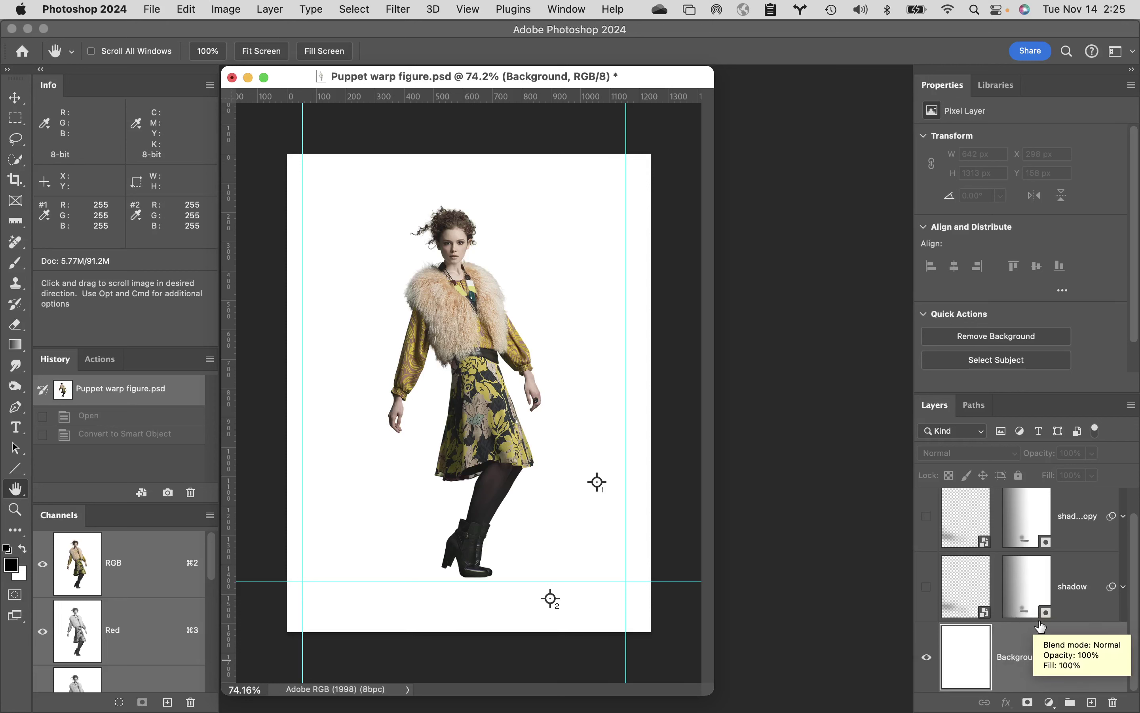
scroll(1031, 631, "up", 1)
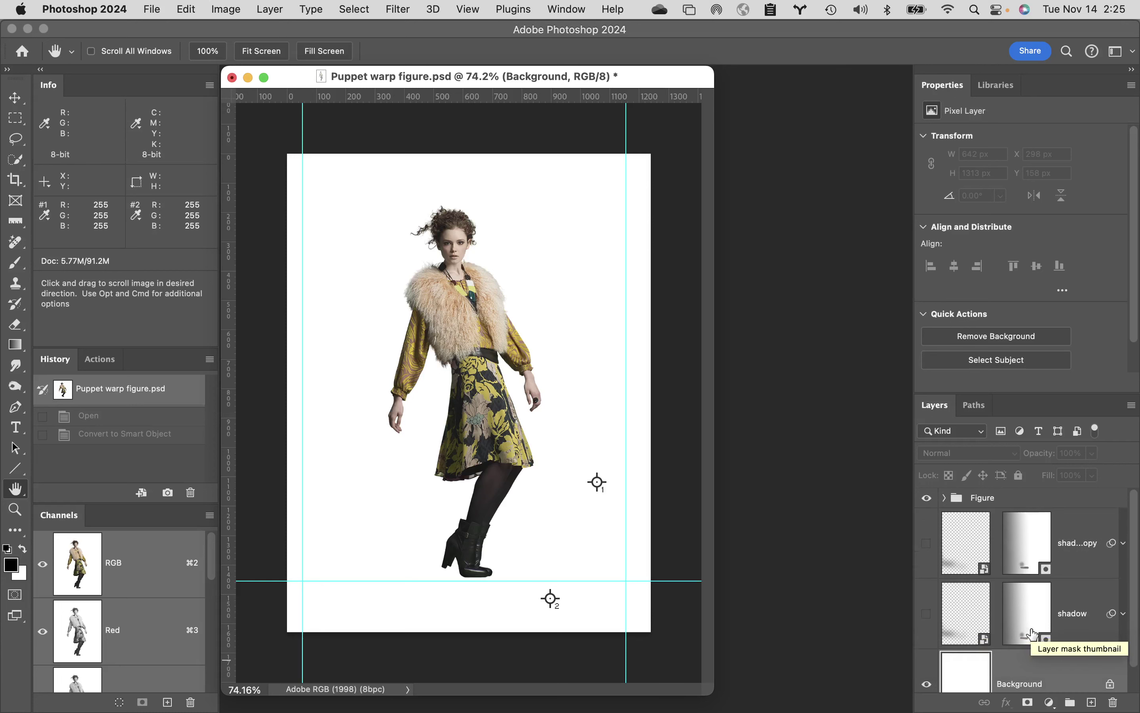
left_click(1027, 499)
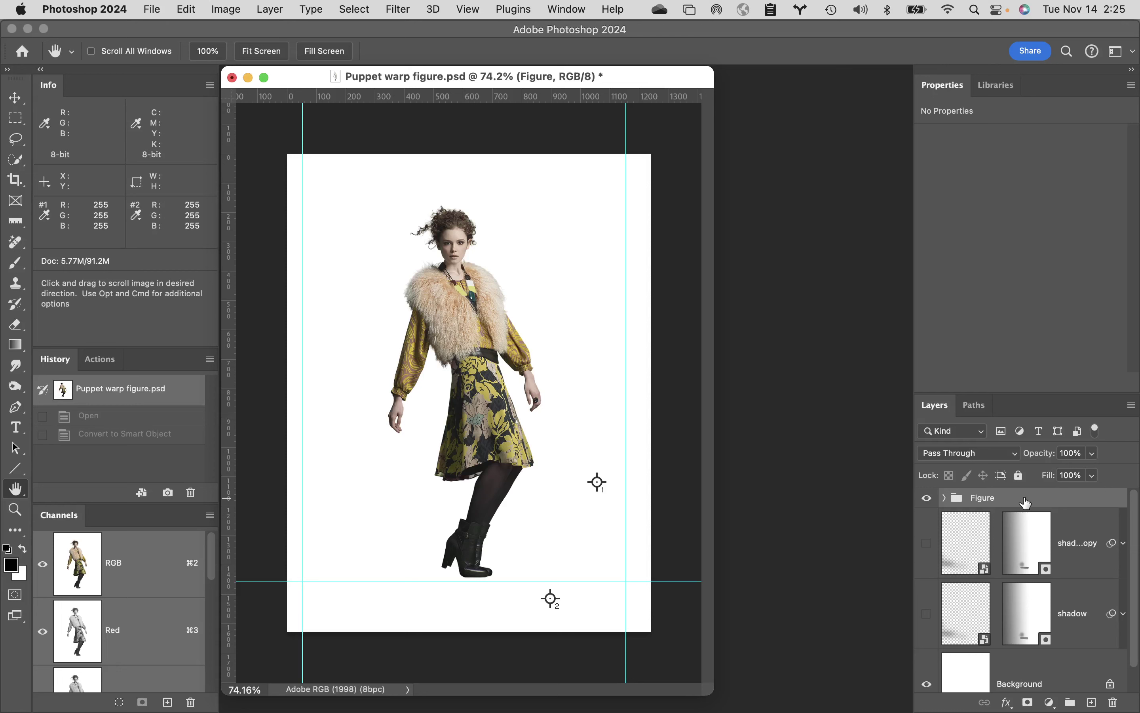
key("super+alt+shift+e")
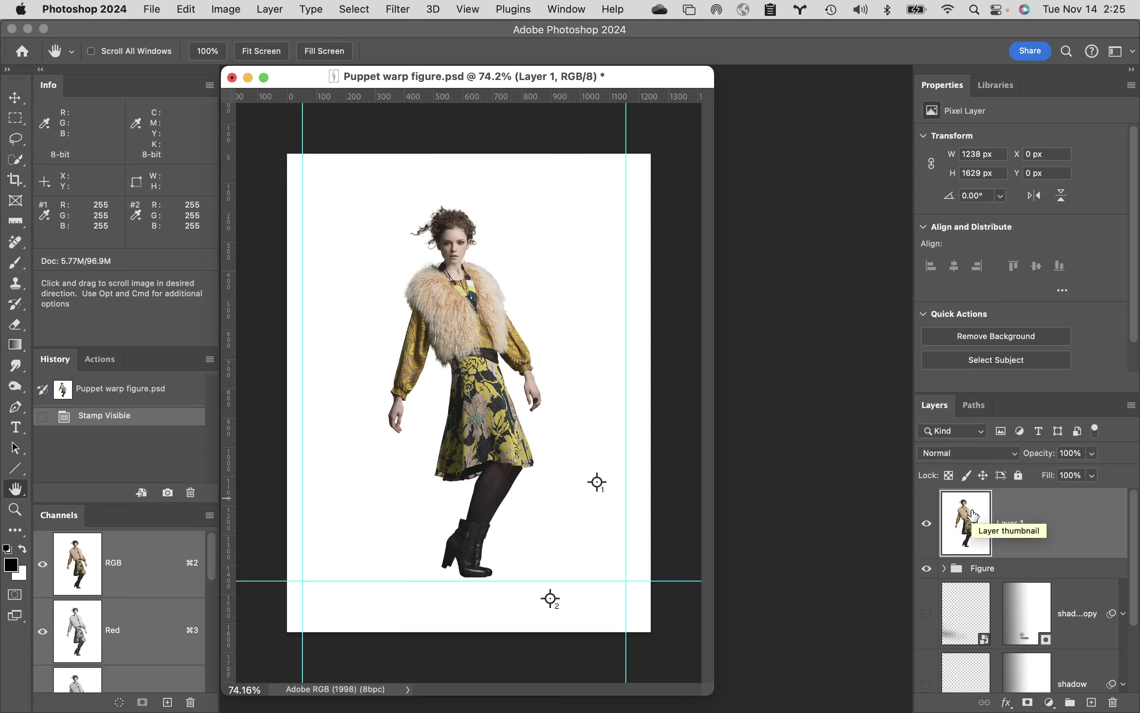
- Convert the stamped layer to a smart object
left_click(271, 9)
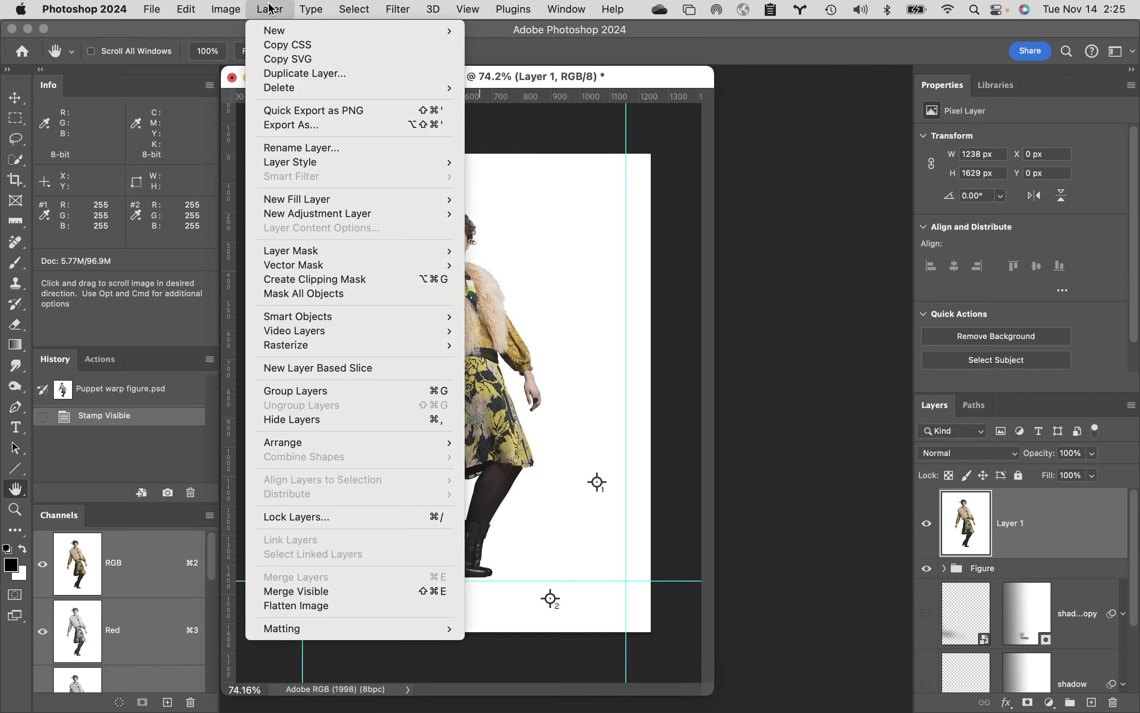
mouse_move(319, 321)
left_click(538, 316)
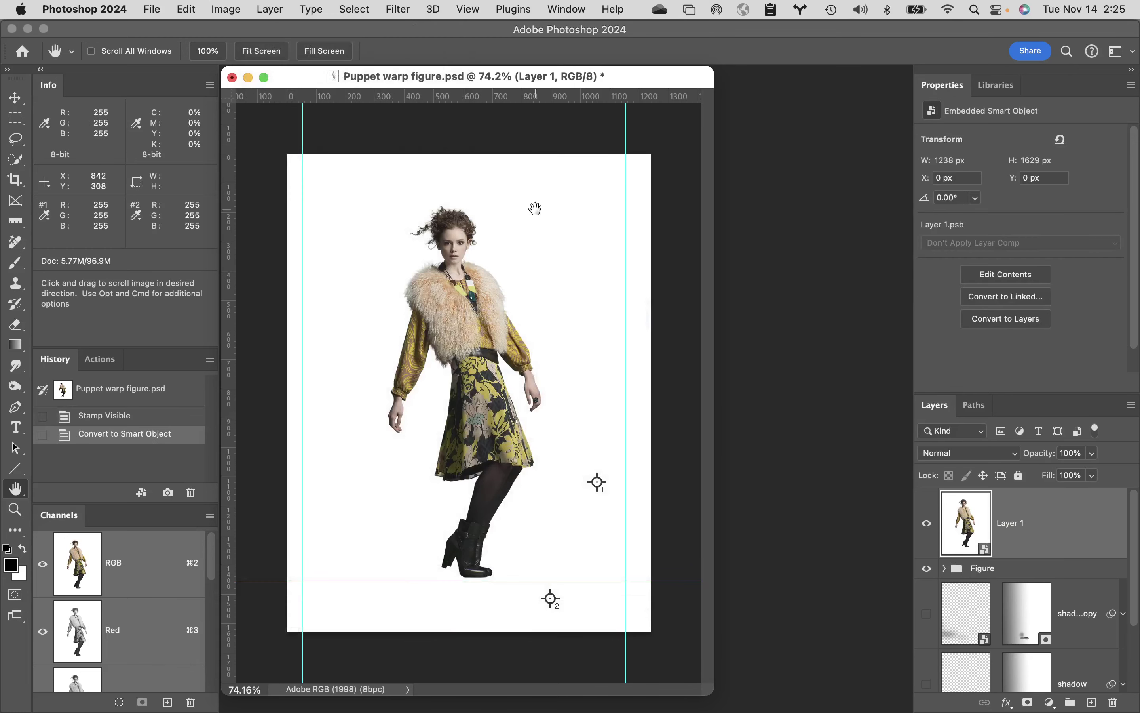
- Try Puppet Warp on the stamped layer with six pins on vest, sleeve, wrist, skirt and leg, pulling the wrist toward the skirt, and cancel the warp
left_click(186, 7)
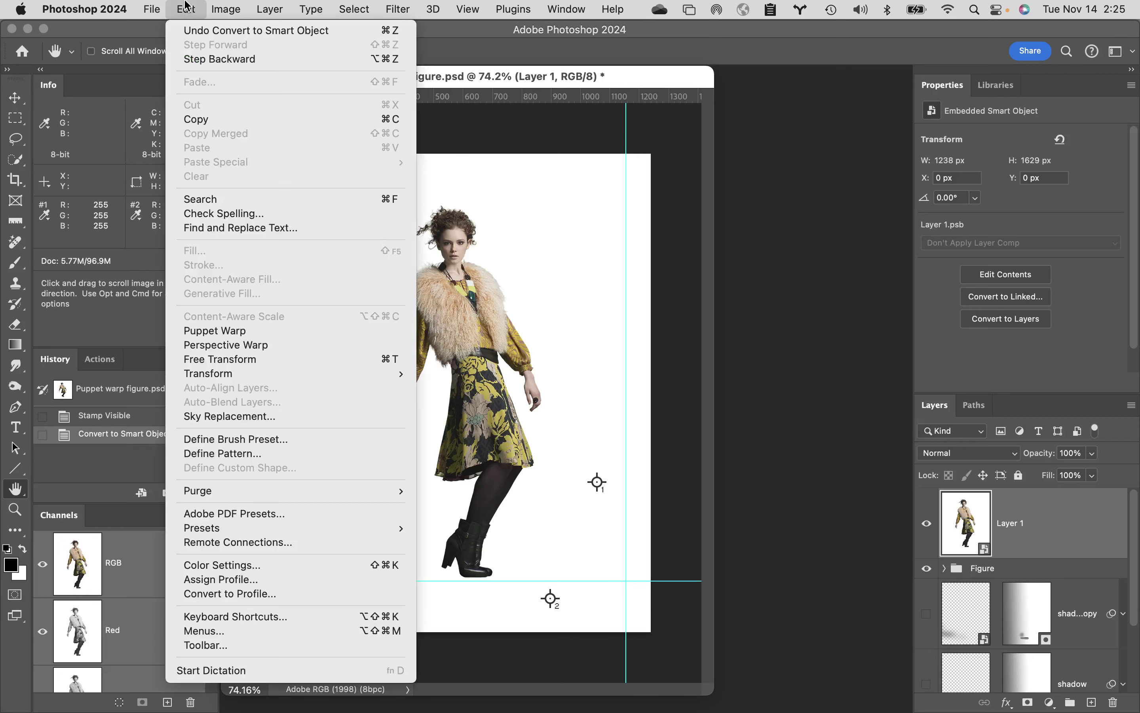
left_click(204, 332)
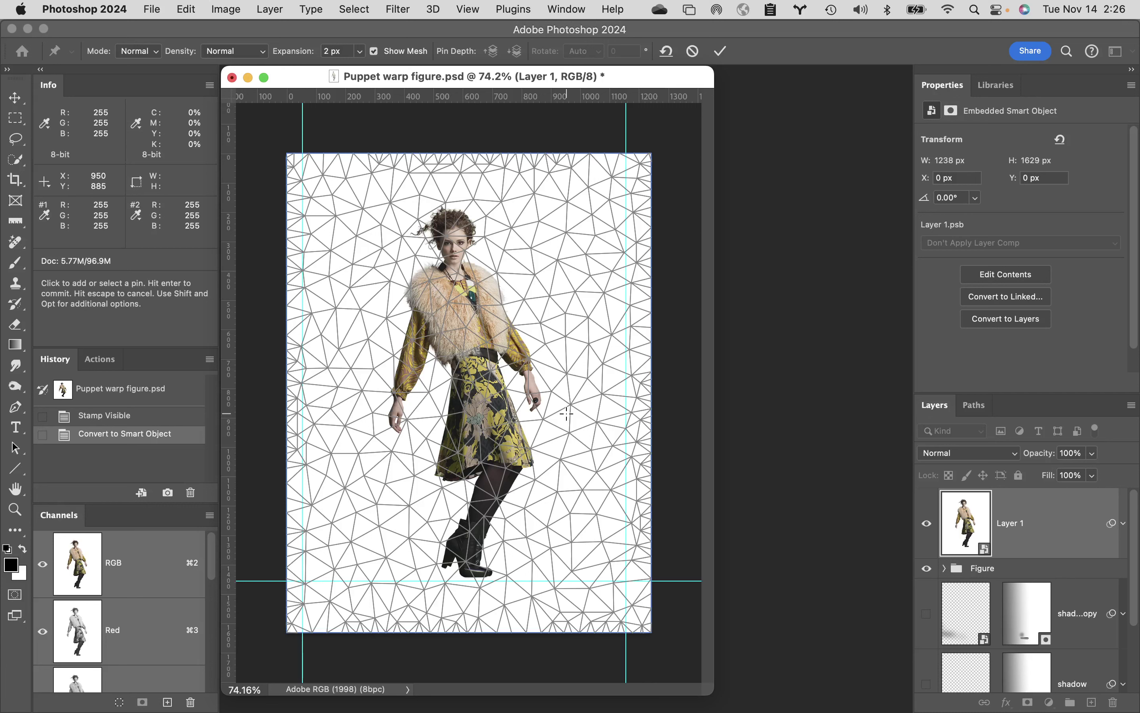
left_click(451, 283)
left_click(480, 287)
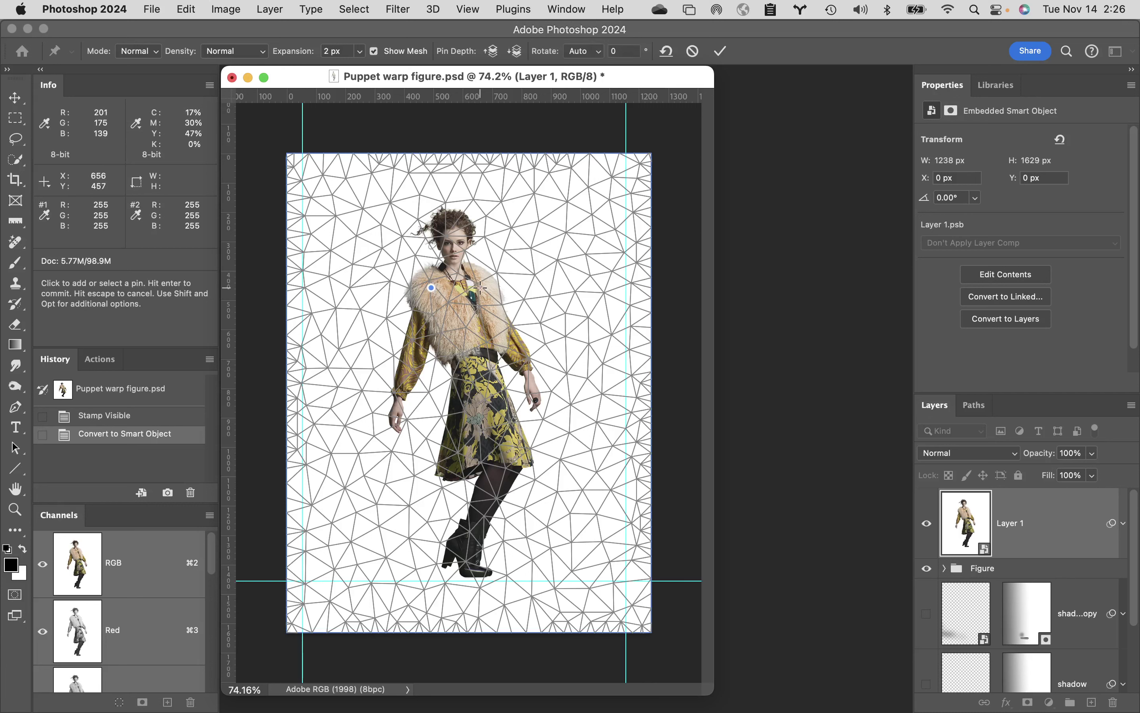
left_click(414, 346)
left_click(408, 393)
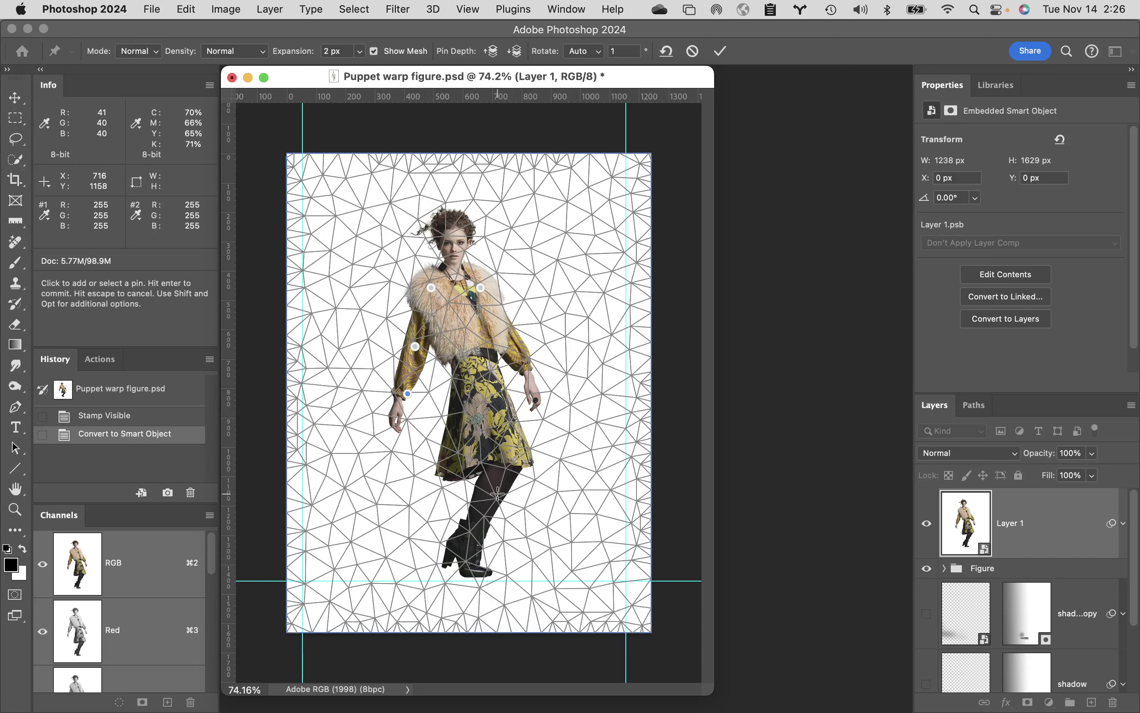
left_click(491, 480)
left_click(485, 418)
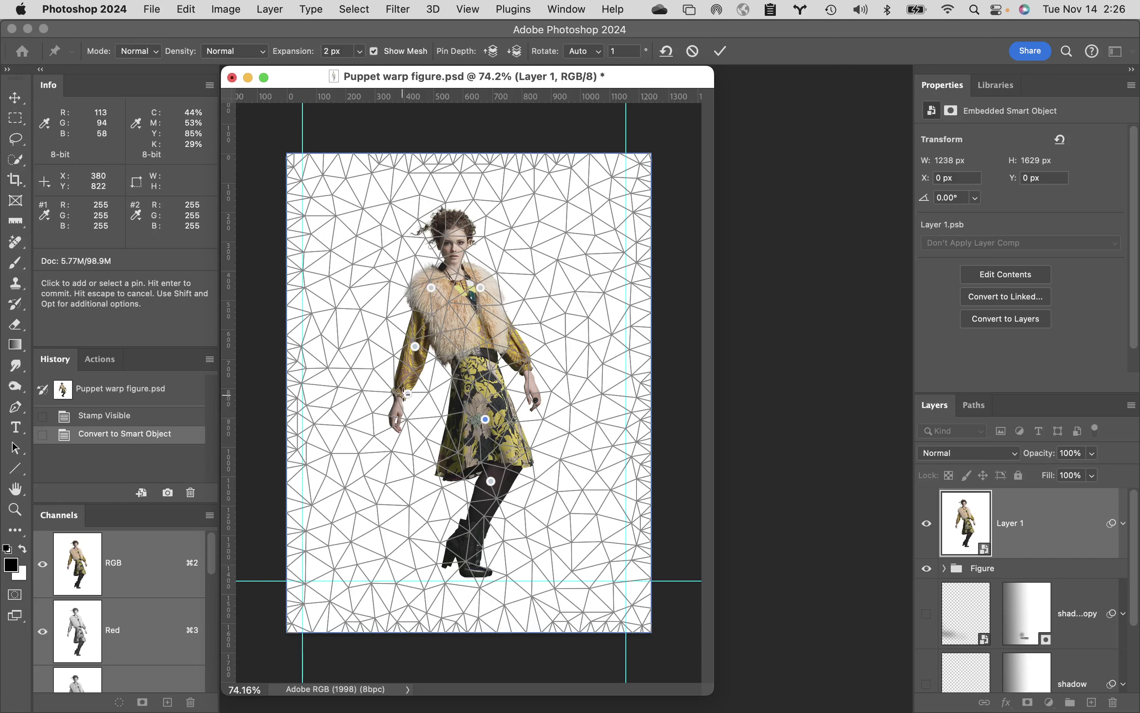
left_click_drag(408, 394, 456, 393)
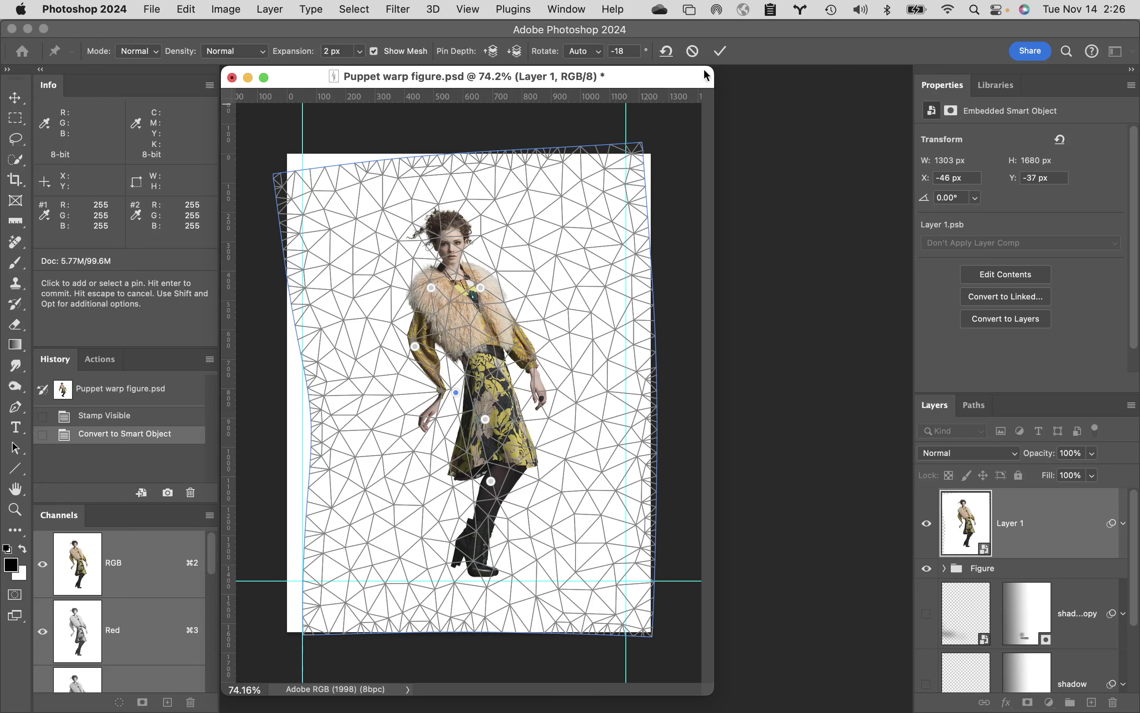
left_click(692, 51)
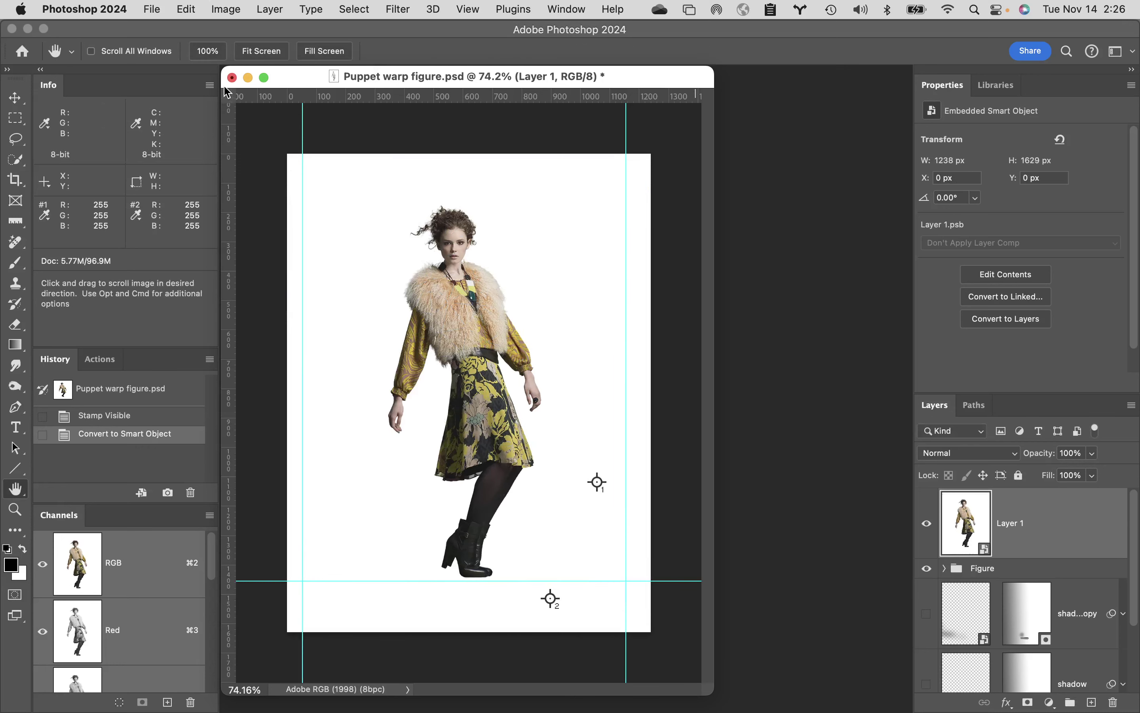
- Close Puppet warp figure.psd without saving the changes
left_click(233, 77)
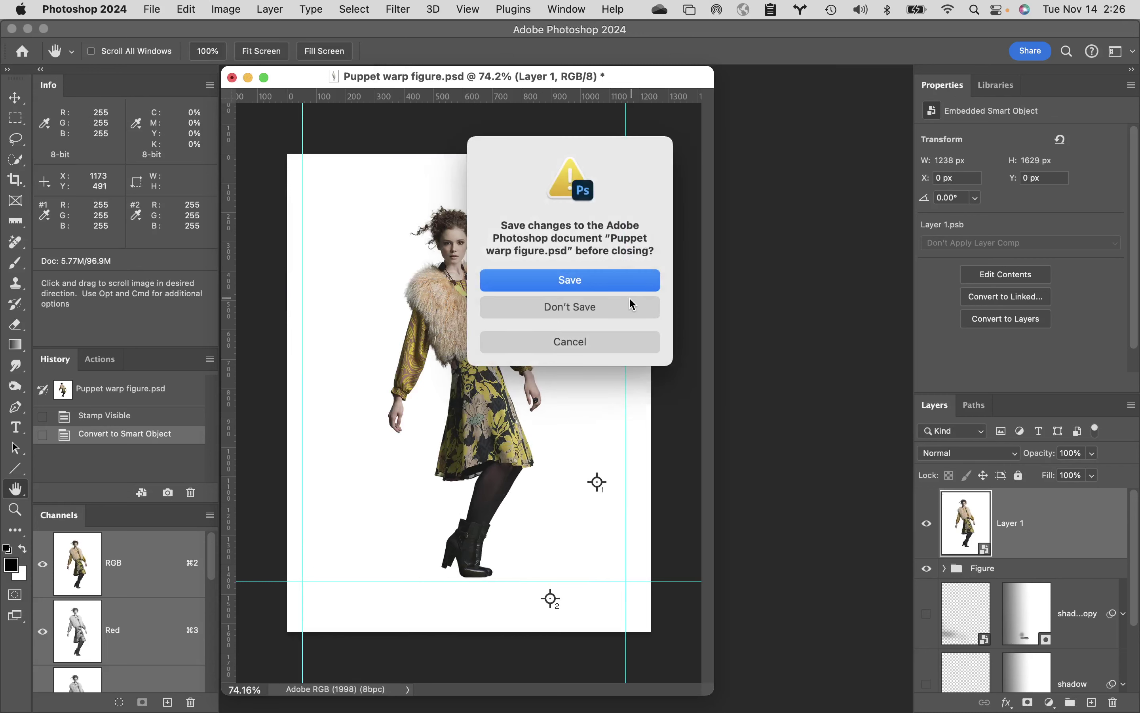
left_click(627, 304)
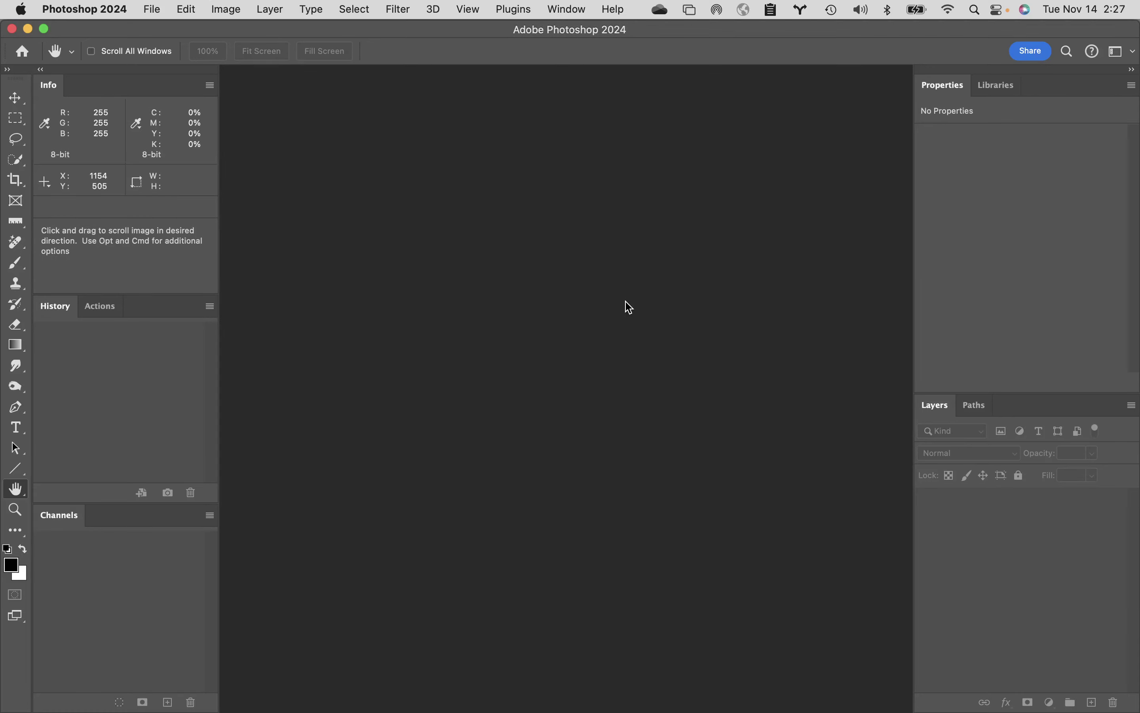
- Switch to Finder, open the Teacher Folder inside Class 10 files, and widen its file column to show the full names
mouse_move(132, 704)
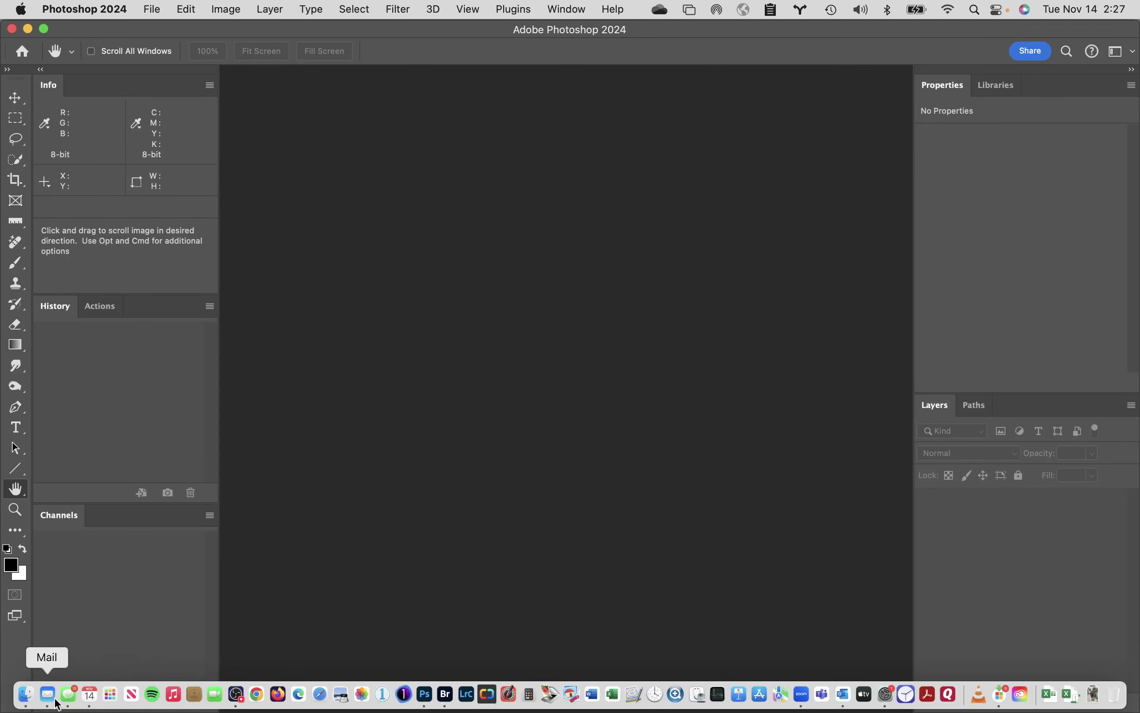
left_click(26, 694)
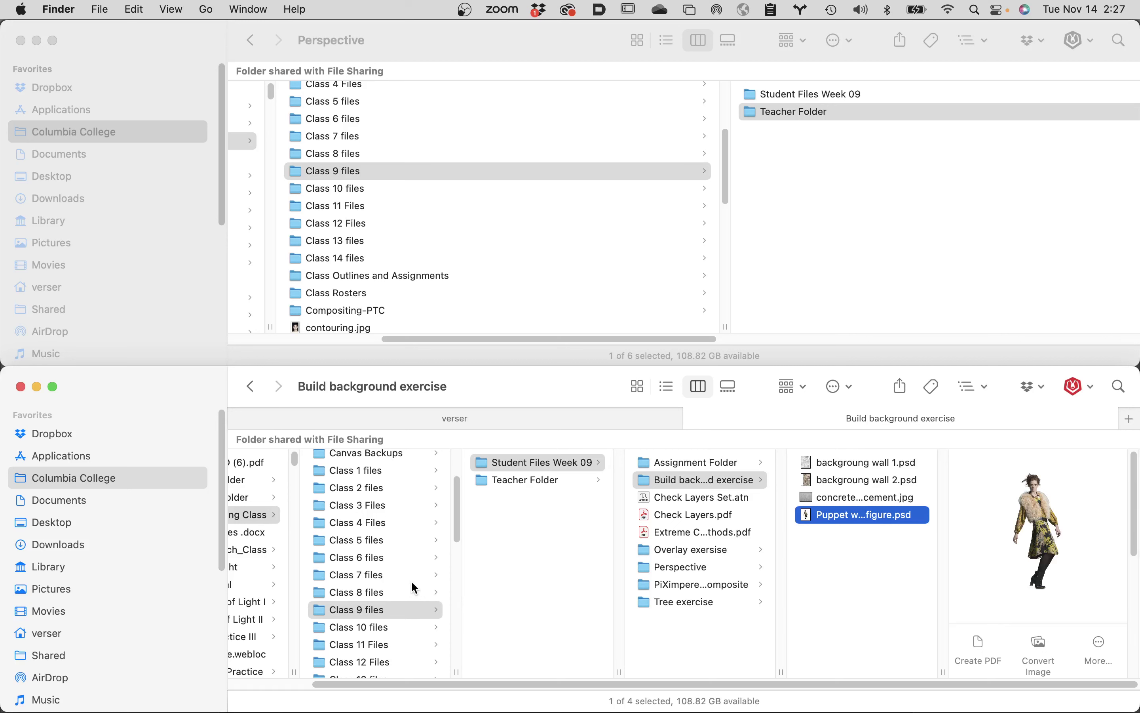
left_click(379, 627)
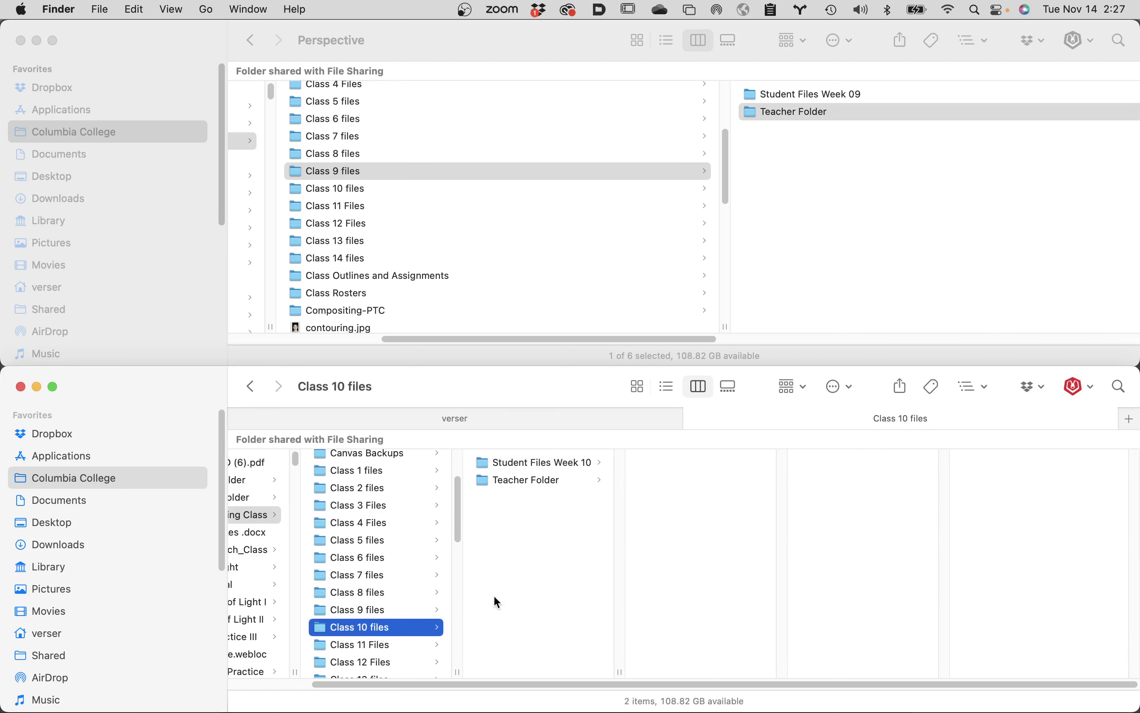
left_click(544, 480)
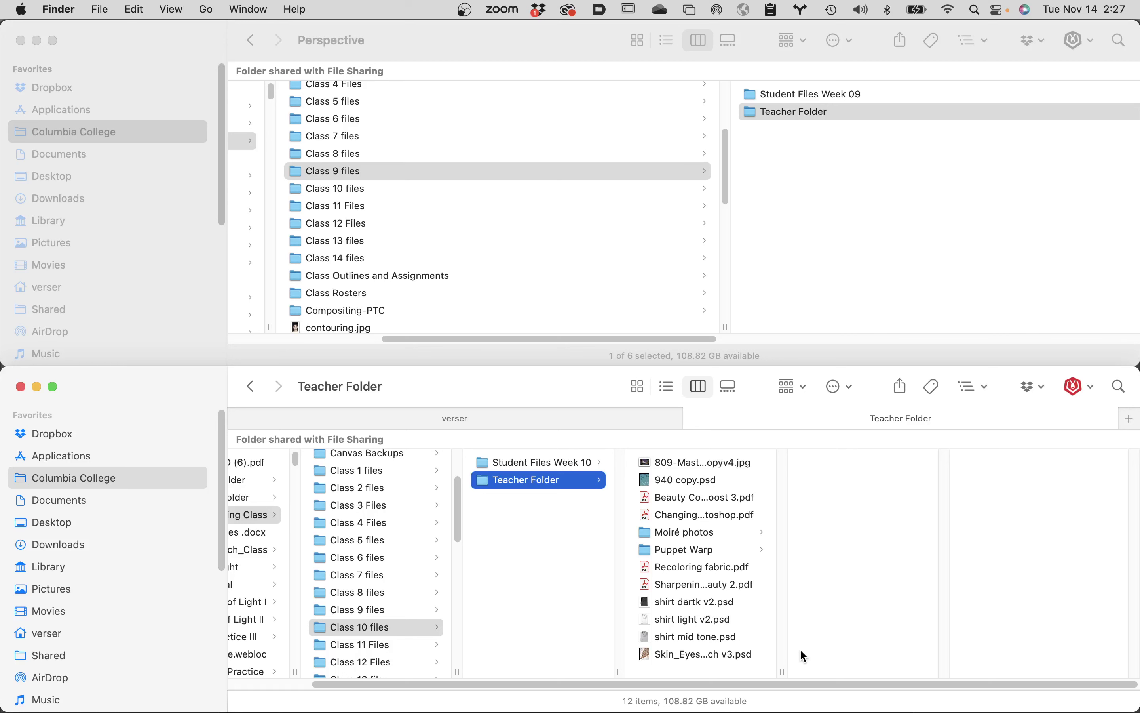
left_click_drag(780, 668, 954, 667)
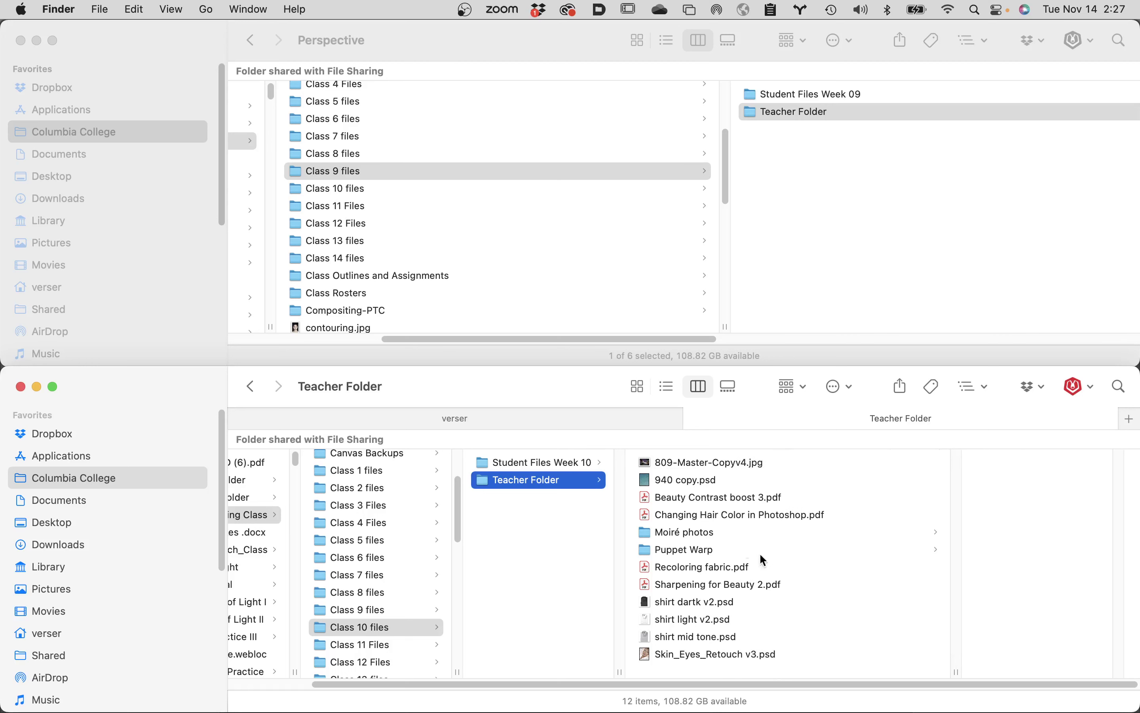
- Preview Recoloring fabric.pdf to read the steps for converting a black shirt to white and recoloring a shirt, and close the preview
left_click(698, 567)
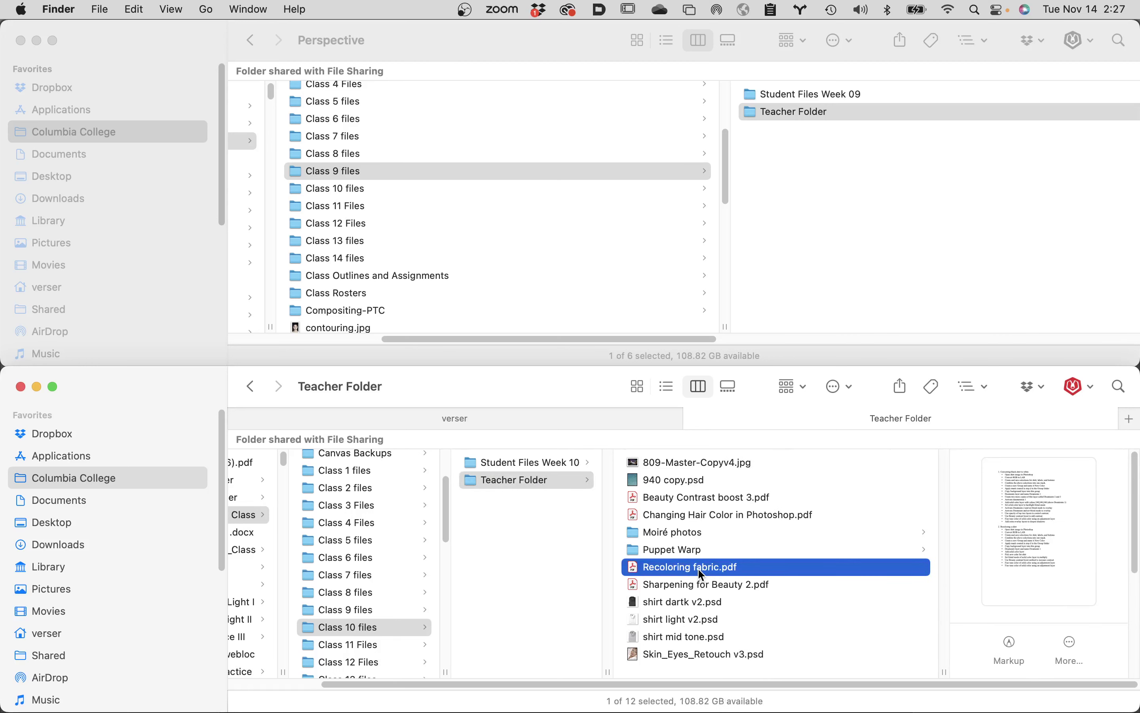
key("space")
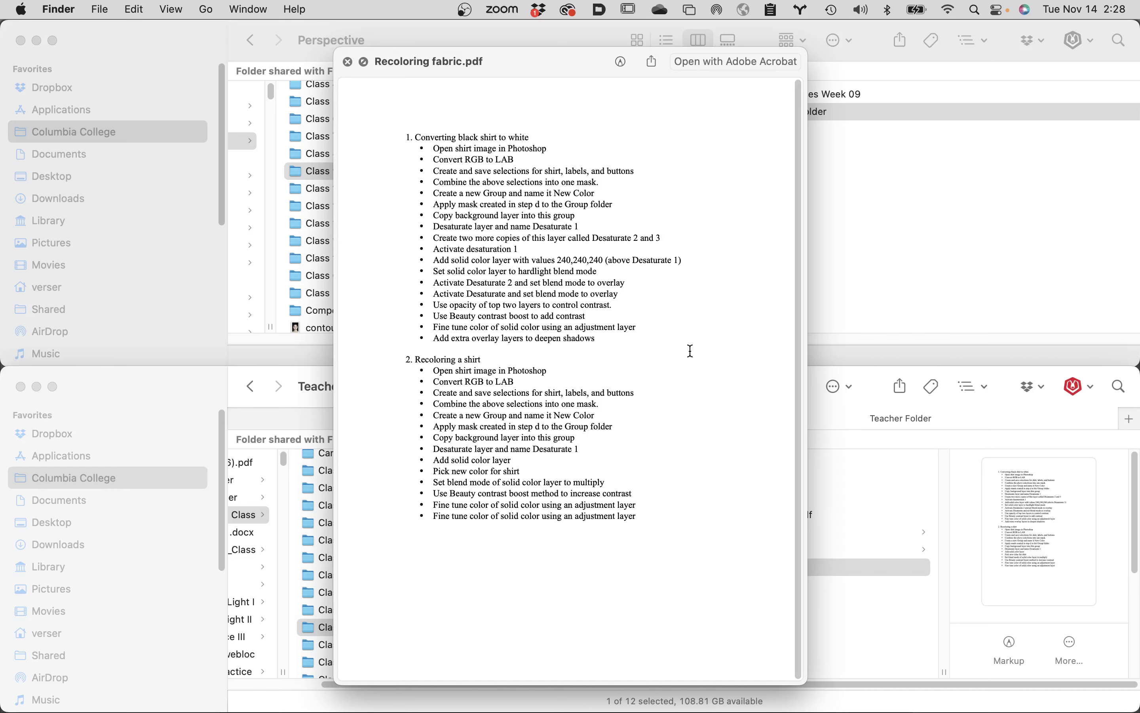
key("space")
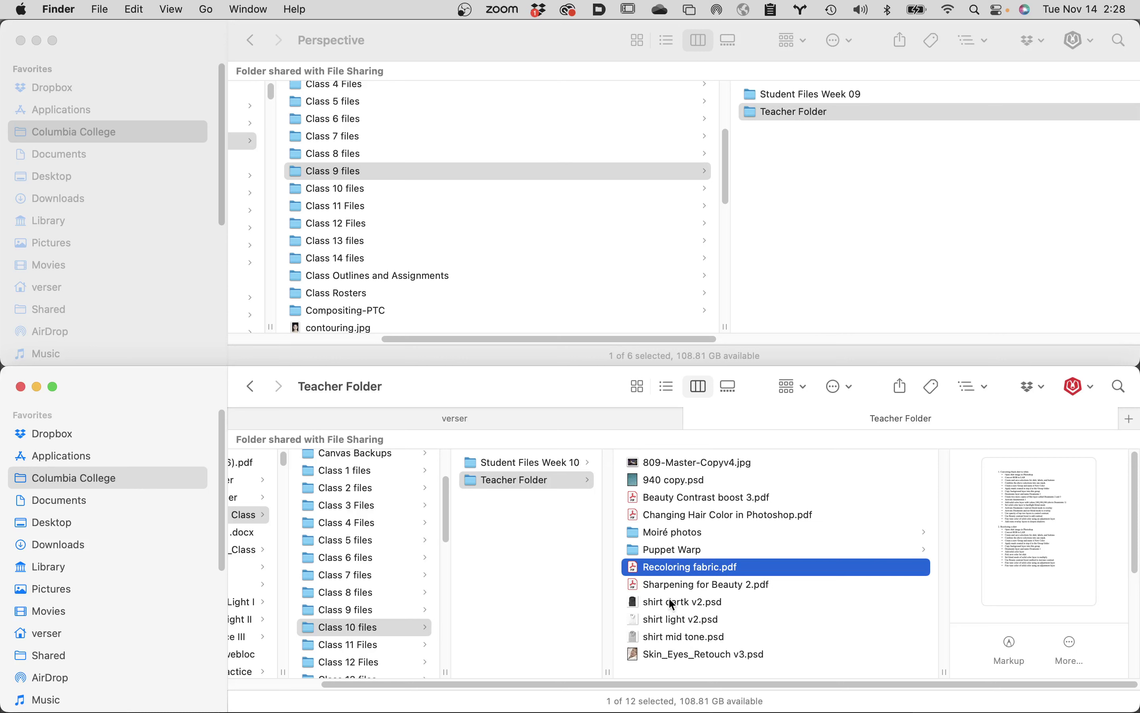
- Open shirt dartk v2.psd in Photoshop, try inverting the shirt image, and invert it back to the dark original
double_click(636, 603)
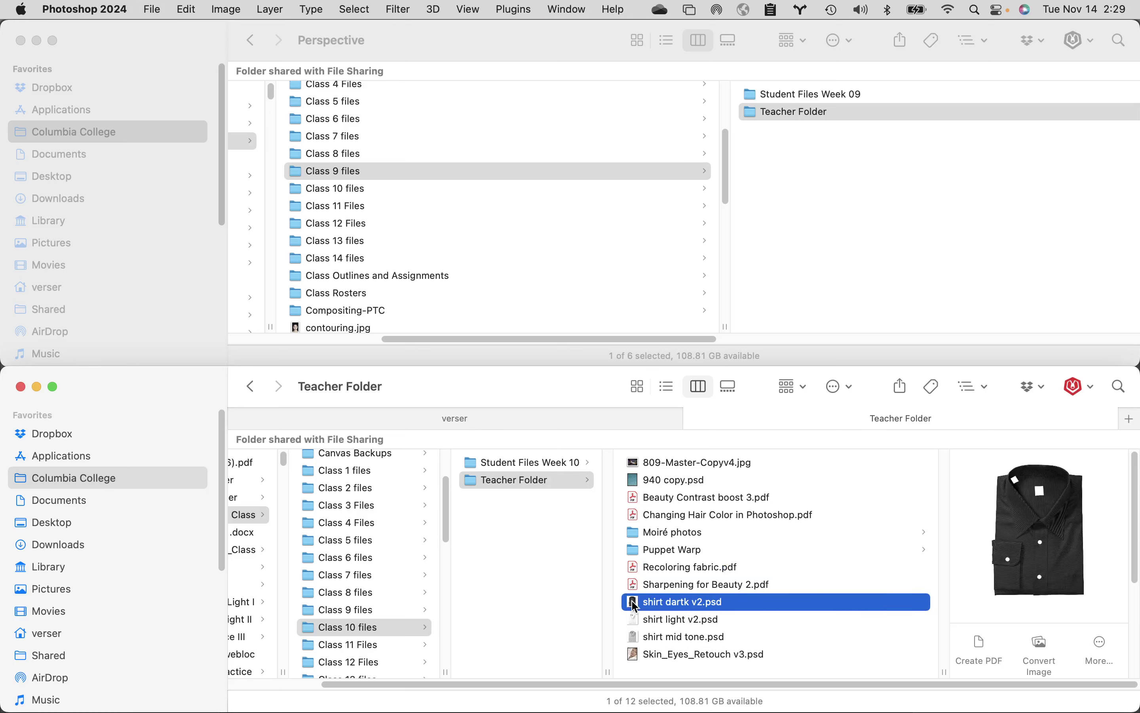
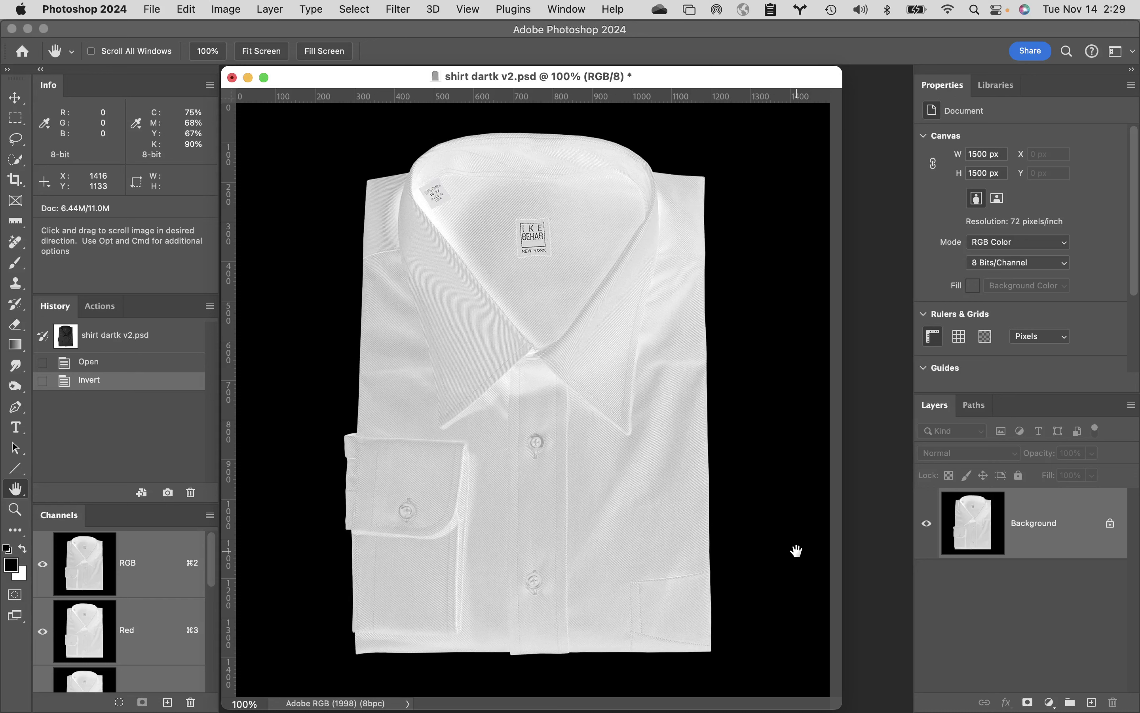
key("super+i")
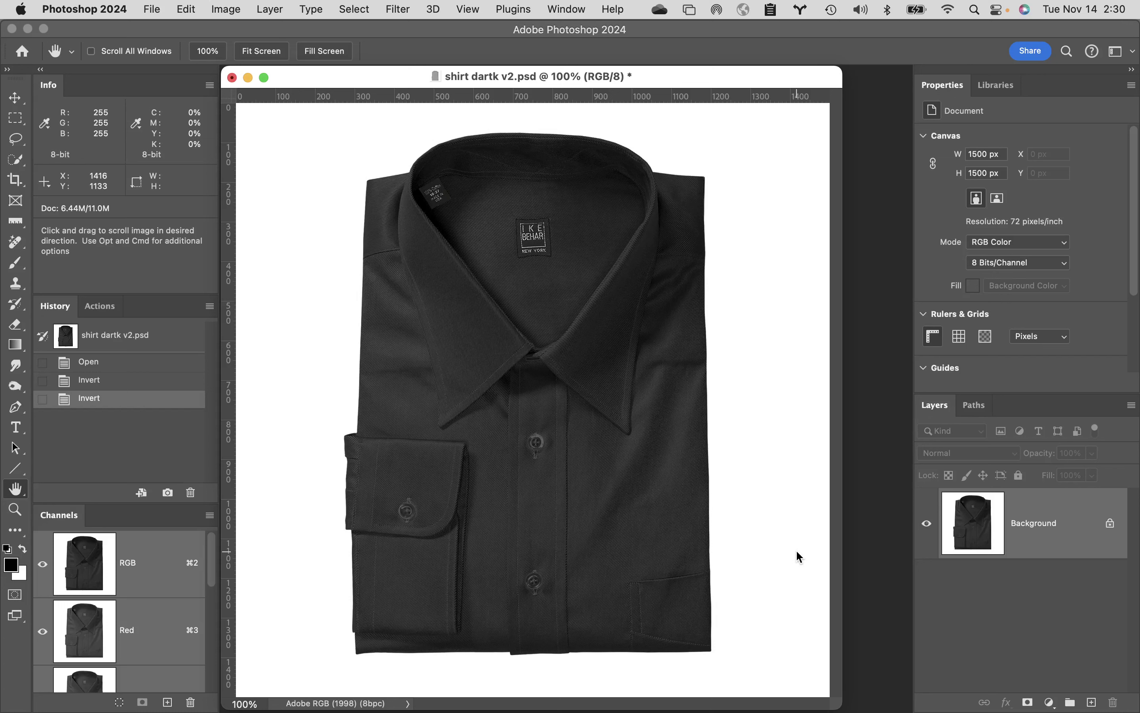
- Convert the shirt document to Lab Color mode
left_click(228, 9)
mouse_move(239, 31)
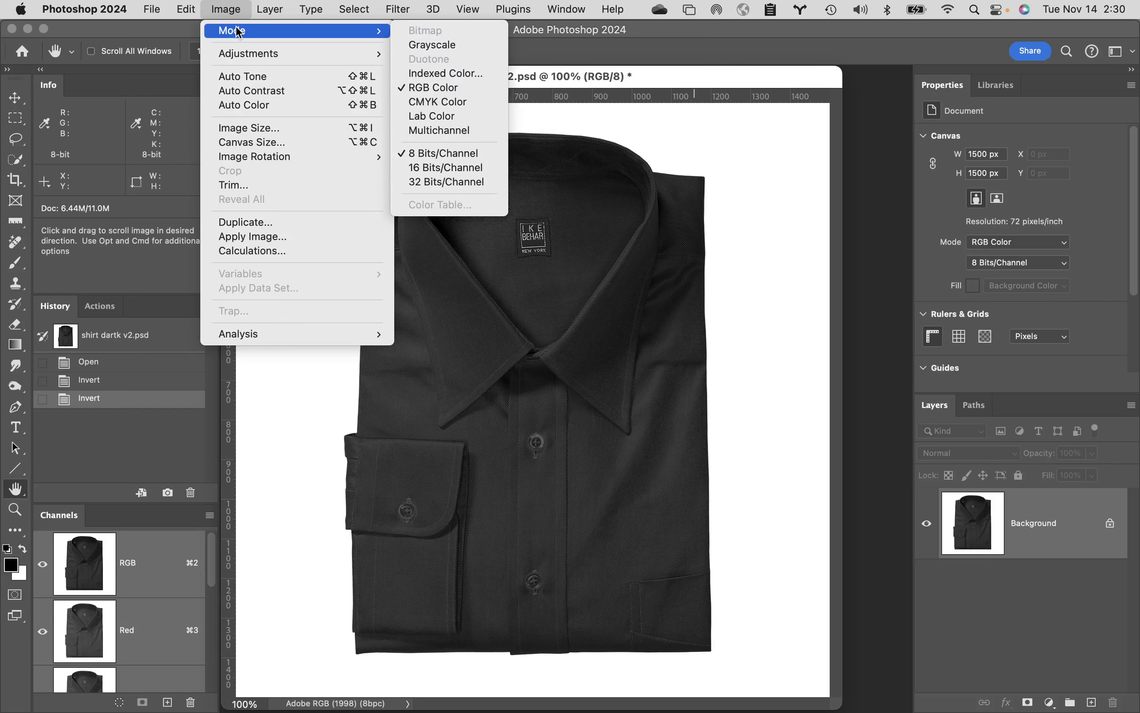
left_click(472, 118)
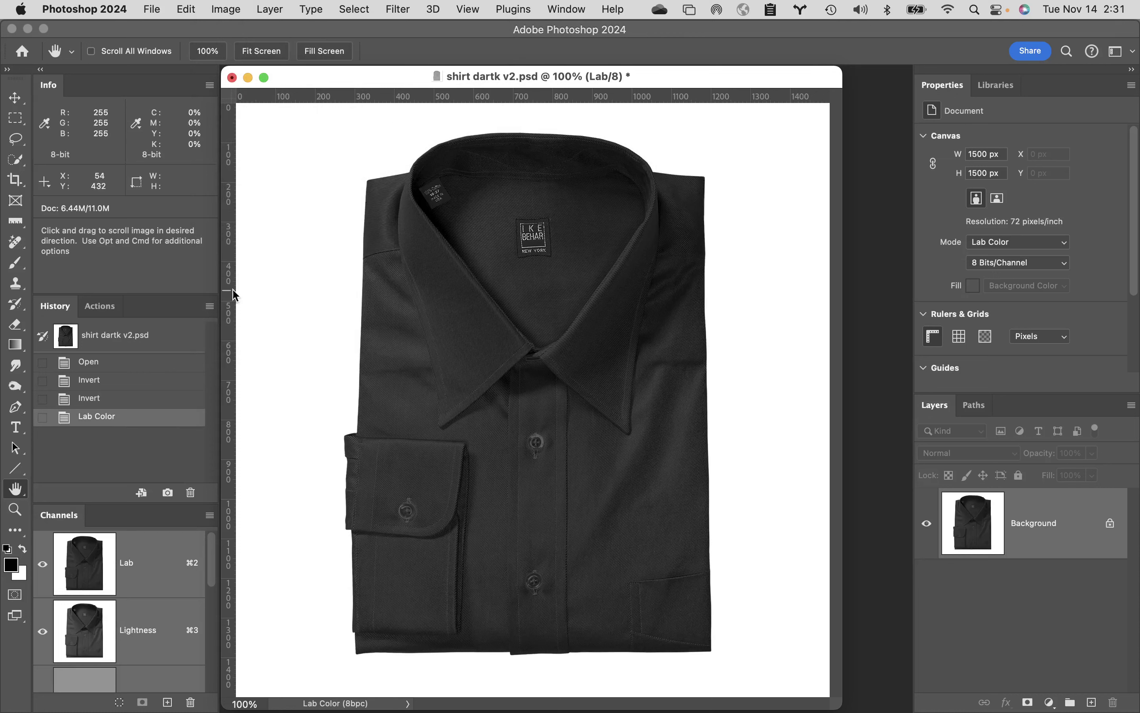
- Examine the Lab, Lightness, a and b channels of the shirt document
scroll(152, 602, "down", 2)
scroll(152, 602, "up", 2)
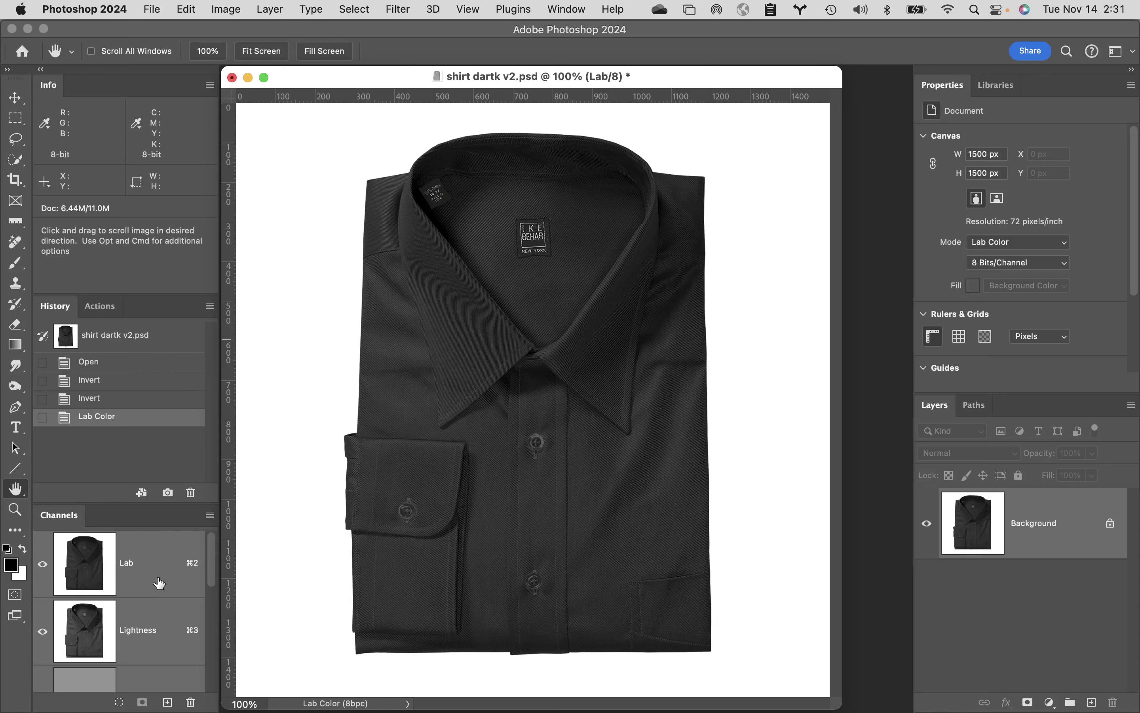
scroll(161, 584, "down", 5)
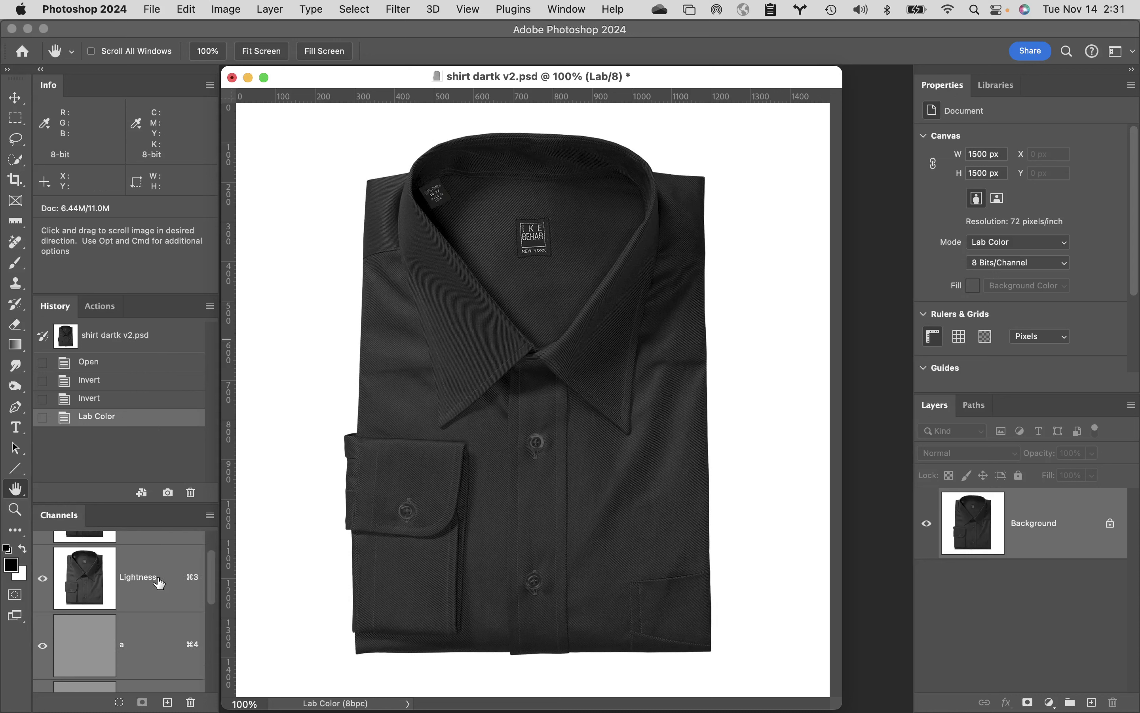
scroll(160, 583, "down", 4)
scroll(161, 583, "down", 2)
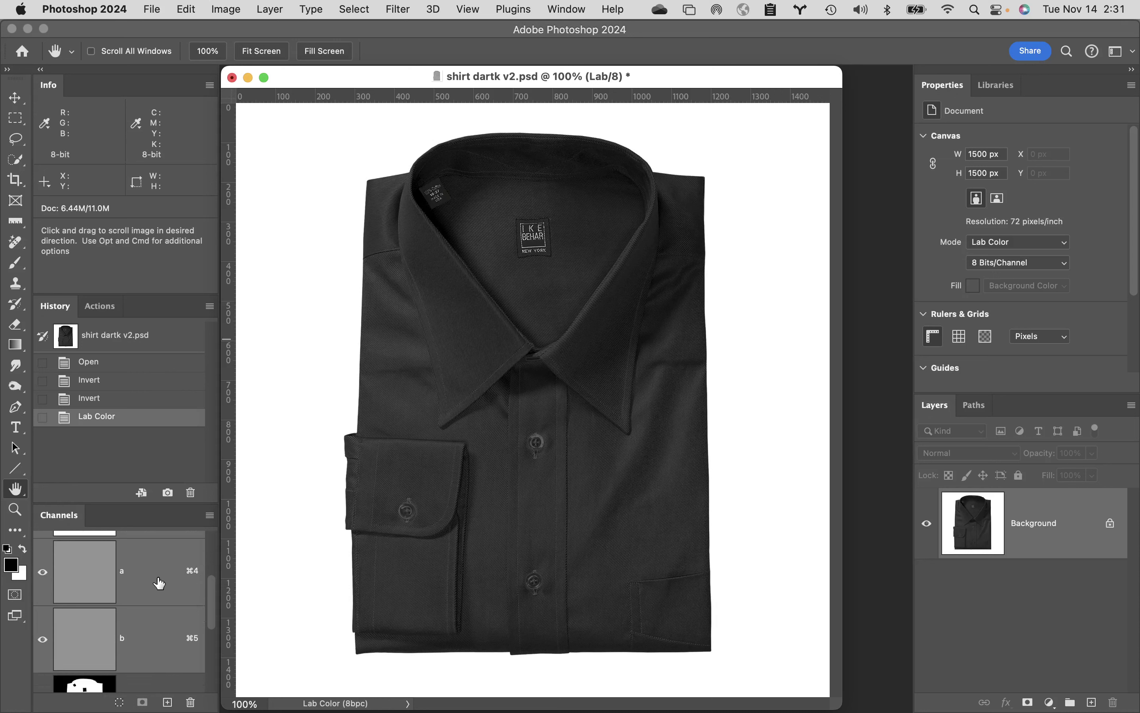
scroll(161, 583, "up", 5)
scroll(160, 583, "up", 2)
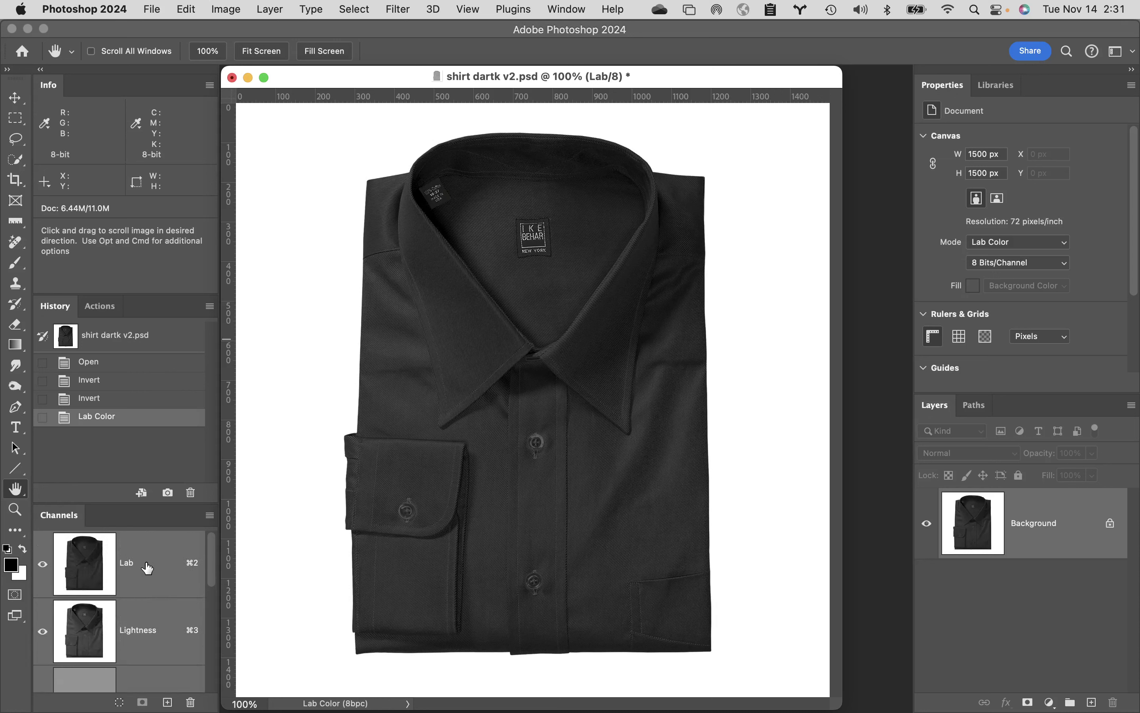
scroll(148, 568, "down", 2)
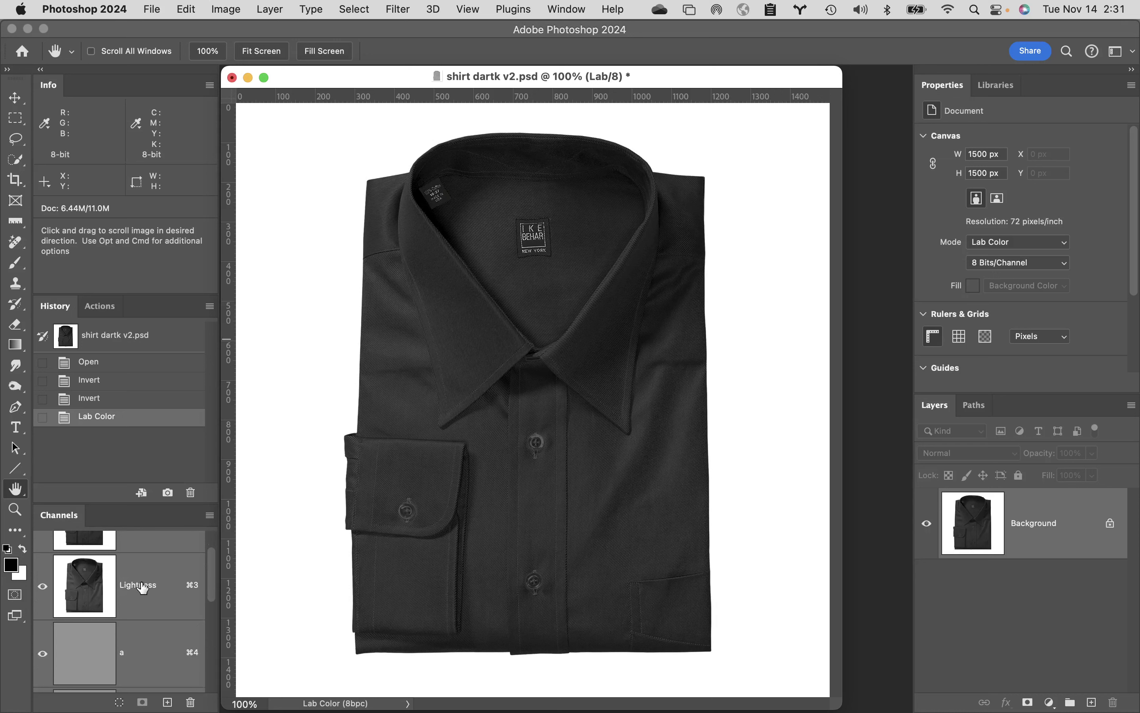
scroll(157, 598, "down", 2)
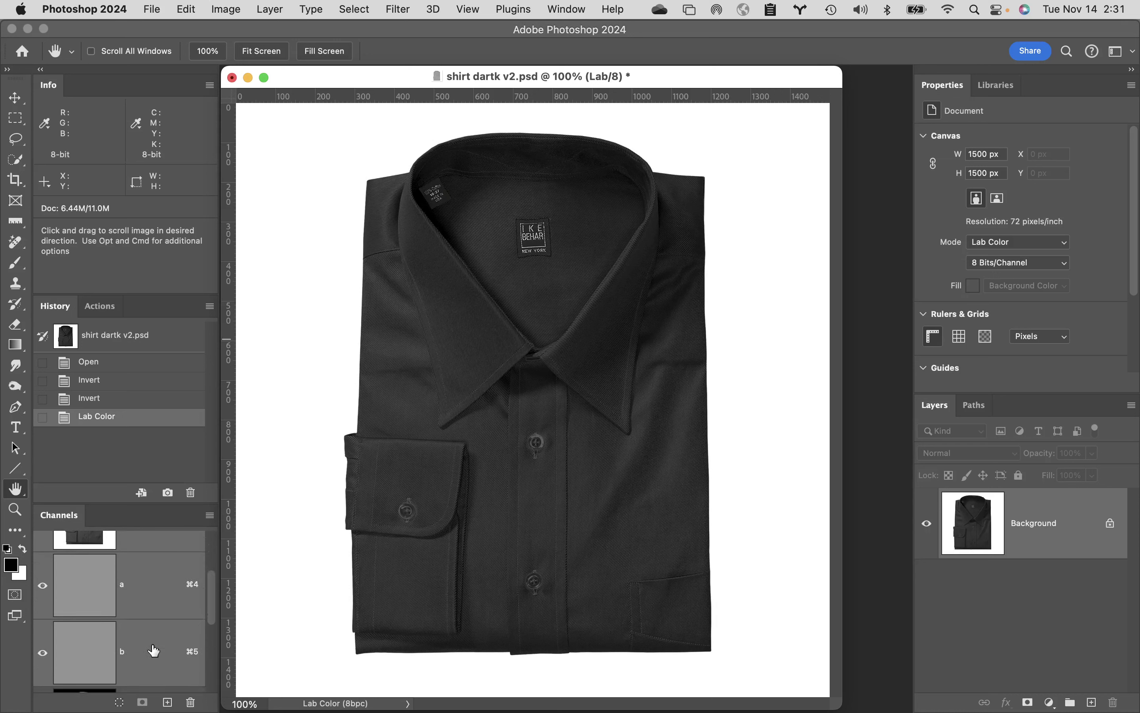
- Examine the saved Shirt, lables and buttons mask channels, viewing the Shirt mask on its own
scroll(154, 651, "down", 3)
scroll(148, 646, "down", 3)
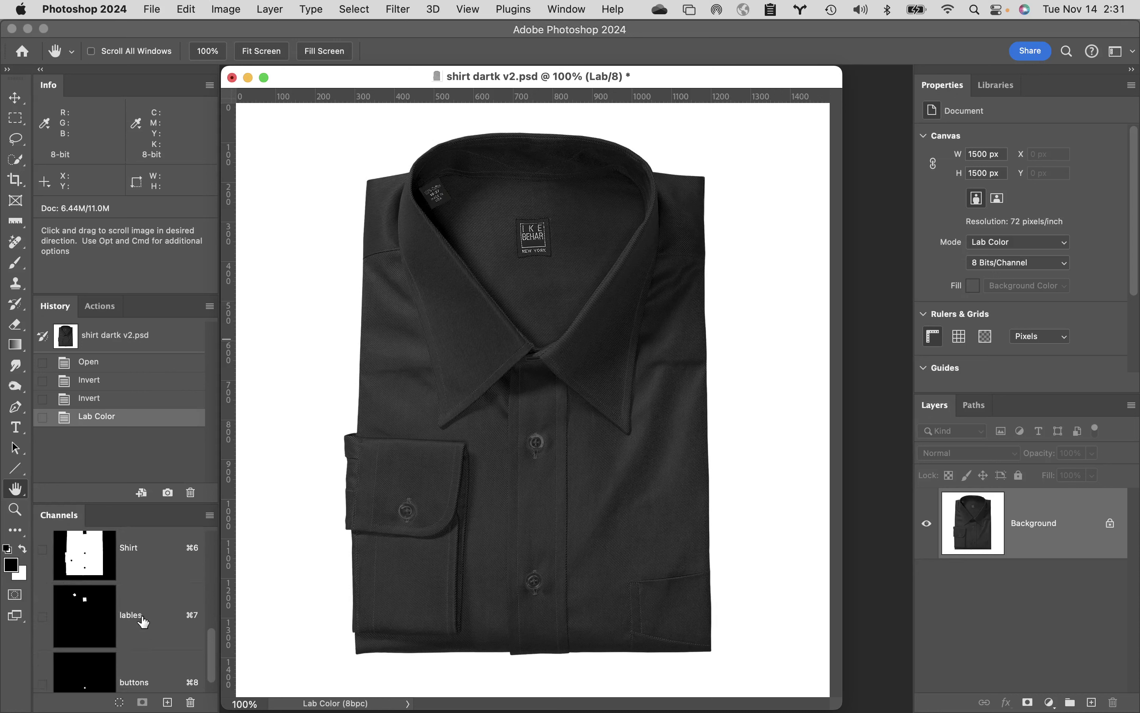
scroll(144, 622, "up", 2)
scroll(144, 622, "down", 3)
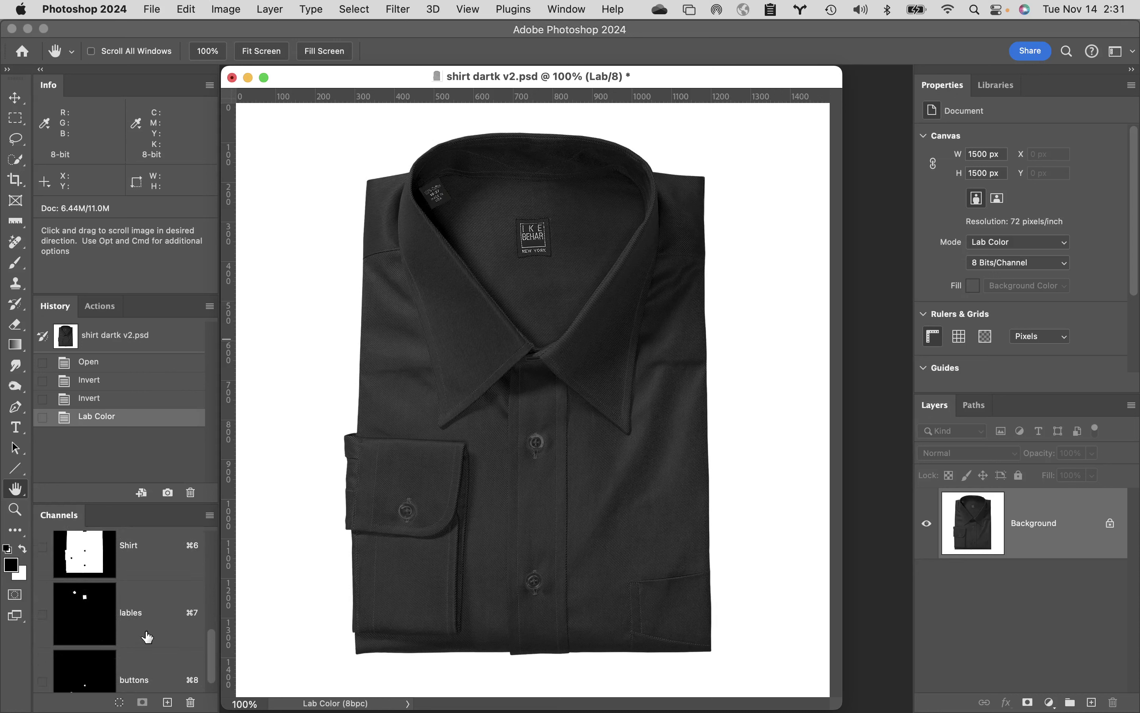
scroll(147, 636, "up", 3)
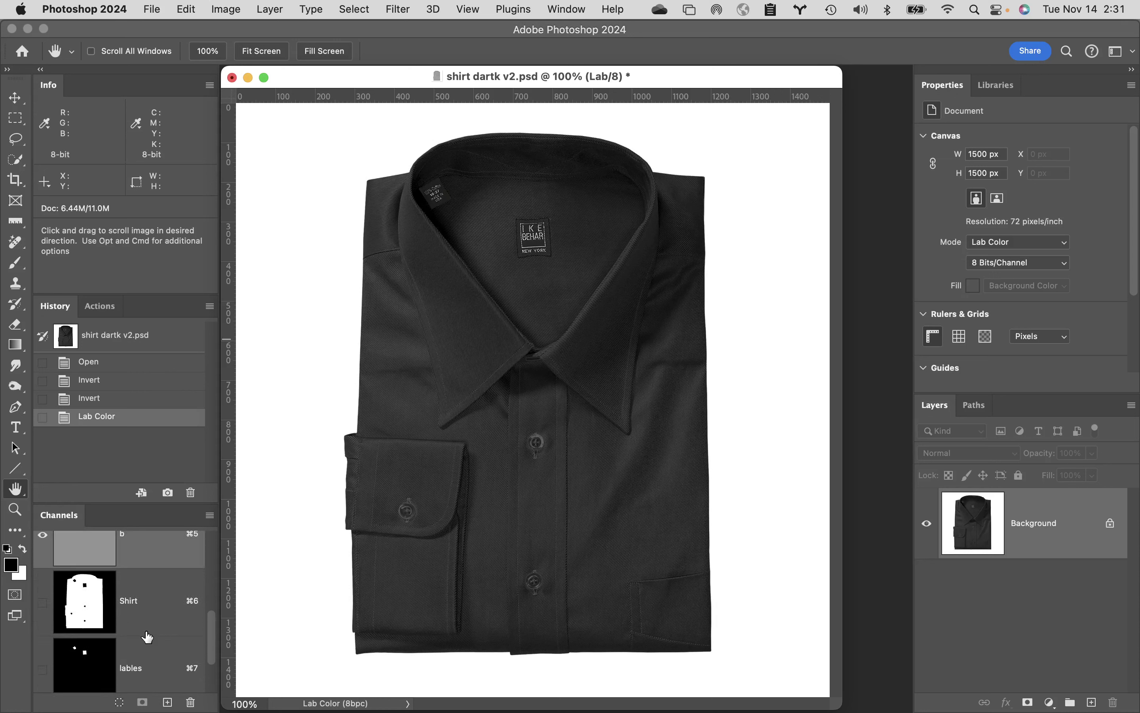
scroll(147, 637, "up", 6)
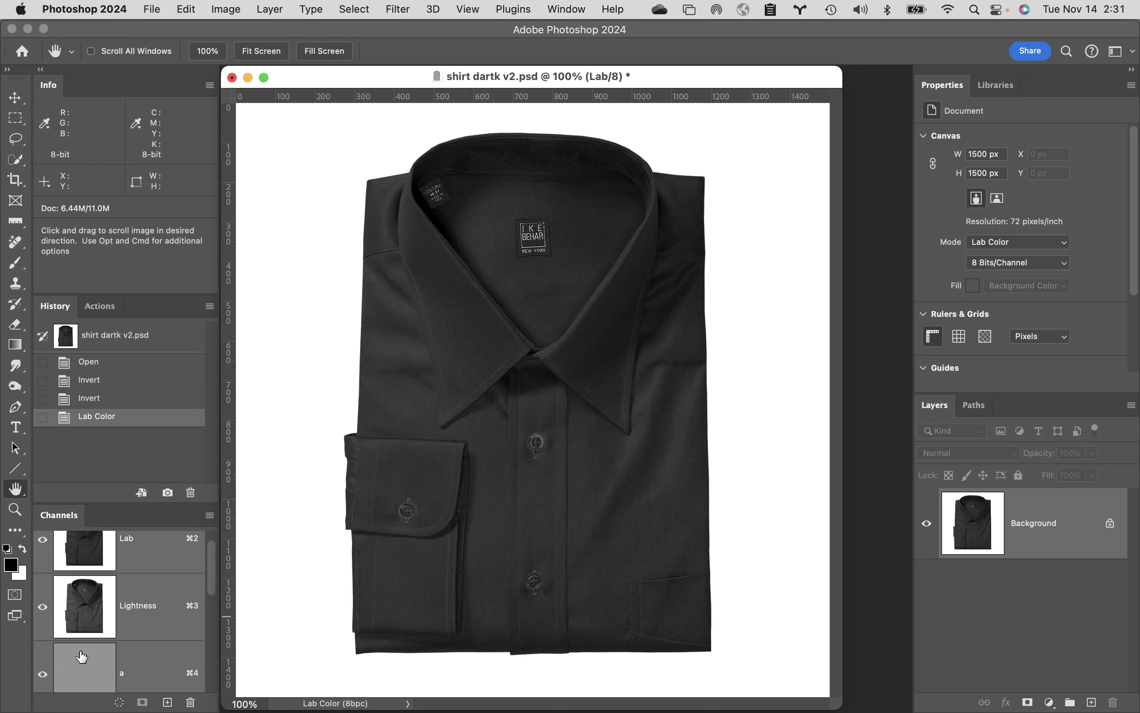
scroll(82, 655, "down", 5)
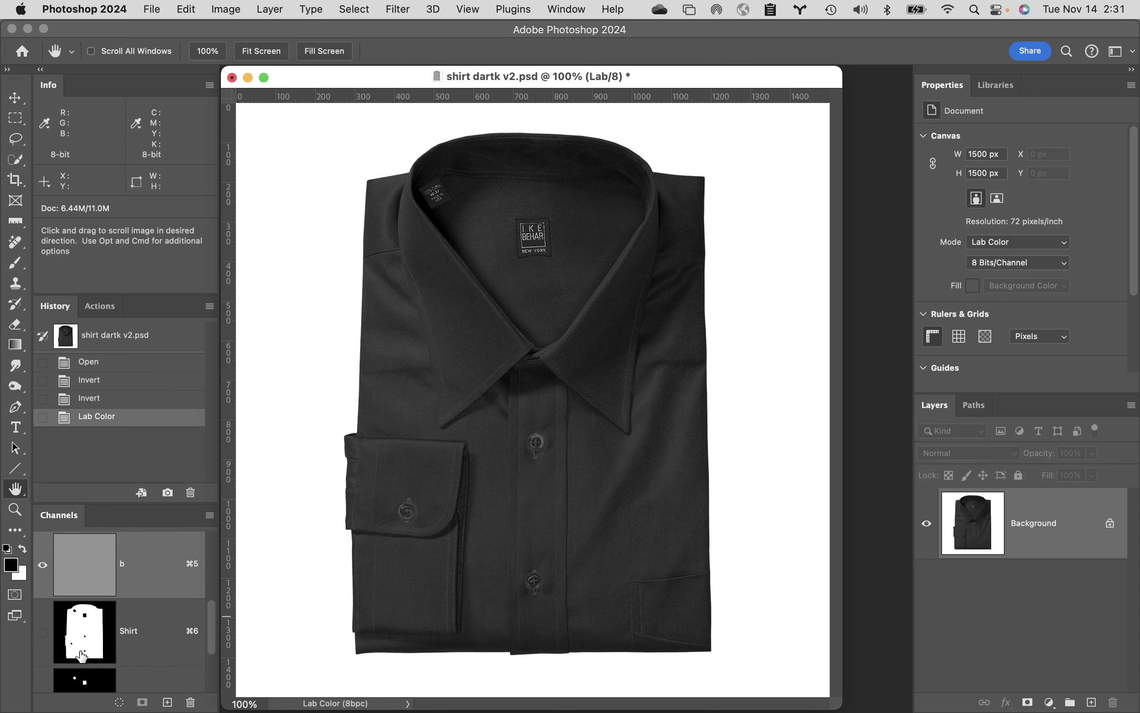
left_click(166, 639)
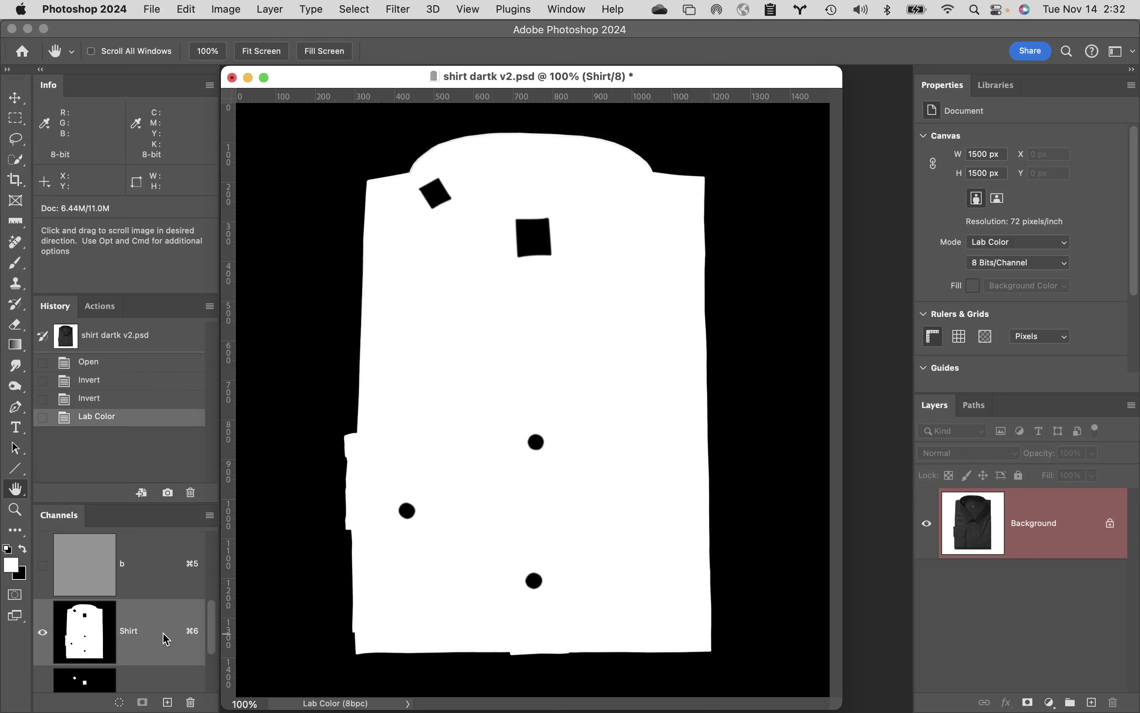
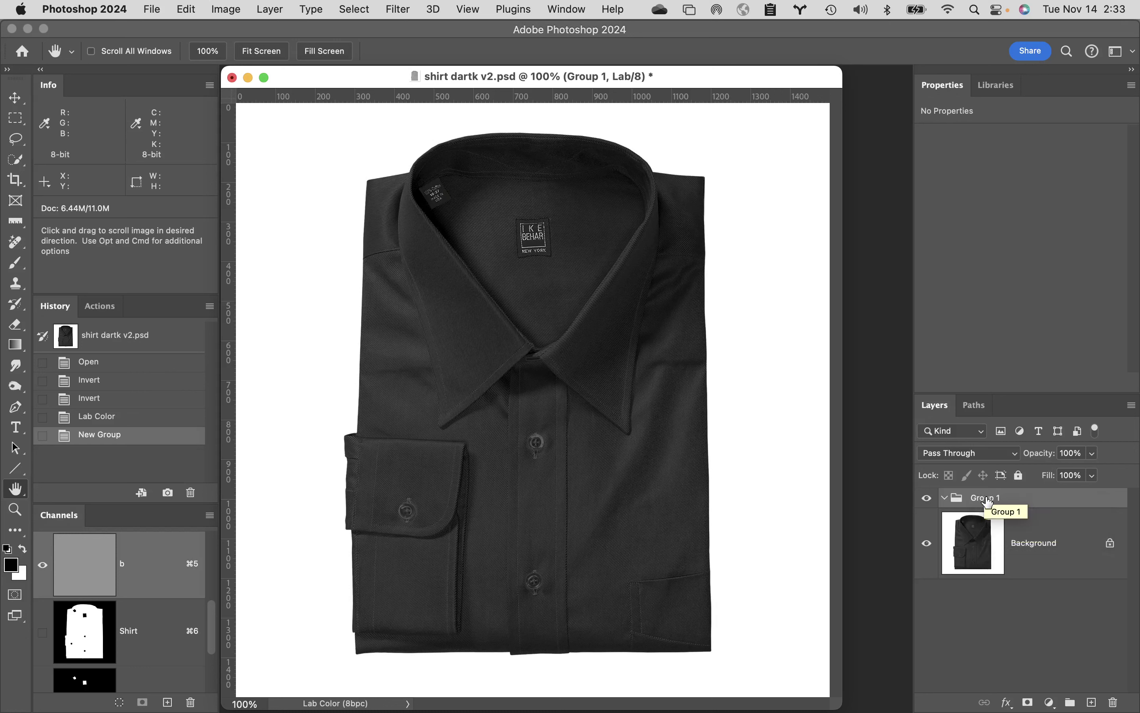
- Rename the new empty layer group above the Background to White shirt
double_click(989, 497)
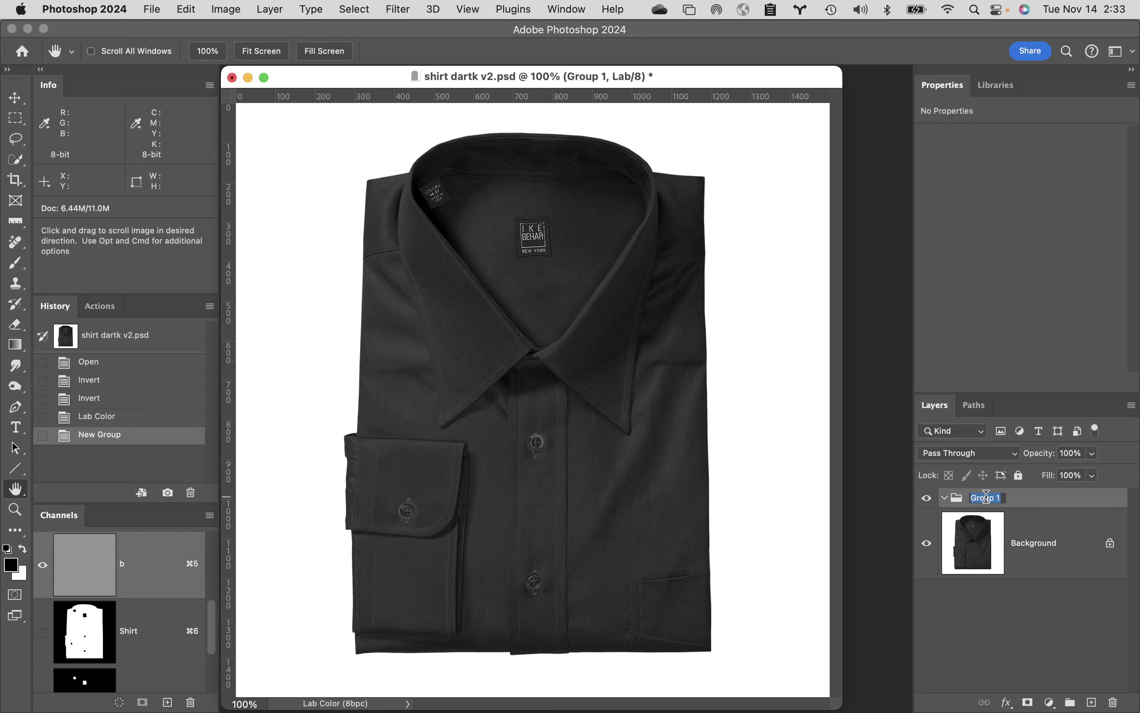
type("White shirt")
key("Return")
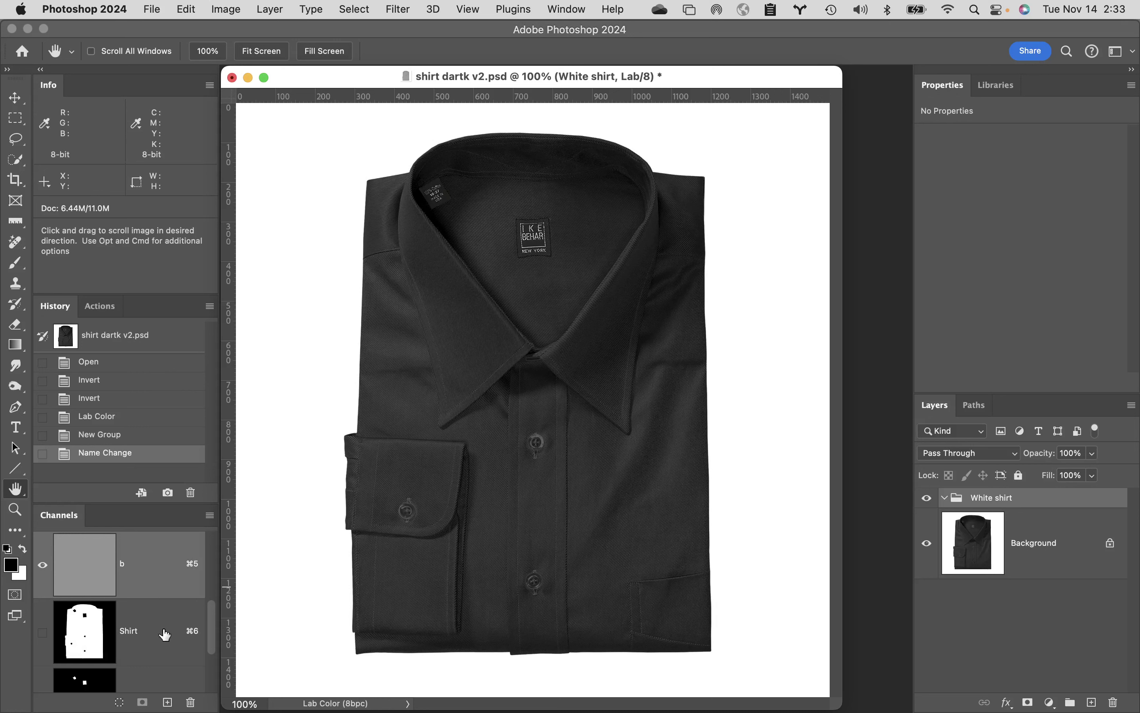
- Load the Shirt channel as a selection and add it as a layer mask on the White shirt group
left_click(80, 631, "super")
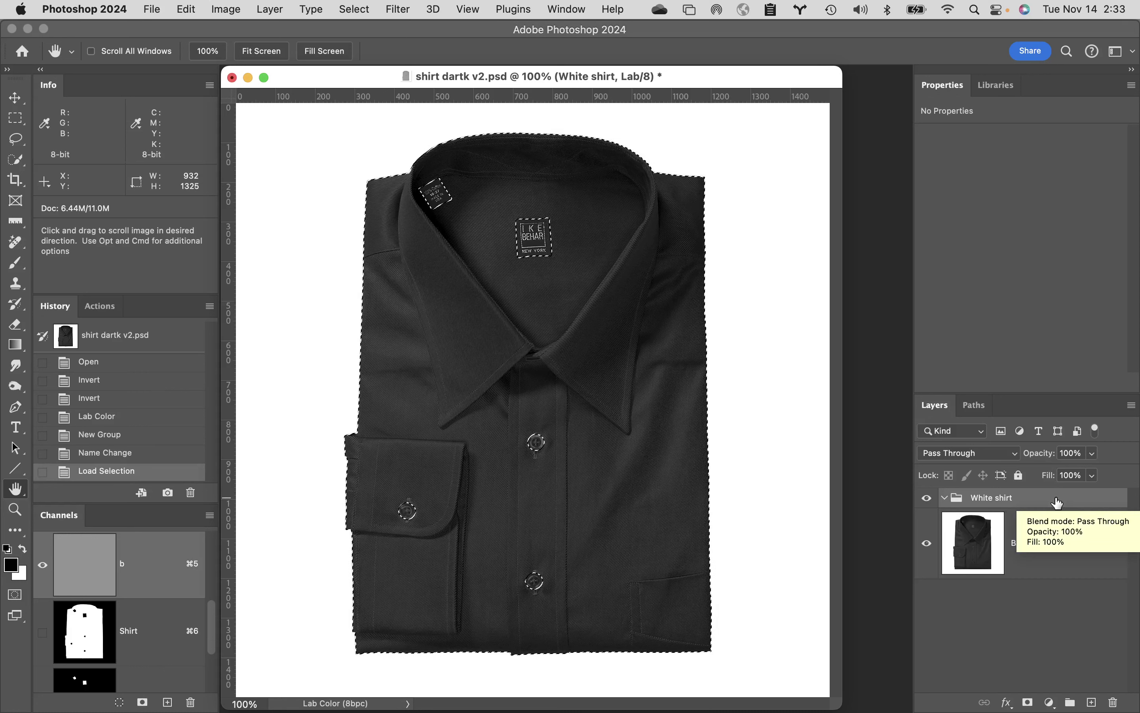
left_click(1029, 702)
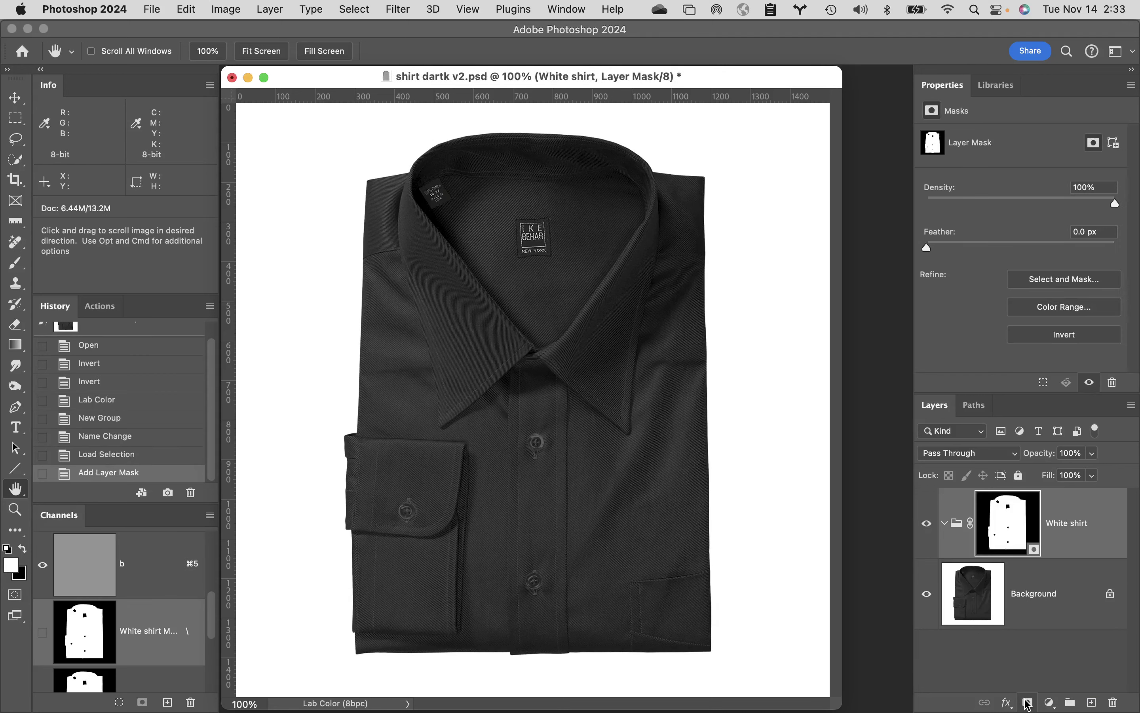
left_click(1007, 532)
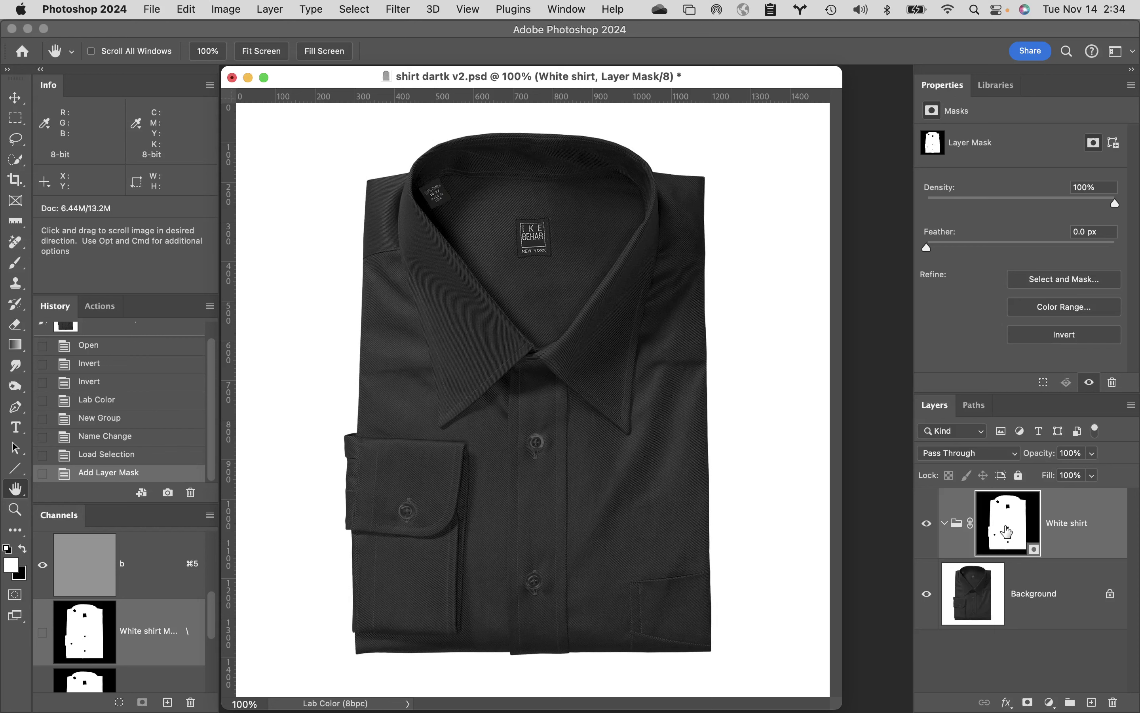
- Duplicate the Background layer and name the copy Desat 1
left_click(1042, 618)
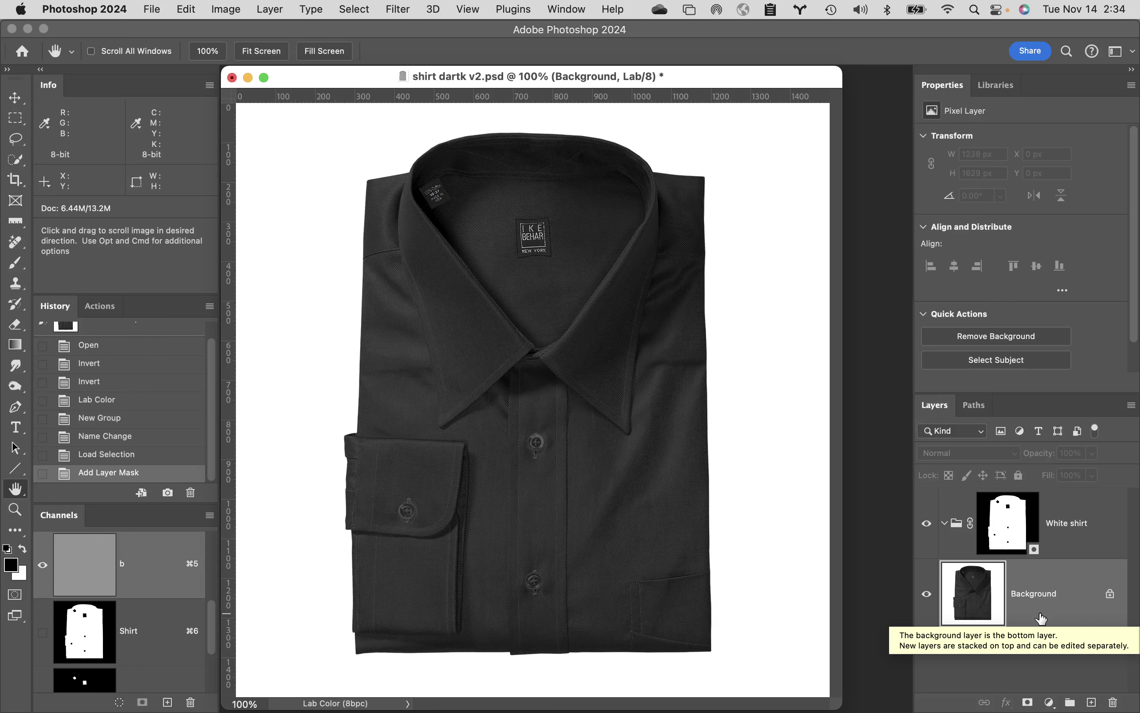
key("super+j")
double_click(1053, 593)
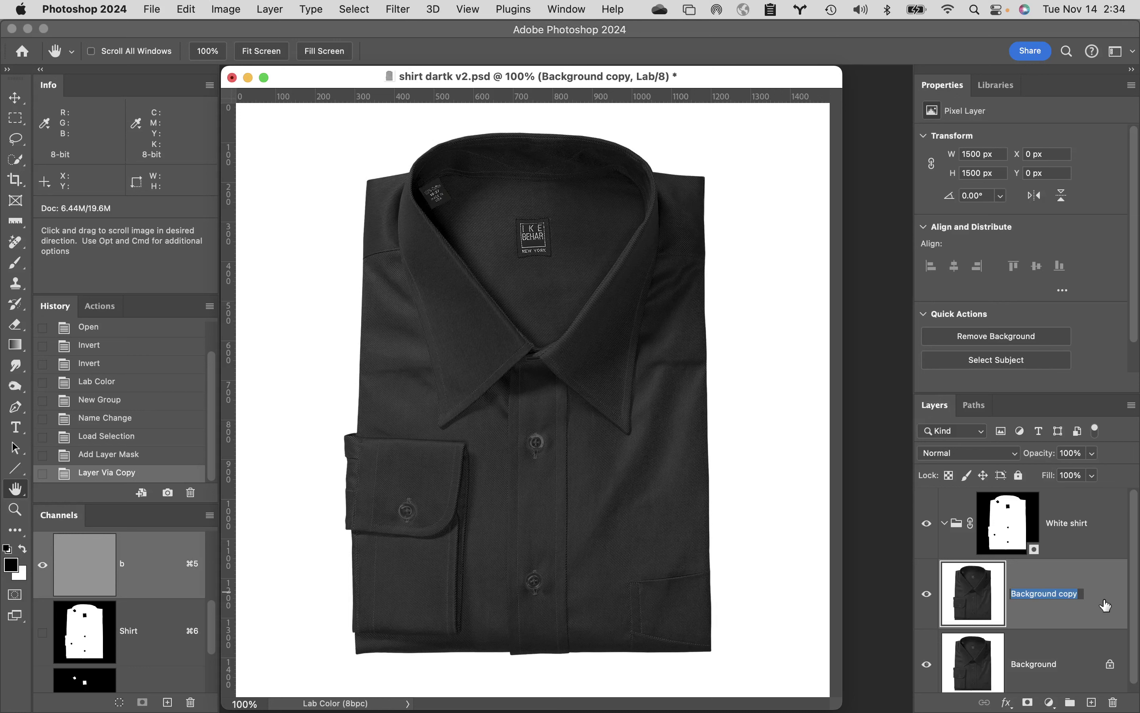
type("Desat 1")
key("Return")
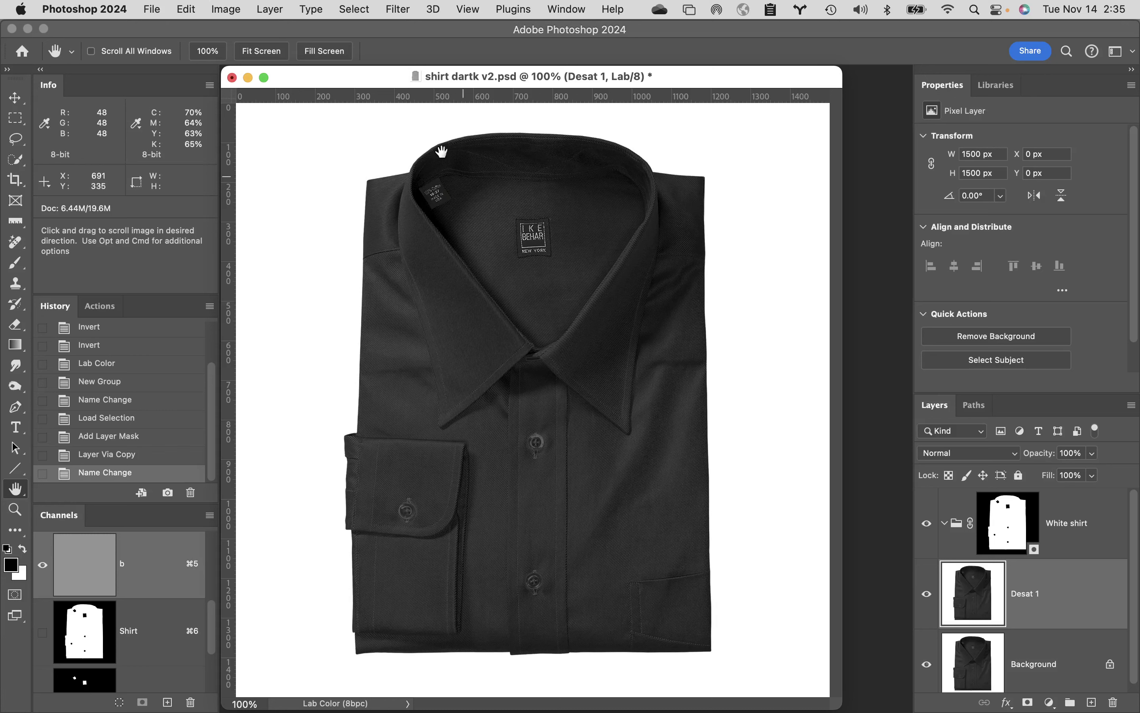
- Desaturate the Desat 1 layer
left_click(225, 7)
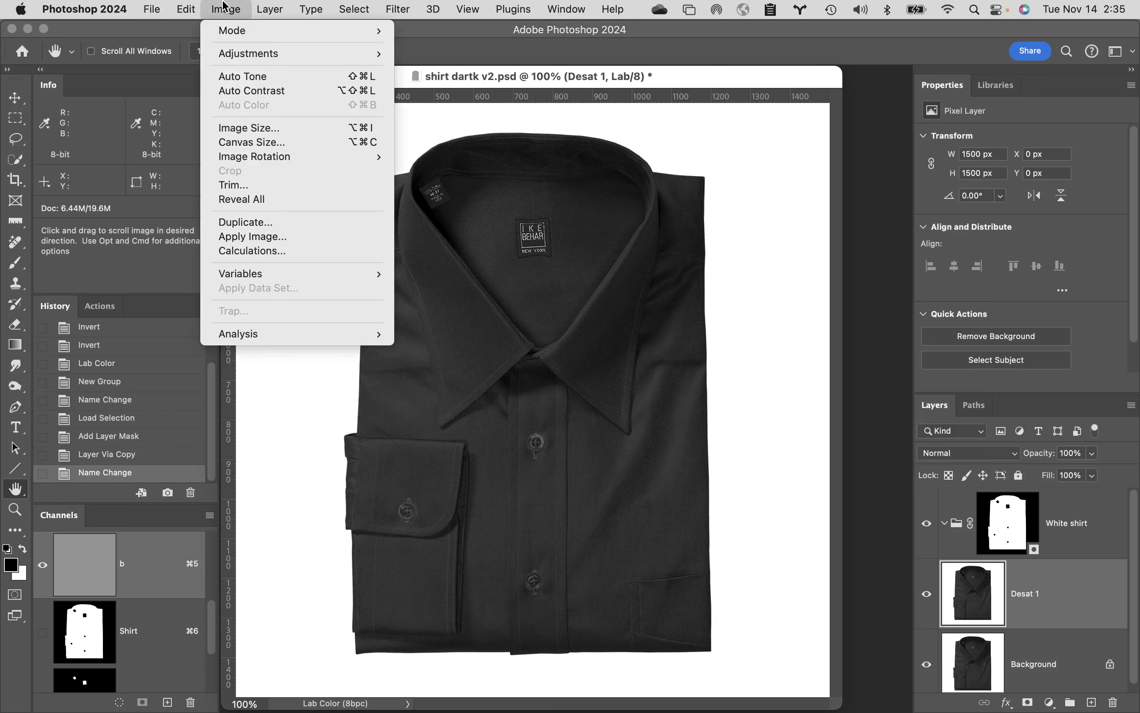
mouse_move(231, 53)
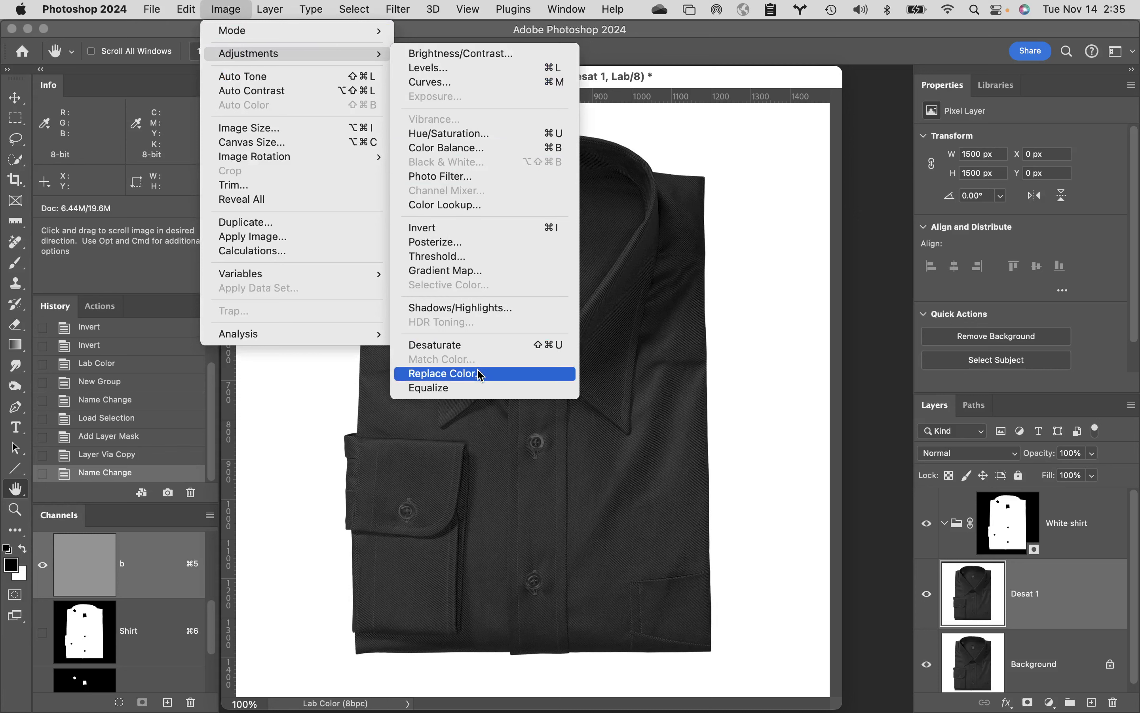
left_click(470, 350)
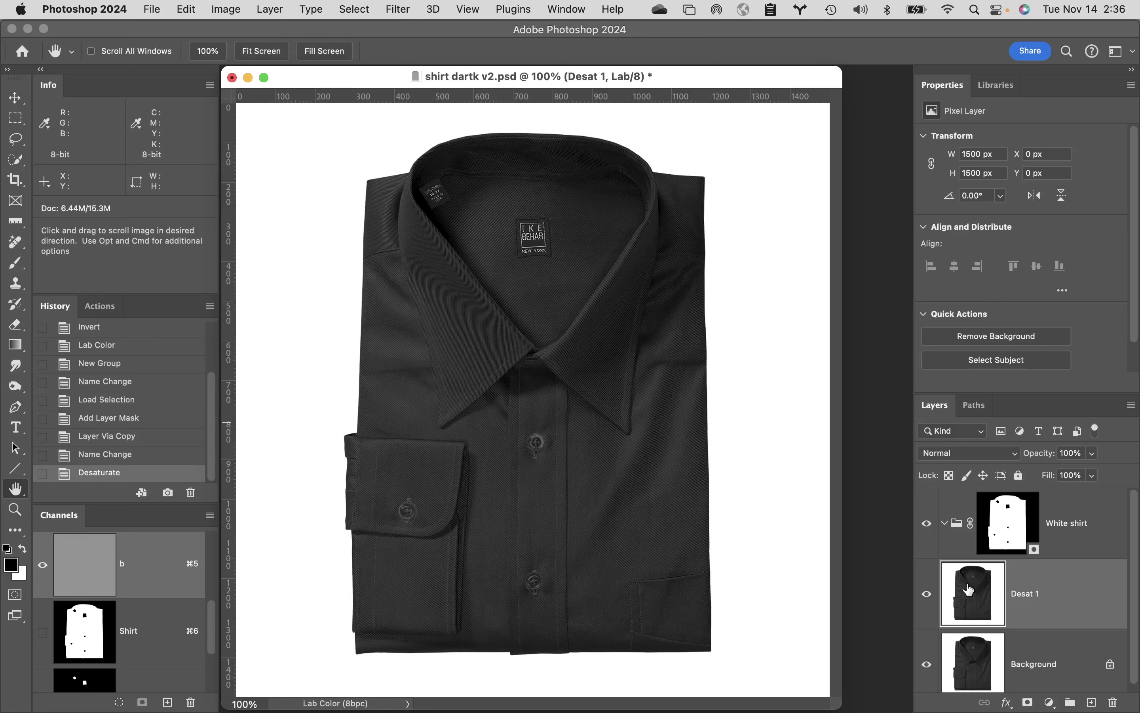
- Move the Desat 1 layer into the White shirt group and check the group's contents
left_click_drag(975, 594, 965, 529)
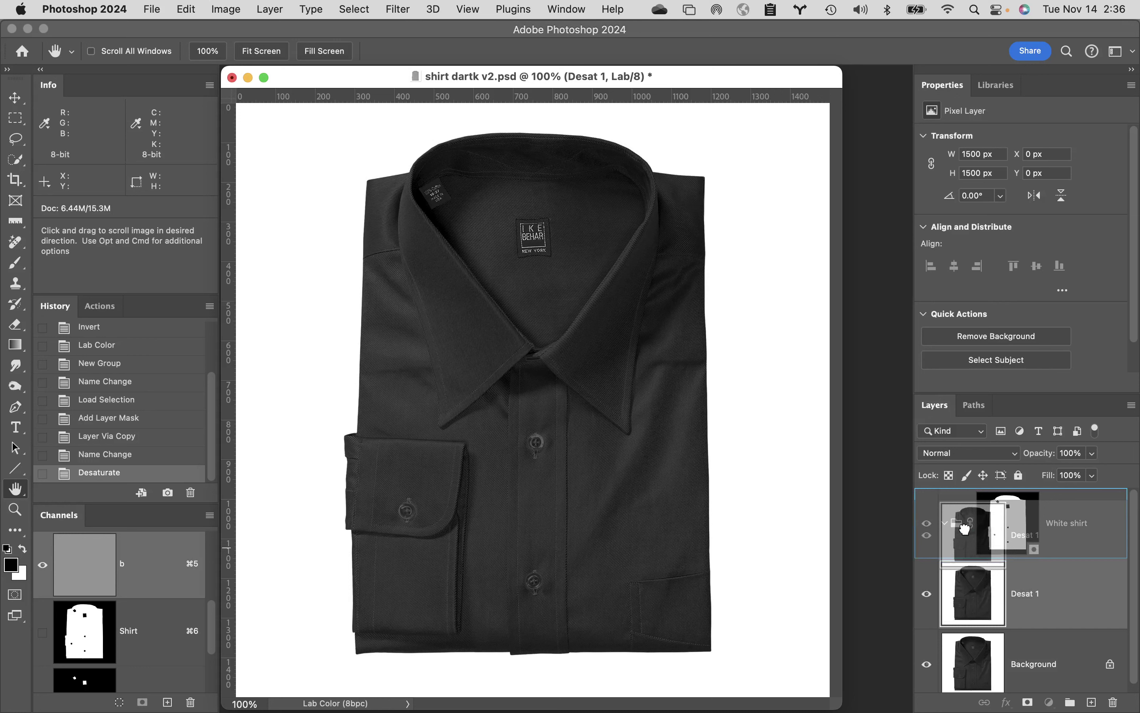
left_click_drag(965, 528, 965, 528)
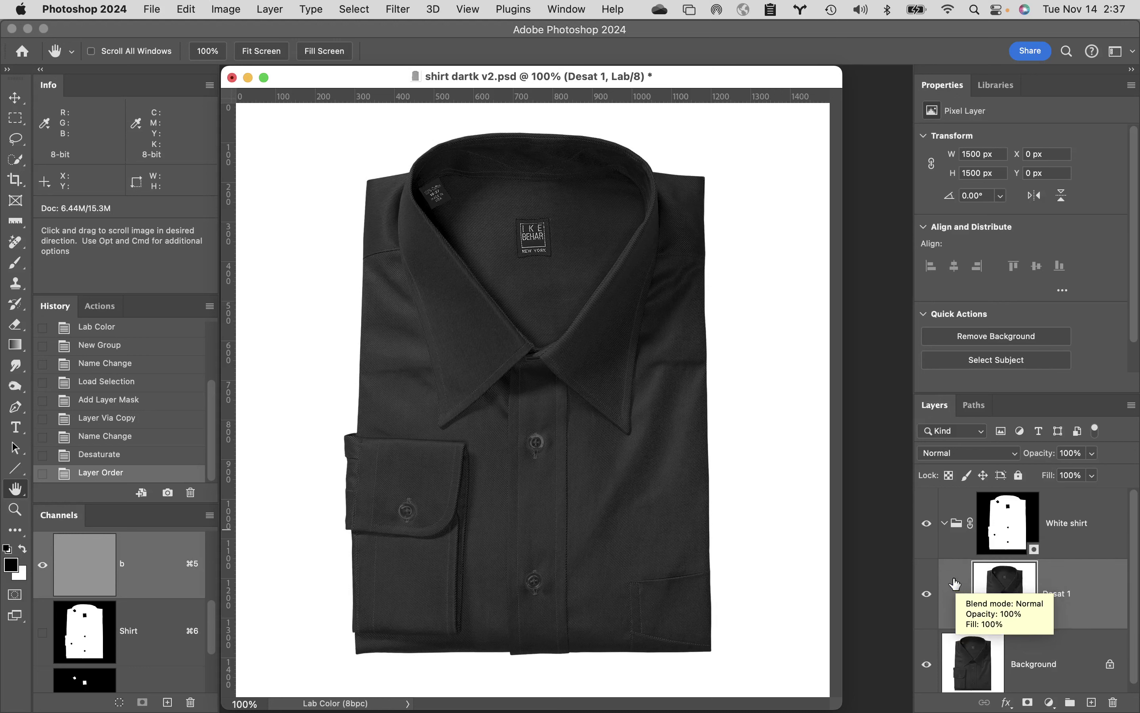
left_click(944, 525)
left_click(944, 523)
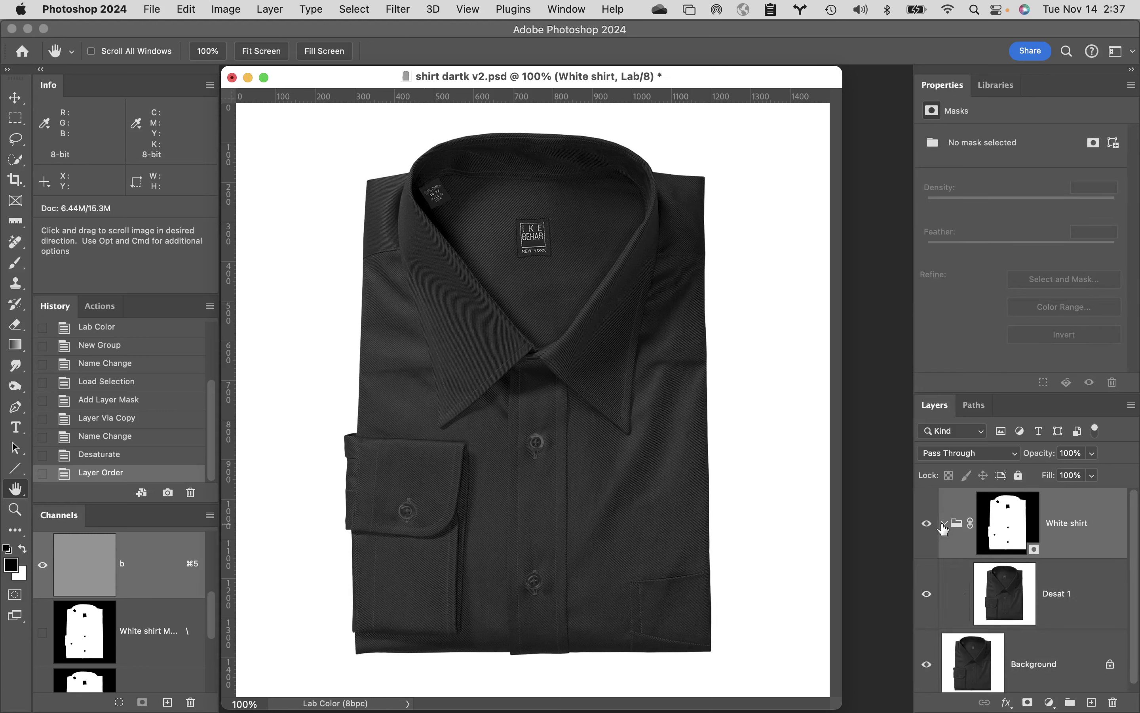
left_click(945, 524)
left_click(945, 524)
- Duplicate the Desat 1 layer twice inside the White shirt group
left_click(1017, 599)
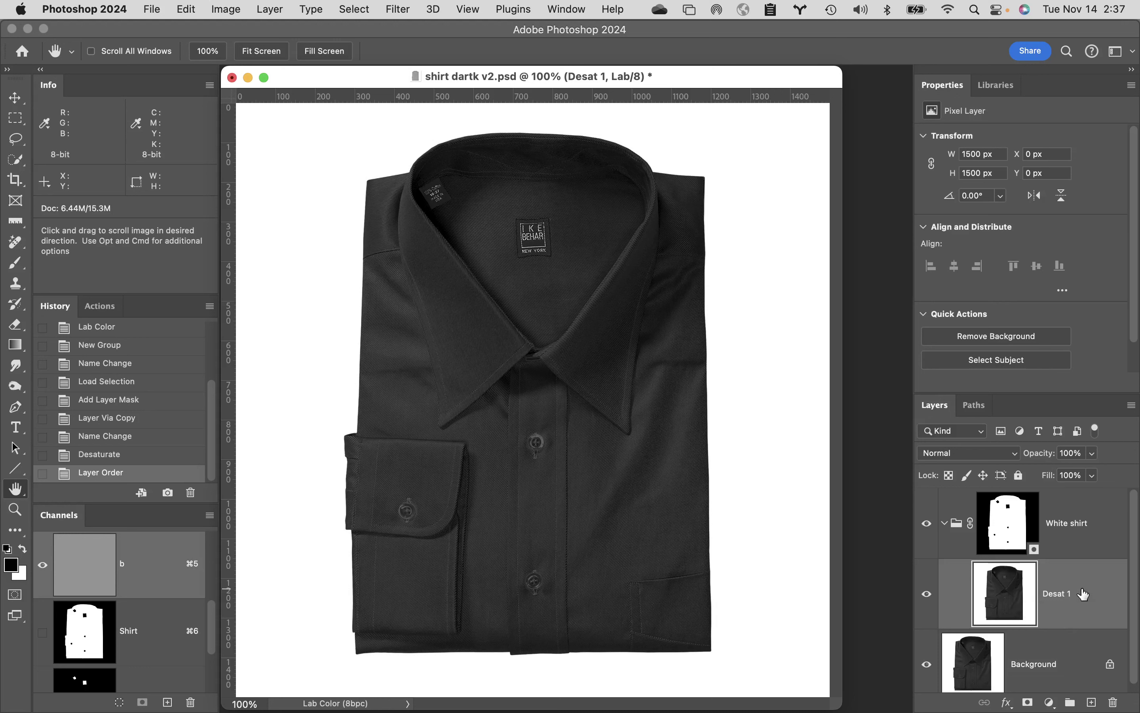
key("super+j")
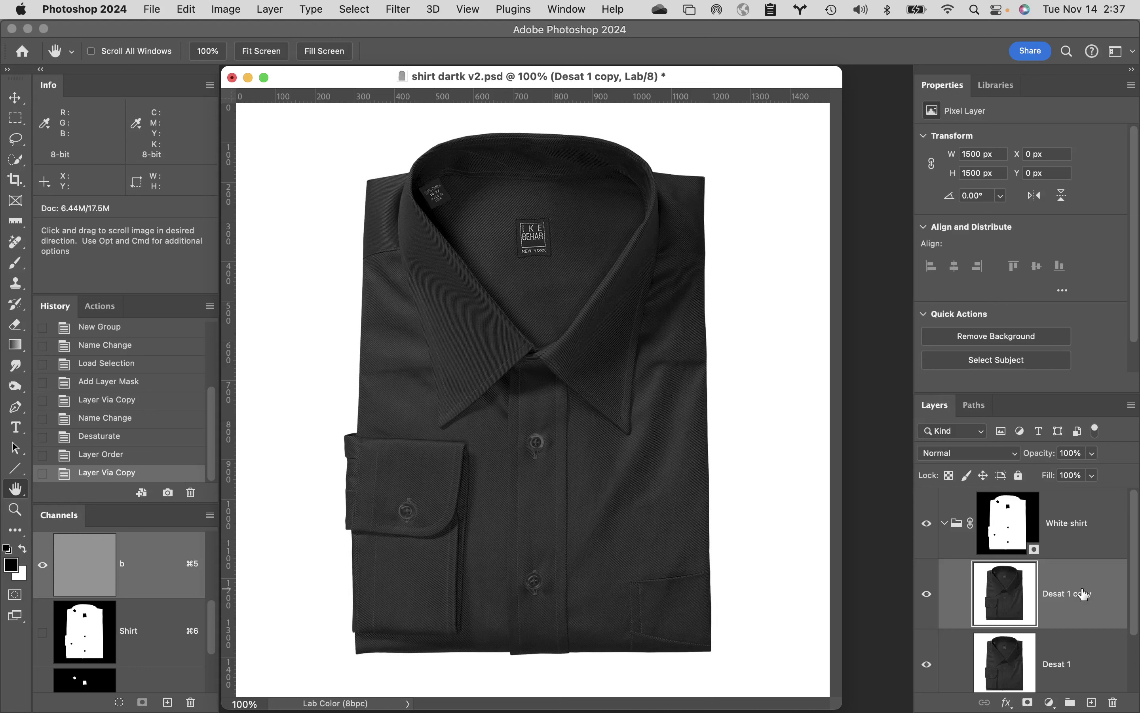
key("super+j")
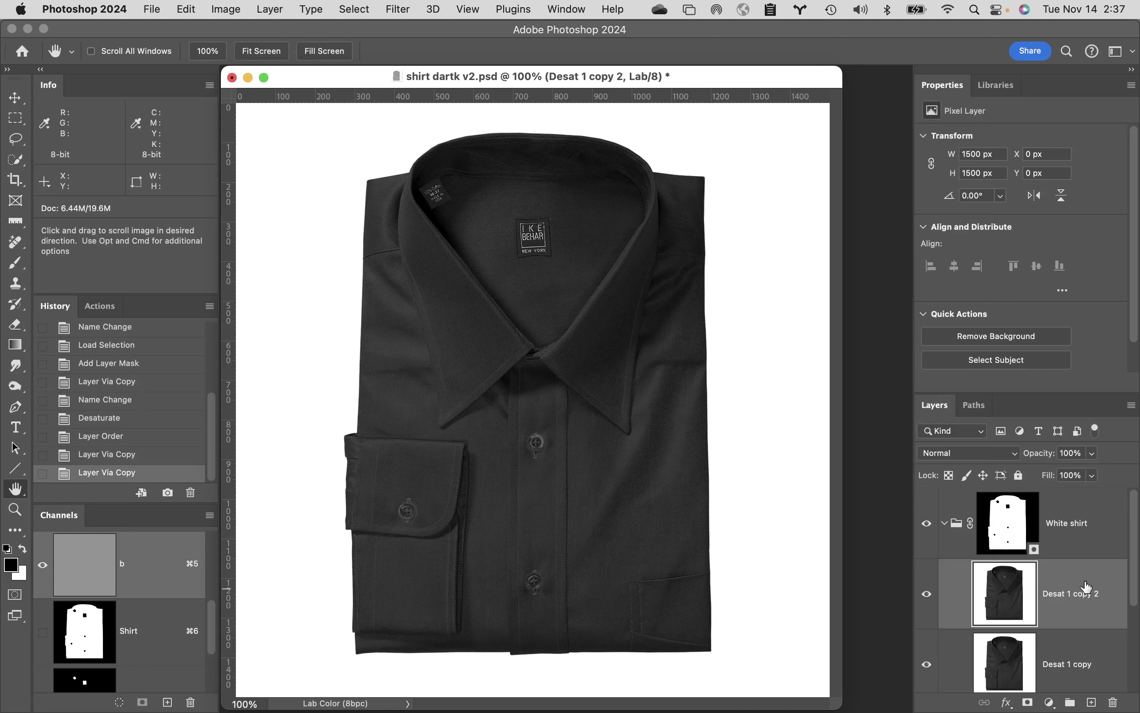
- Rename the first copy, directly above Desat 1, as Desat 2
scroll(1088, 589, "down", 3)
scroll(1092, 588, "up", 1)
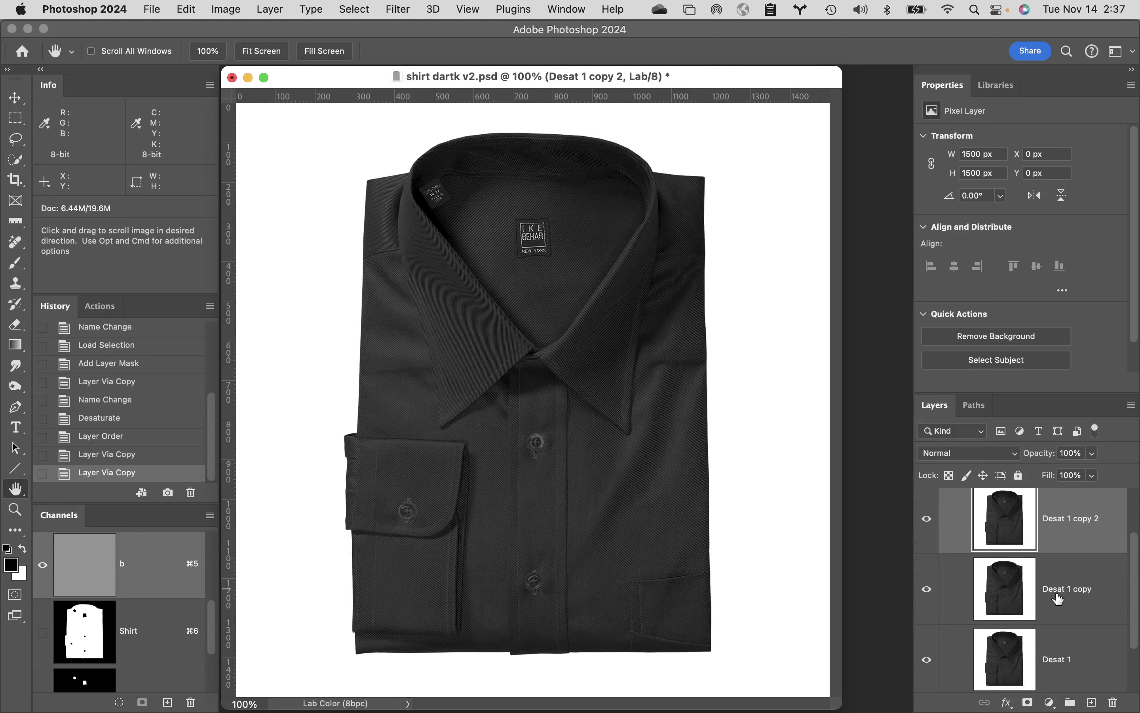
double_click(1080, 591)
left_click(1096, 585)
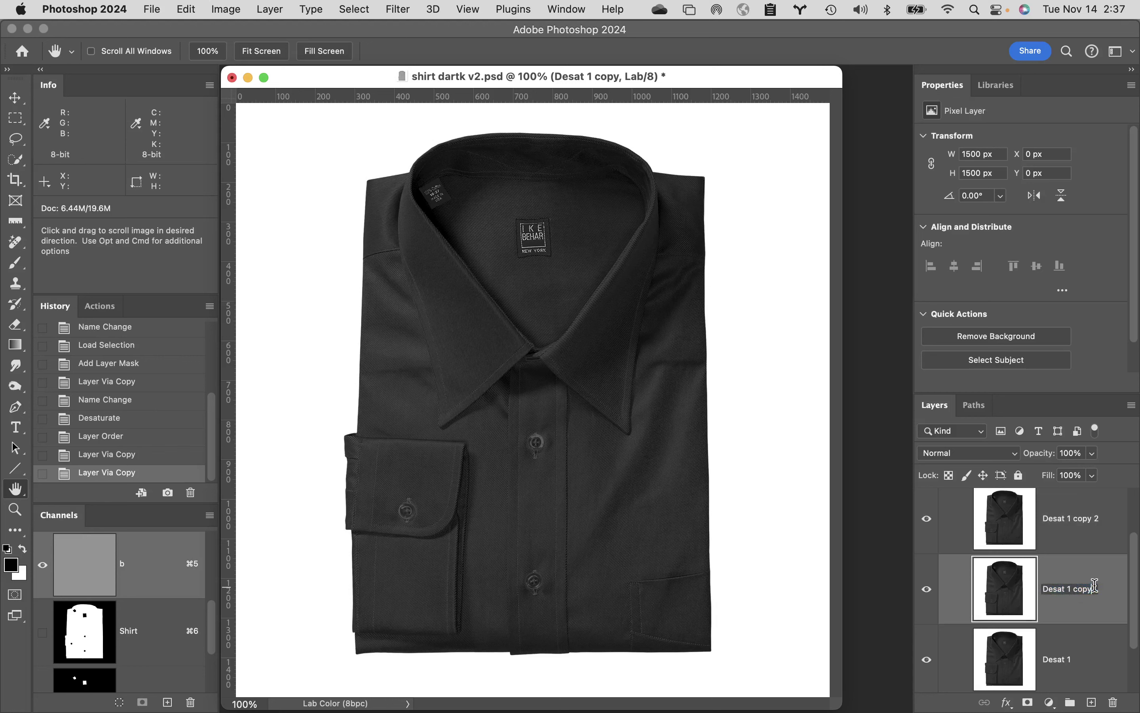
key("BackSpace")
key("BackSpace")
key("BackSpace")
key("BackSpace")
key("BackSpace")
key("BackSpace")
type("2")
left_click(1091, 520)
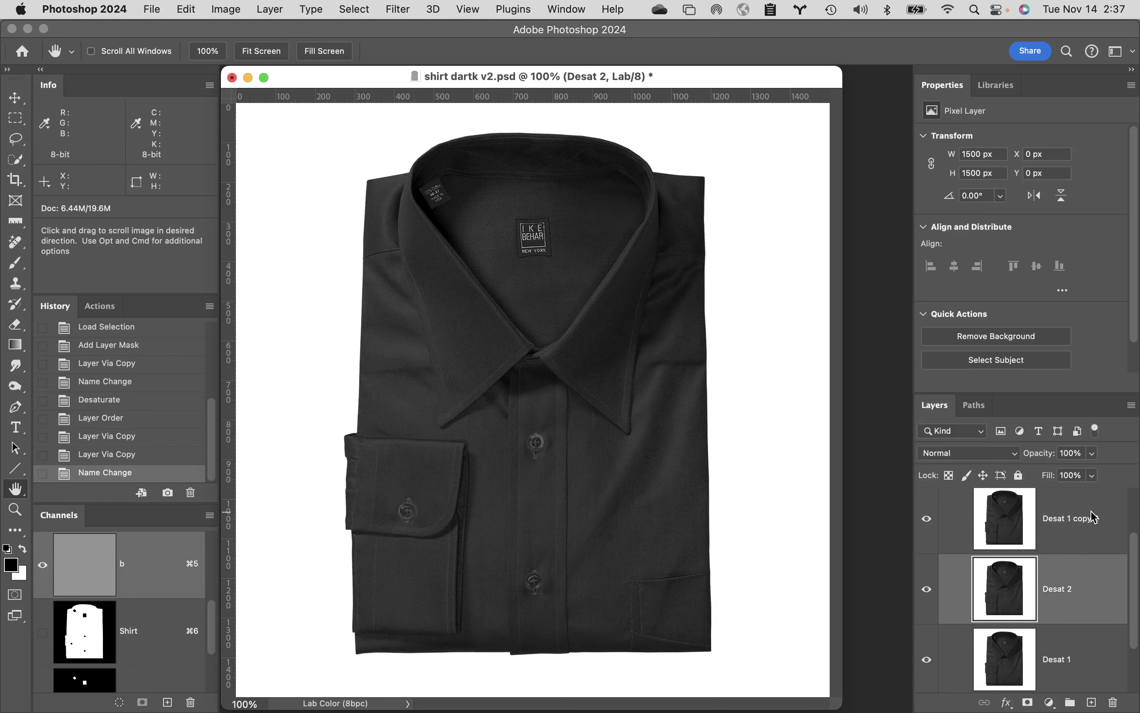
- Rename the uppermost Desat 1 copy as Desat 3
double_click(1098, 523)
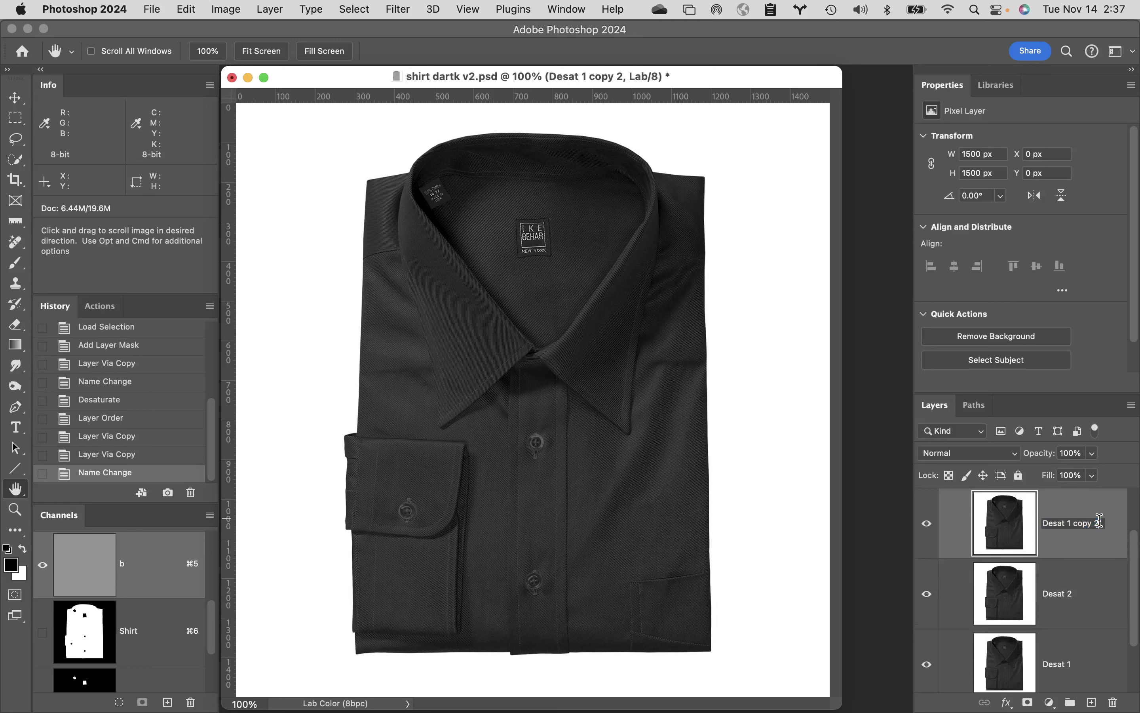
key("Right")
key("BackSpace")
key("BackSpace")
key("BackSpace")
key("BackSpace")
key("BackSpace")
key("BackSpace")
key("BackSpace")
key("BackSpace")
type("3")
left_click(1082, 590)
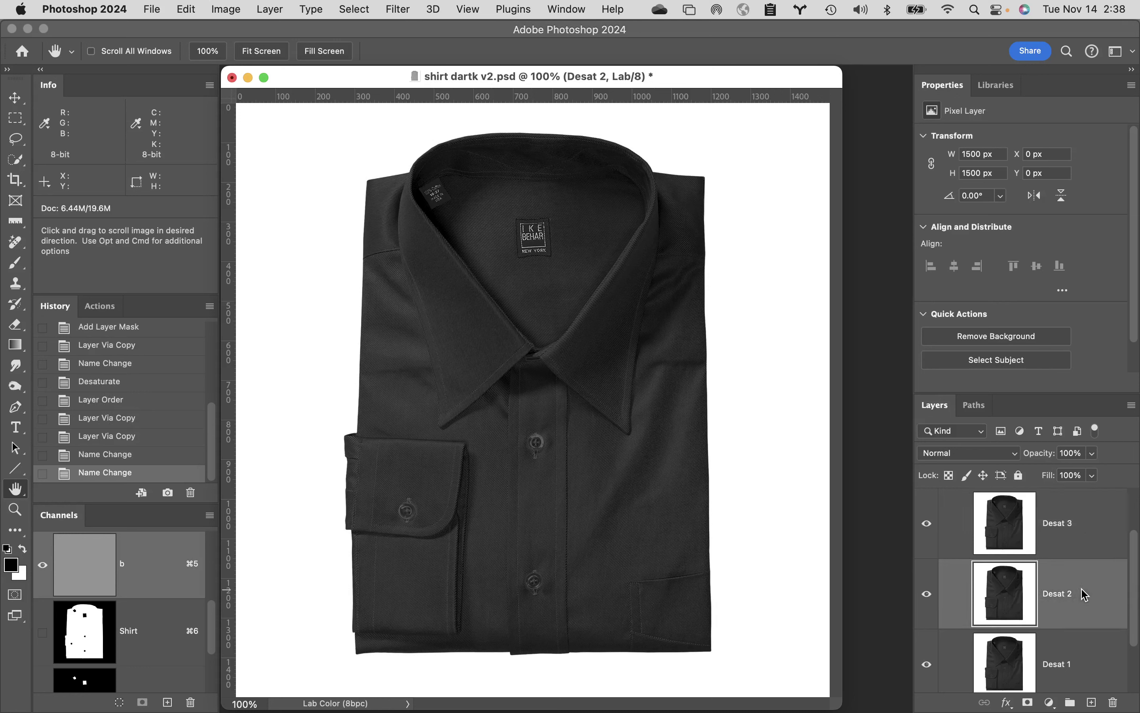
- Hide the Desat 2 and Desat 3 layers
scroll(1086, 596, "down", 3)
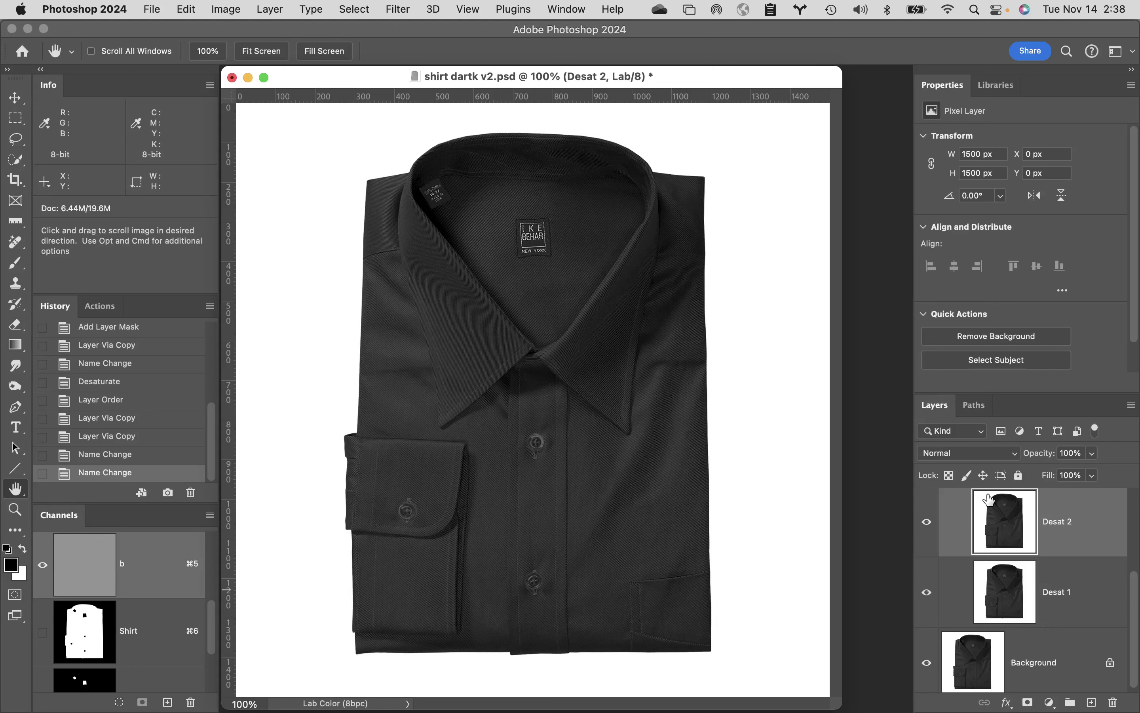
left_click(928, 523)
scroll(932, 528, "up", 2)
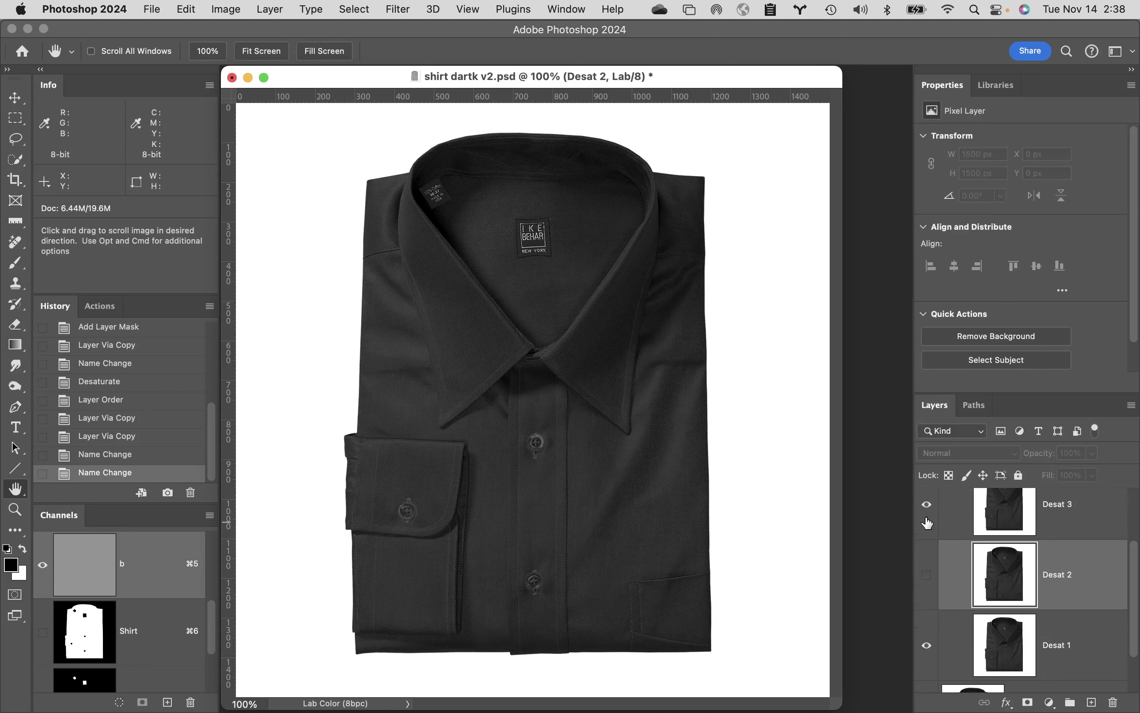
left_click(927, 504)
- Add a Solid Color fill layer directly above Desat 1 with RGB 240, 240, 240
left_click(1093, 631)
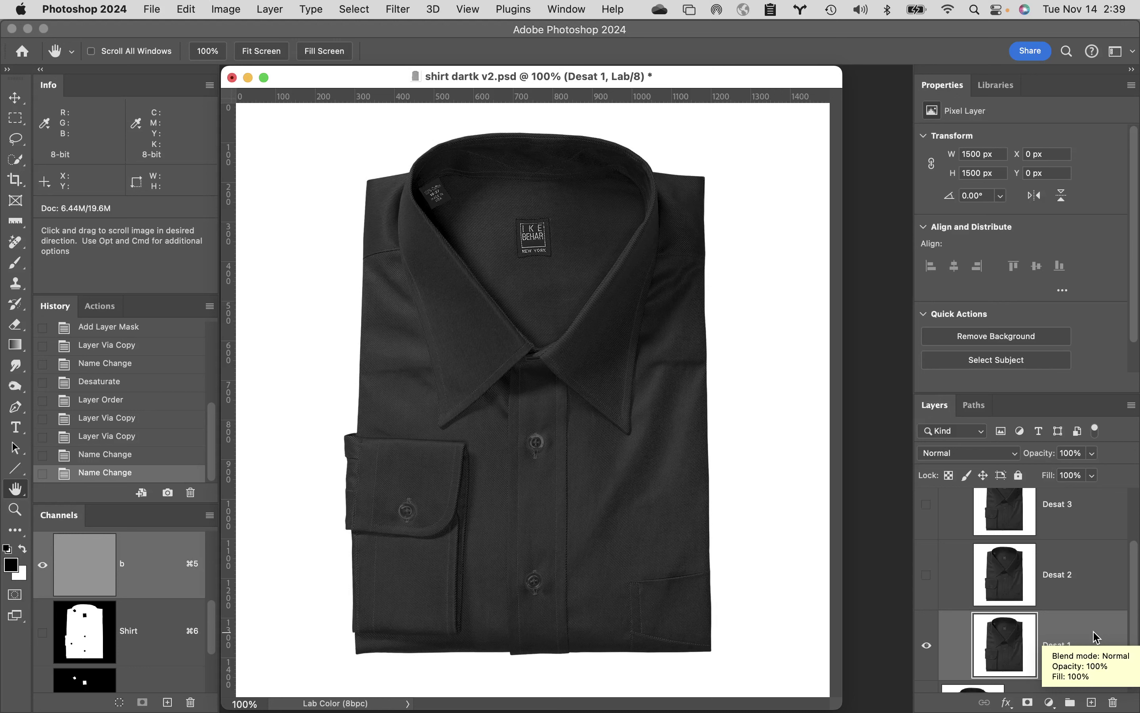
left_click(1050, 703)
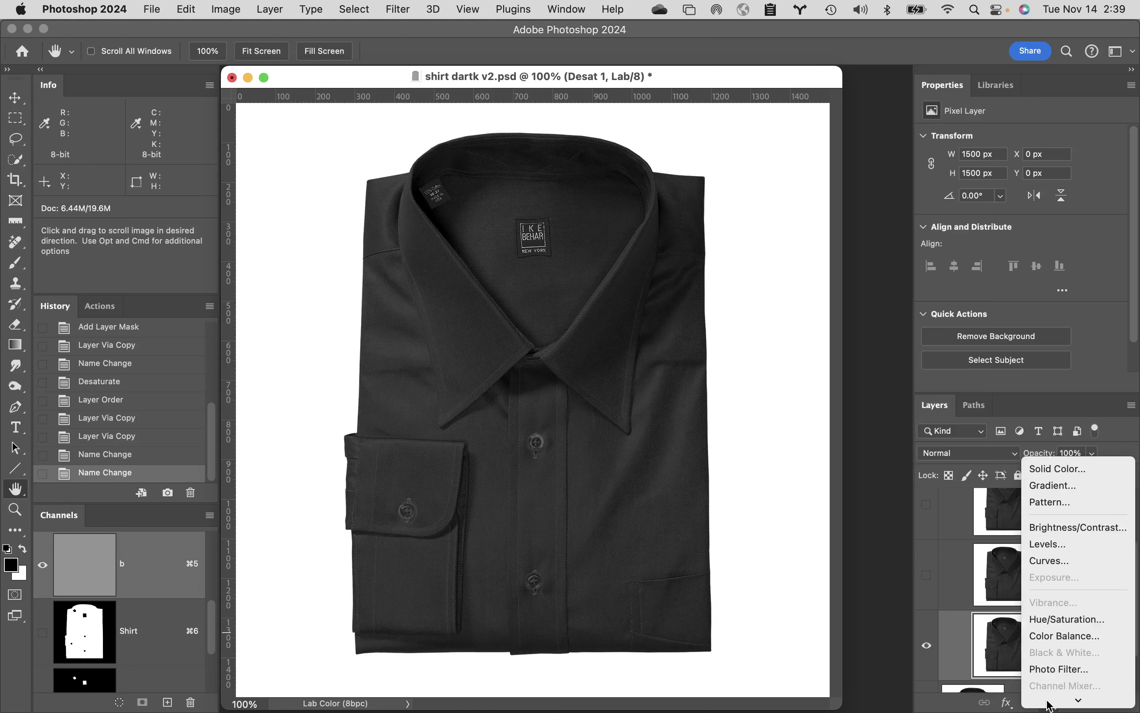
left_click(1061, 468)
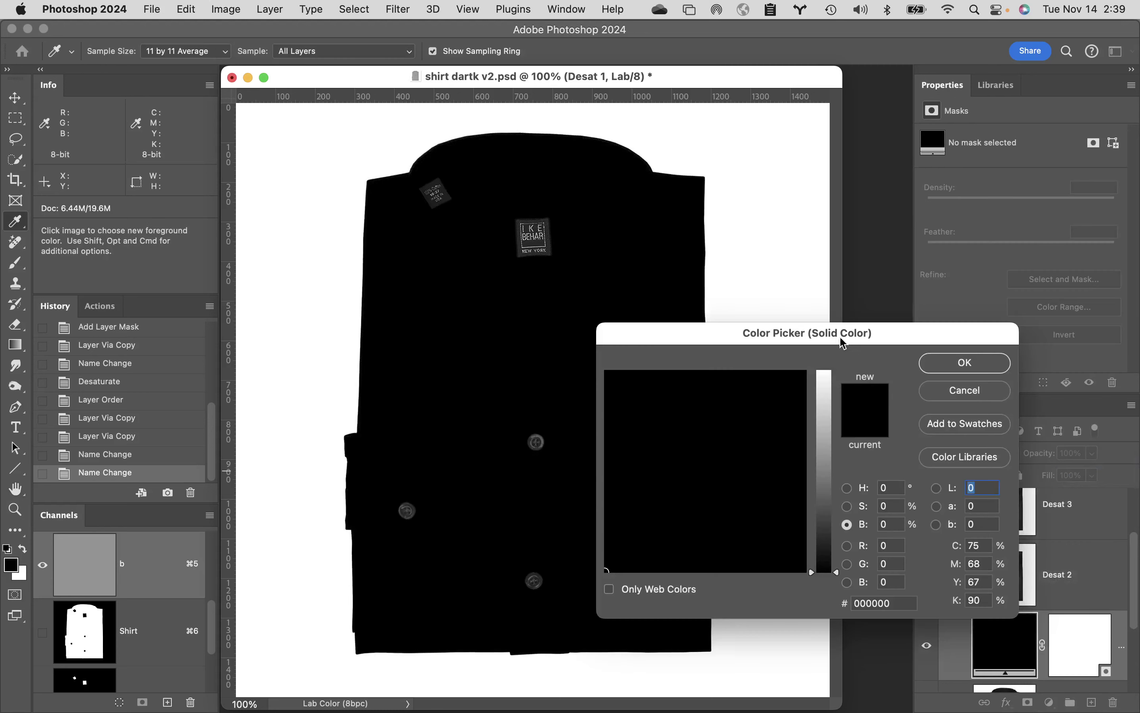
left_click_drag(727, 334, 738, 204)
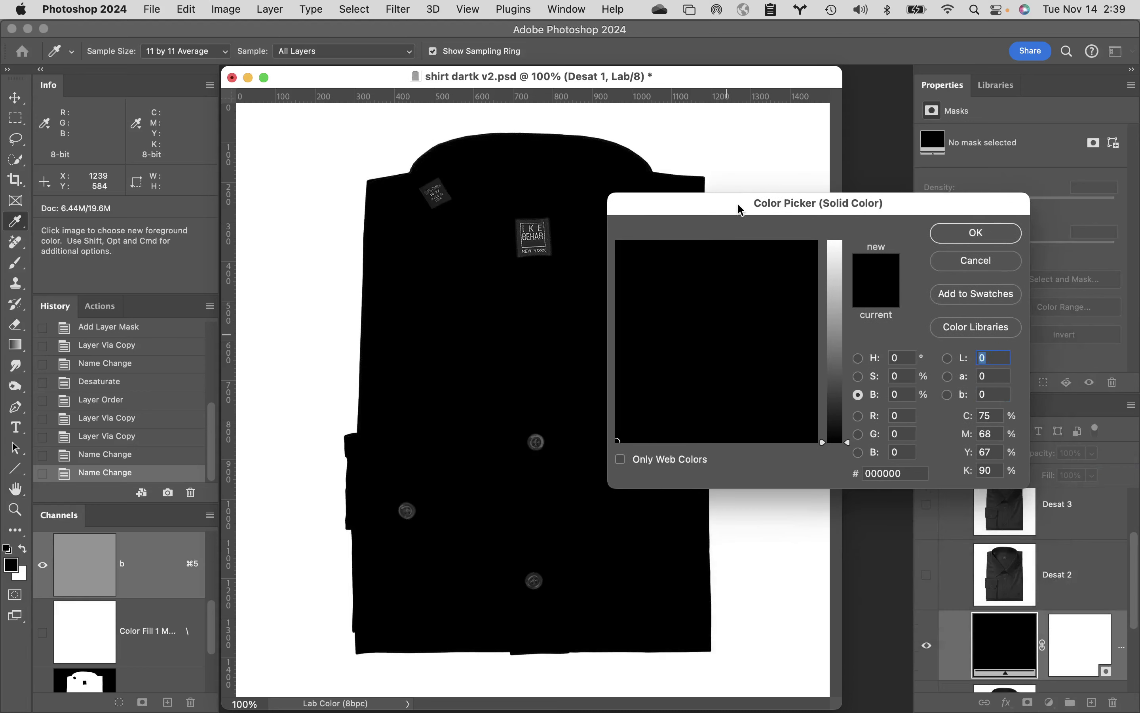
left_click(900, 414)
double_click(900, 413)
type("240")
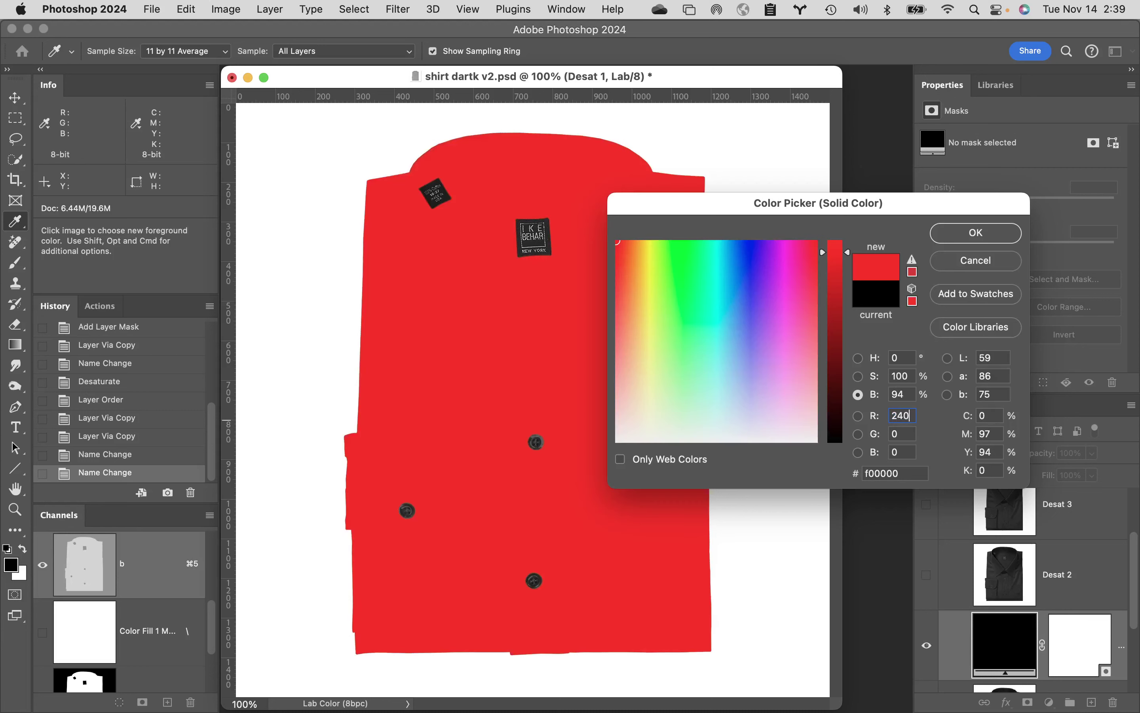
key("Tab")
type("240")
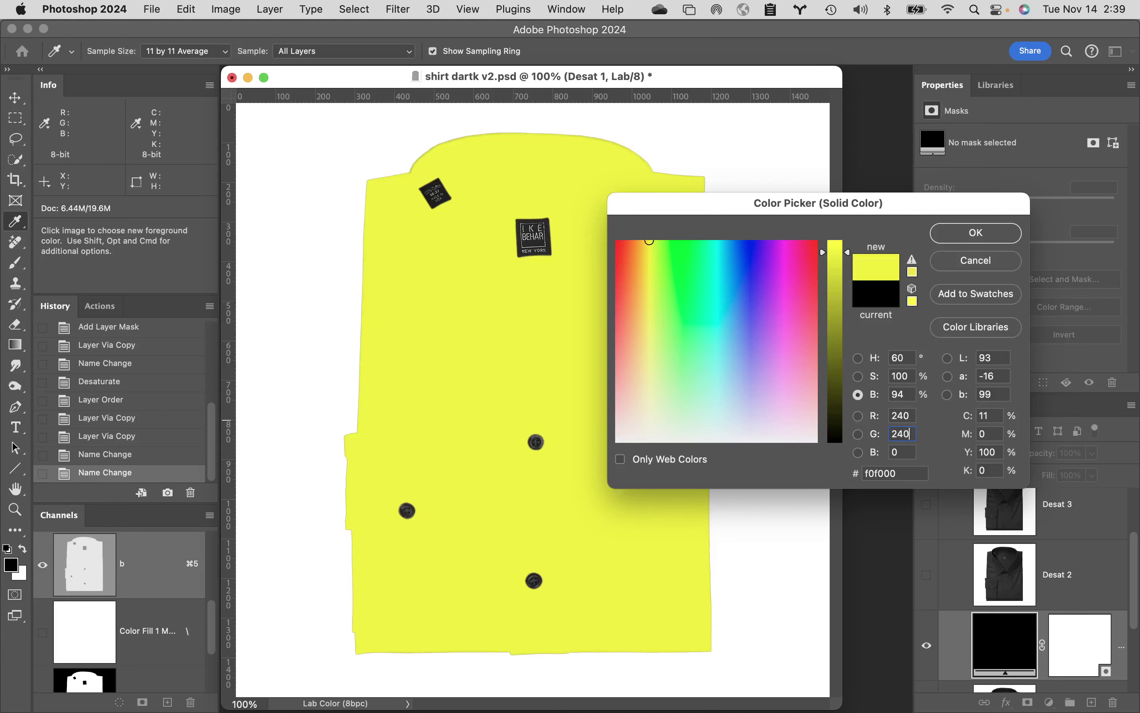
key("Tab")
type("240")
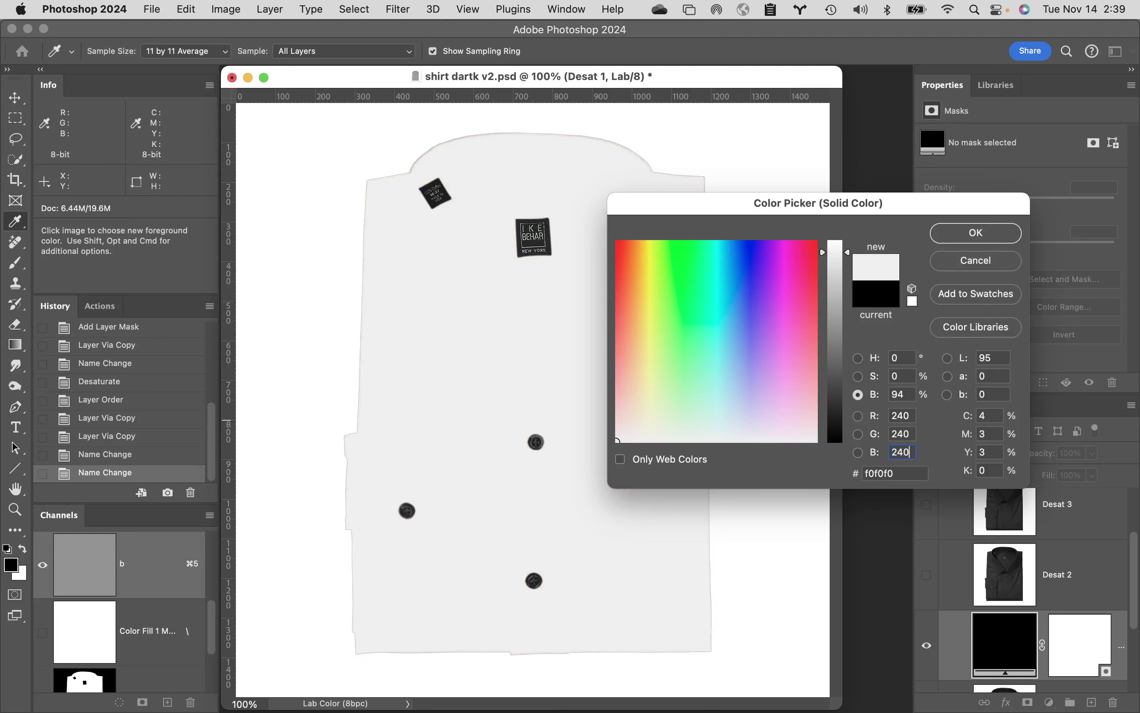
left_click(1000, 240)
- Set the color fill layer's blend mode to Hard Light
key("h")
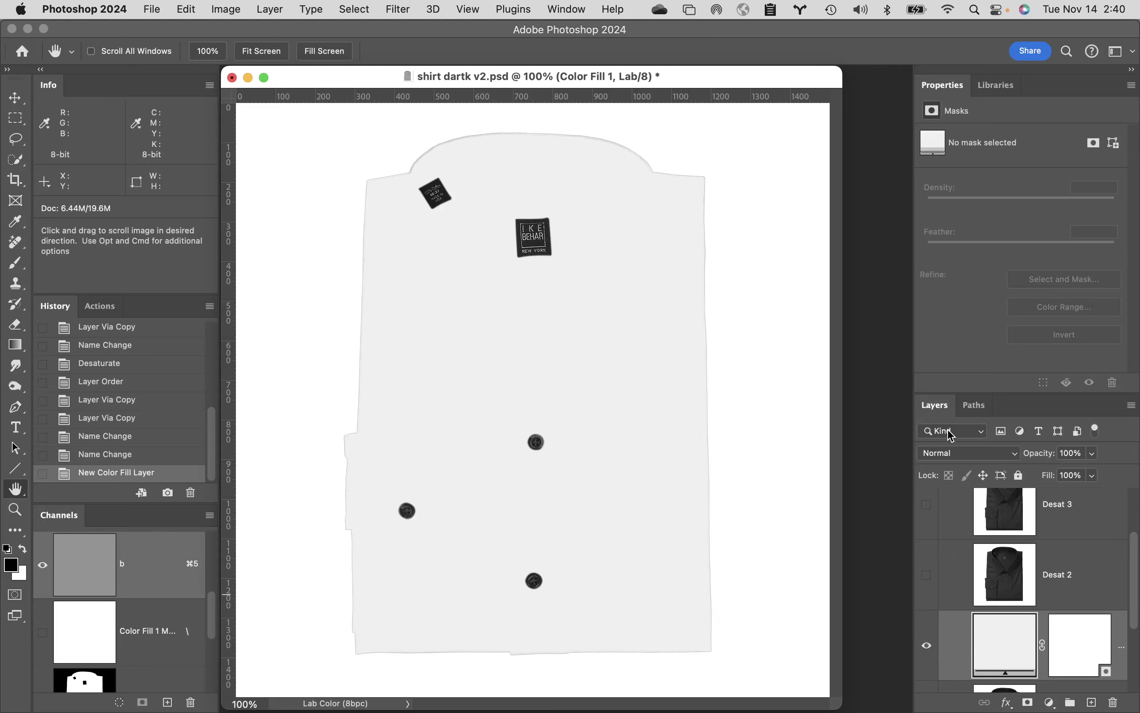
left_click(966, 455)
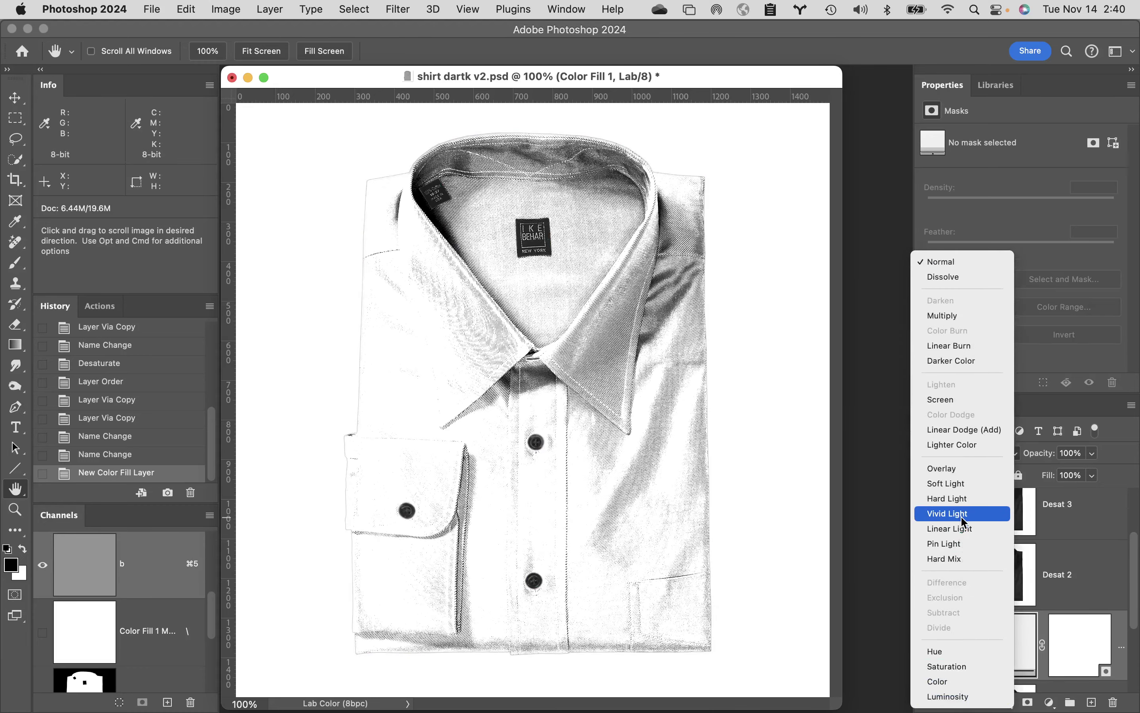
left_click(973, 499)
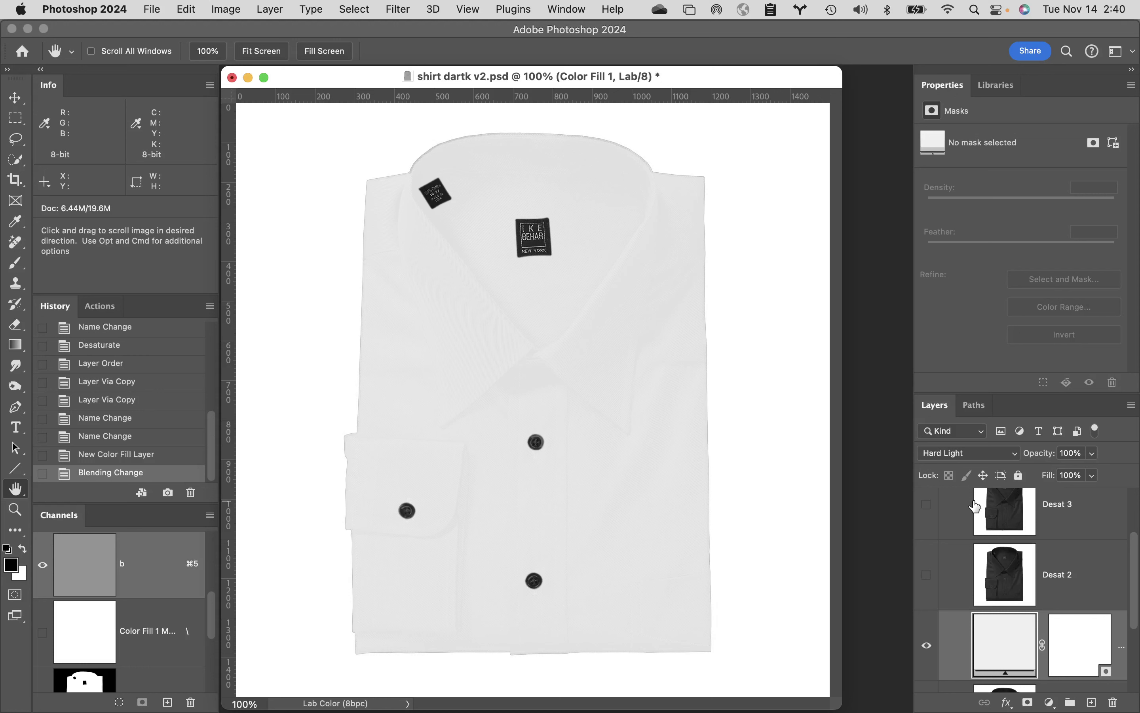
- Show the Desat 2 layer and set its blend mode to Overlay
left_click(1092, 567)
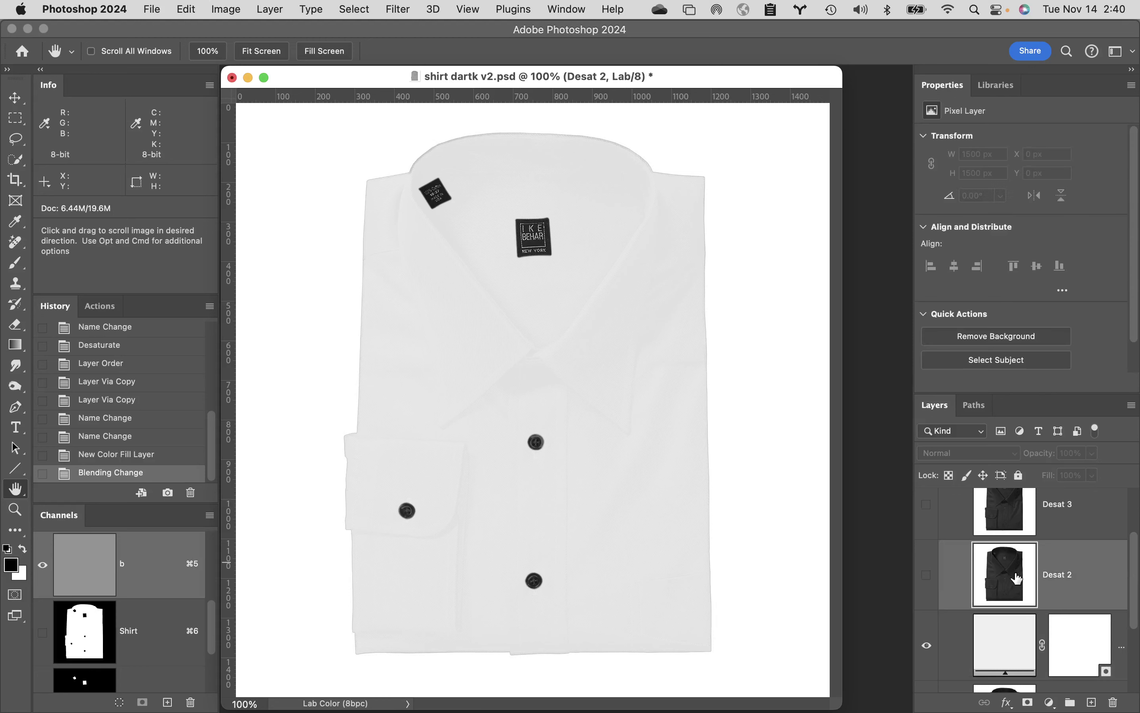
left_click(927, 576)
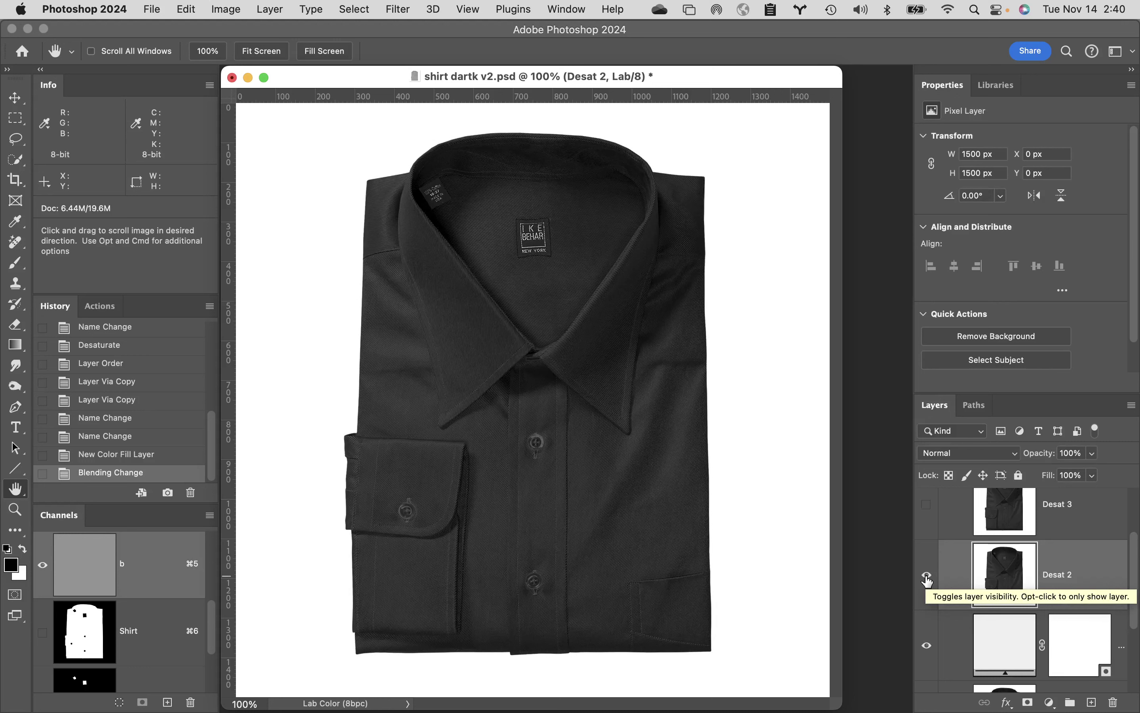
left_click(972, 456)
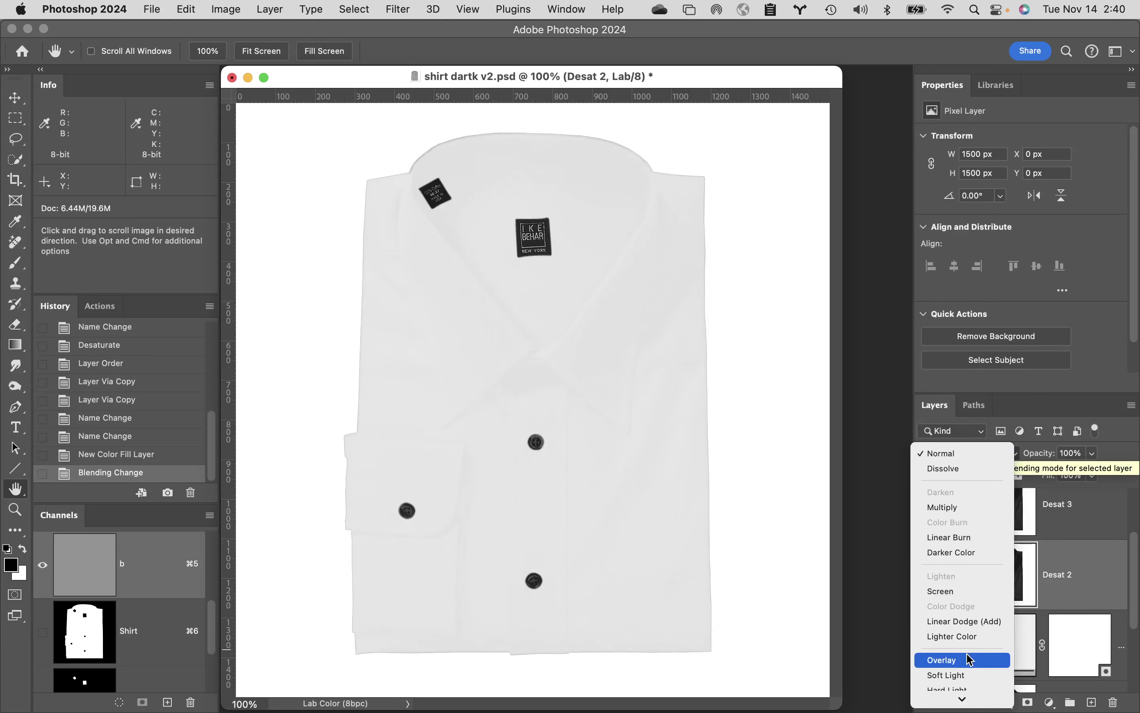
left_click(959, 660)
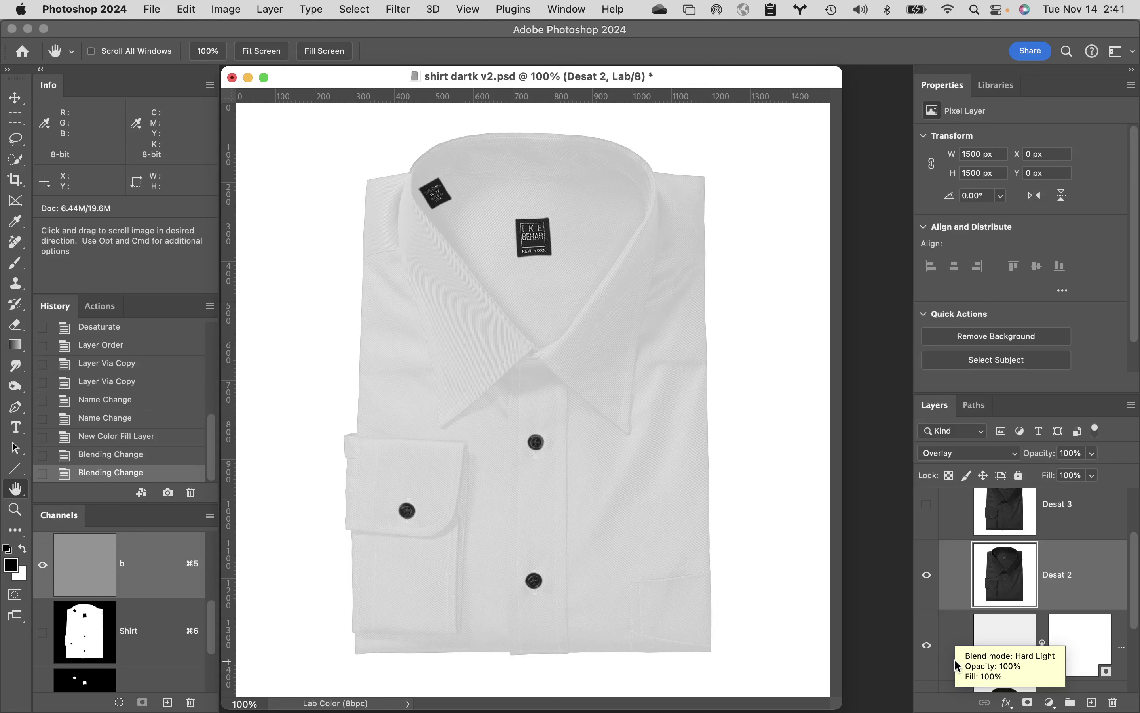
- Show the Desat 3 layer and set it to Overlay blend mode at 18% opacity
scroll(1096, 557, "up", 2)
left_click(1092, 540)
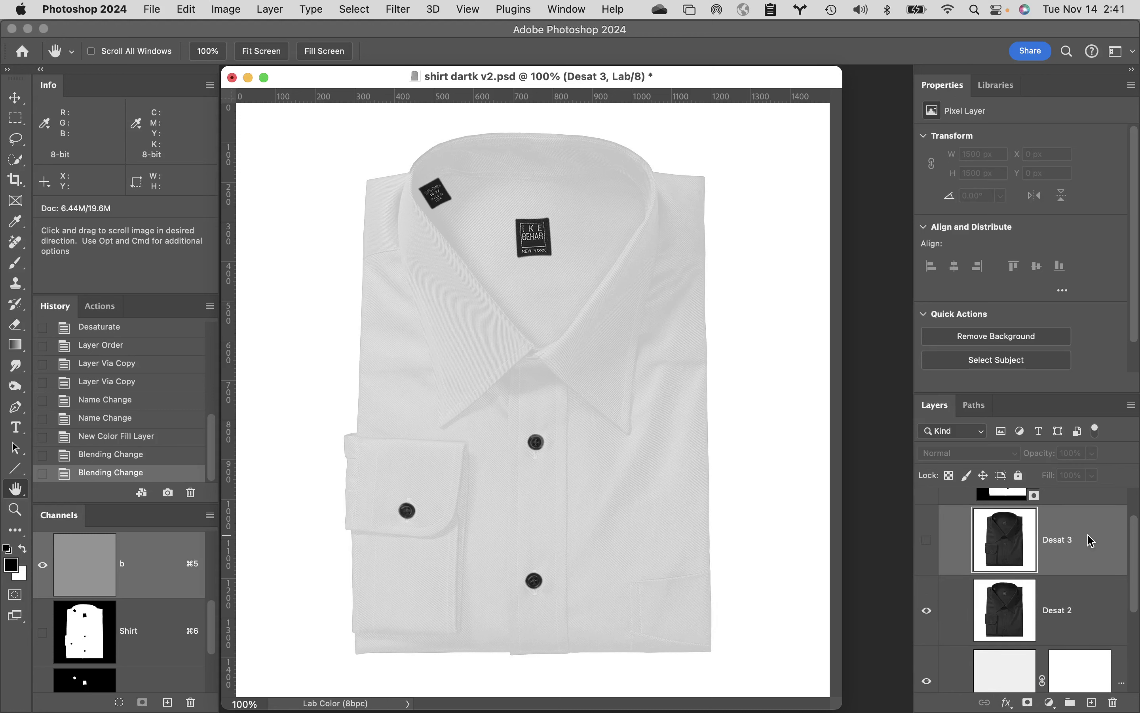
left_click(928, 540)
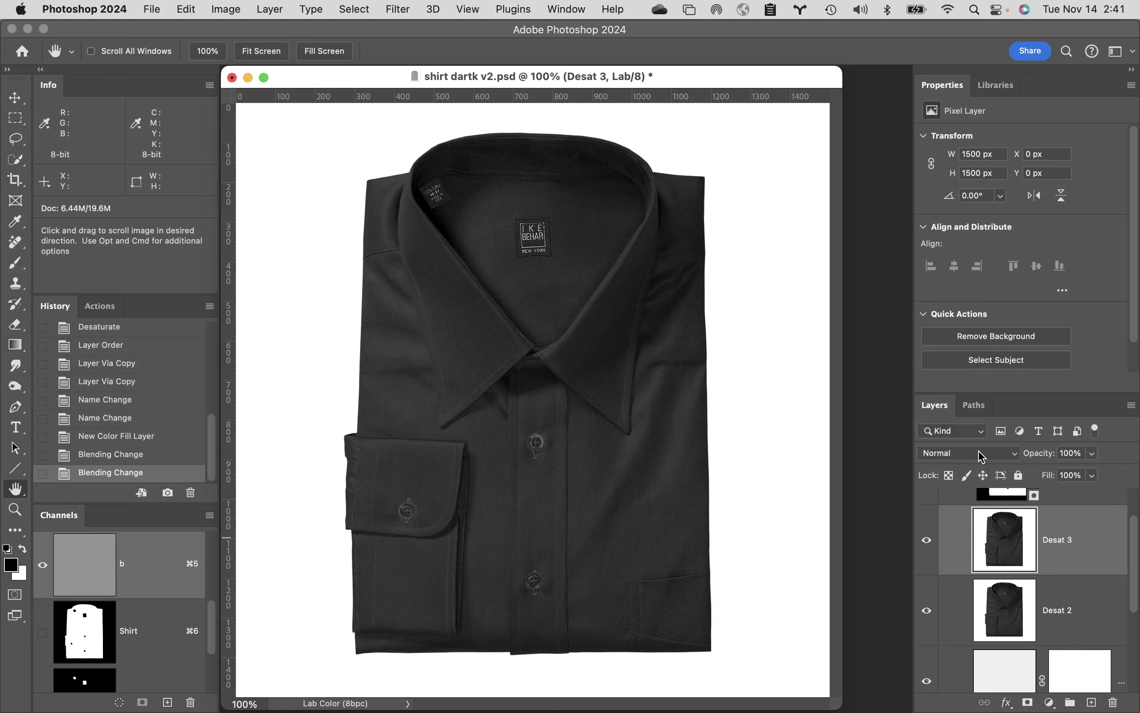
left_click(979, 456)
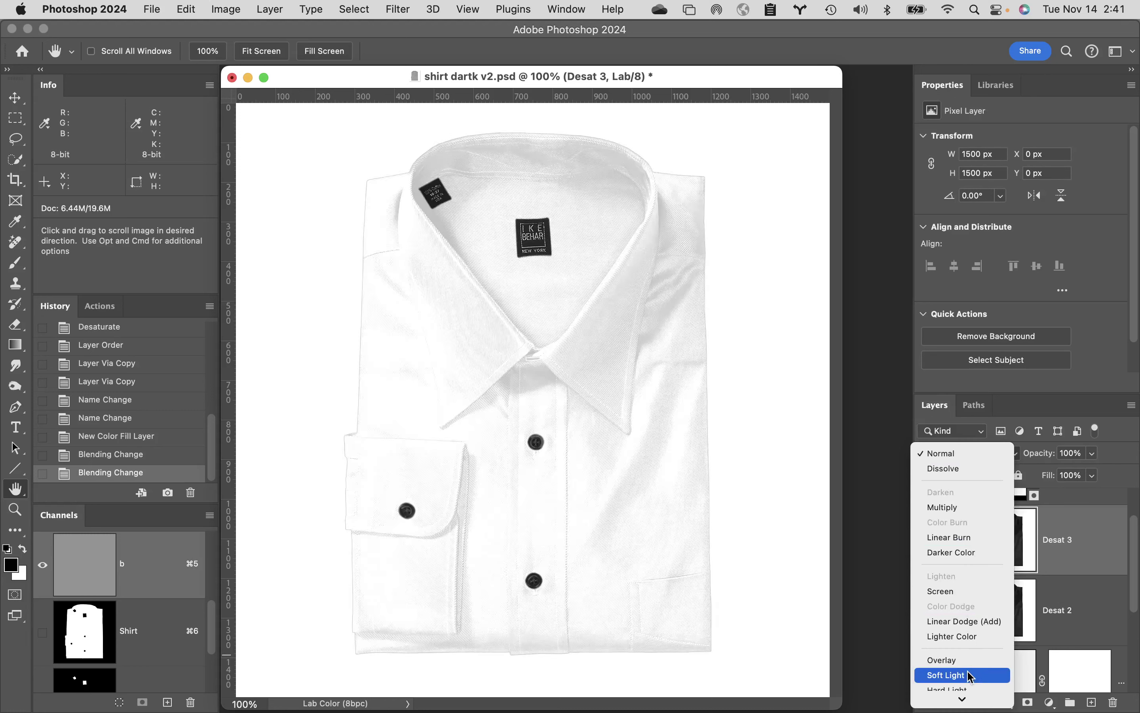
left_click(969, 664)
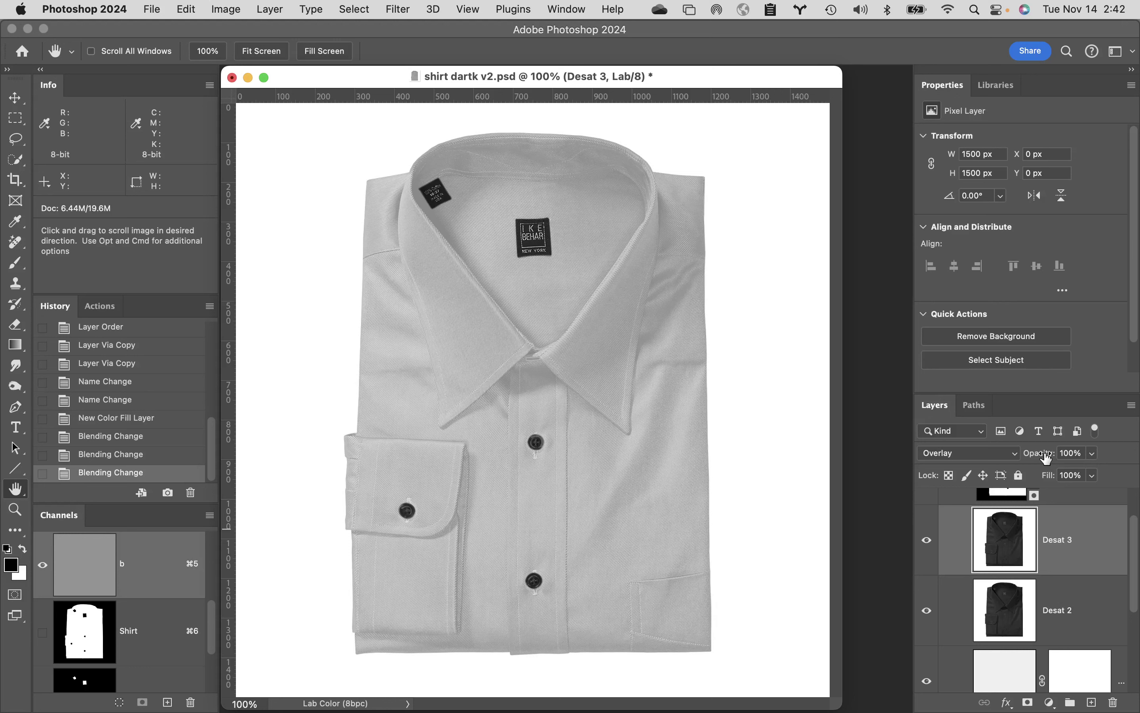
left_click_drag(1046, 458, 981, 458)
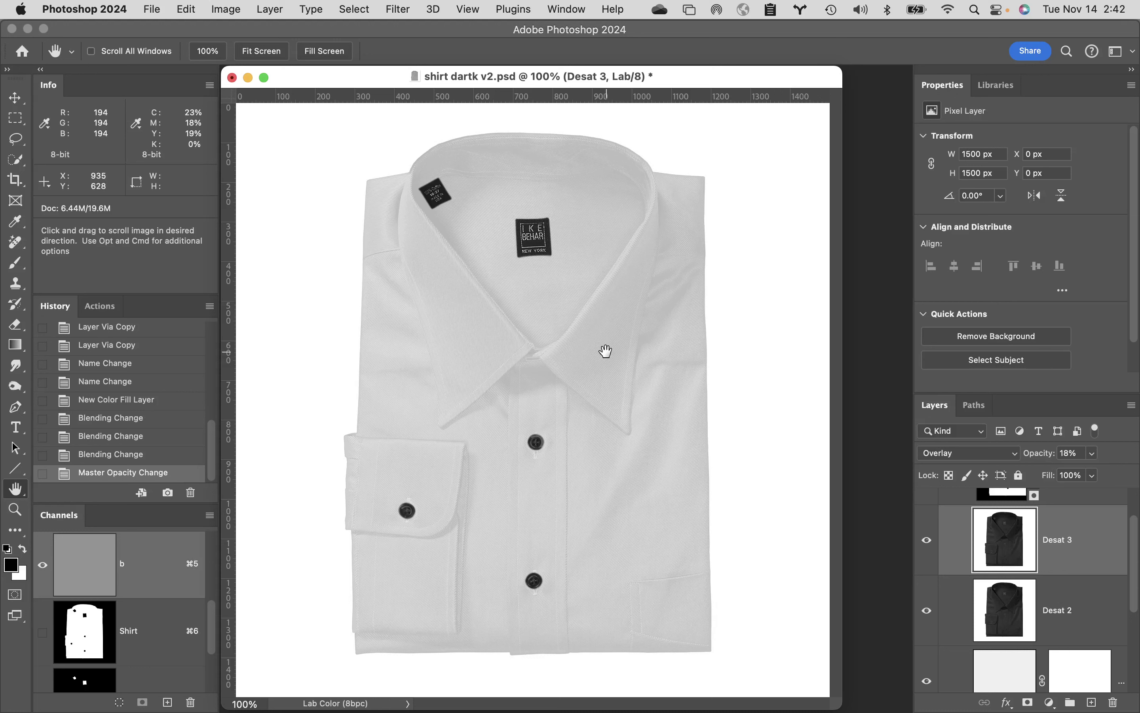
- Change the color fill layer's color to RGB 245, 245, 245
scroll(1005, 623, "down", 3)
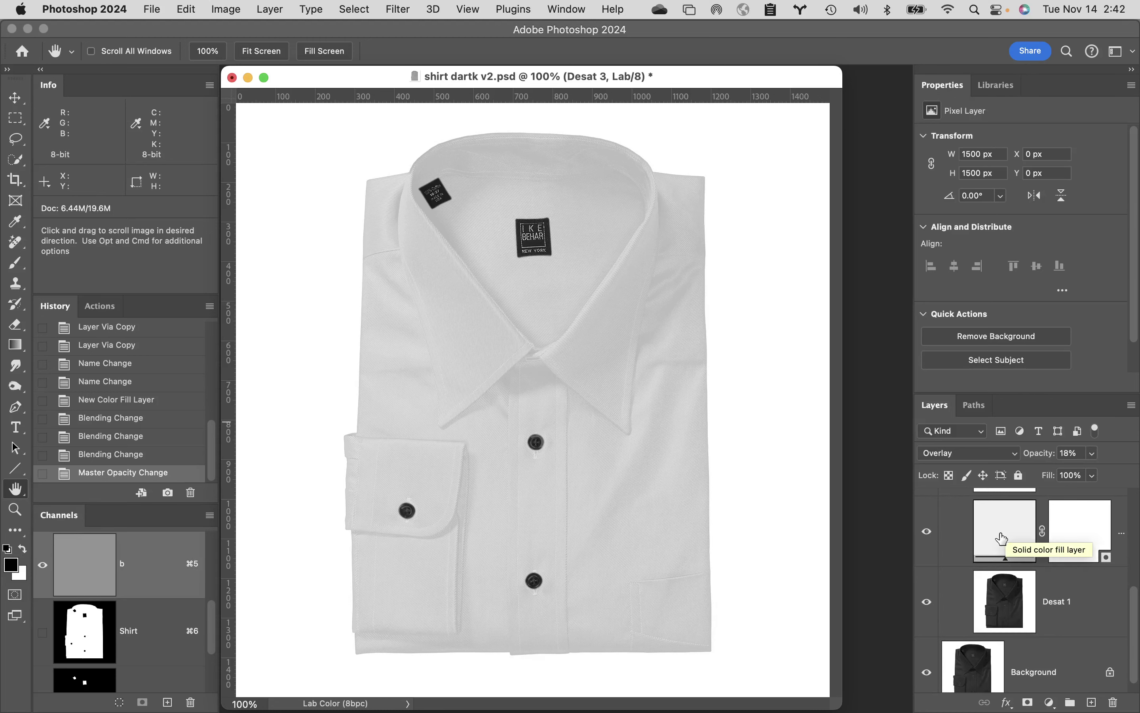
double_click(1005, 536)
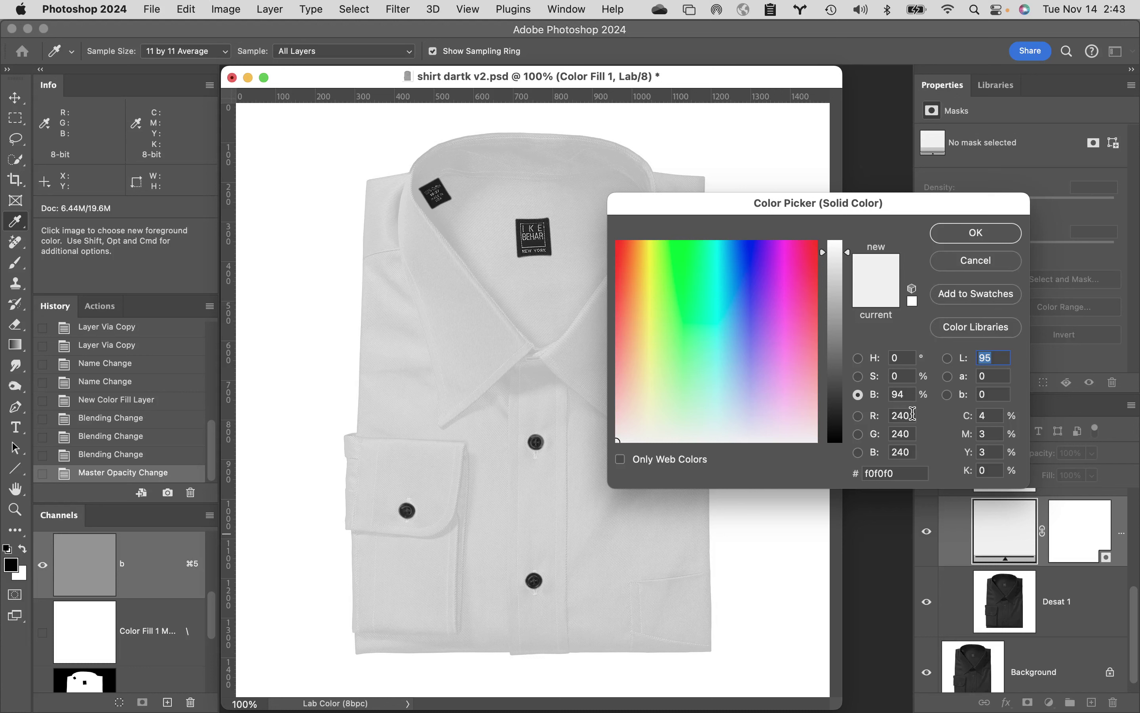
left_click_drag(913, 414, 848, 415)
type("245")
key("Tab")
type("240")
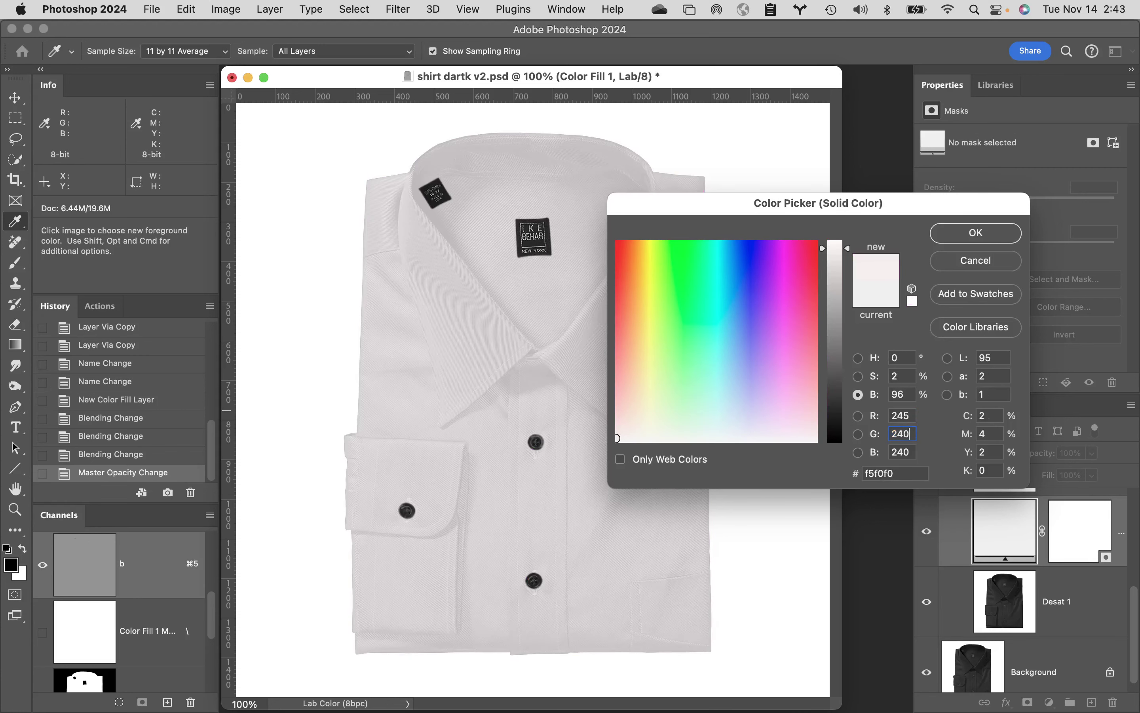
key("Tab")
type("245")
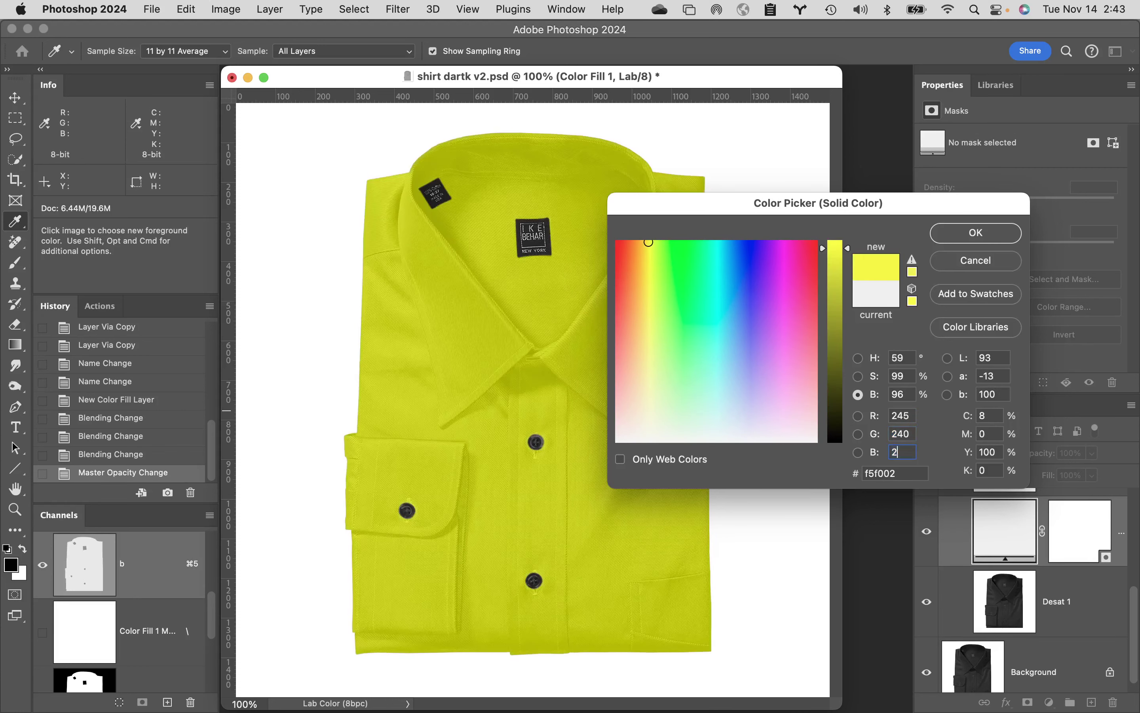
left_click(912, 430)
type("245")
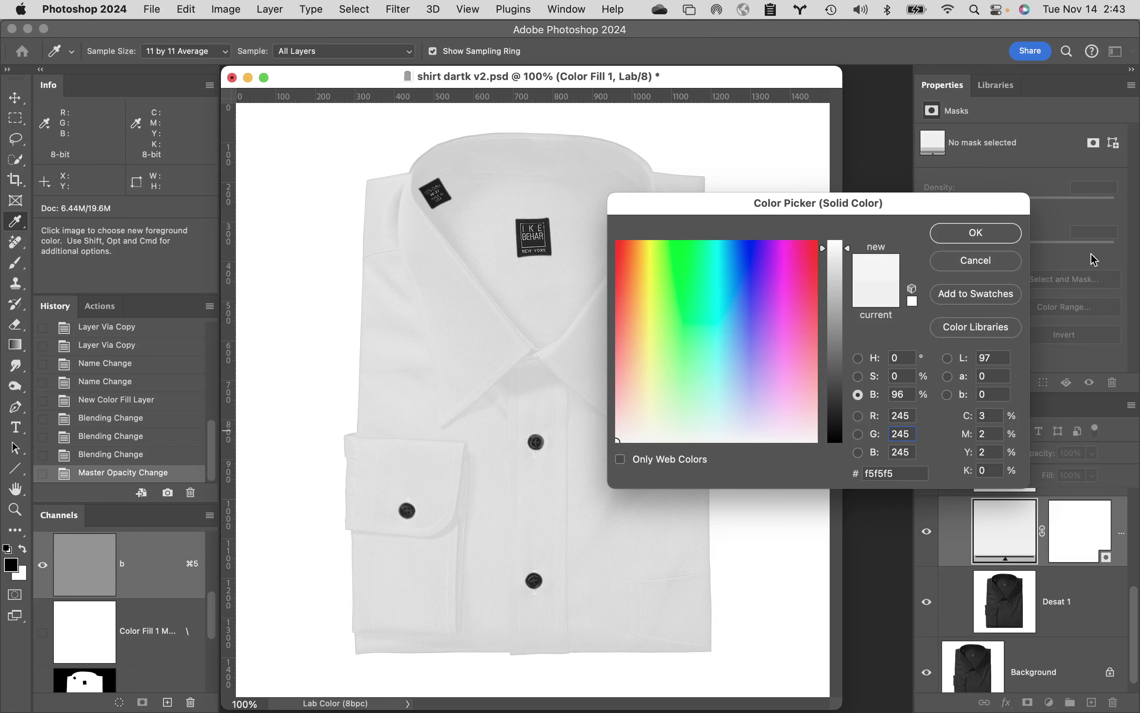
left_click(1003, 233)
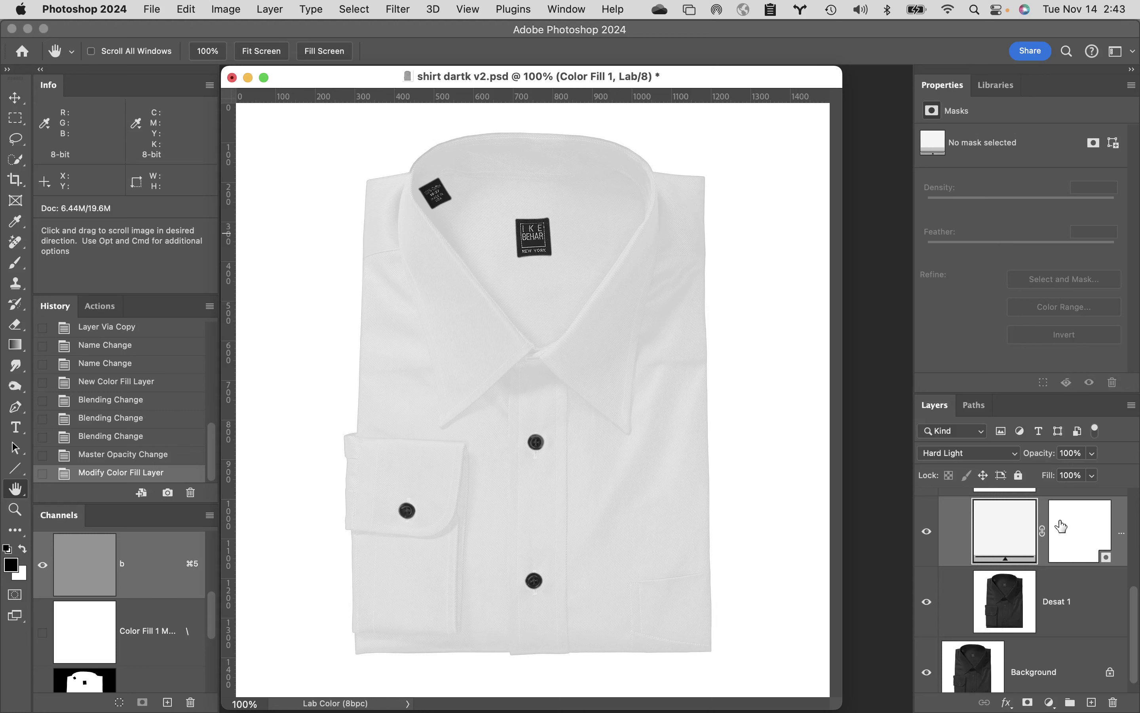
- Collapse the White shirt group and duplicate it together with its mask
scroll(1062, 527, "up", 5)
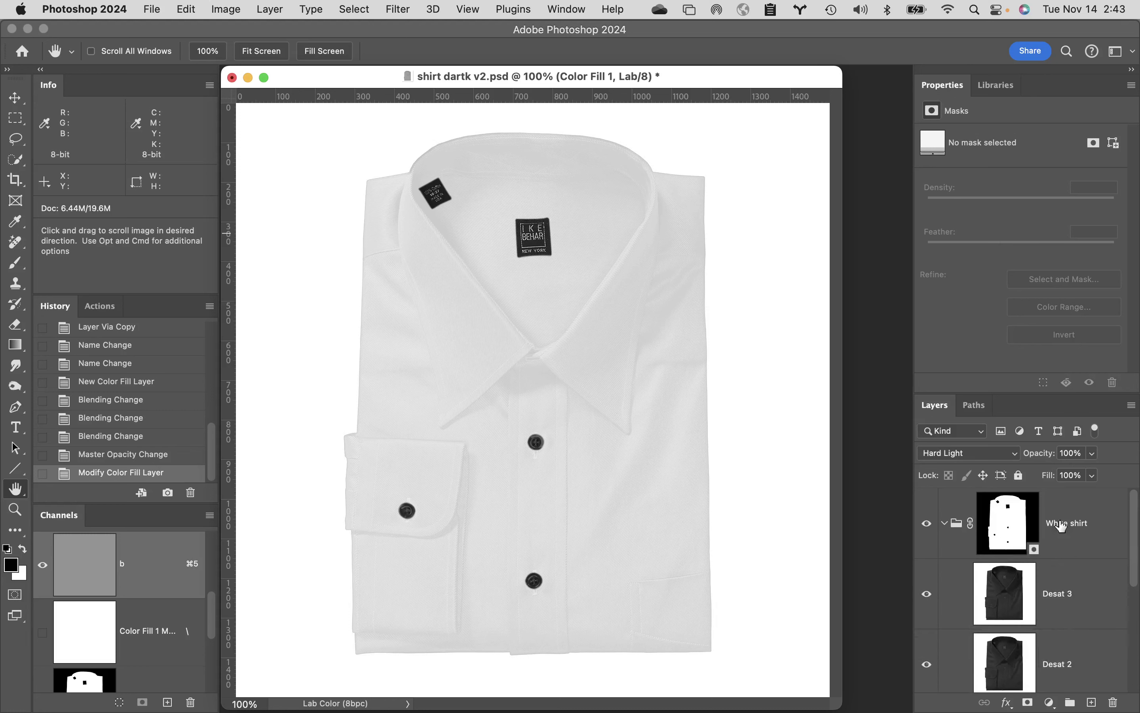
left_click(945, 522)
left_click(1078, 538)
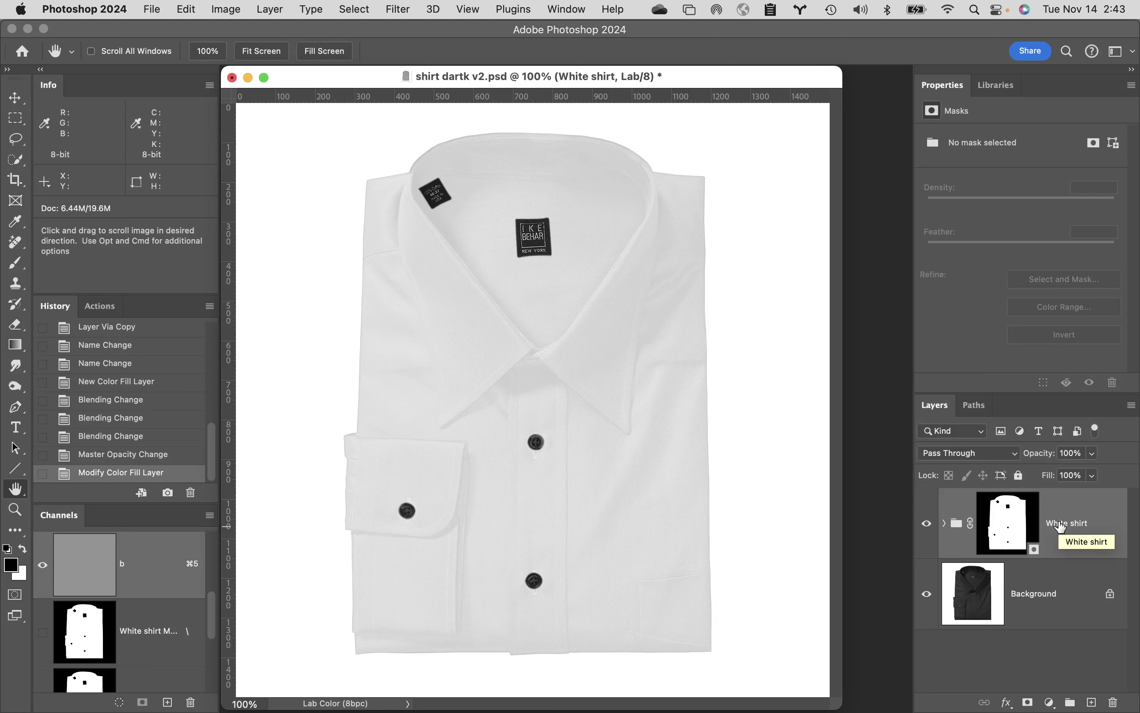
key("super+j")
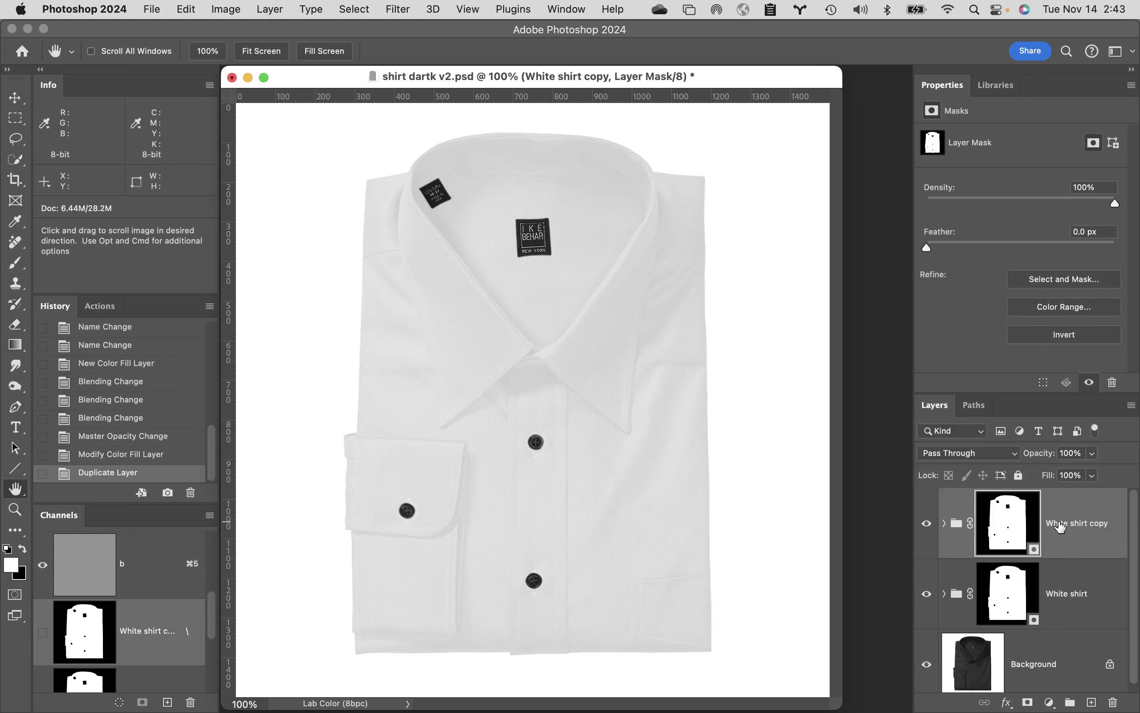
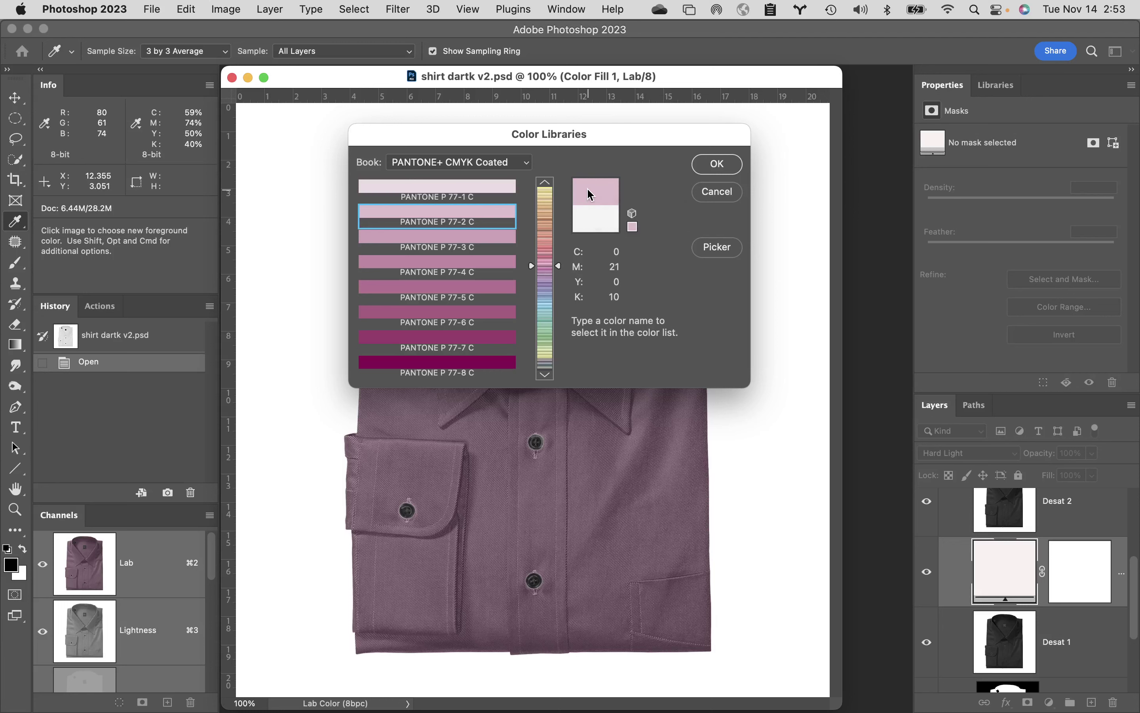
- Set the color fill layer to PANTONE P 77-2 C from the PANTONE+ CMYK Coated book
left_click(736, 163)
key("h")
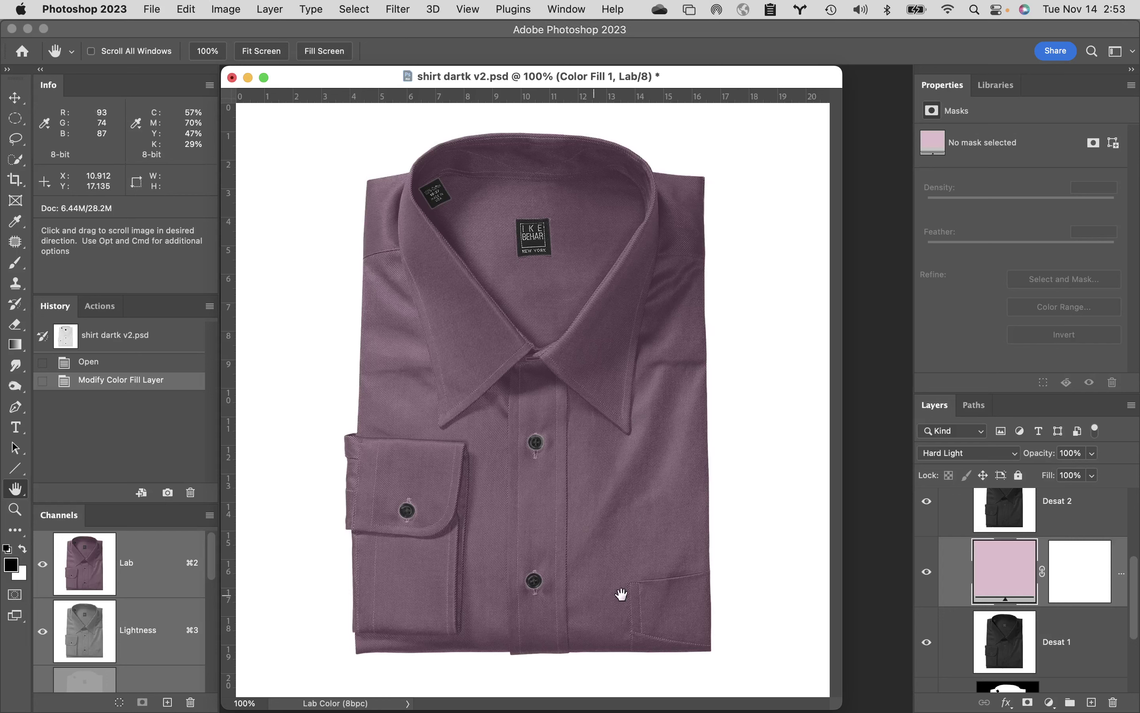
double_click(1016, 569)
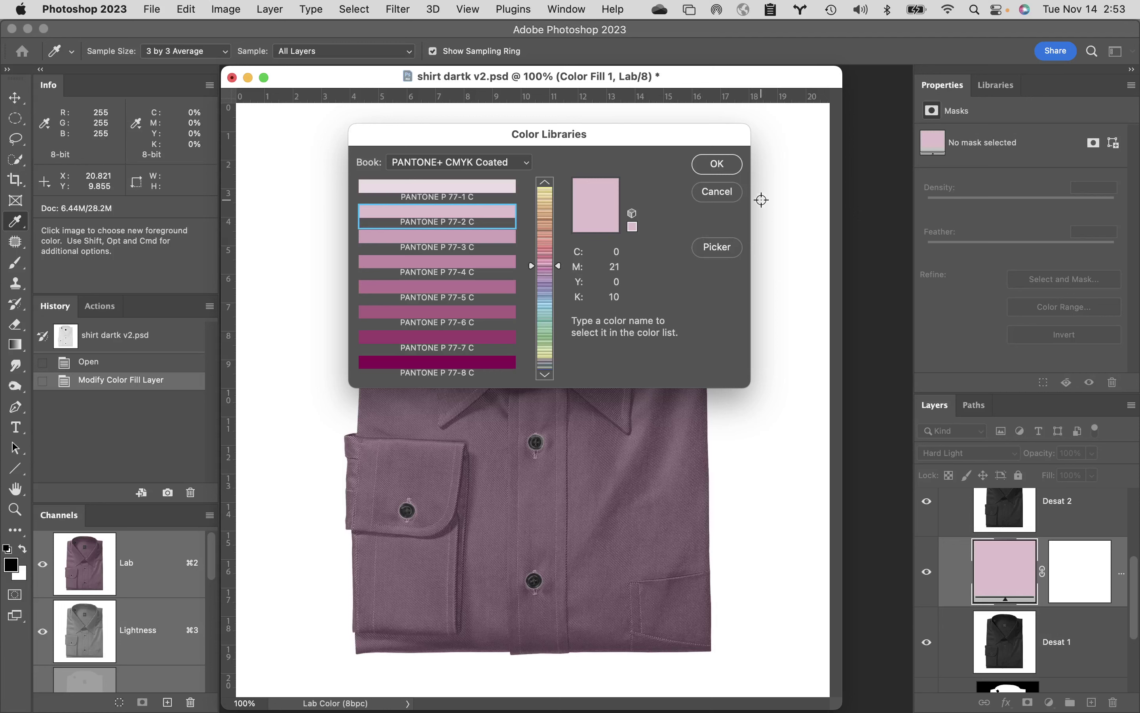
left_click(717, 164)
key("h")
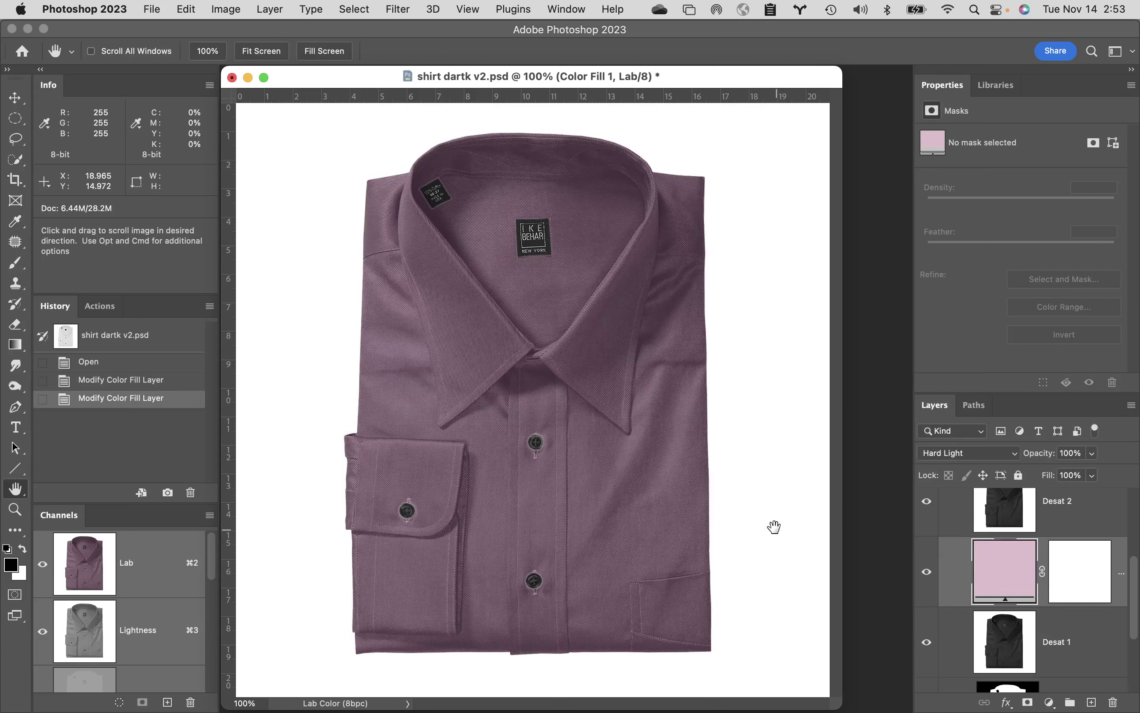
- Hide the Desat 3 and Desat 2 layers above the pink color fill
scroll(997, 556, "up", 3)
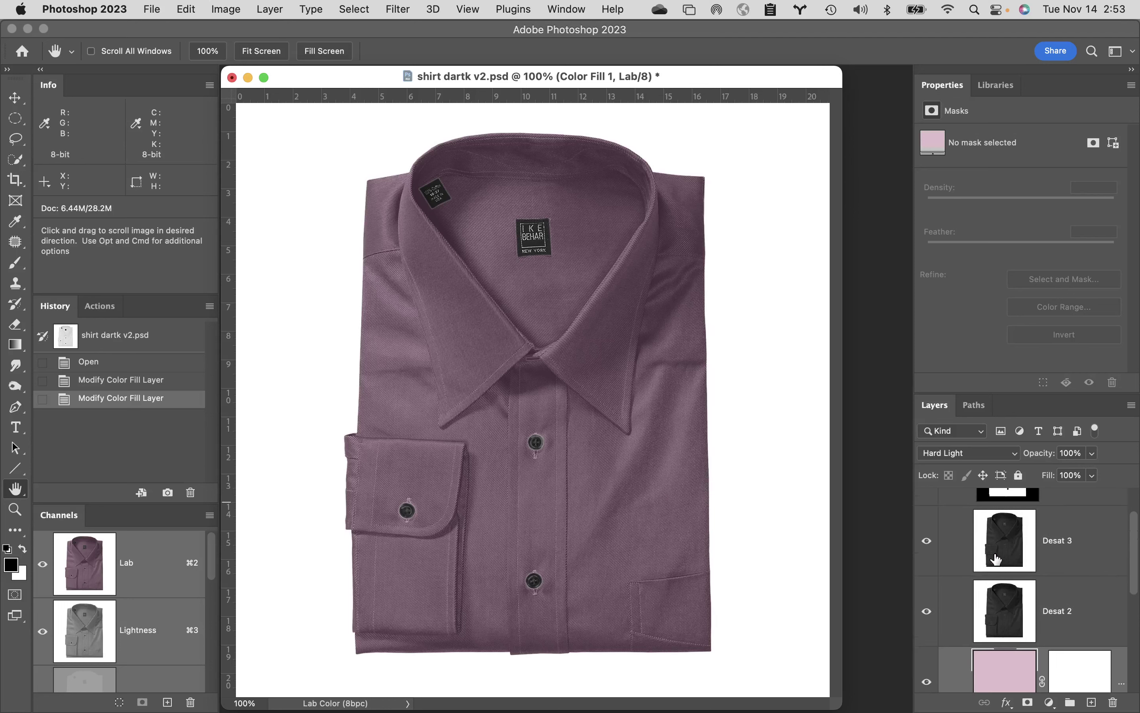
left_click(927, 540)
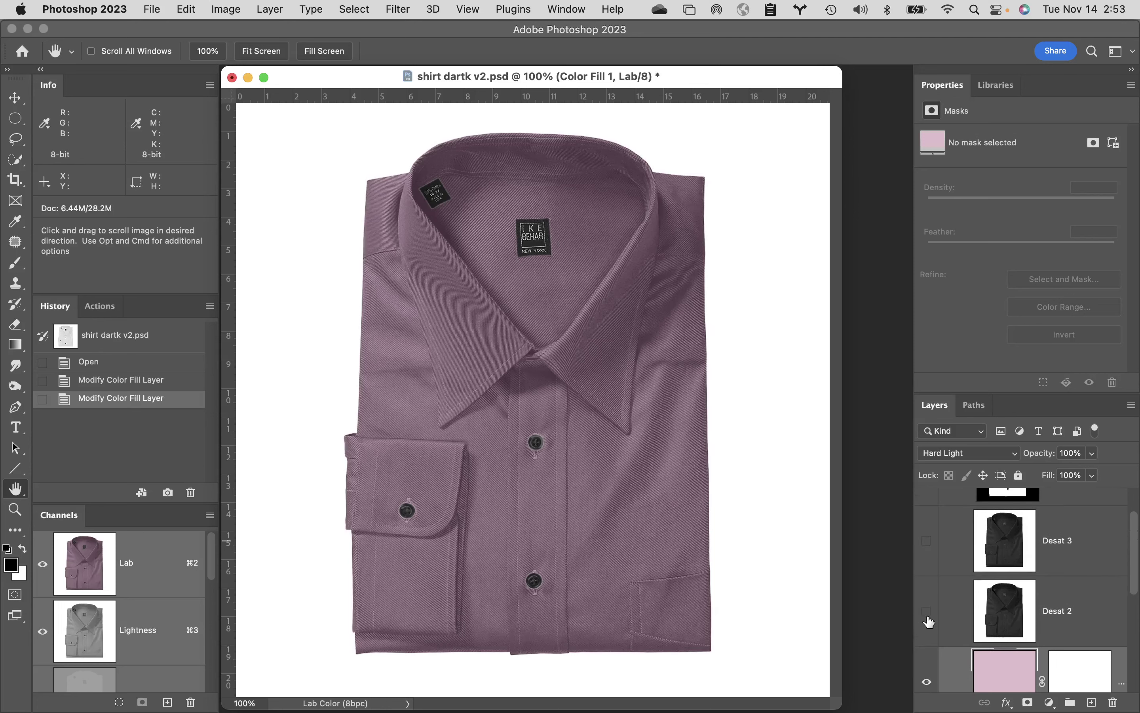
left_click(928, 615)
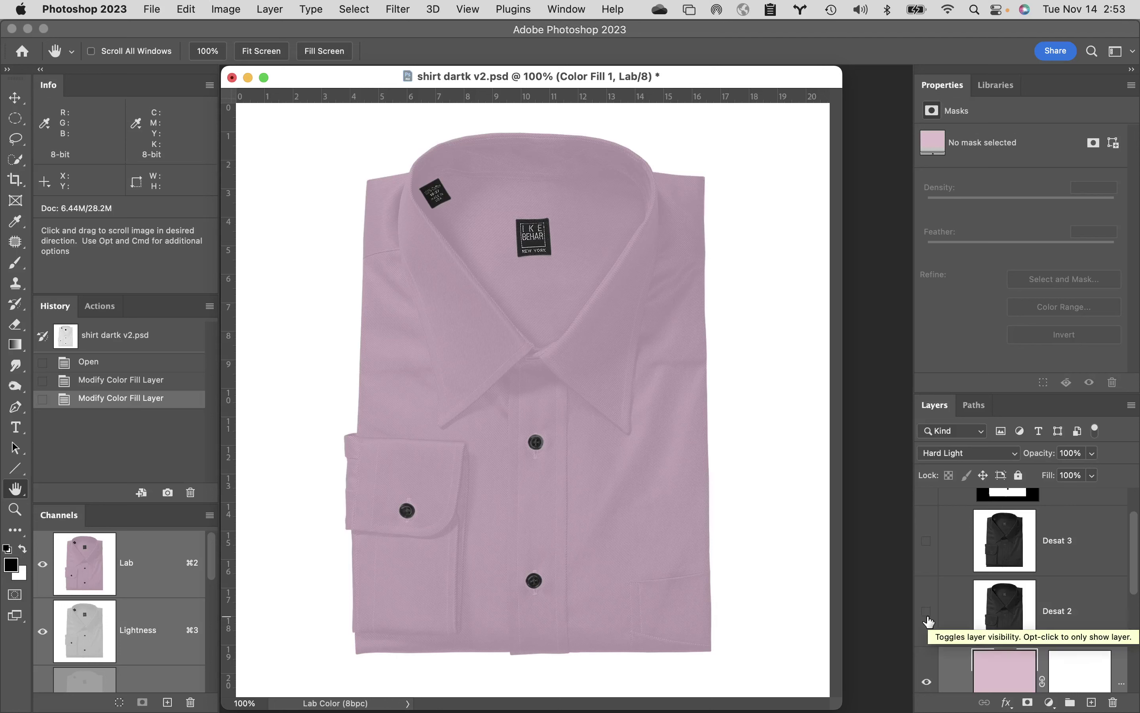
- Show the Desat 2 layer above the pink color fill and lower its opacity to 61%
left_click(927, 611)
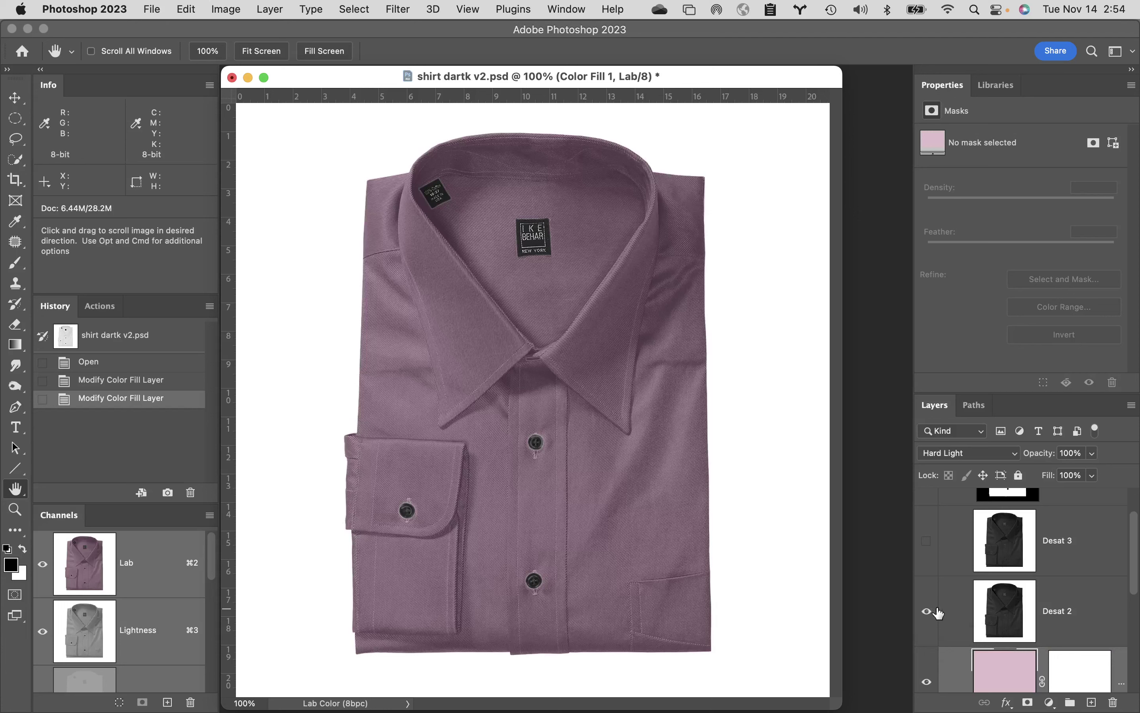
left_click(1092, 599)
left_click_drag(1051, 456, 1025, 458)
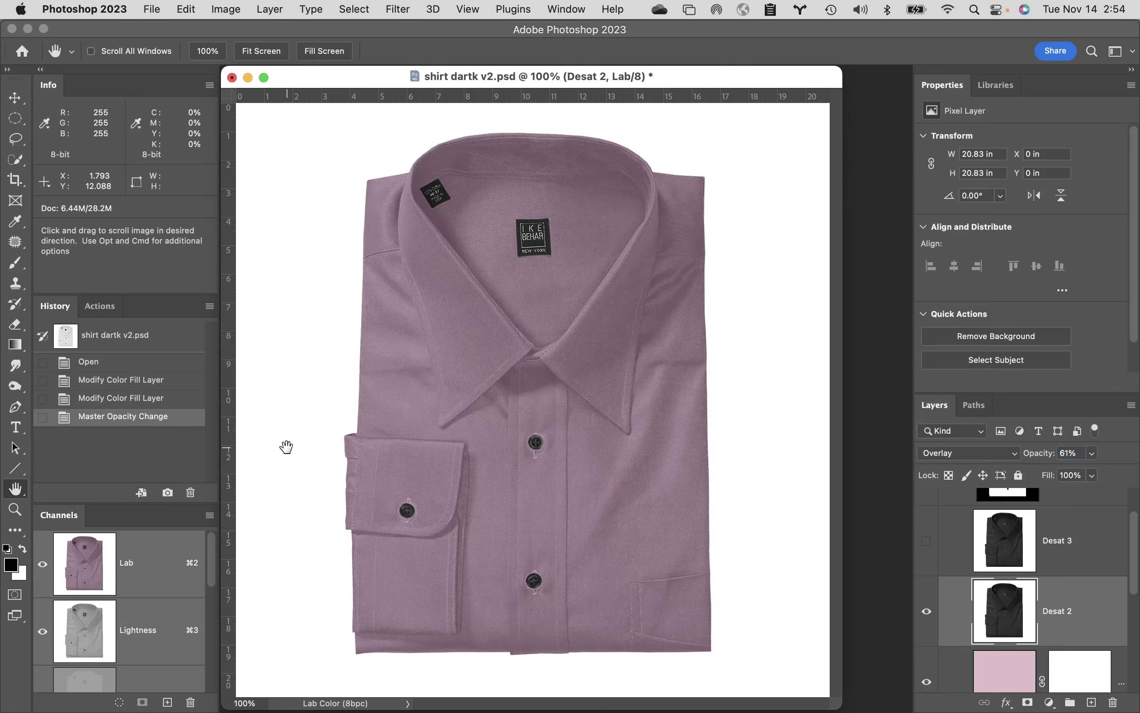
- Place a color sampler on the shirt placket between the two lower front buttons and set its readout to CMYK Color
left_click(18, 220)
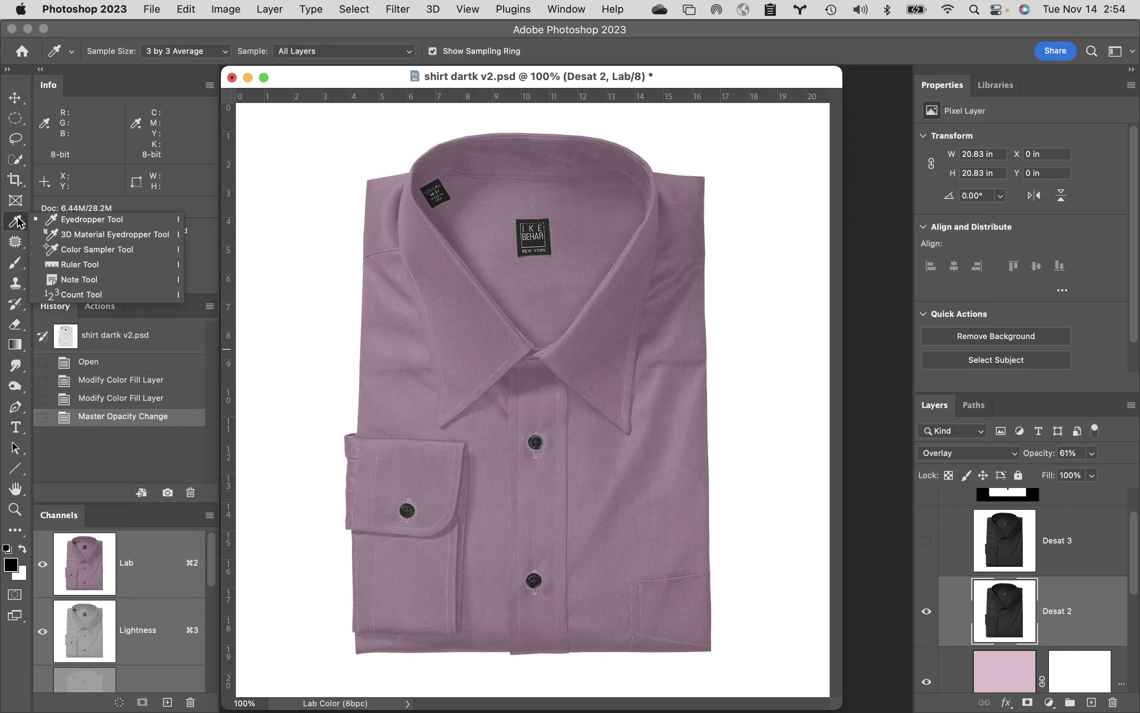
left_click(124, 253)
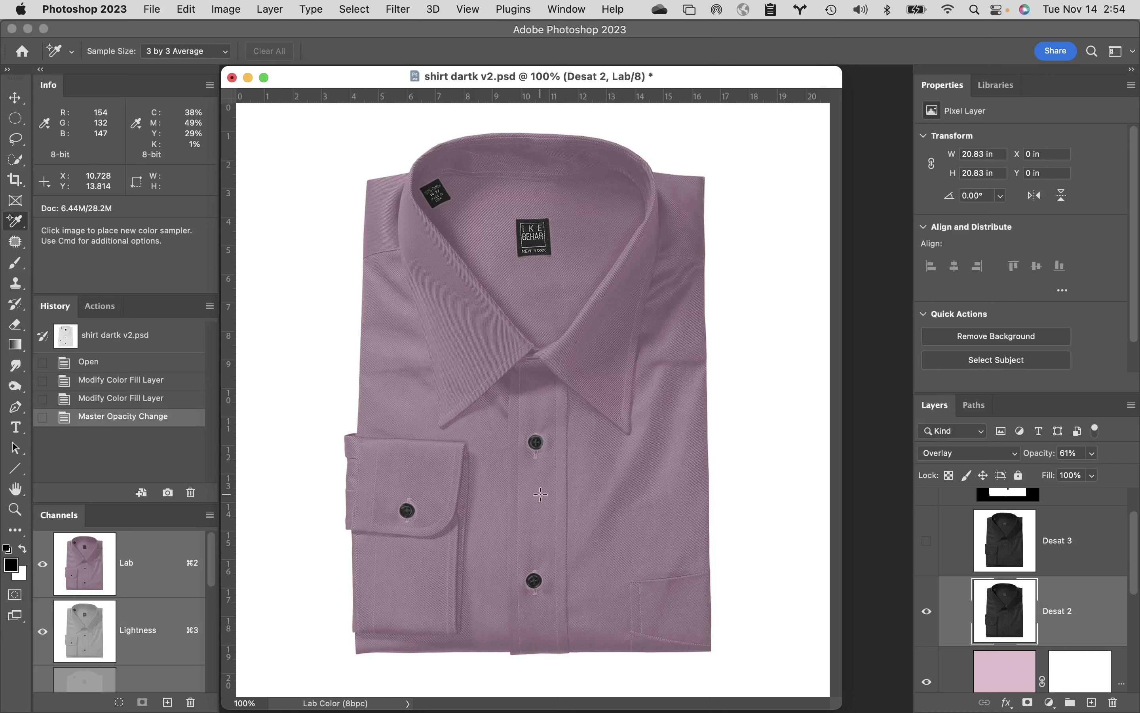
left_click(538, 495)
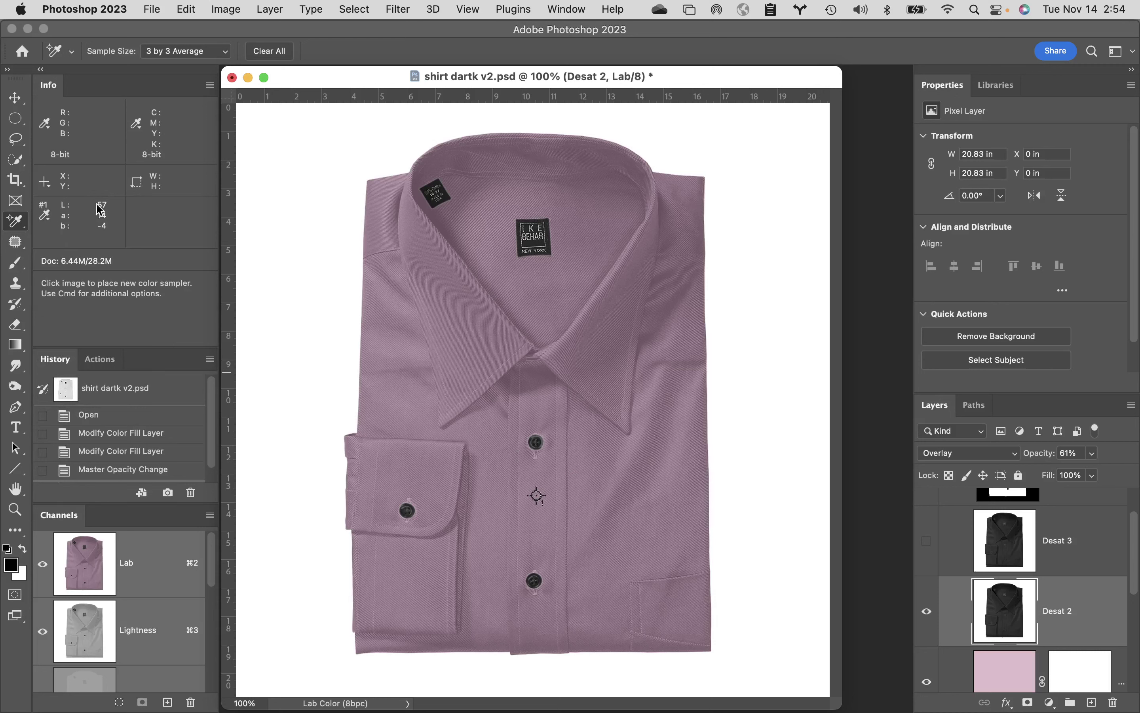
left_click(47, 218)
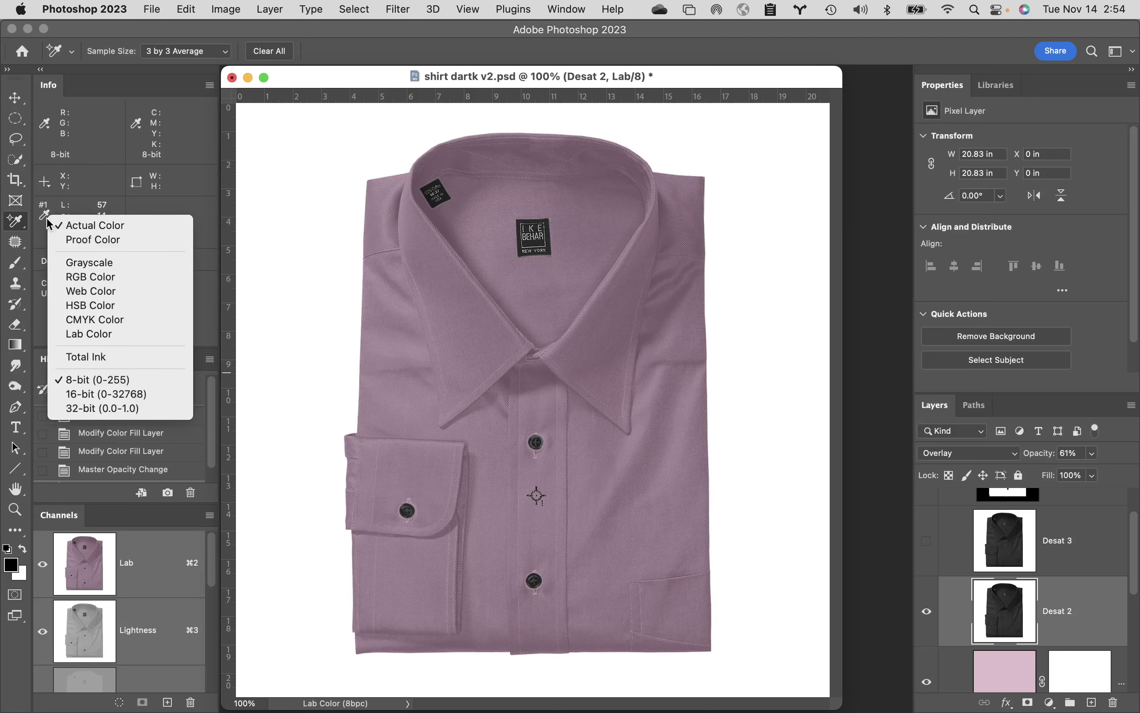
left_click(95, 319)
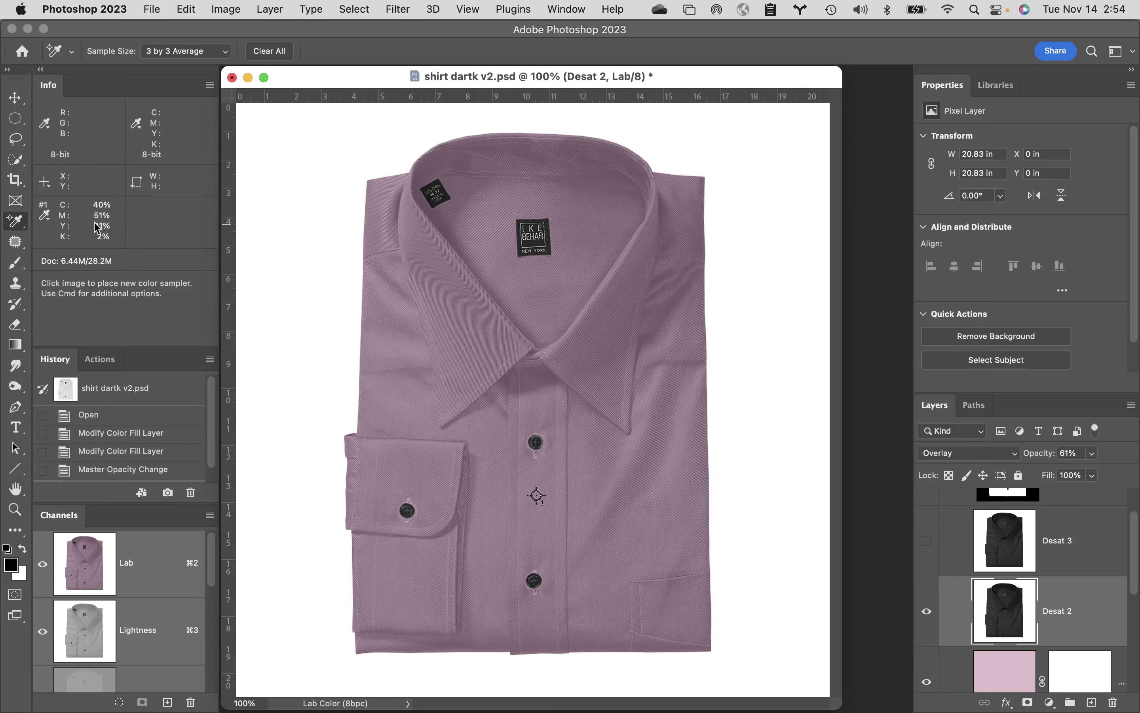
left_click(49, 218)
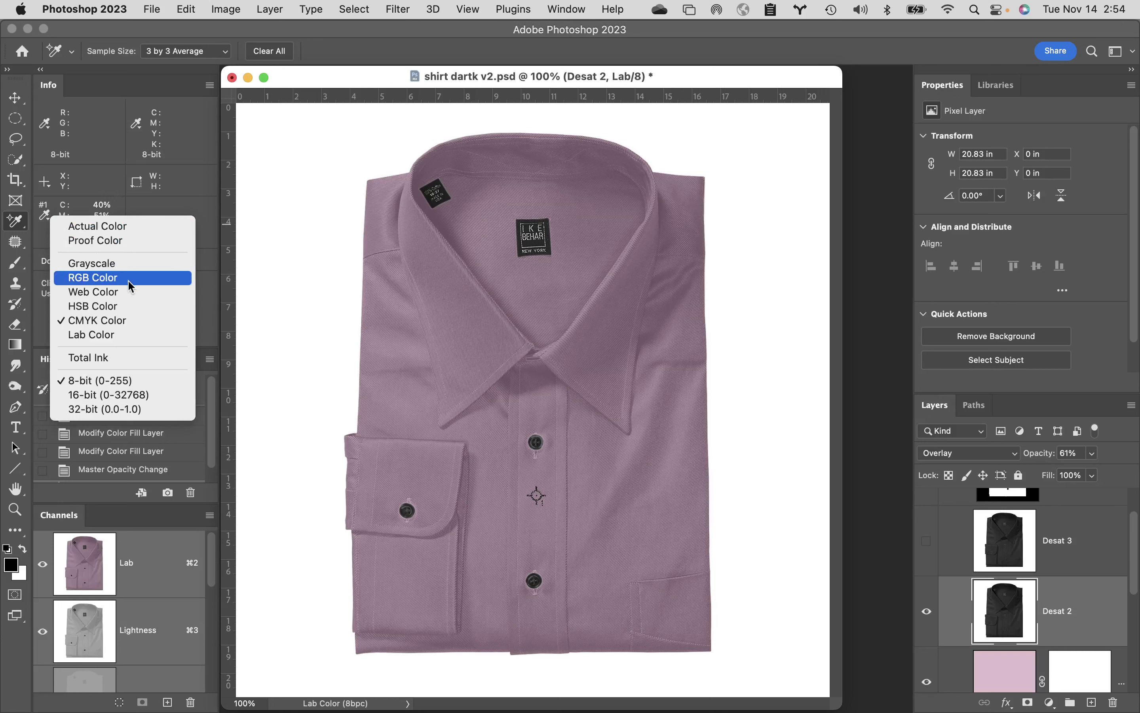
left_click(212, 316)
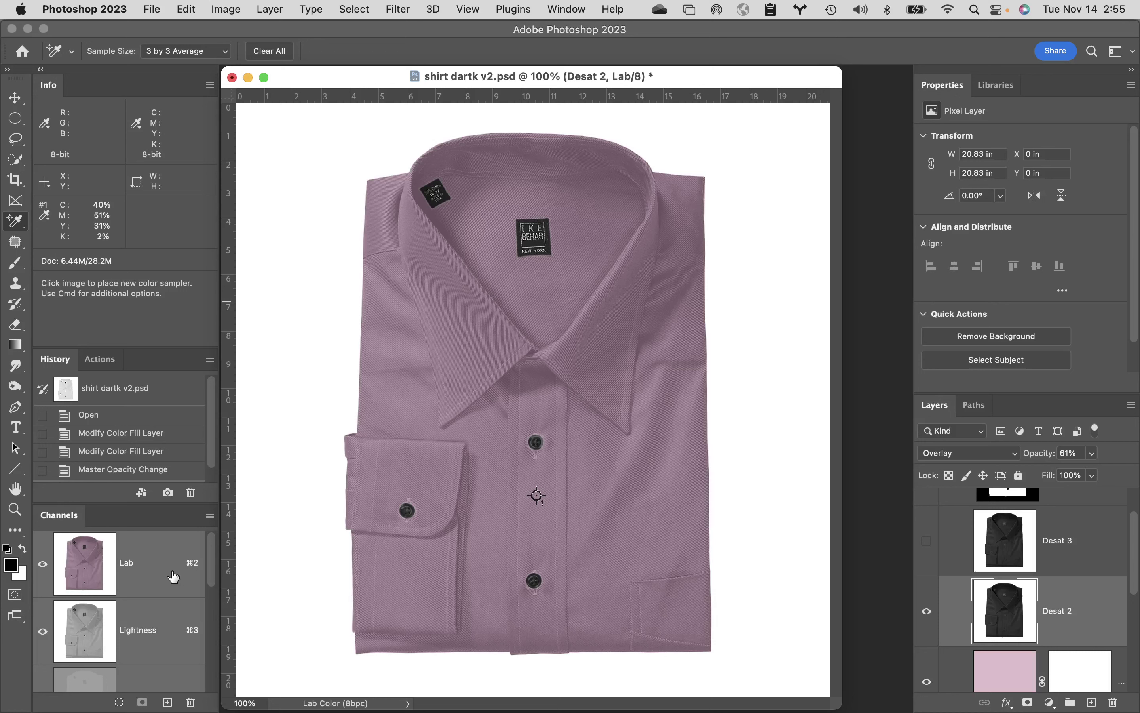
- Hide the Desat 2 layer and switch the color sampler's readout to Lab Color
left_click(13, 567)
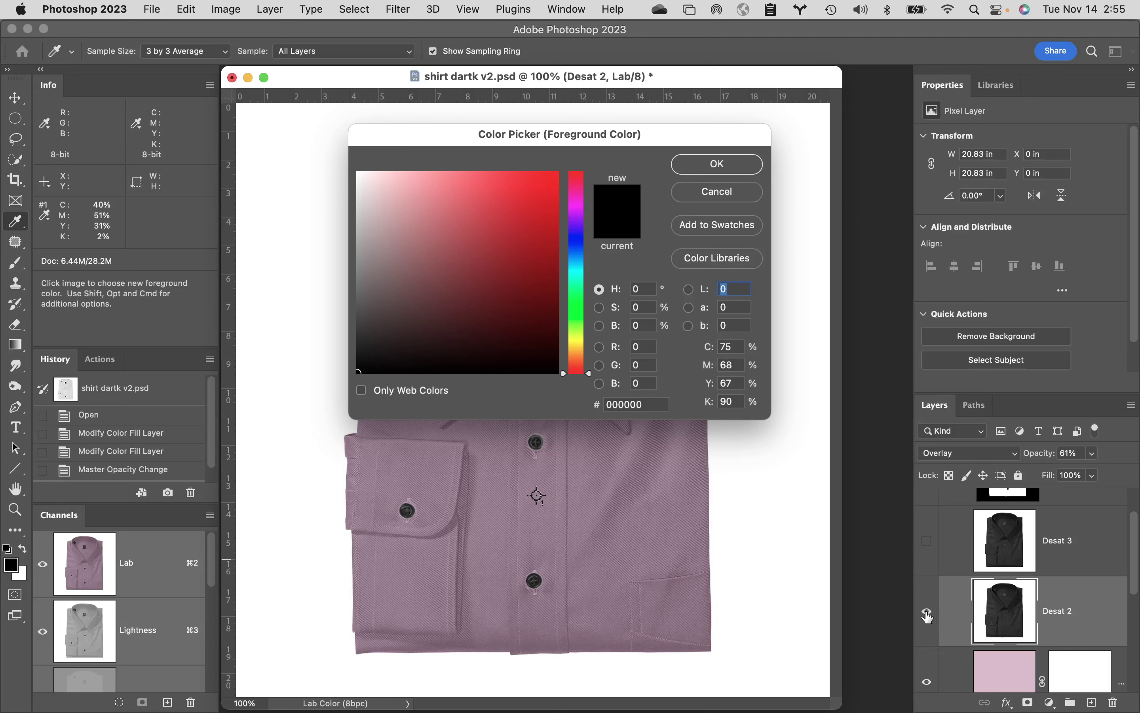
left_click(721, 193)
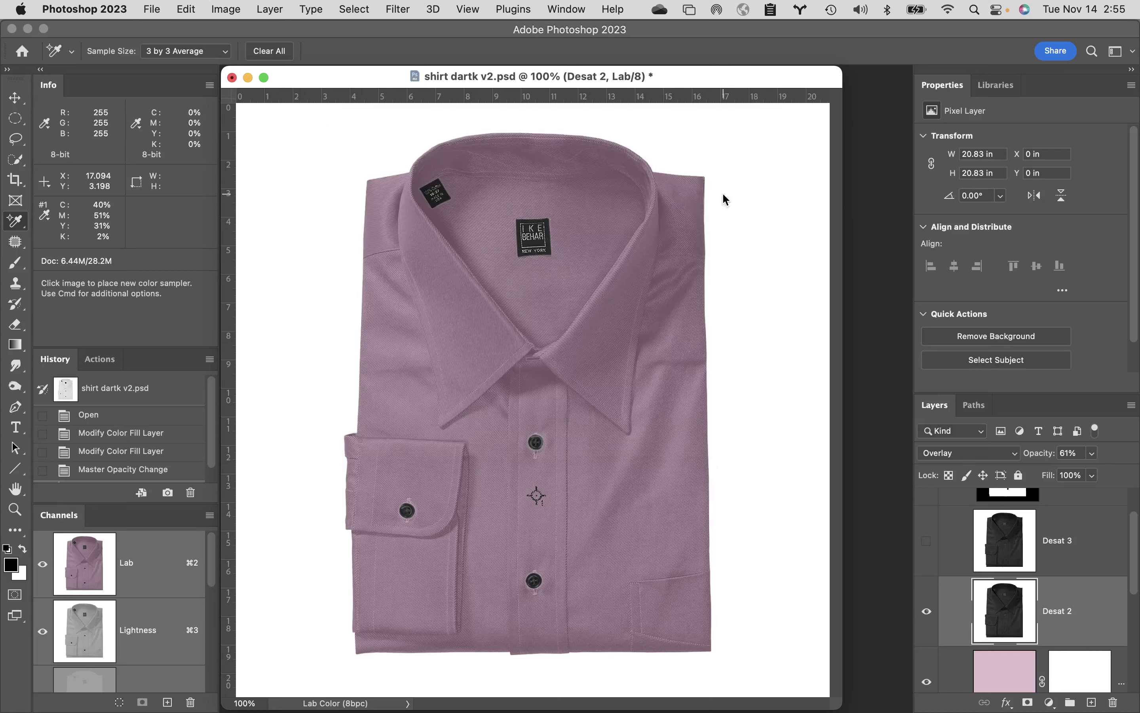
left_click(927, 612)
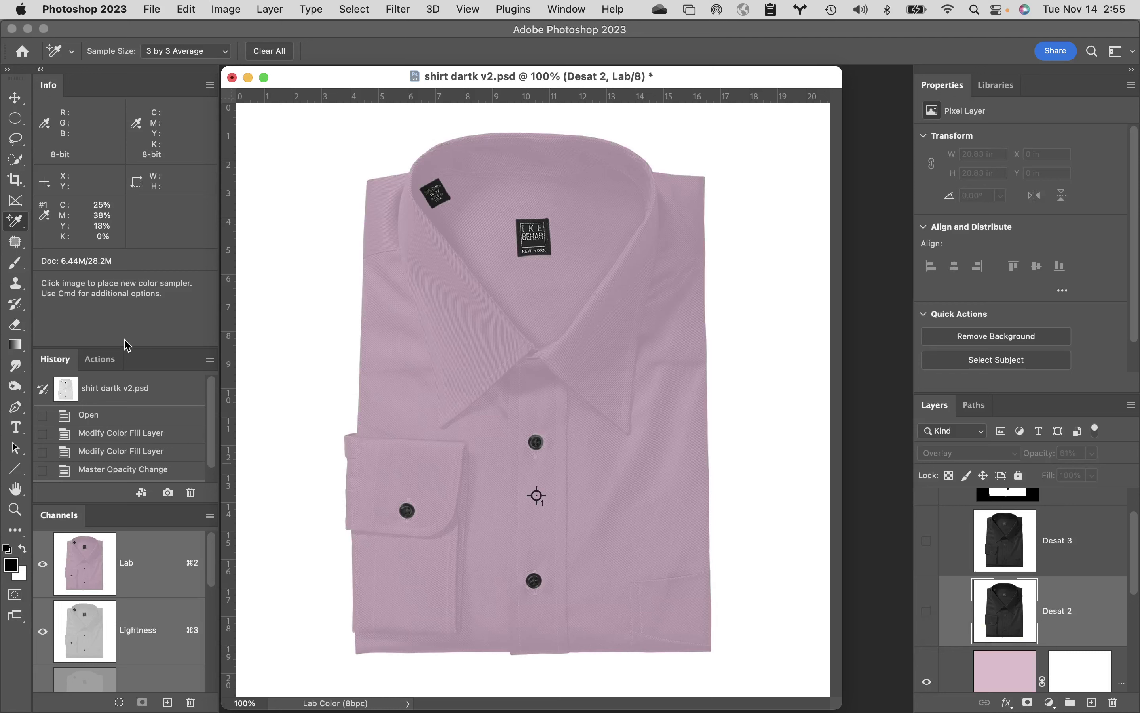
left_click(45, 218)
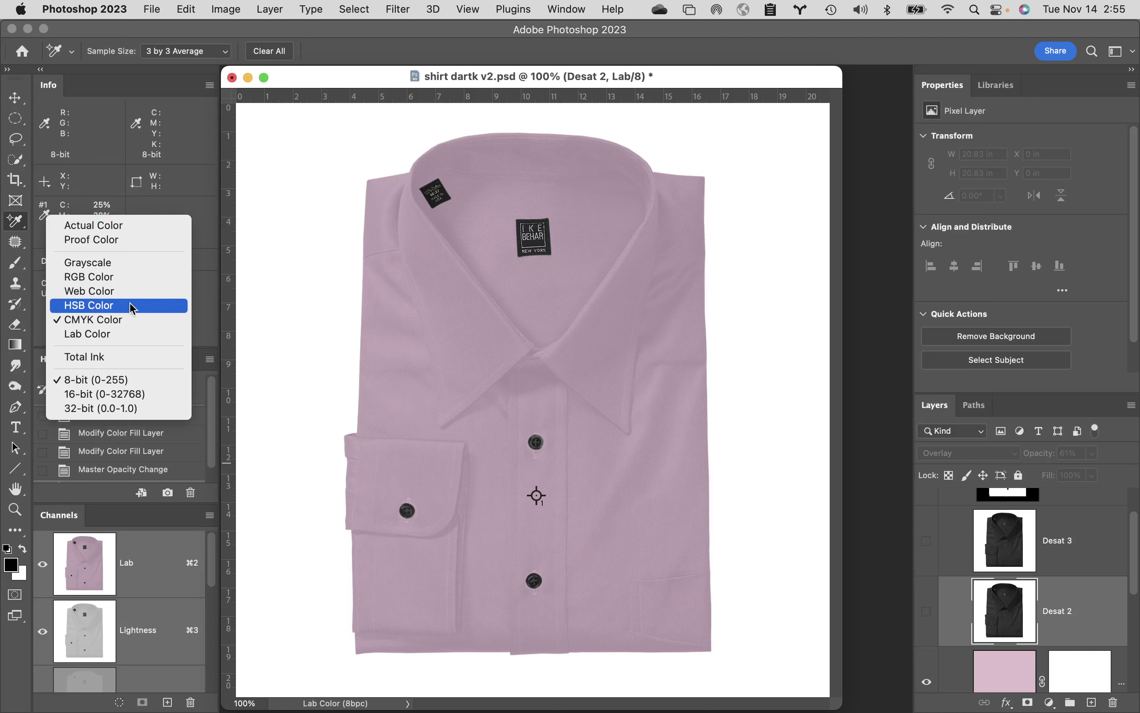
left_click(141, 334)
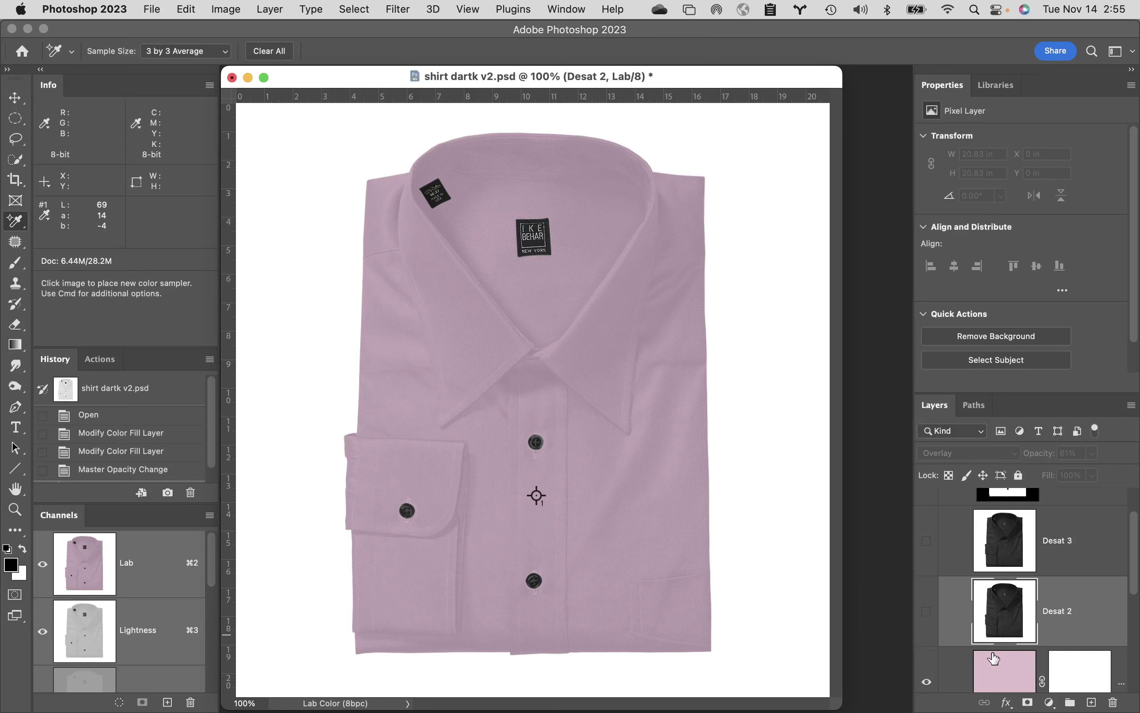
double_click(1005, 681)
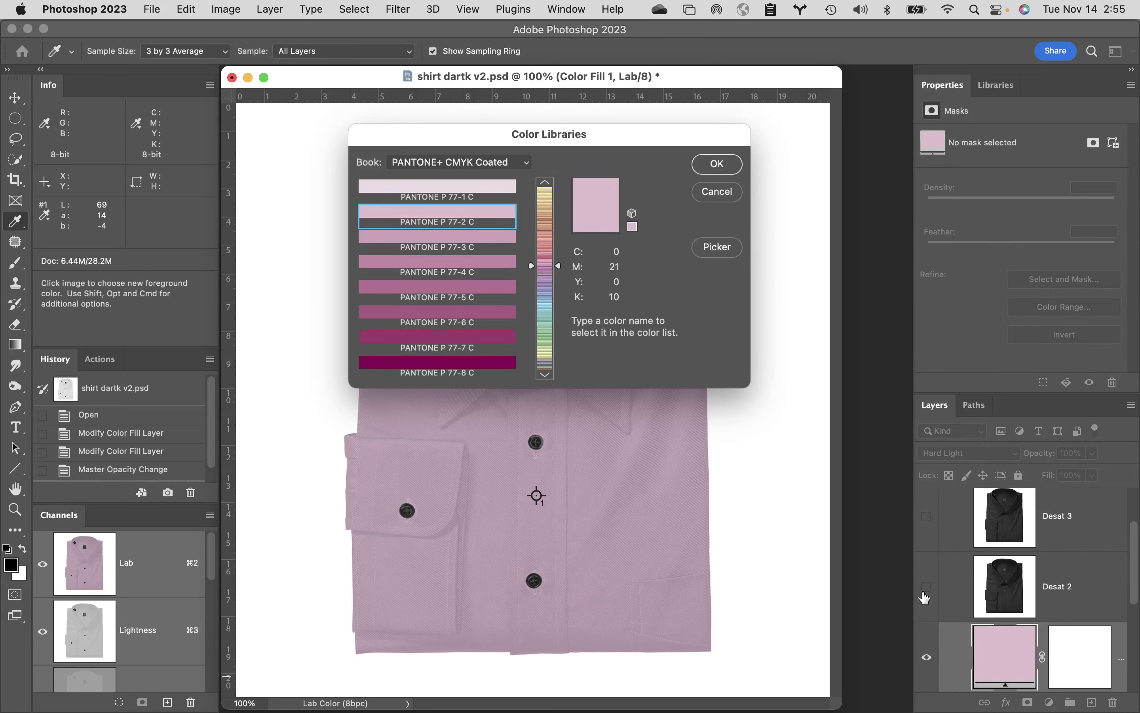
left_click(493, 163)
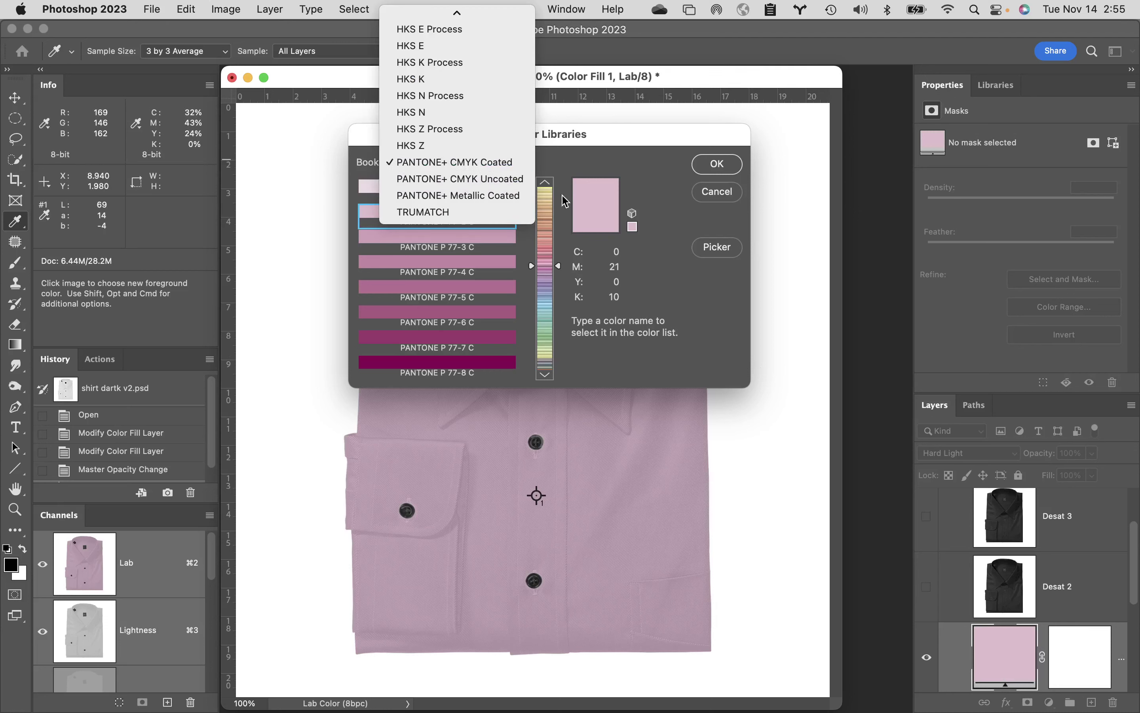
left_click(674, 255)
left_click(717, 192)
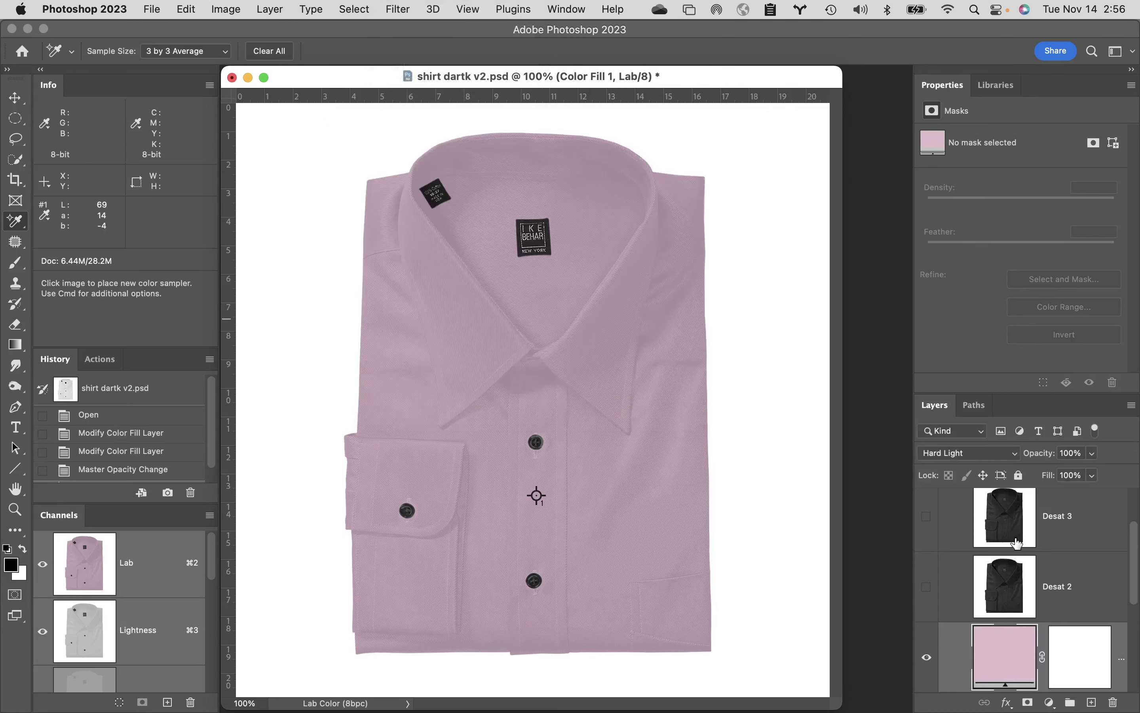
- Try the ANPA Color book for the pink color fill, check its matching color's Lab values in the Color Picker, and look up 77
double_click(1007, 666)
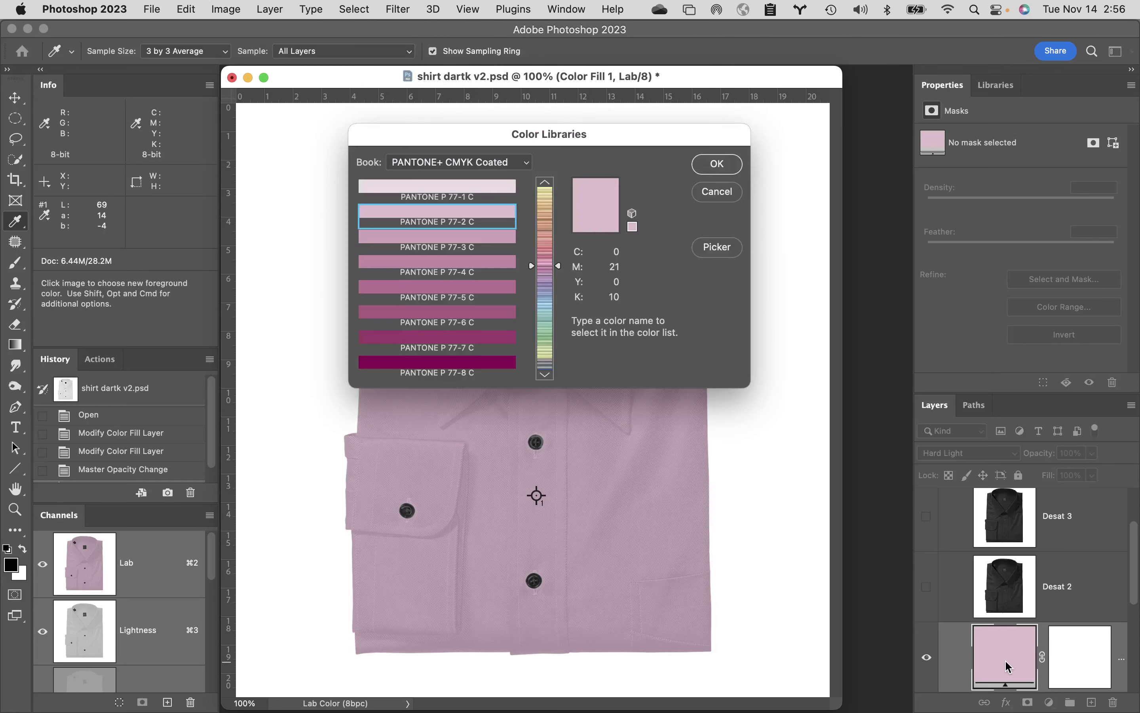
left_click(495, 163)
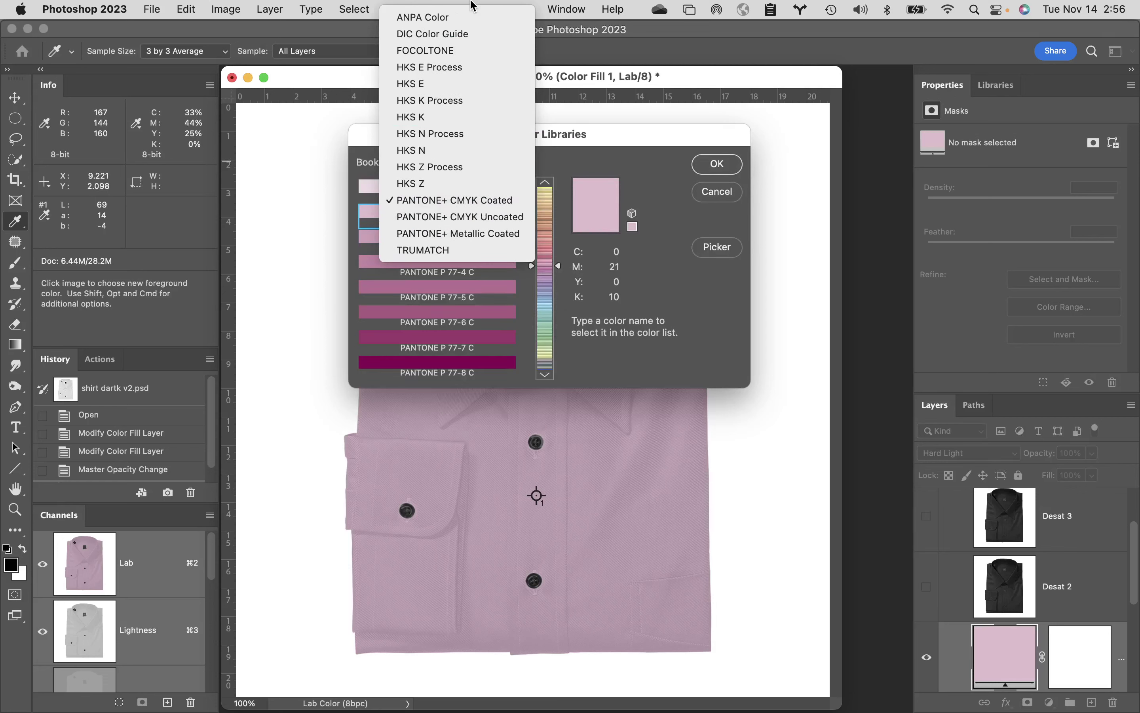
left_click(468, 17)
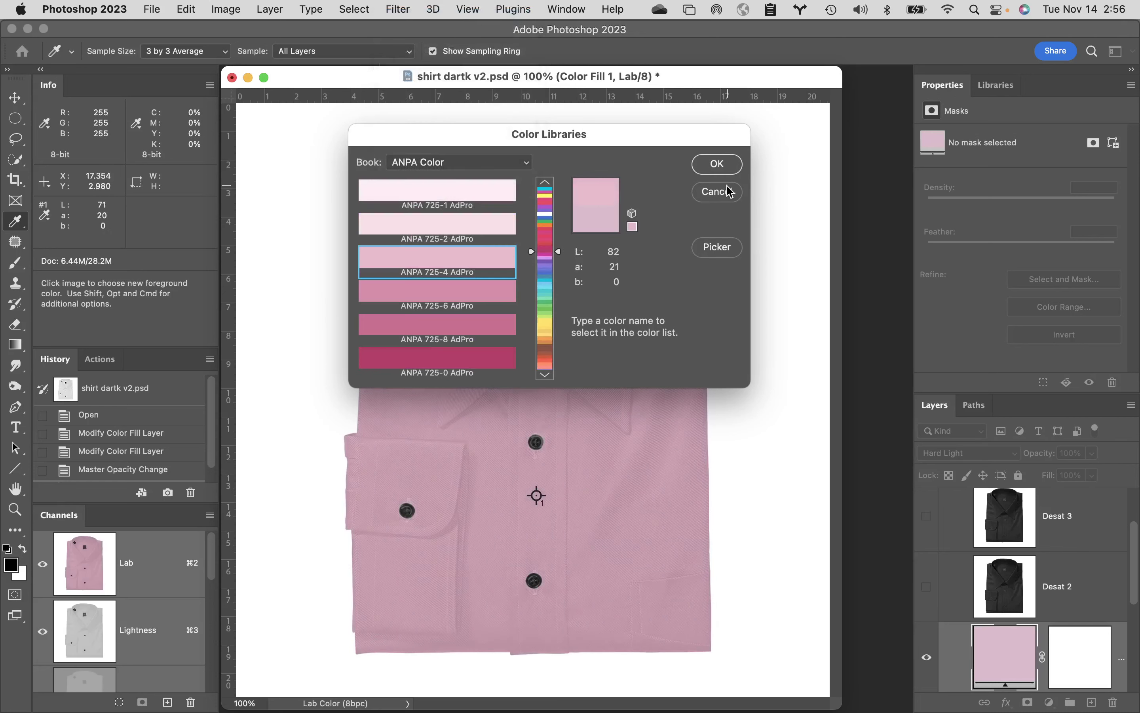
left_click(725, 251)
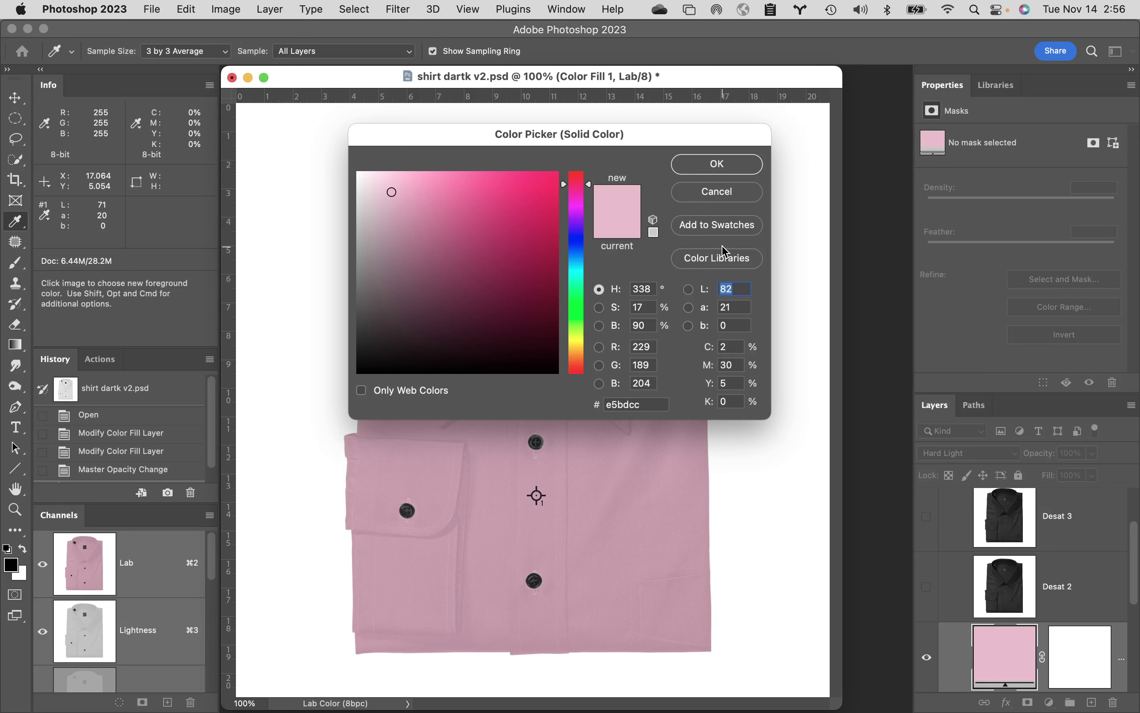
left_click(709, 257)
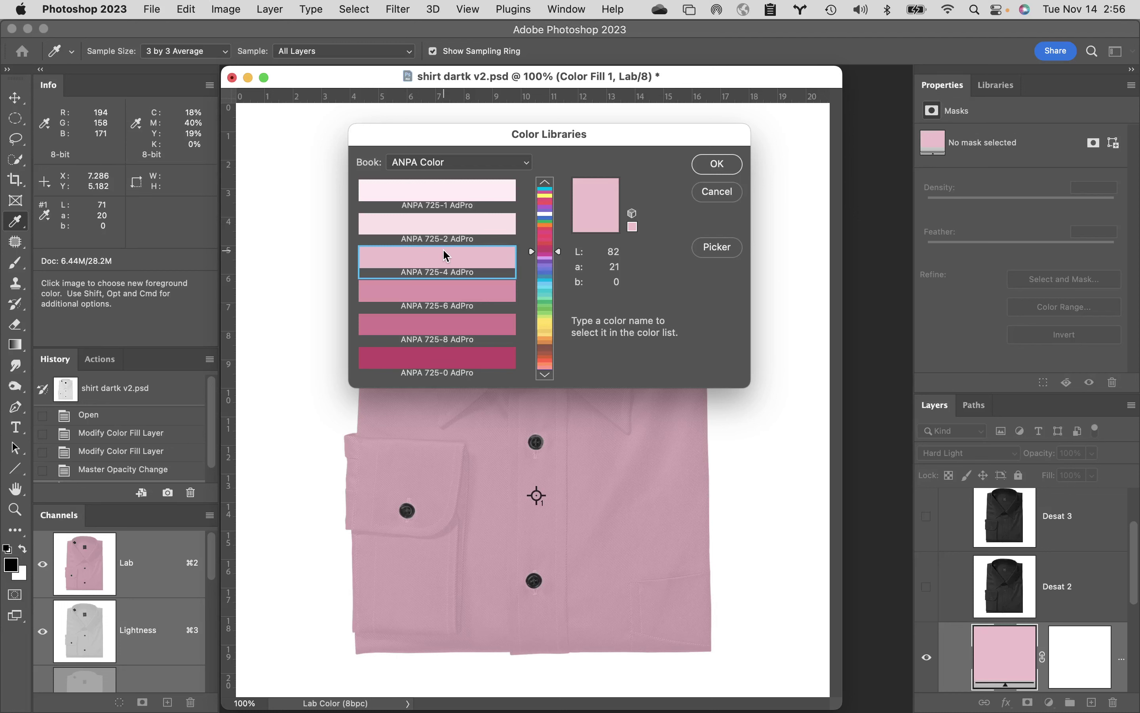
type("77")
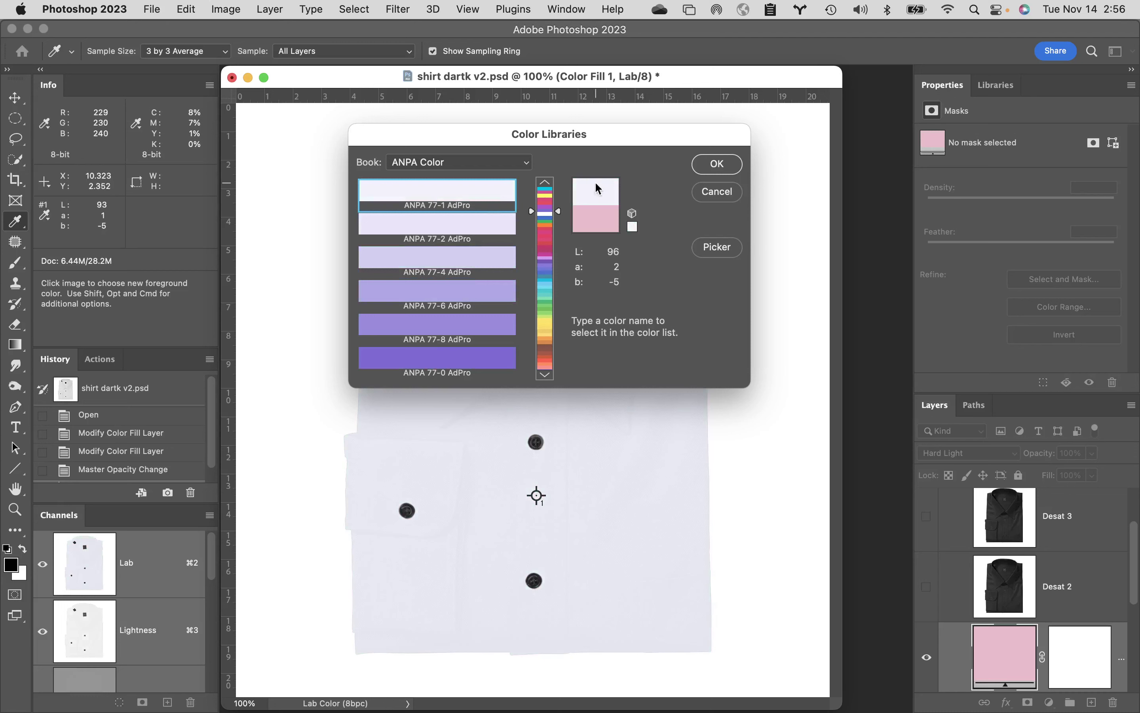
- Set the color fill to PANTONE P 77-2 C from the PANTONE+ CMYK Coated book and open its values in the Color Picker
left_click(464, 166)
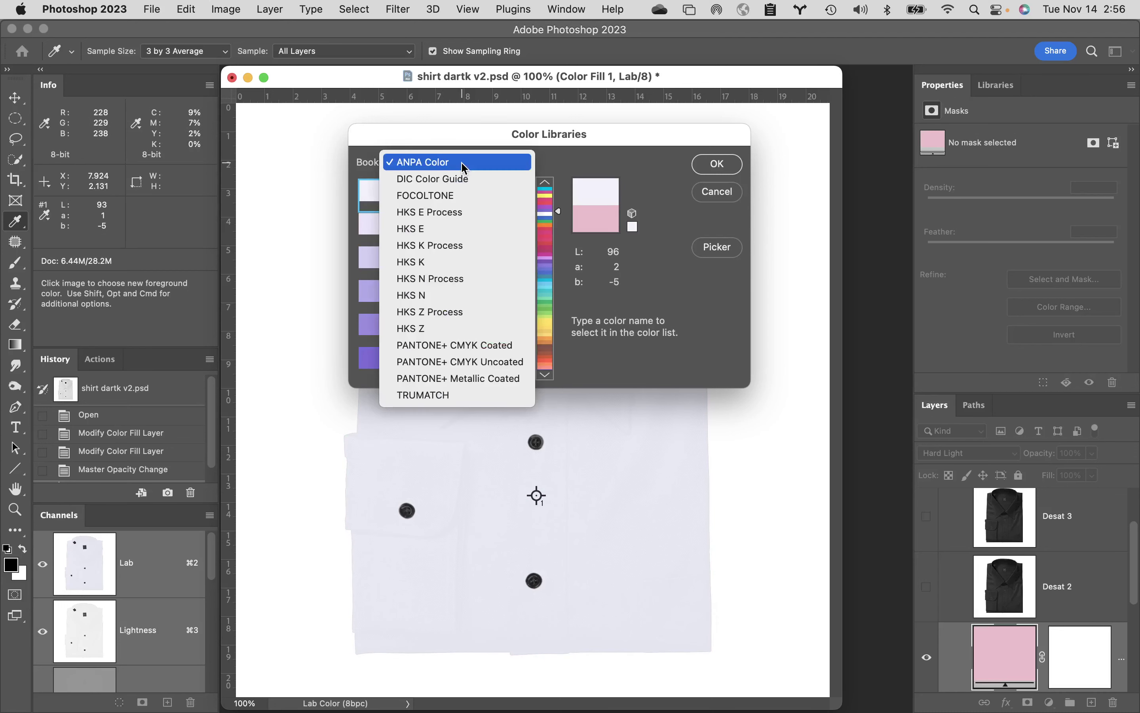
left_click(508, 346)
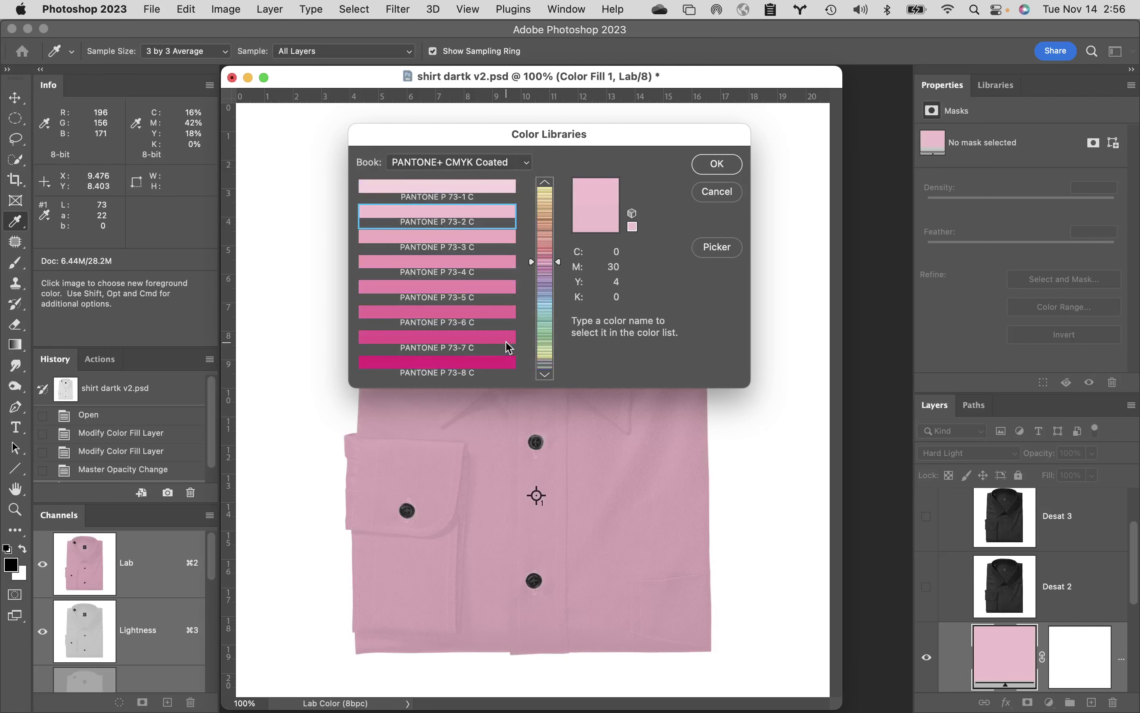
type("77")
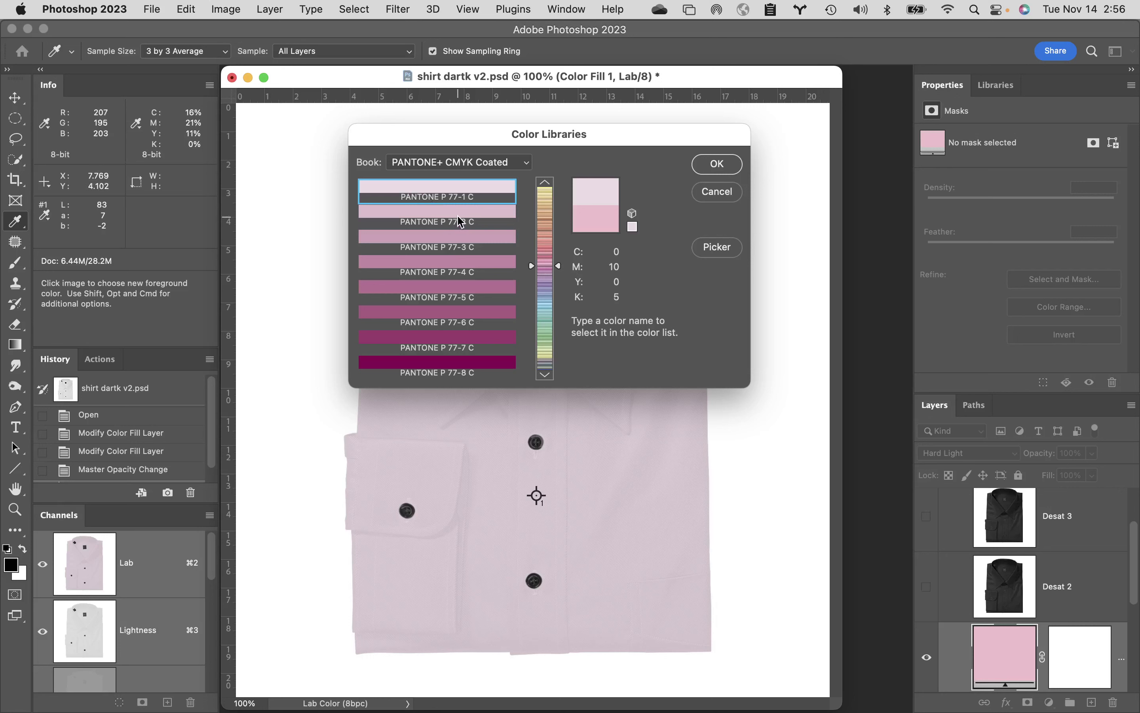
left_click(459, 221)
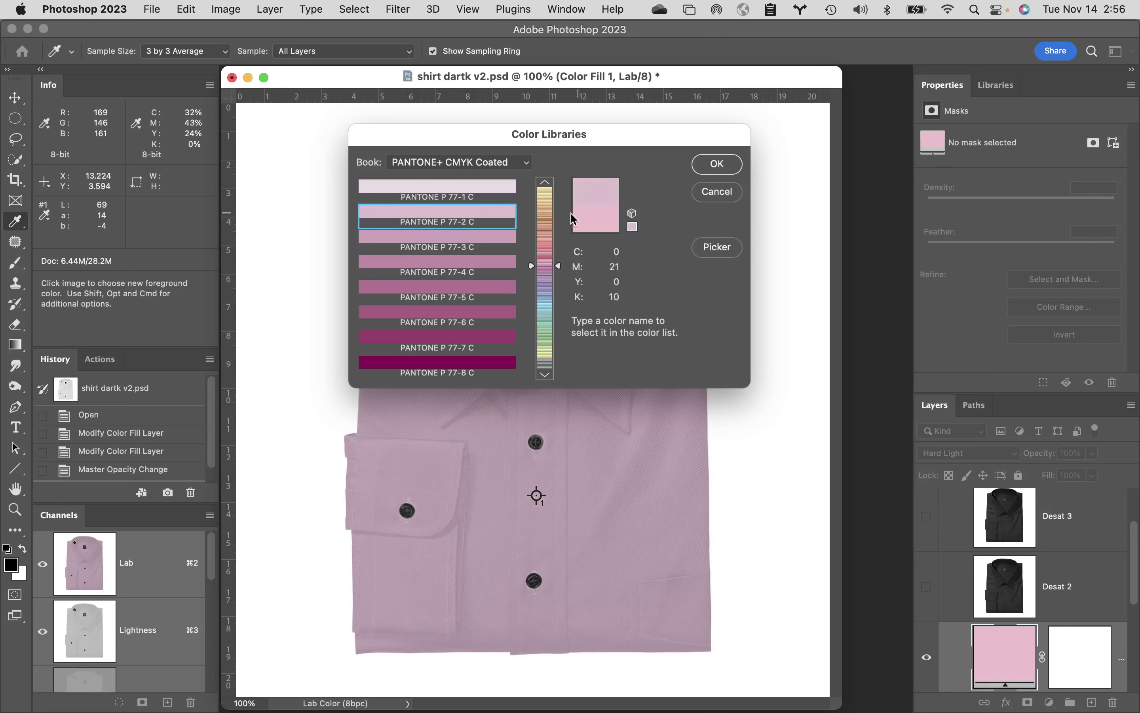
left_click(726, 249)
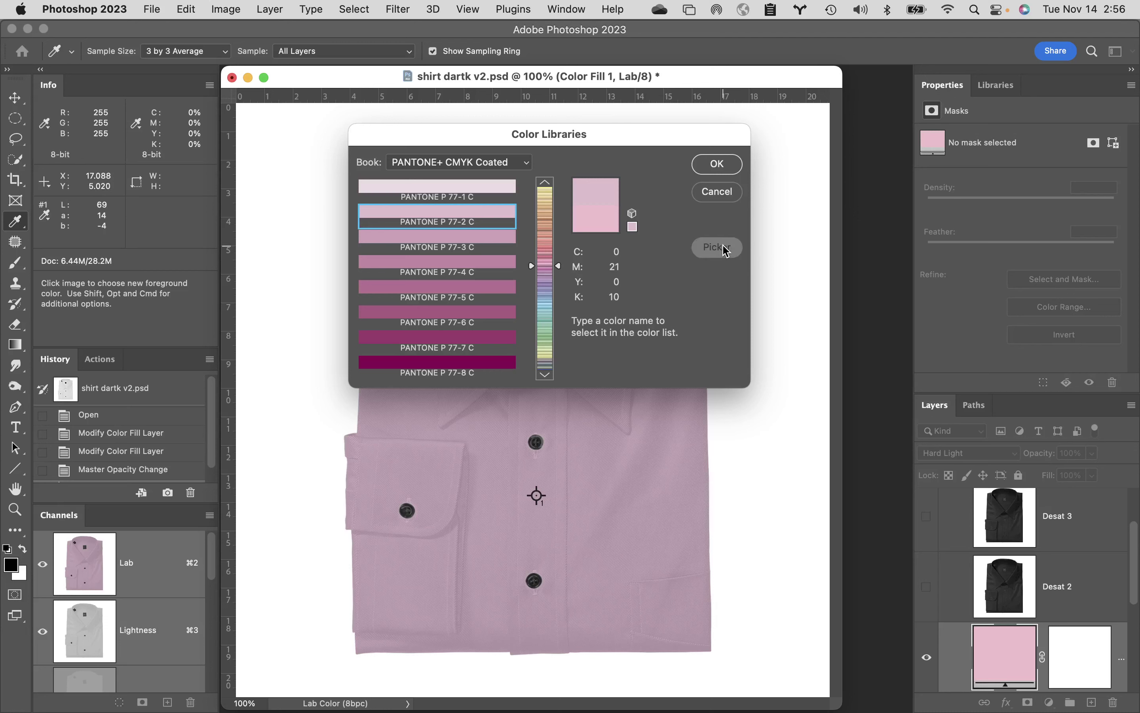
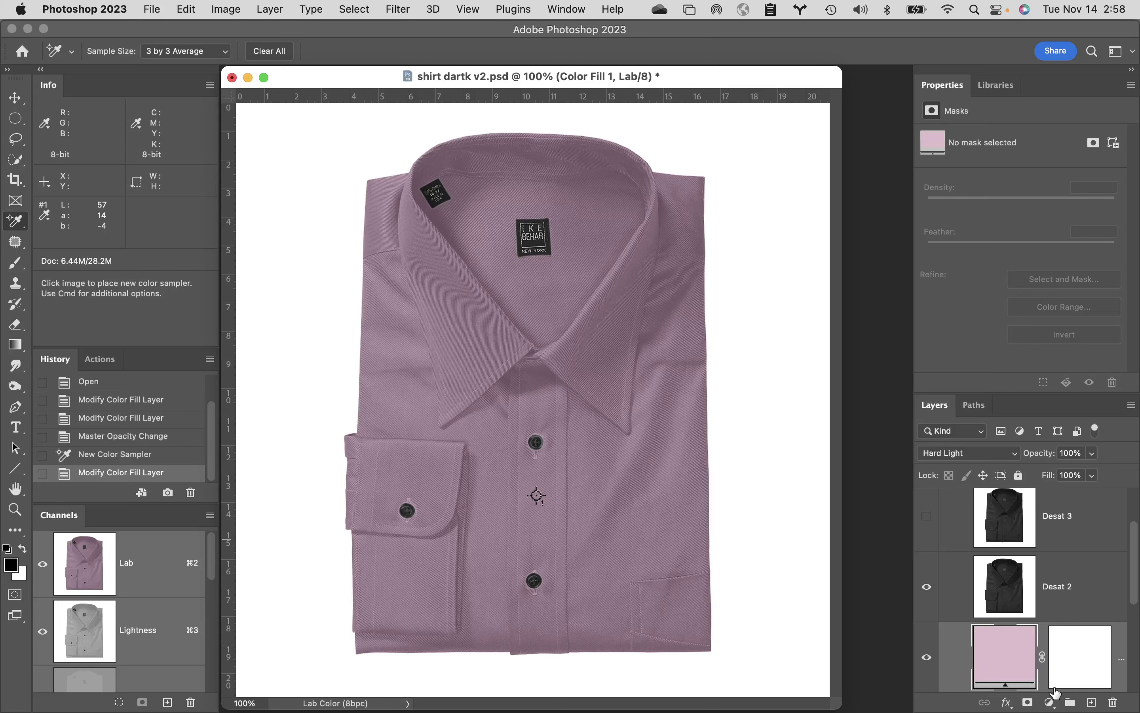
- Add a Curves layer directly above the pink color fill and raise Lightness at the color sampler point to input 68, output 83
left_click(1052, 703)
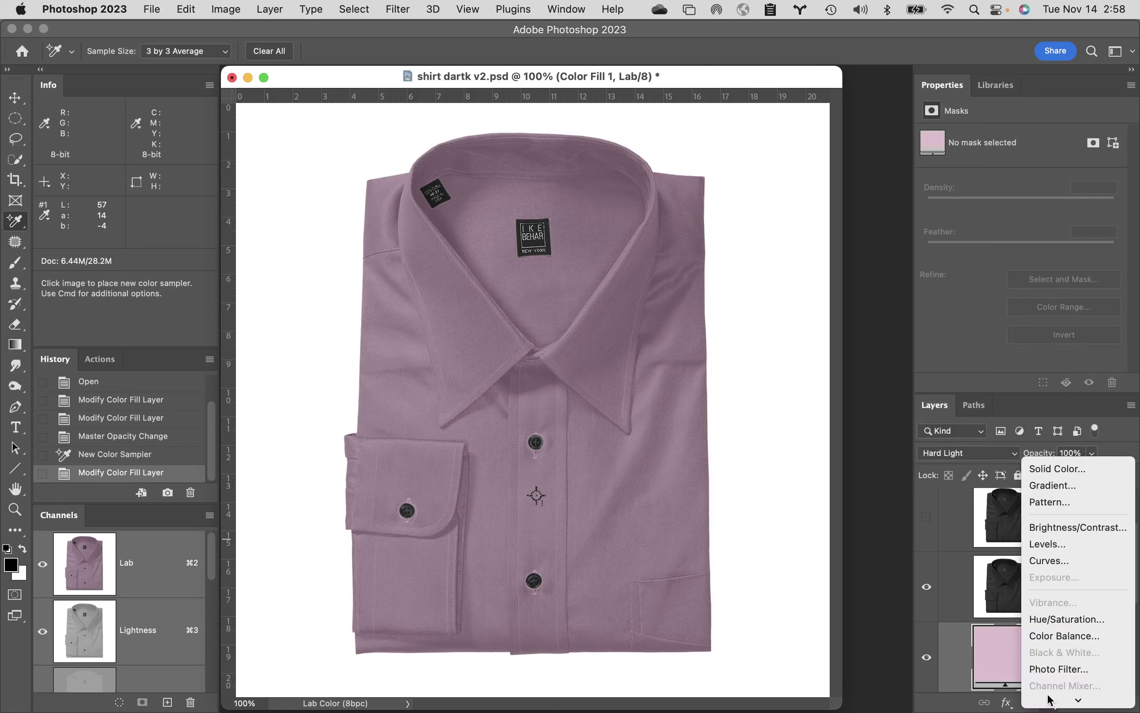
left_click(1048, 561)
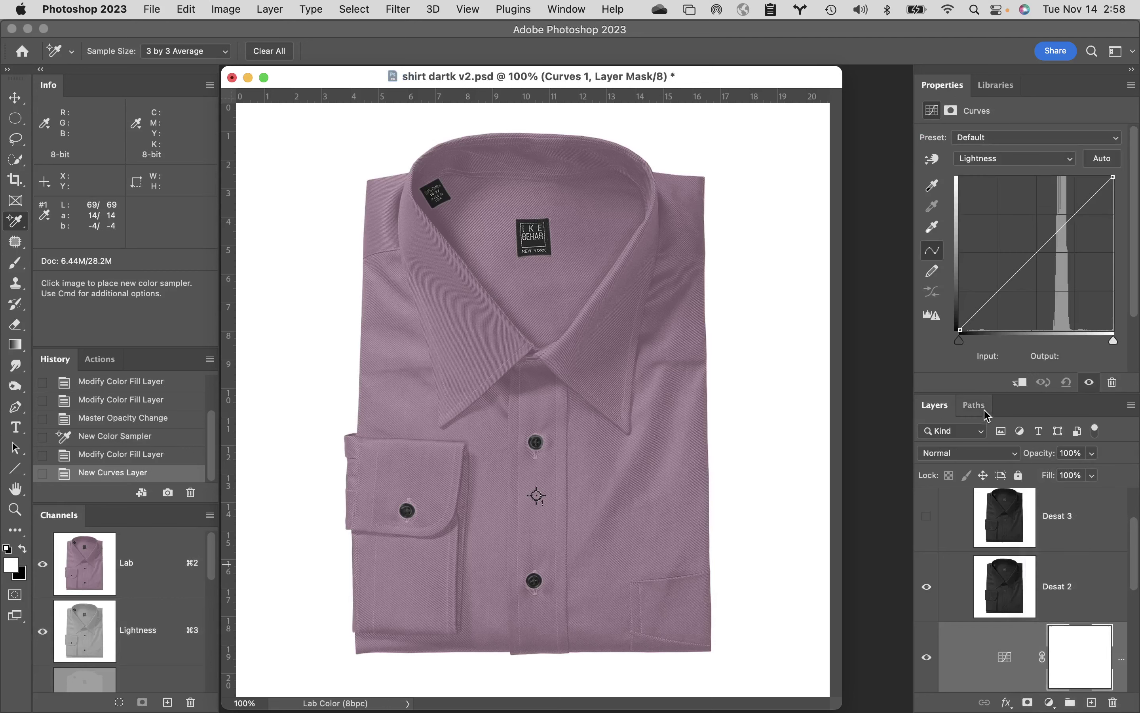
left_click(1024, 164)
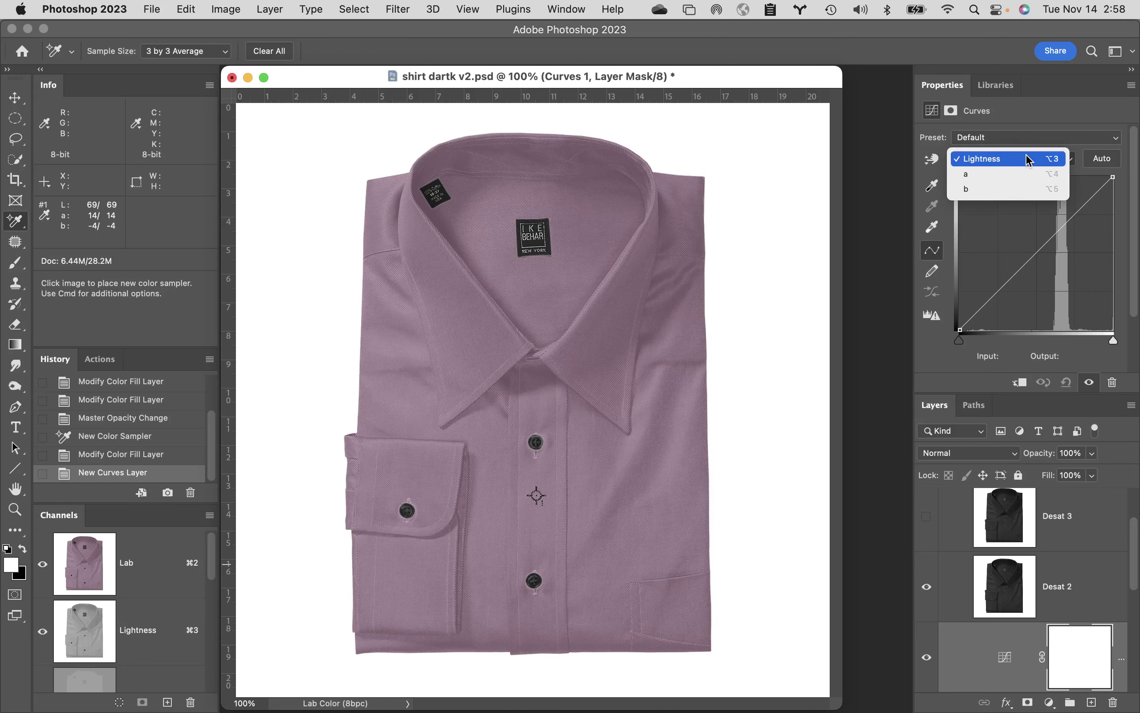
left_click(1029, 160)
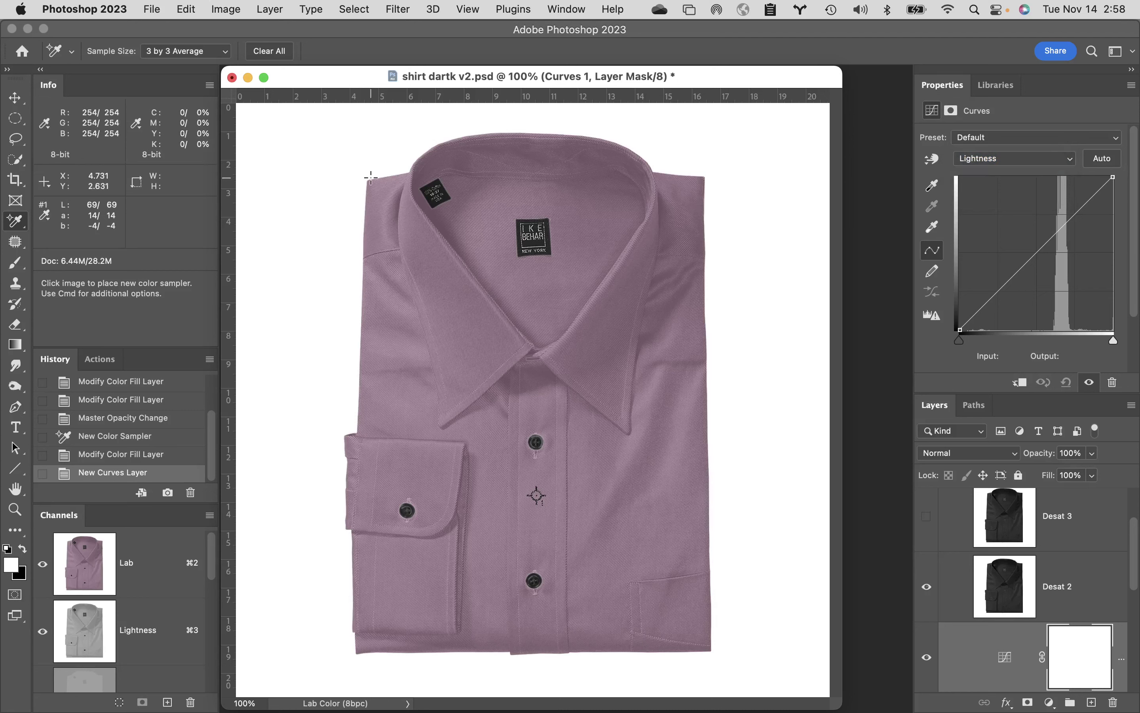
left_click(933, 160)
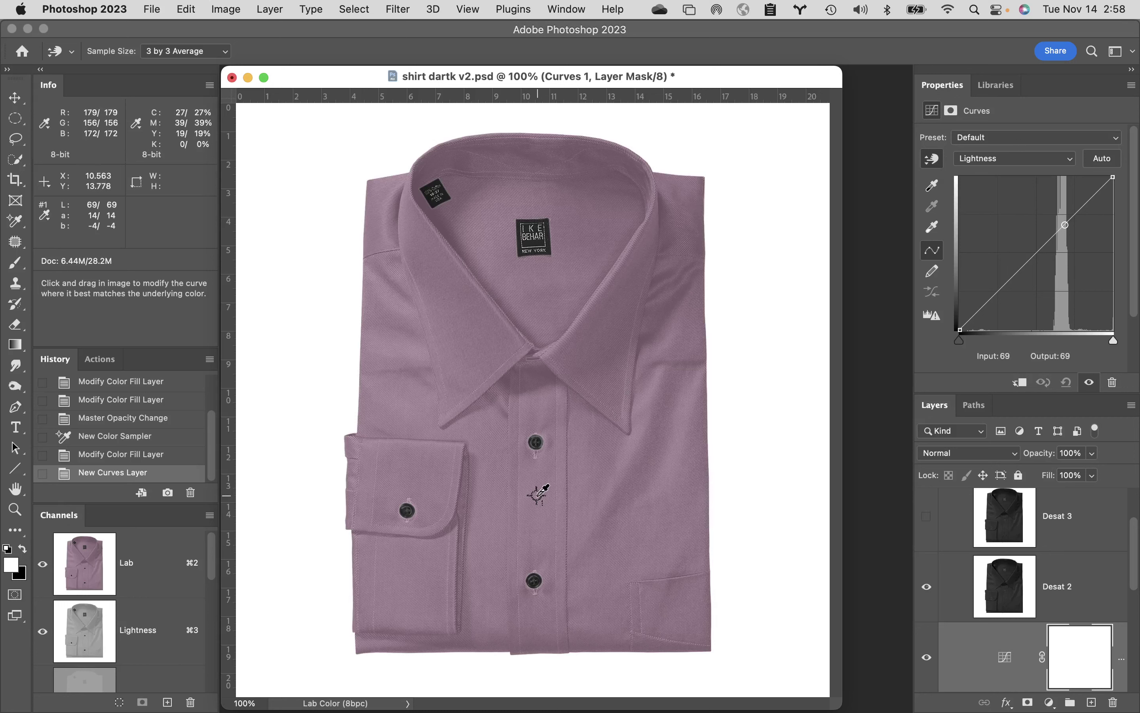
left_click(538, 495)
left_click_drag(537, 495, 541, 465)
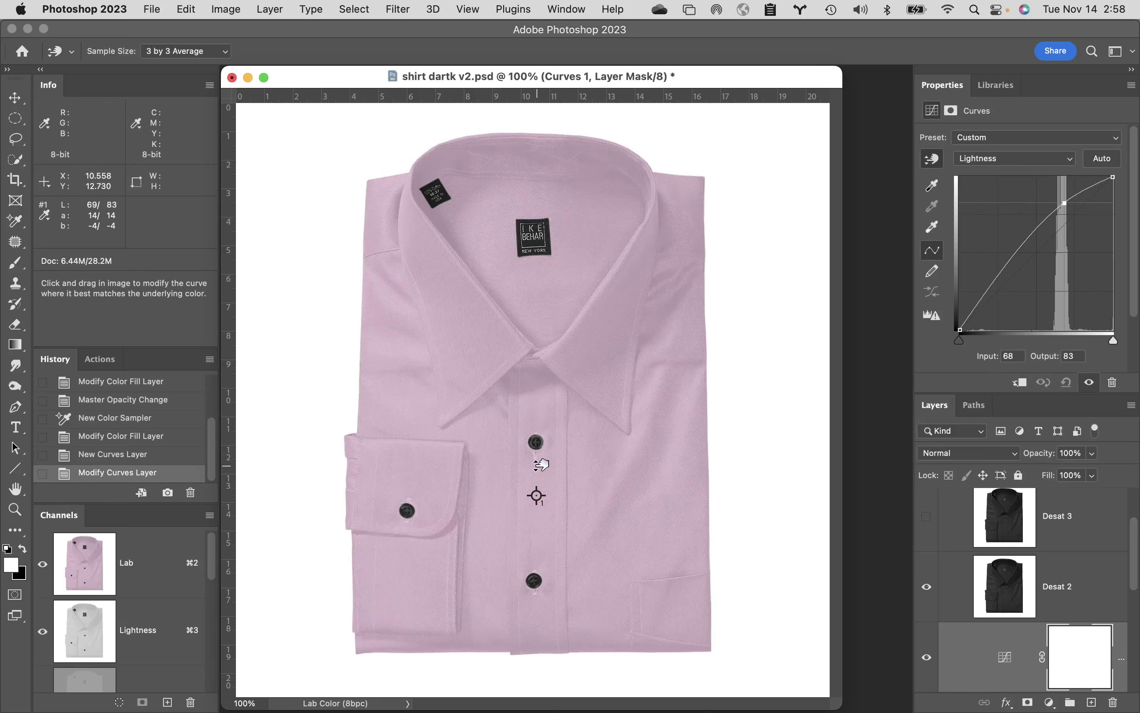
- Lower the curve's Lightness output to 81, and add an a-channel point for the sampled shirt color at input 13, output 14
left_click_drag(542, 465, 543, 466)
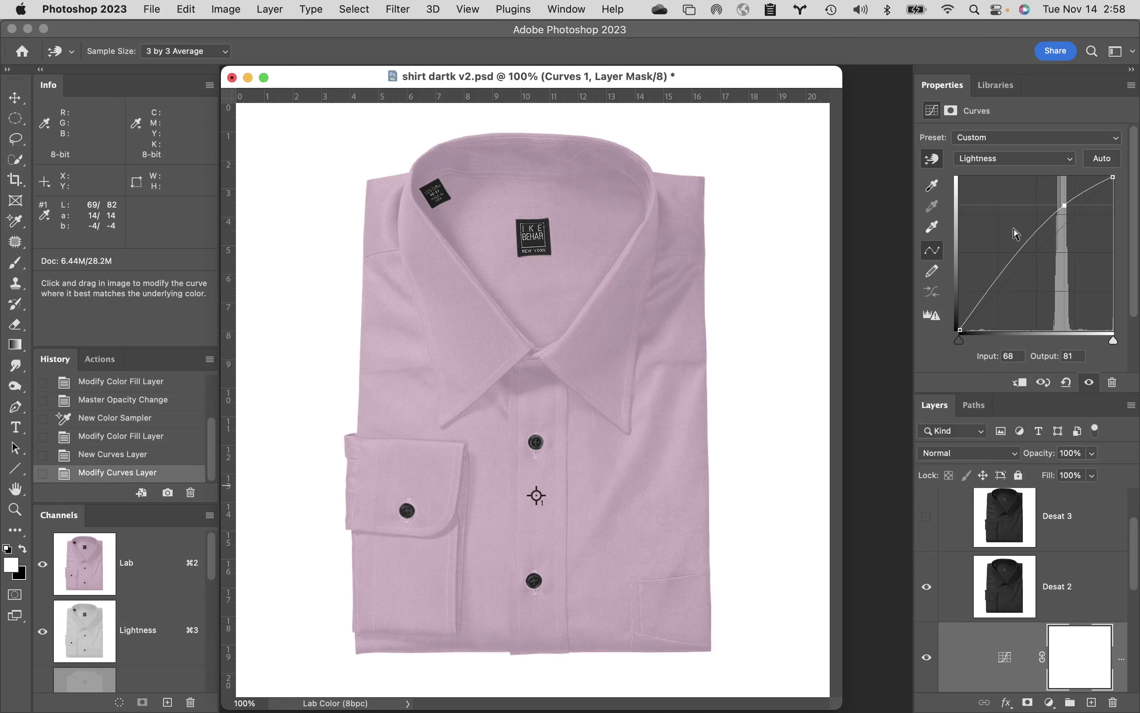
left_click(1023, 165)
left_click(1021, 178)
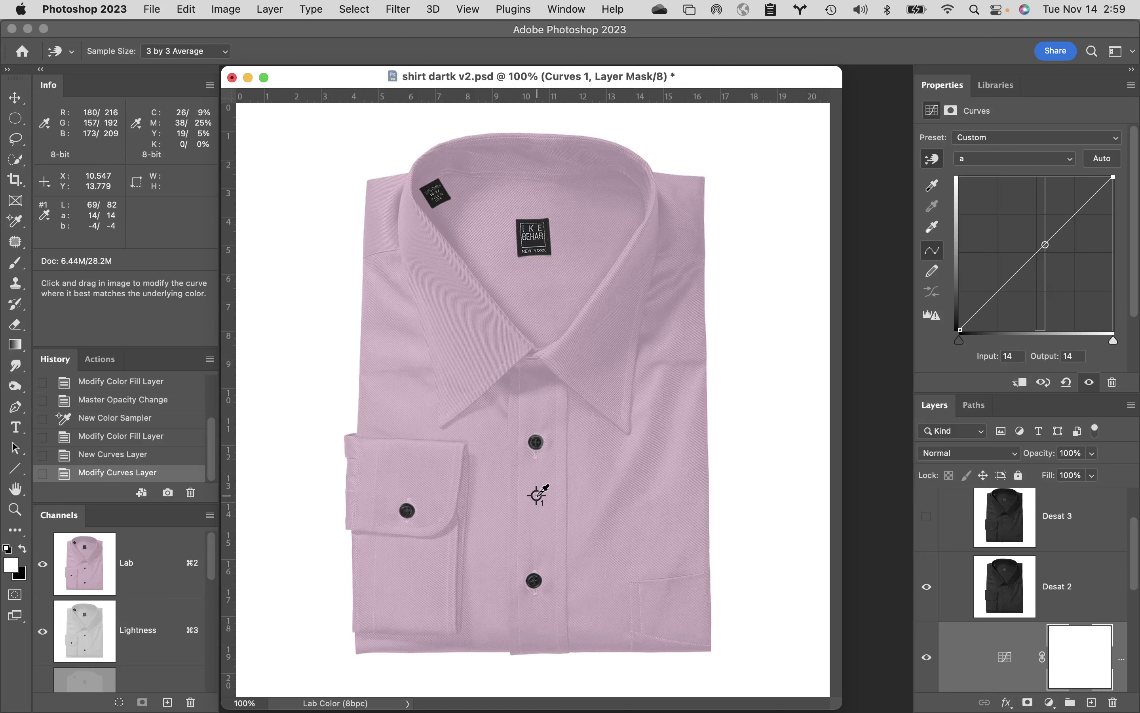
left_click(537, 495)
left_click_drag(537, 494, 538, 493)
key("Down")
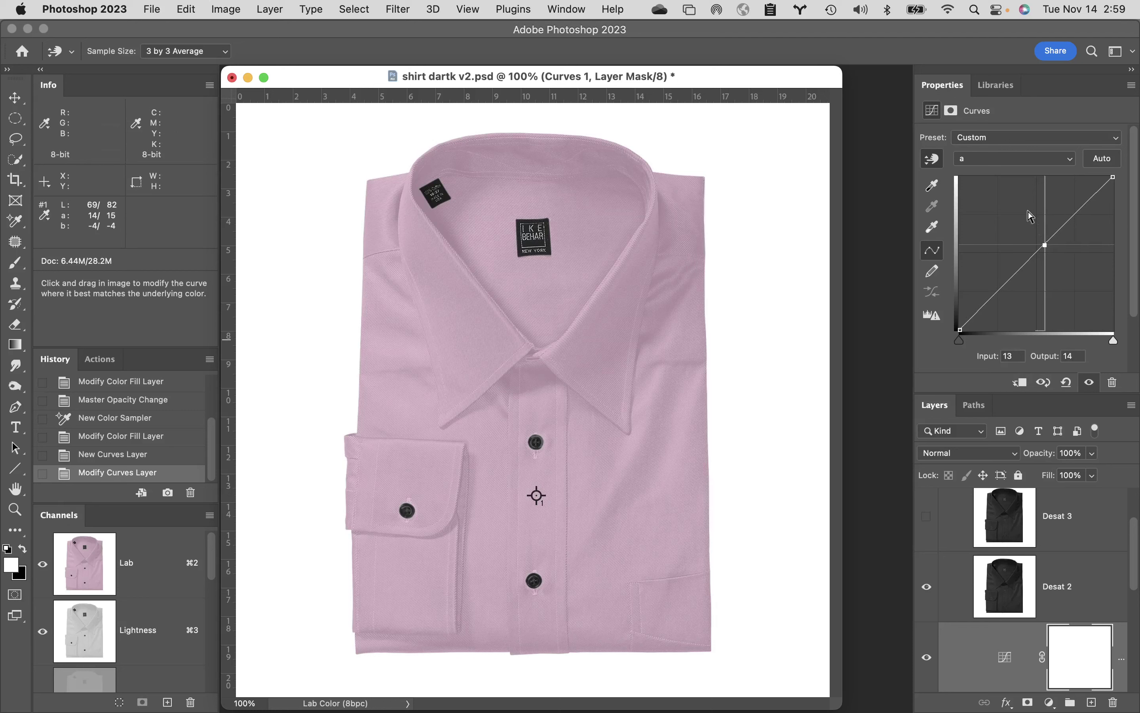
- Add a point to the b-channel curve for the sampled shirt color at input -4, output -3
left_click(1029, 160)
left_click(1024, 173)
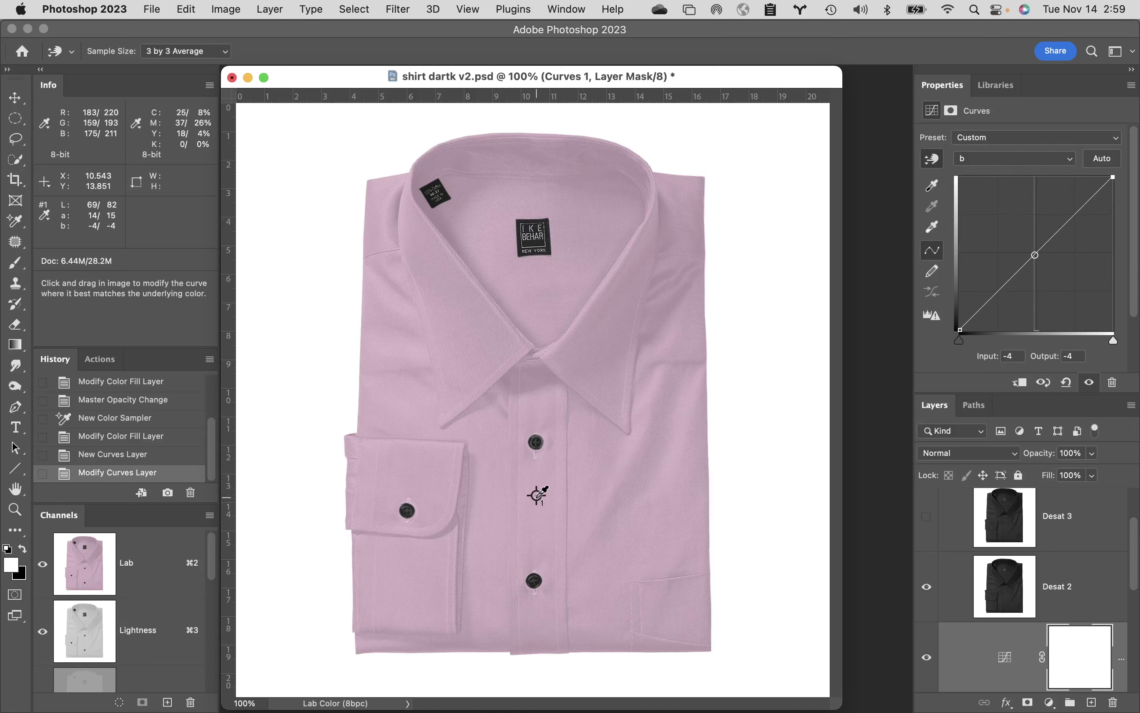
left_click_drag(539, 495, 538, 495)
key("Up")
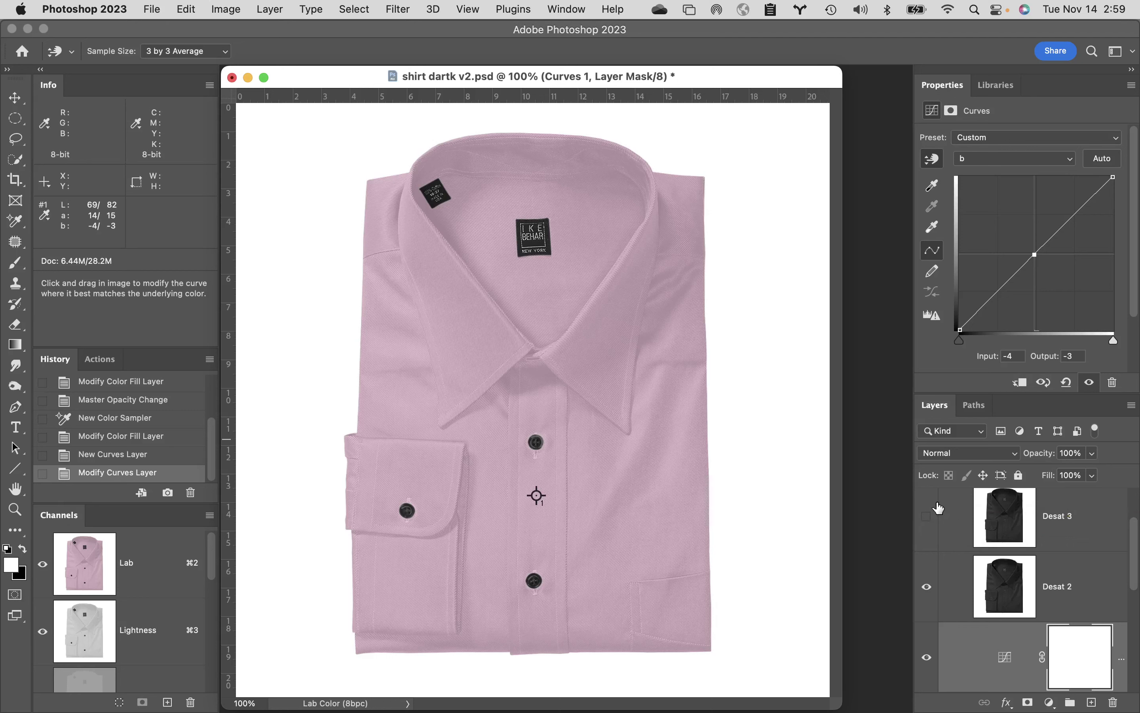
- Collapse the White shirt copy group and close shirt dartk v2.psd without saving
scroll(1076, 565, "up", 3)
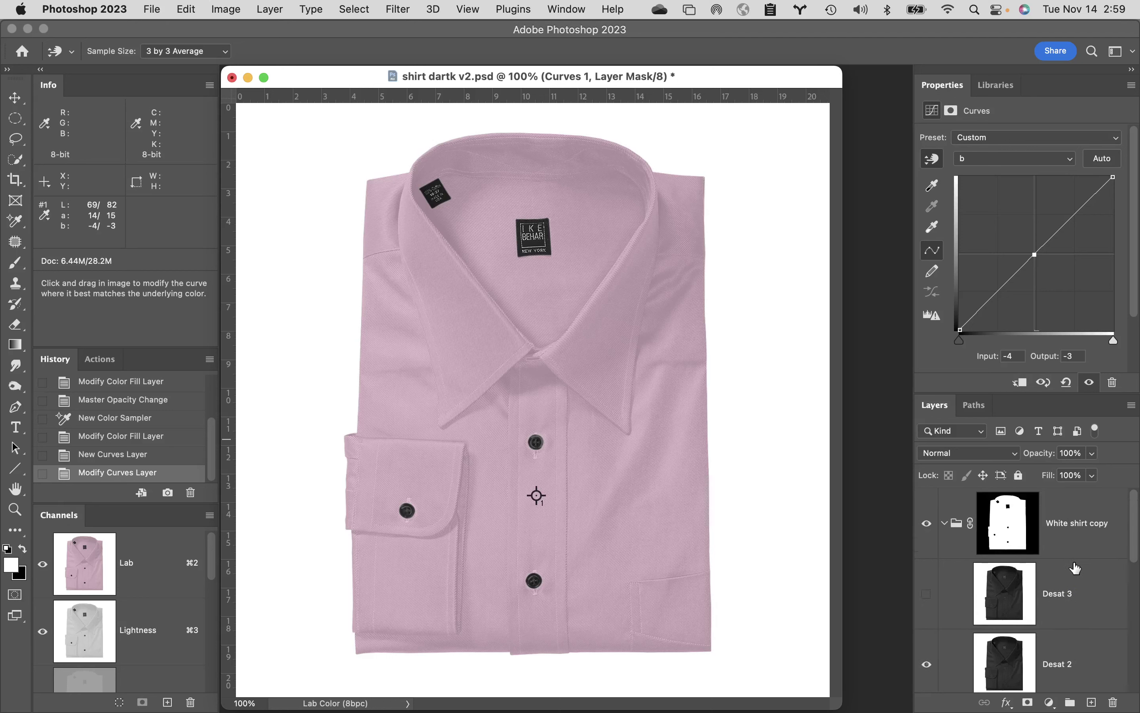
left_click(947, 524)
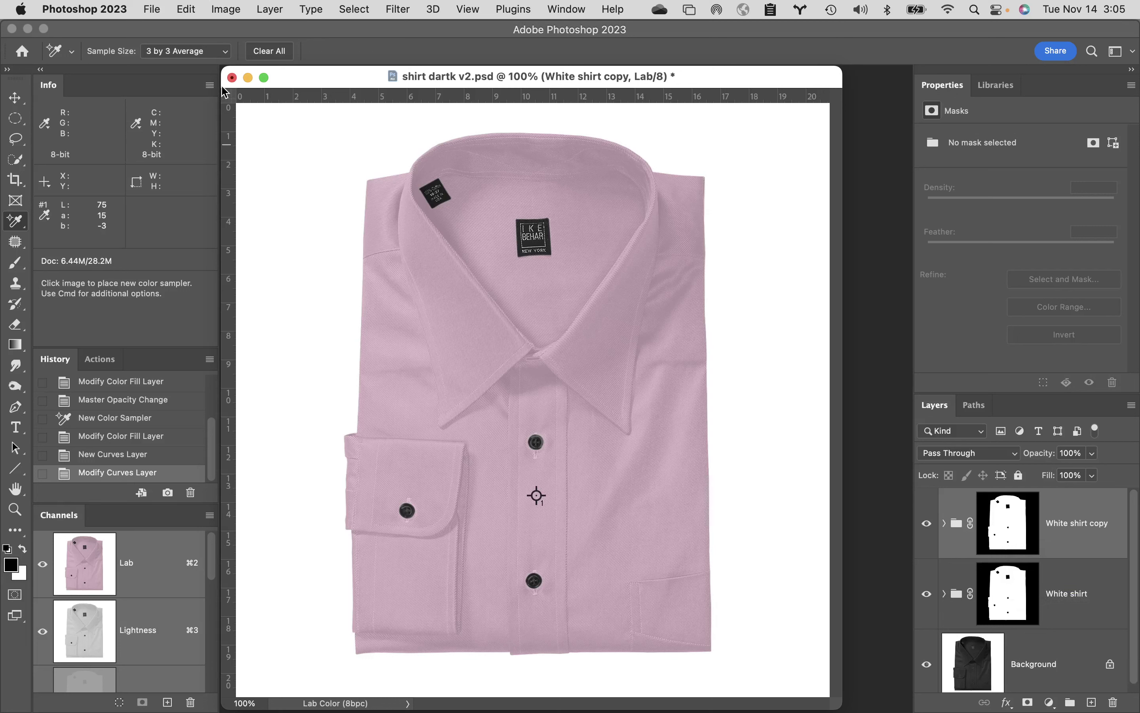
left_click(232, 77)
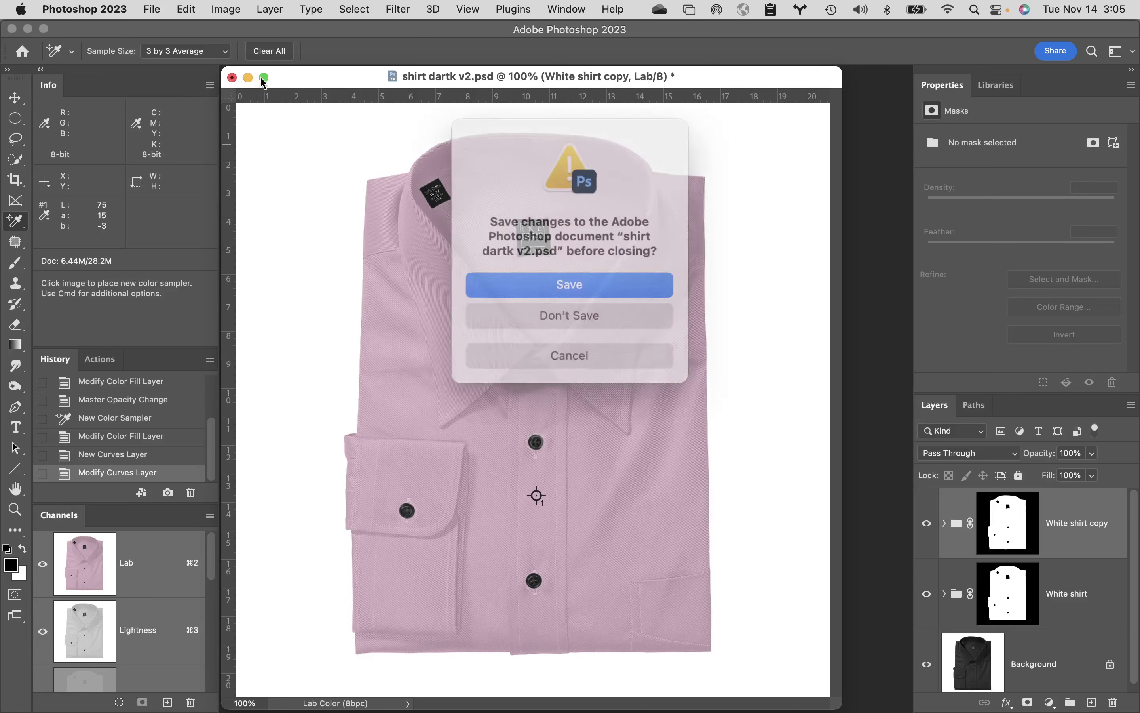
left_click(568, 306)
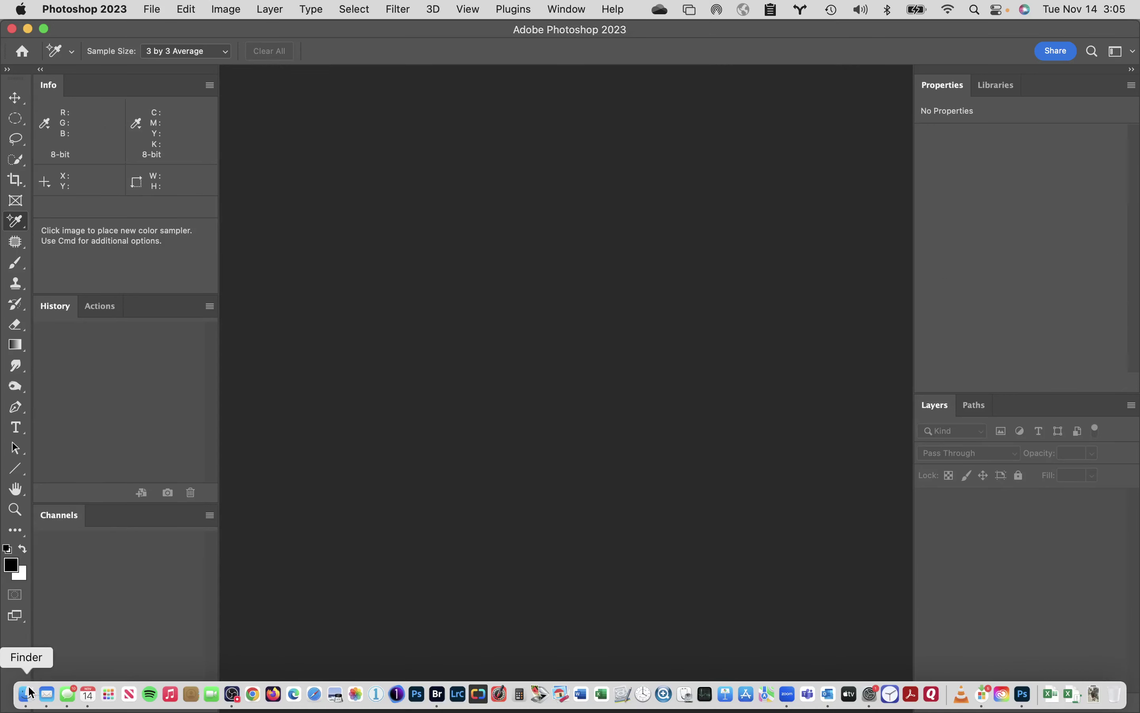
- Switch to Finder and open Color Moiré removal.tif from the Moiré photos folder inside Class 10 files, Teacher Folder
left_click(25, 693)
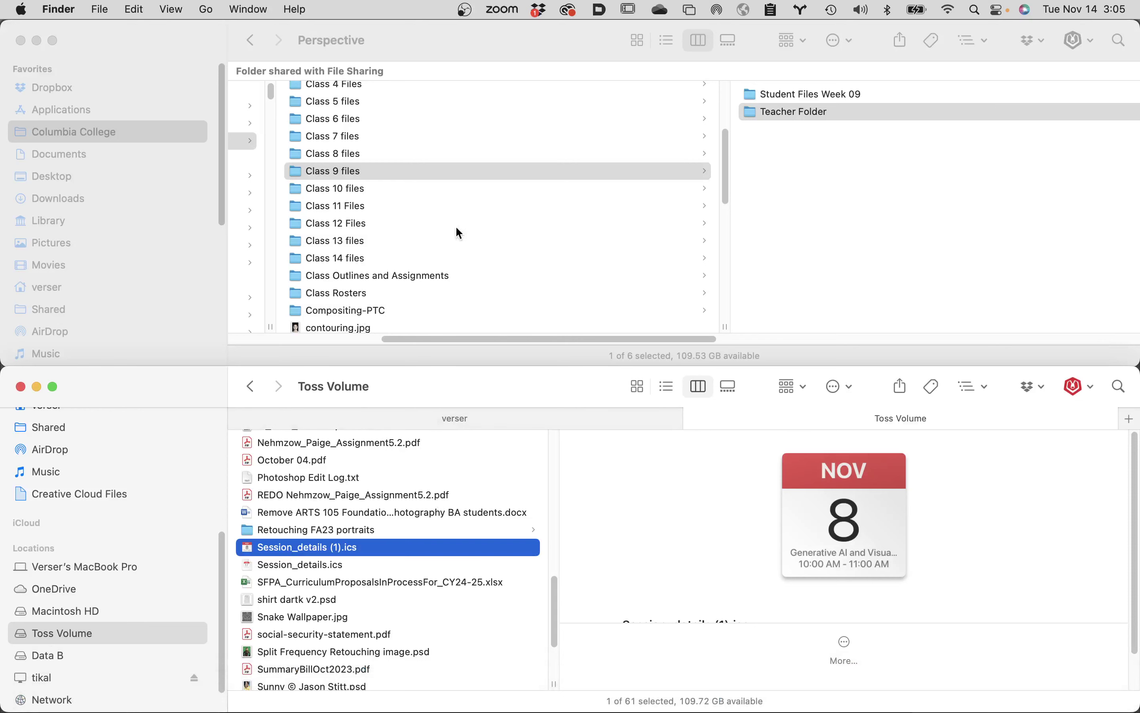
left_click(362, 190)
left_click(362, 190)
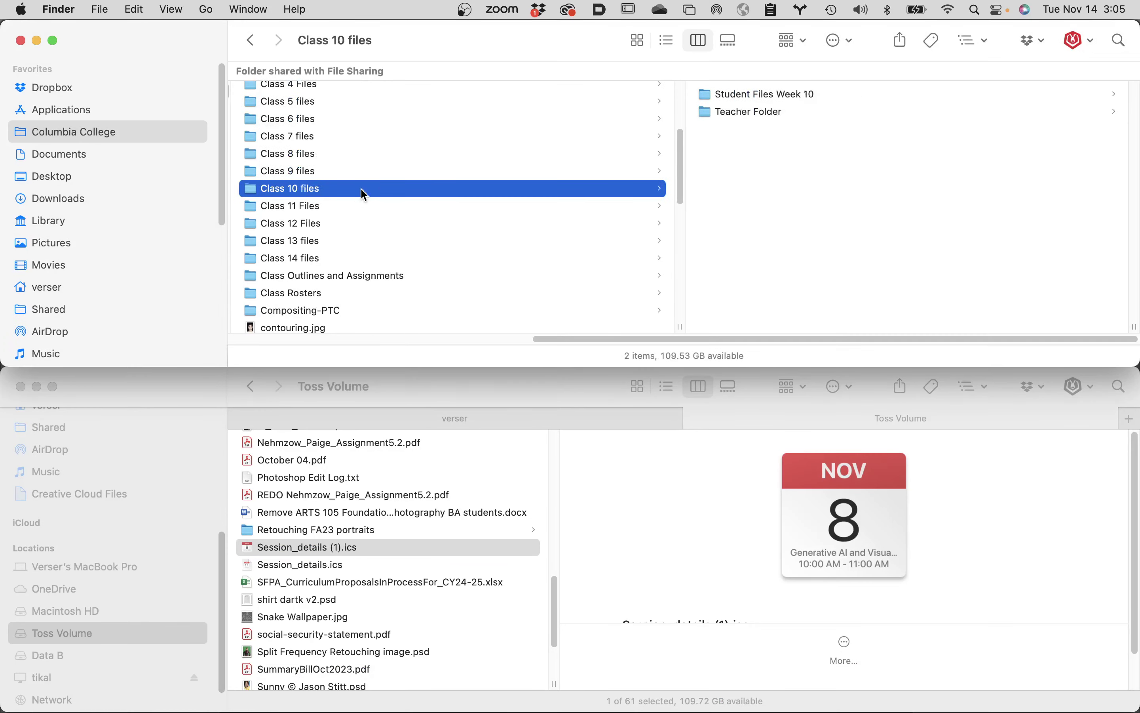
left_click(782, 118)
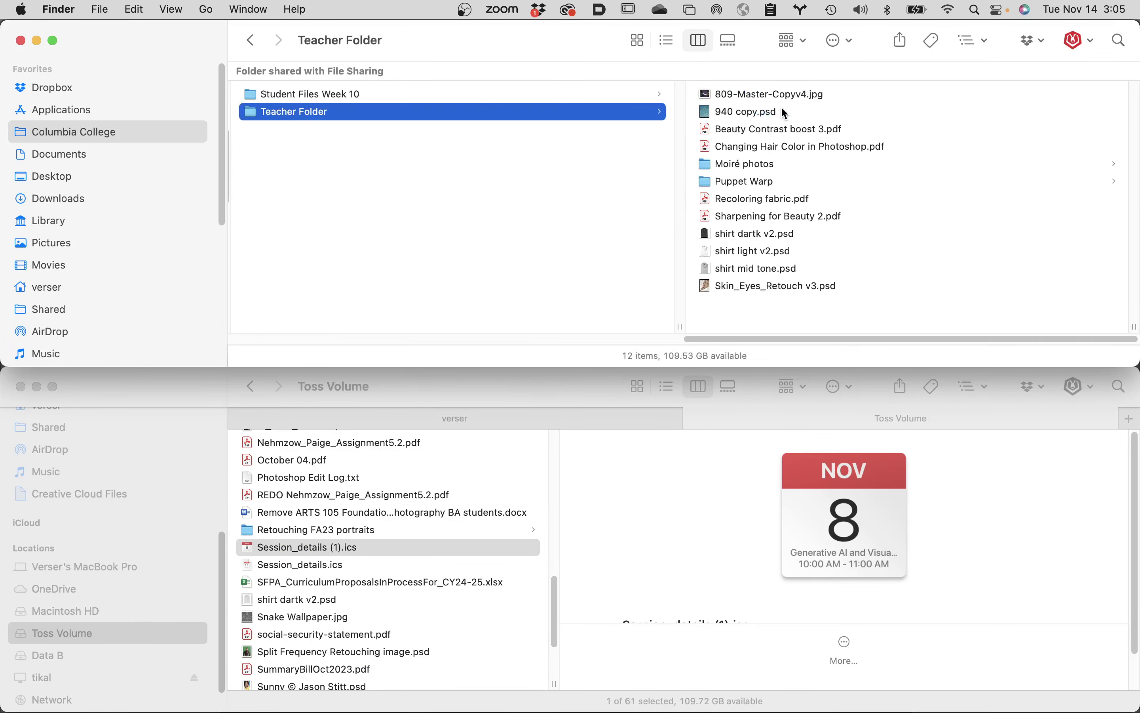
left_click(761, 165)
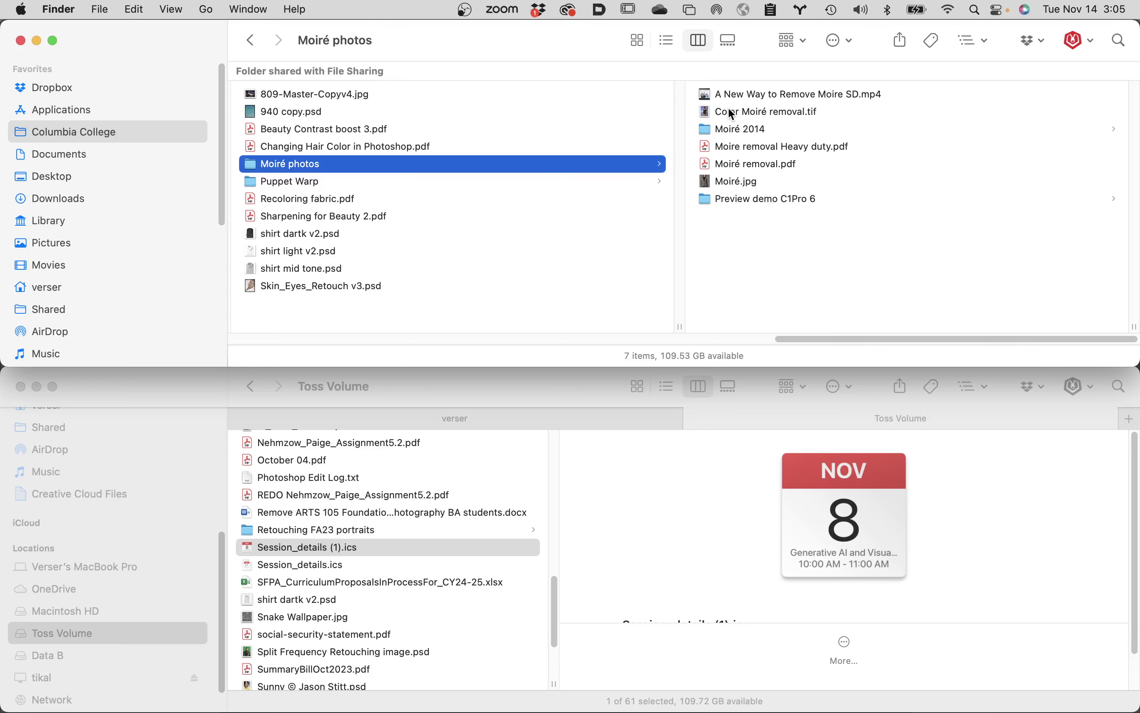
double_click(709, 116)
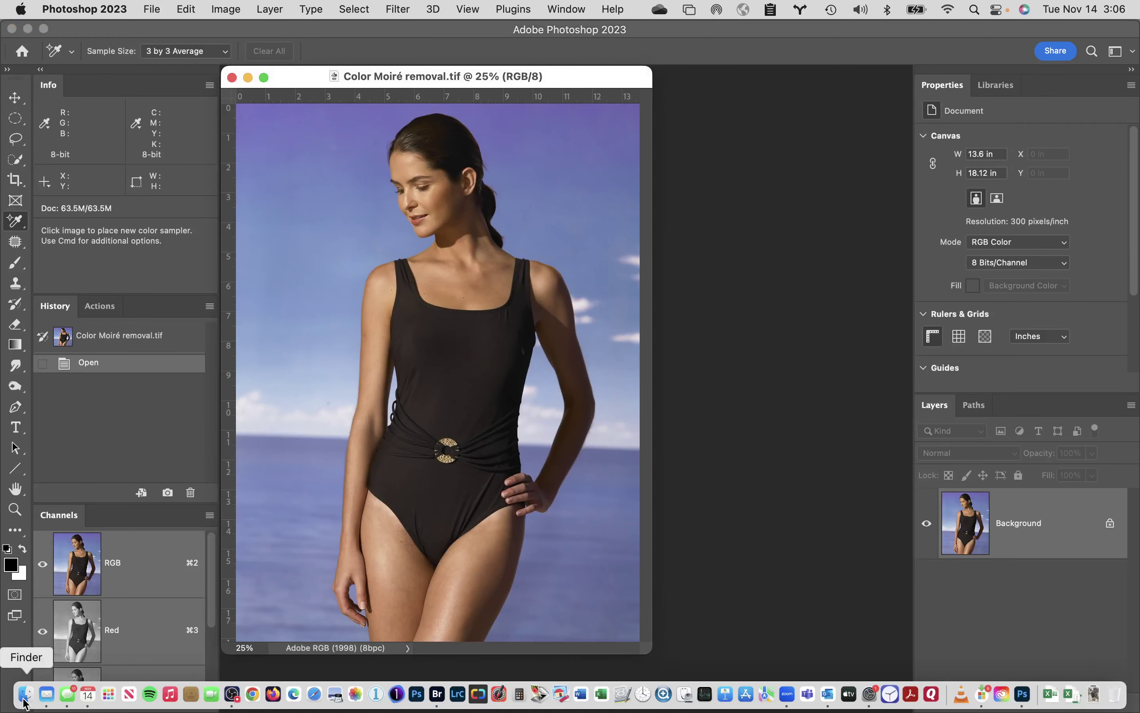
- Return to Finder and open Moiré.jpg from the same Moiré photos folder in Photoshop
left_click(24, 699)
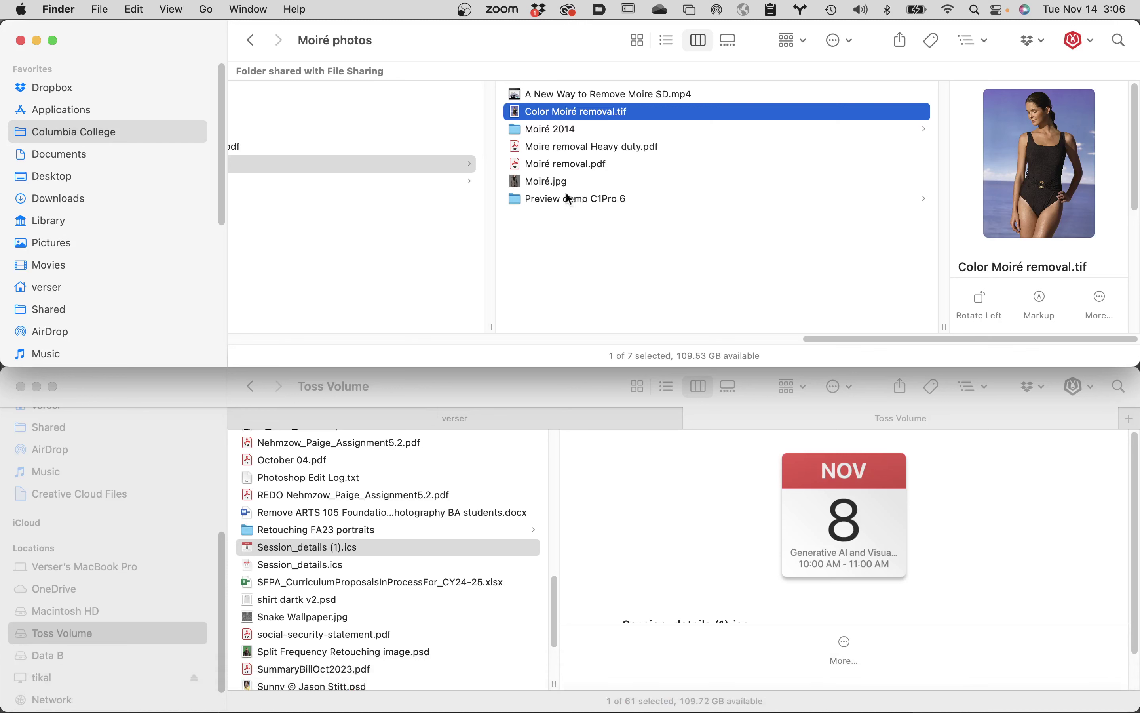
left_click(541, 182)
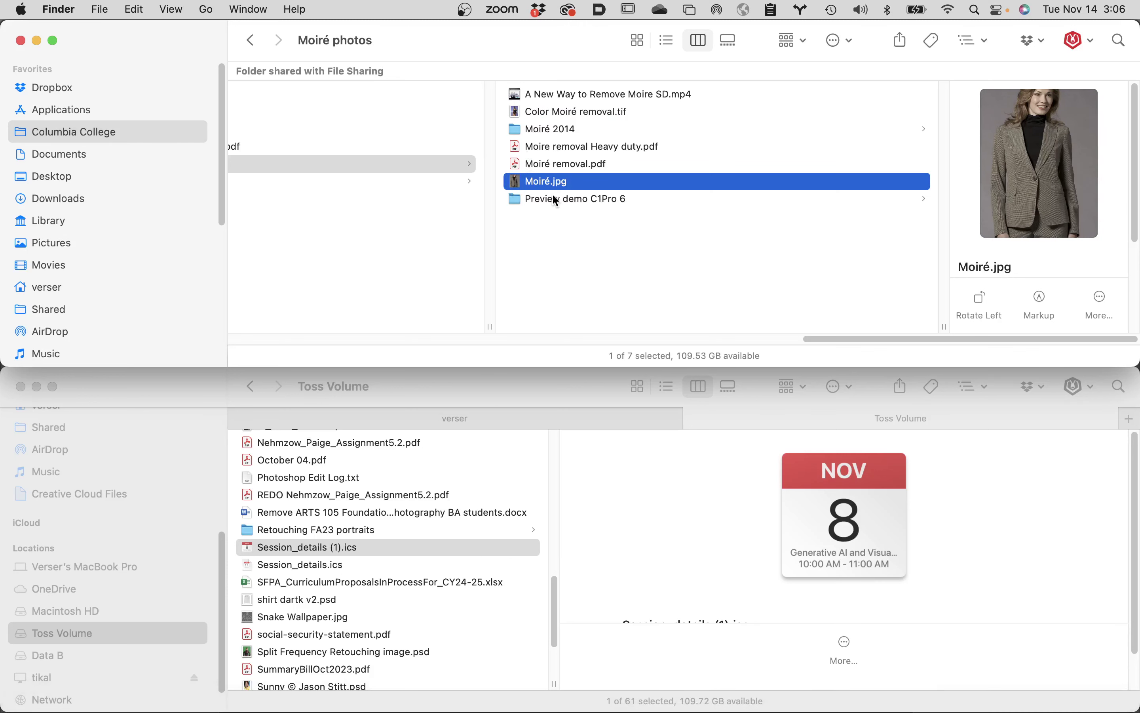
left_click(553, 182)
double_click(524, 184)
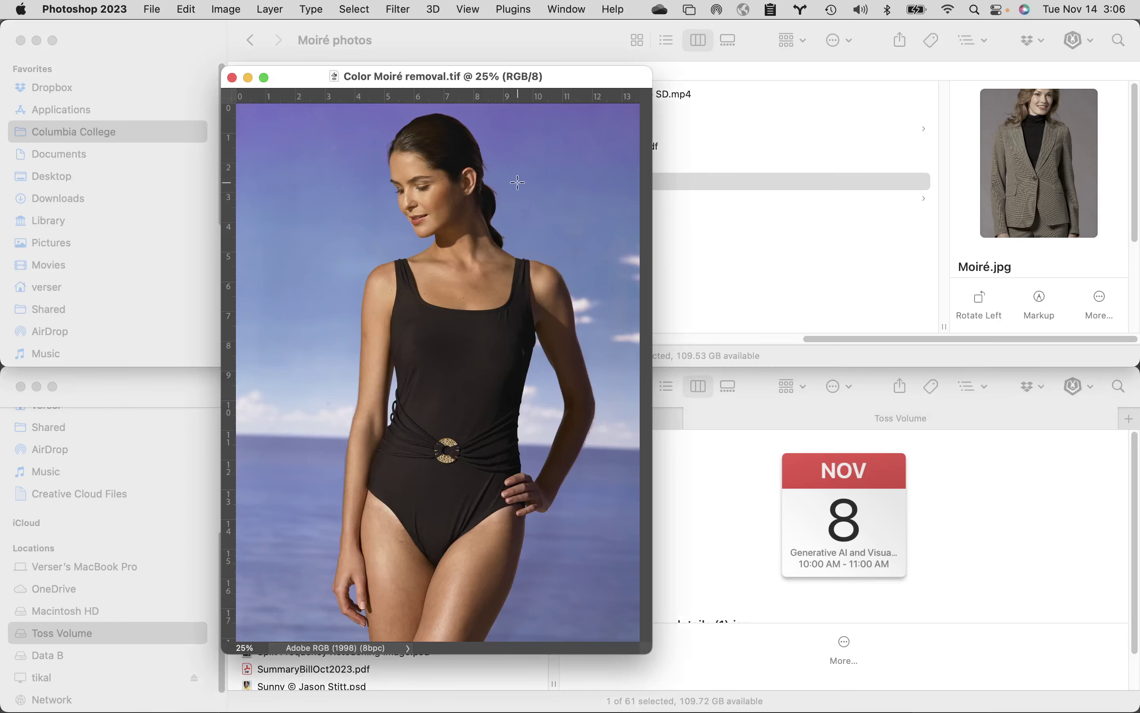
left_click(739, 439)
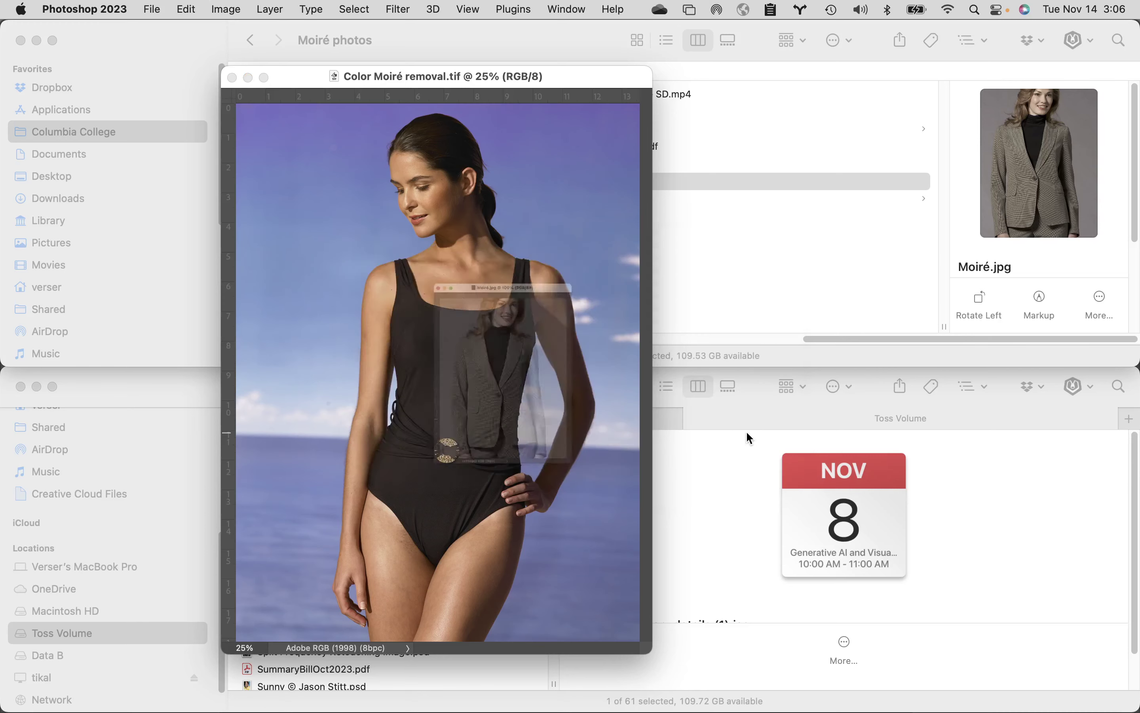
- Hide all other applications and fit the Moiré.jpg image to the screen
left_click(102, 7)
left_click(124, 137)
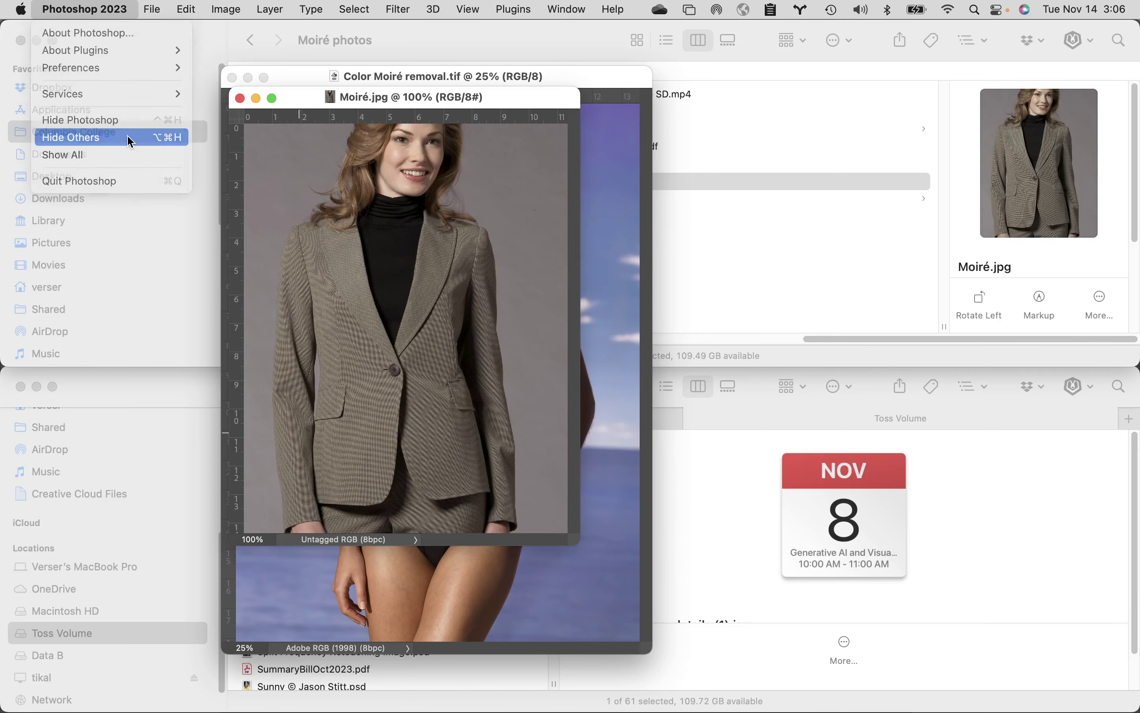
left_click(16, 490)
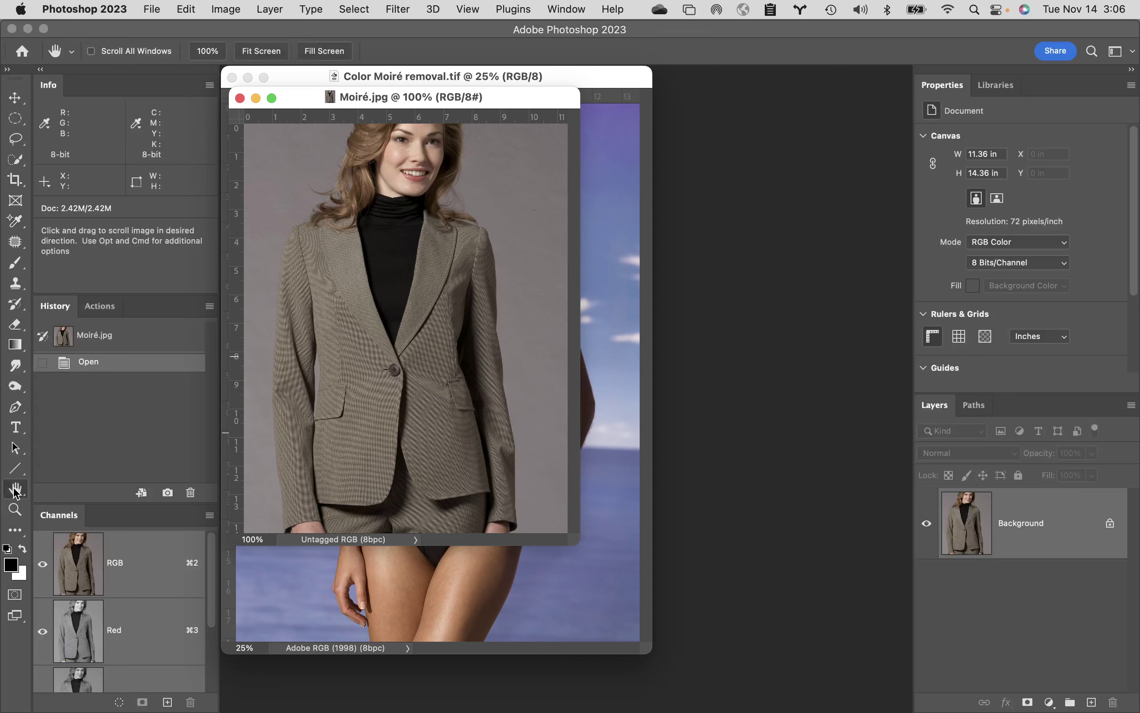
double_click(16, 490)
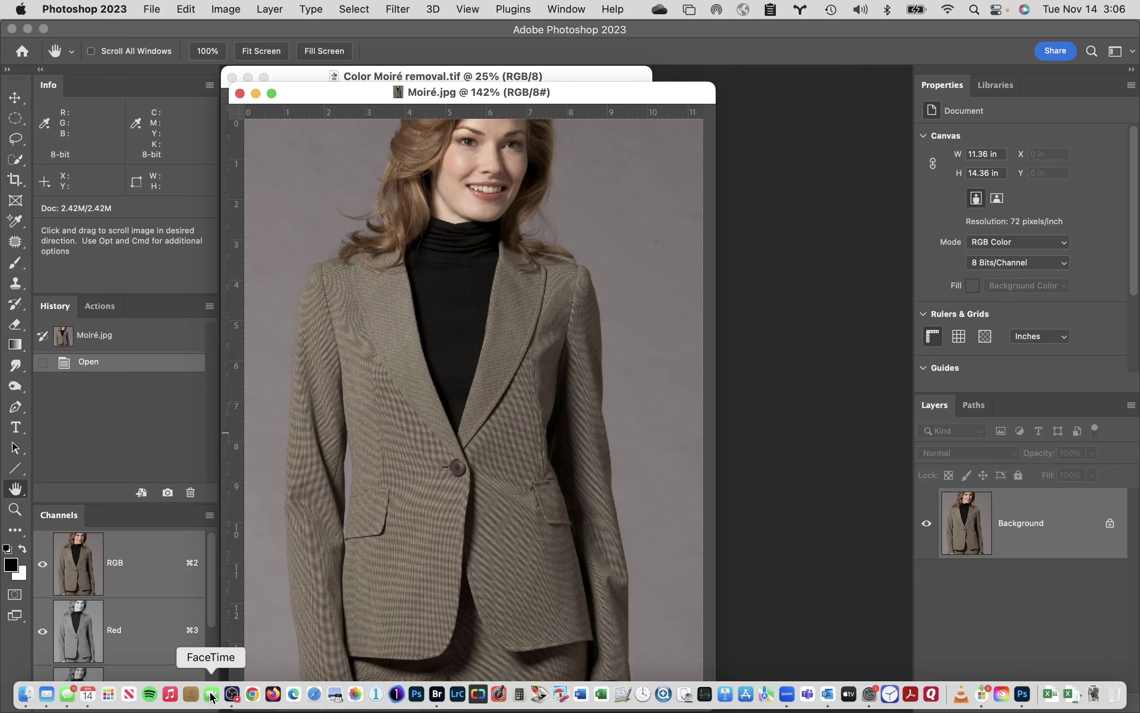
- Switch to Chrome and search Google for images of moire
left_click(253, 693)
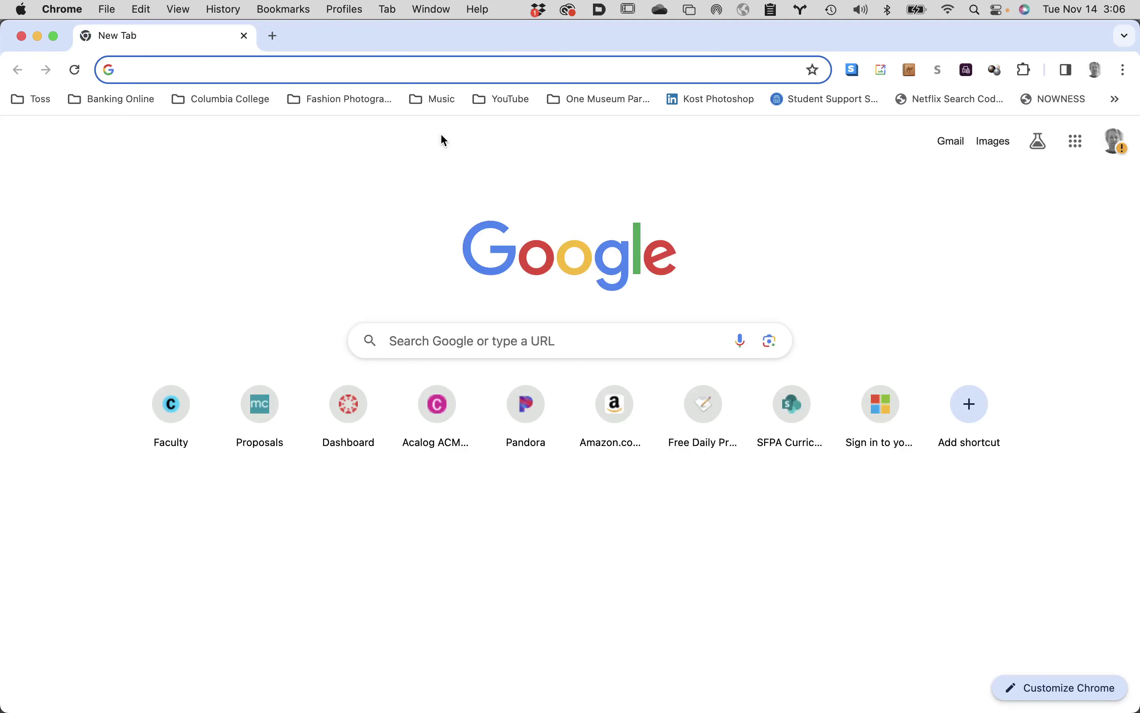
type("moire")
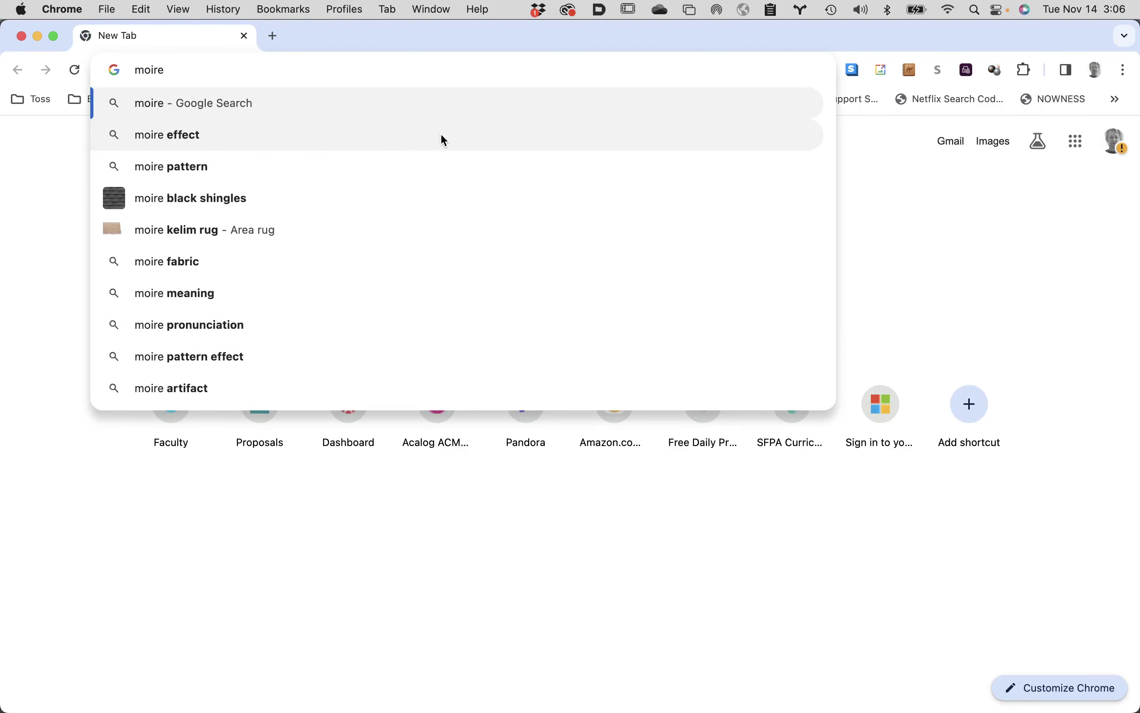
key("Return")
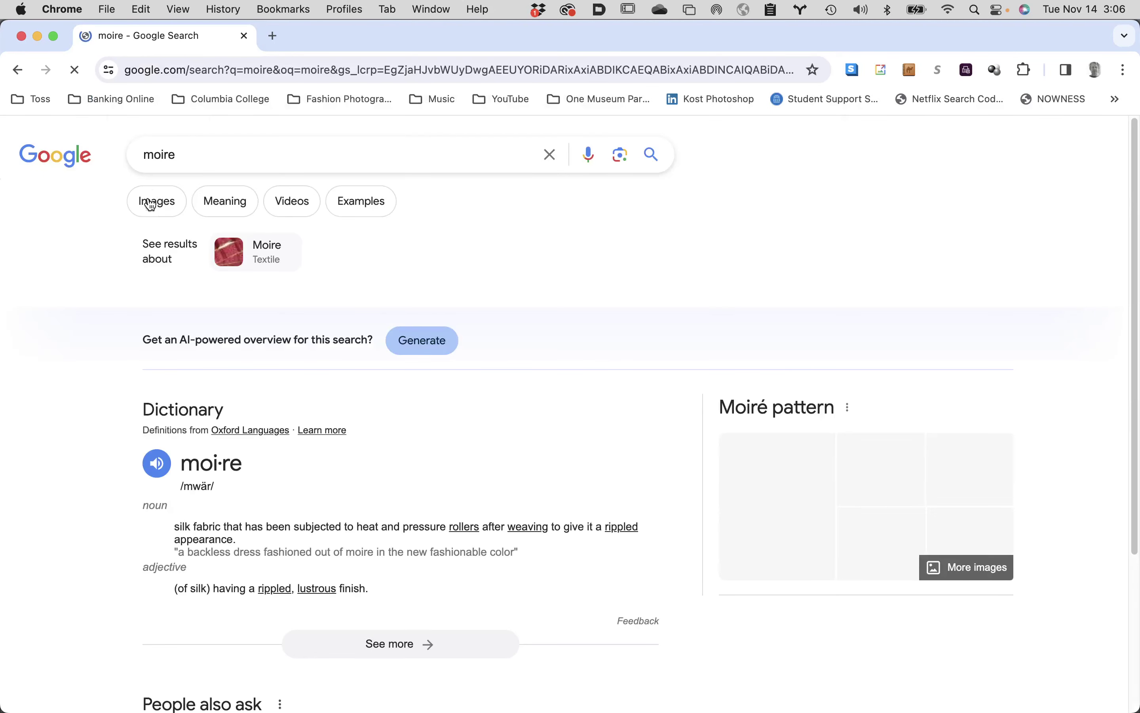
left_click(151, 203)
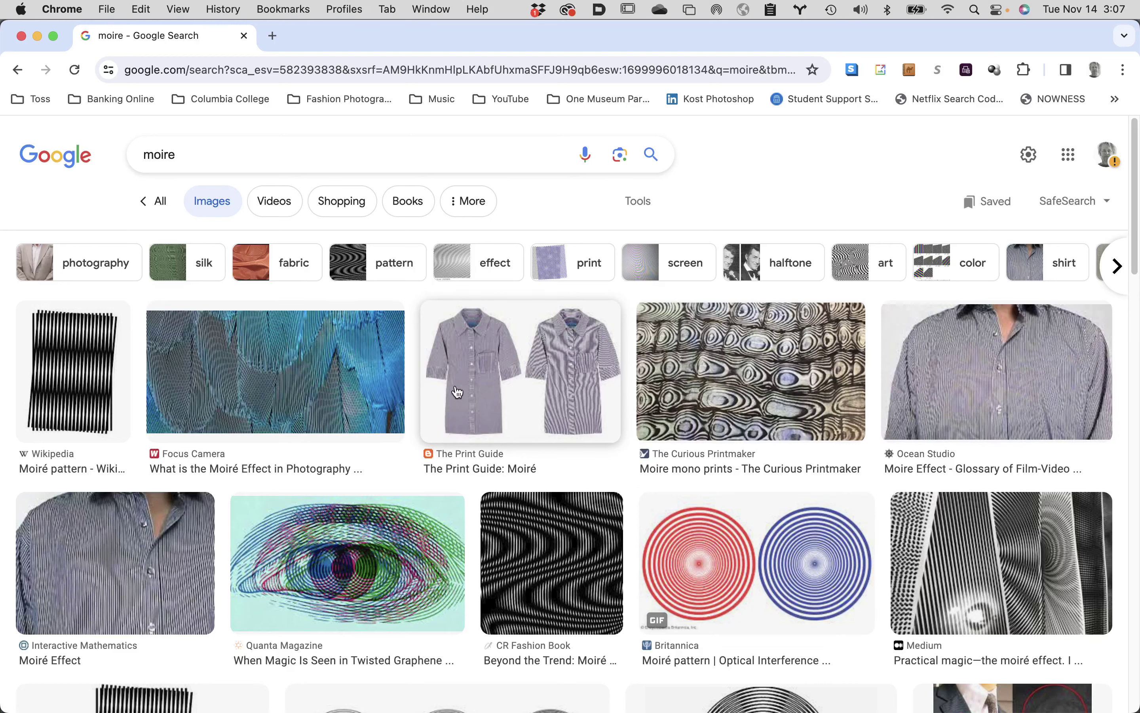
- Browse the video results for moire to look for a demonstration of the effect
left_click(264, 198)
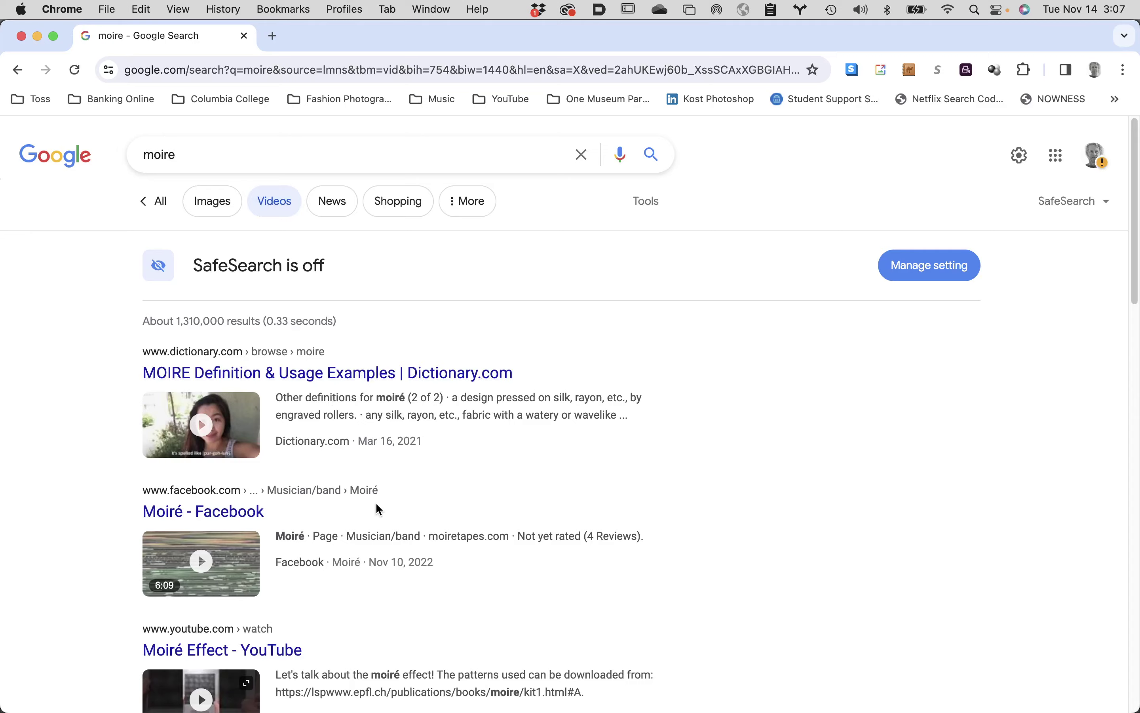
scroll(376, 502, "down", 4)
scroll(375, 501, "down", 12)
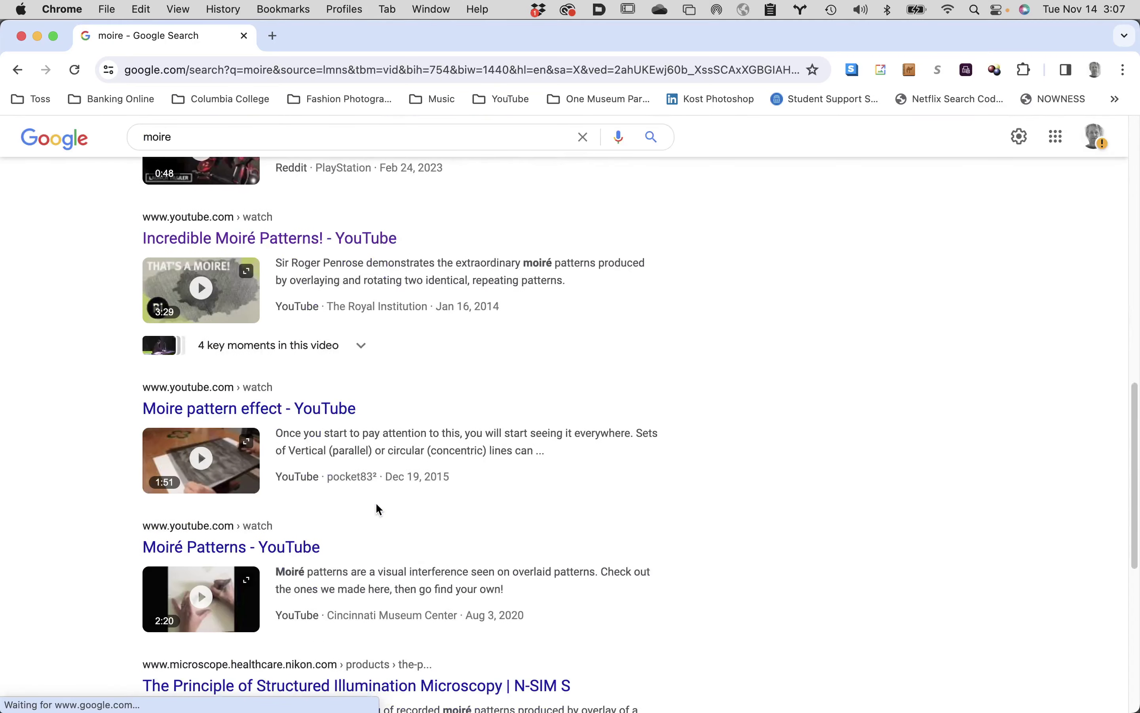
scroll(375, 501, "up", 10)
scroll(374, 502, "up", 6)
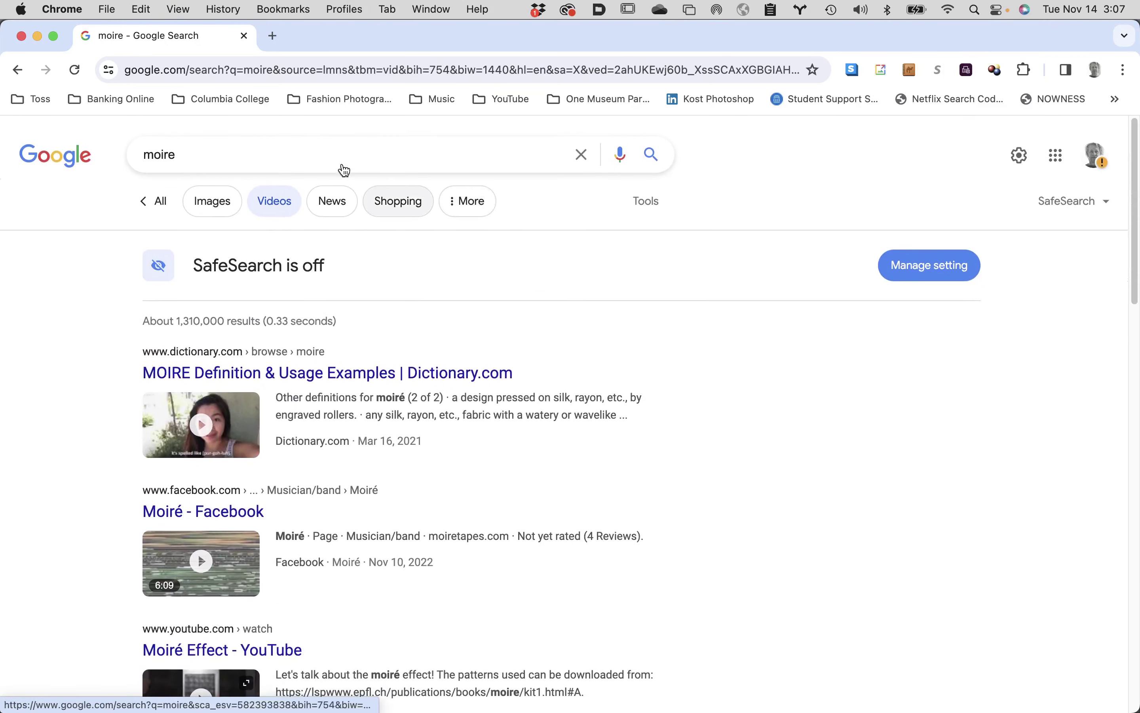
scroll(369, 513, "down", 20)
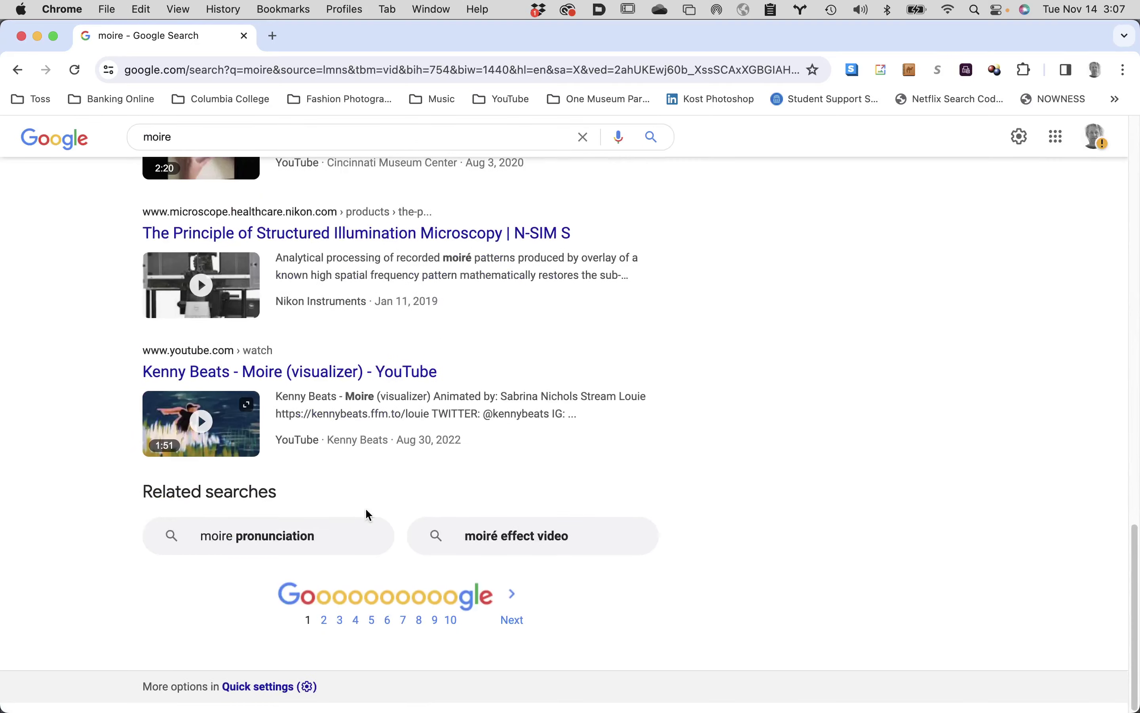
scroll(367, 510, "up", 15)
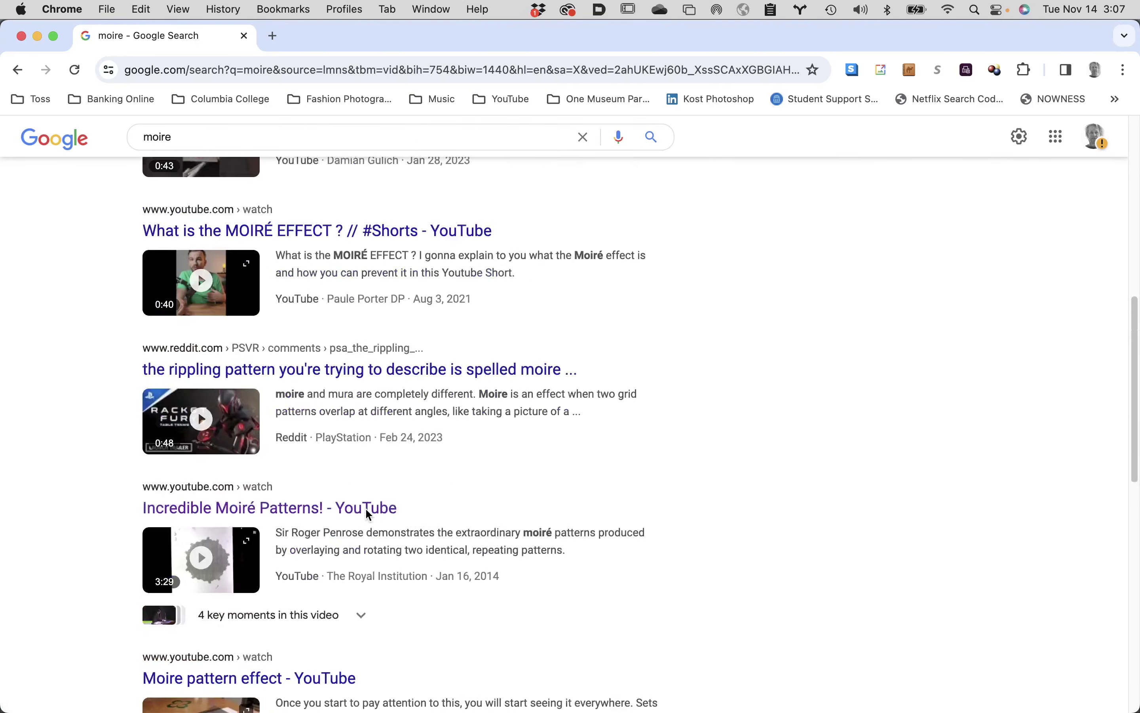
scroll(367, 510, "up", 3)
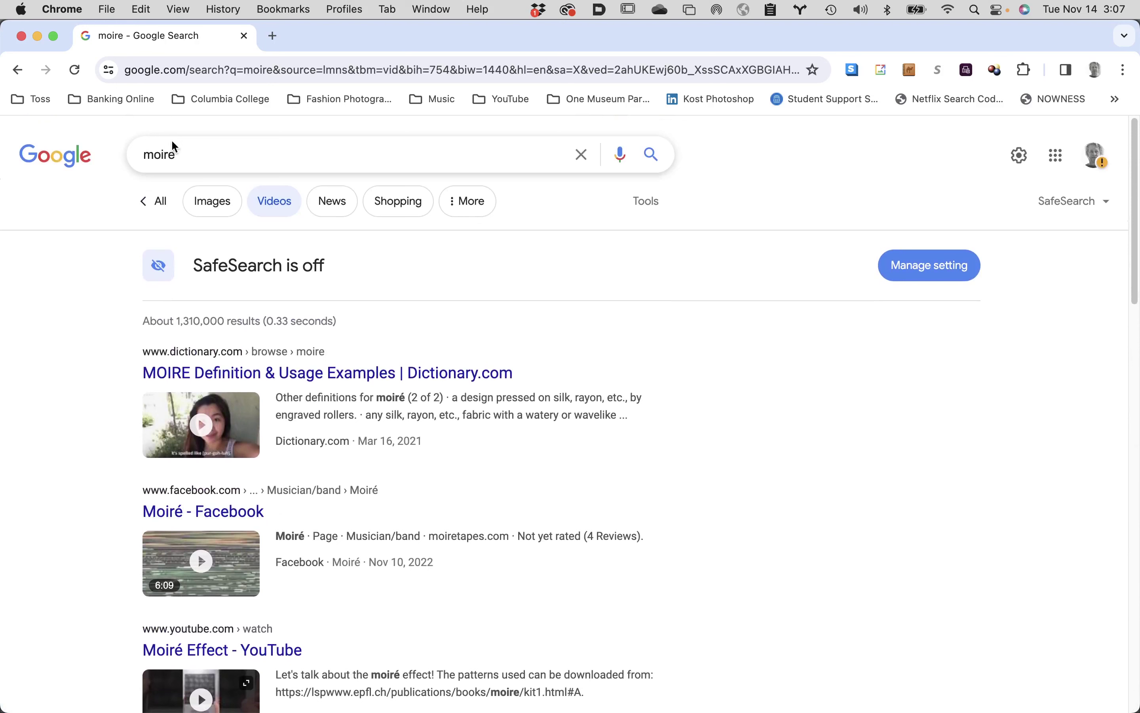
- Change the search to "wiki moire" and show the image results
left_click(144, 159)
type("wiki")
key("Return")
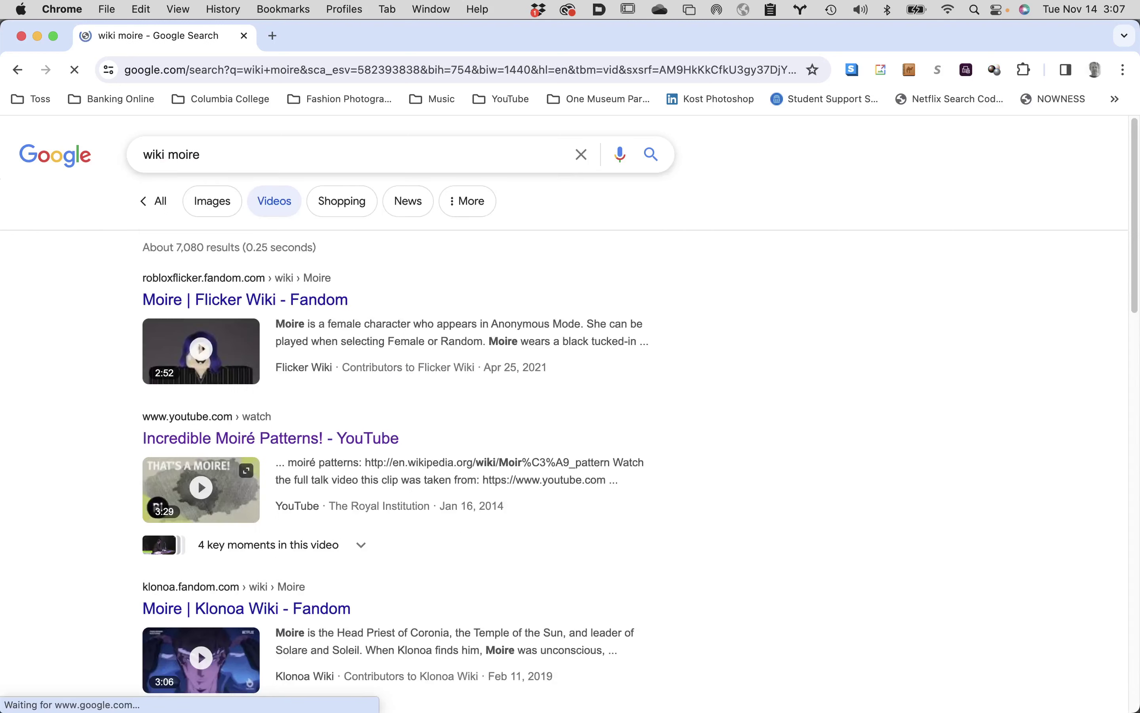
left_click(213, 202)
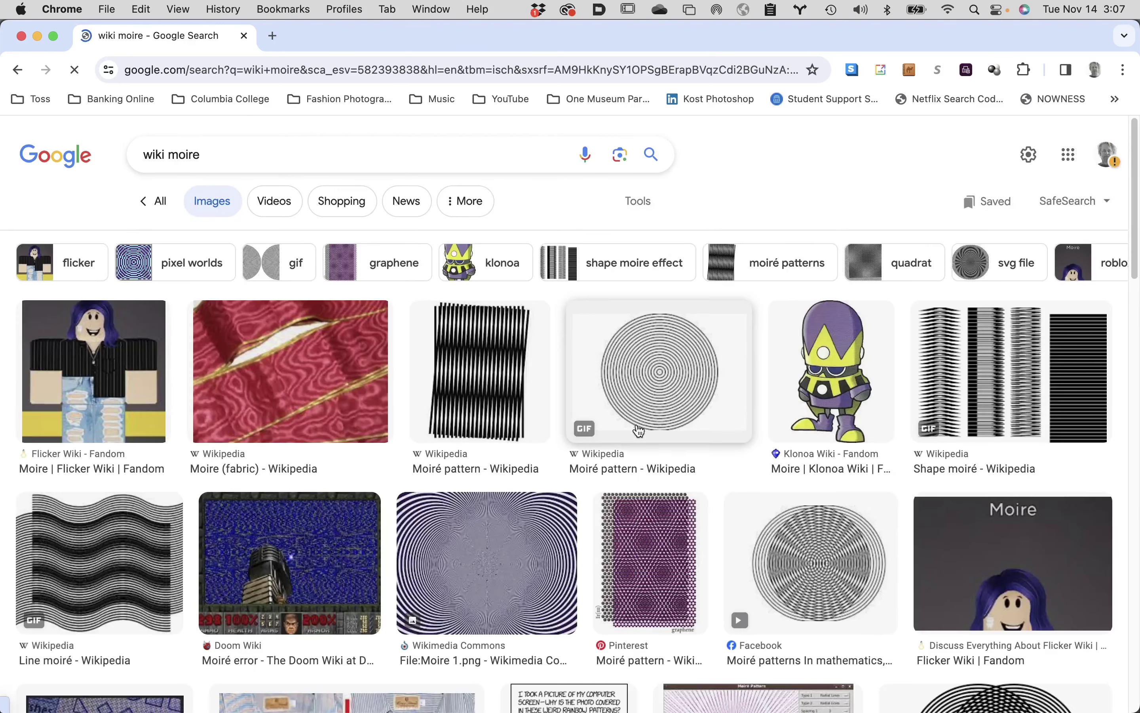
- Open Wikipedia's Moiré pattern article from the animated concentric-circles image and look through its pattern formation section
left_click(669, 396)
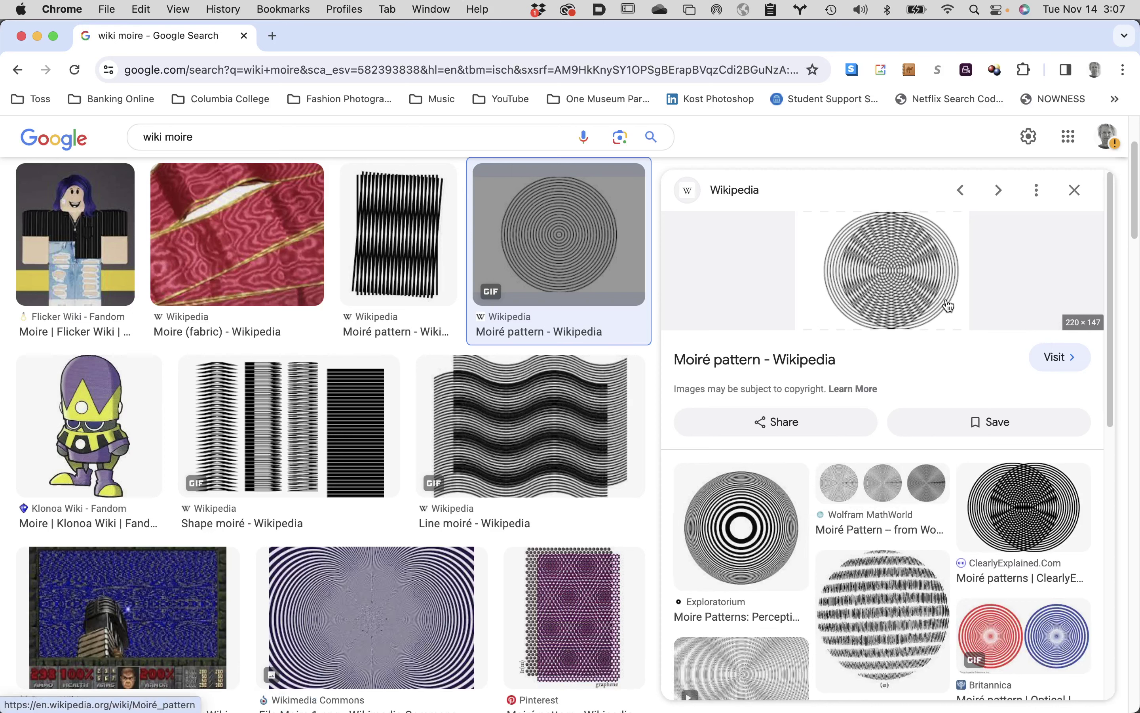
left_click(1067, 358)
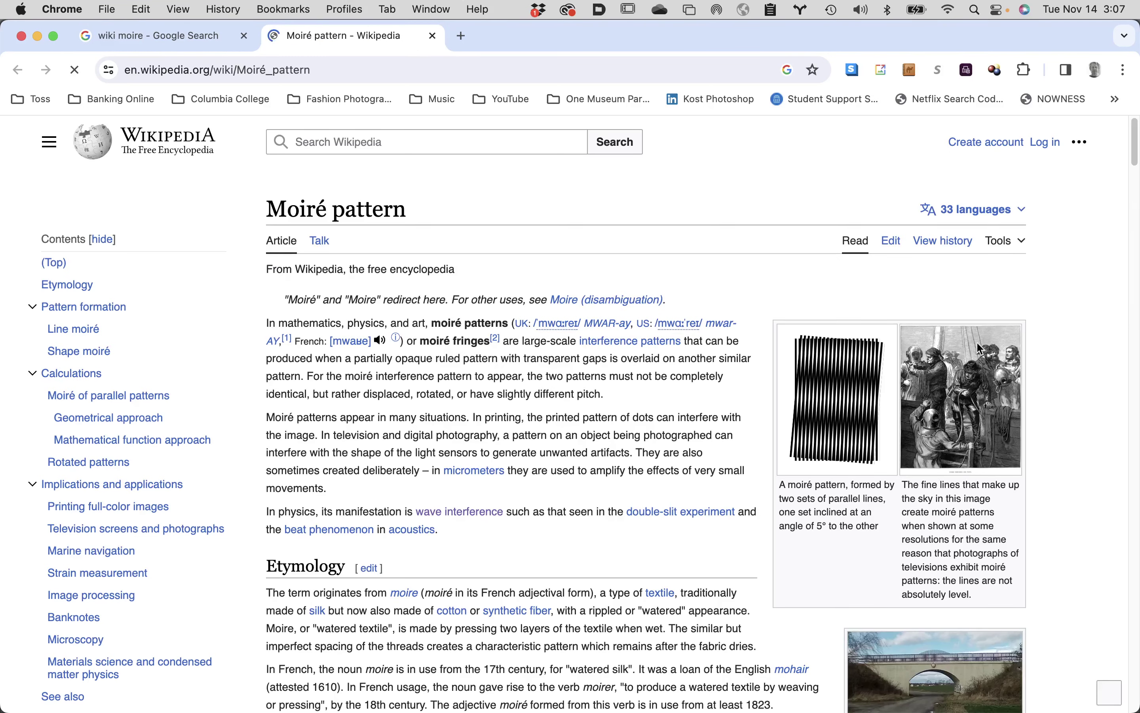
scroll(709, 424, "down", 15)
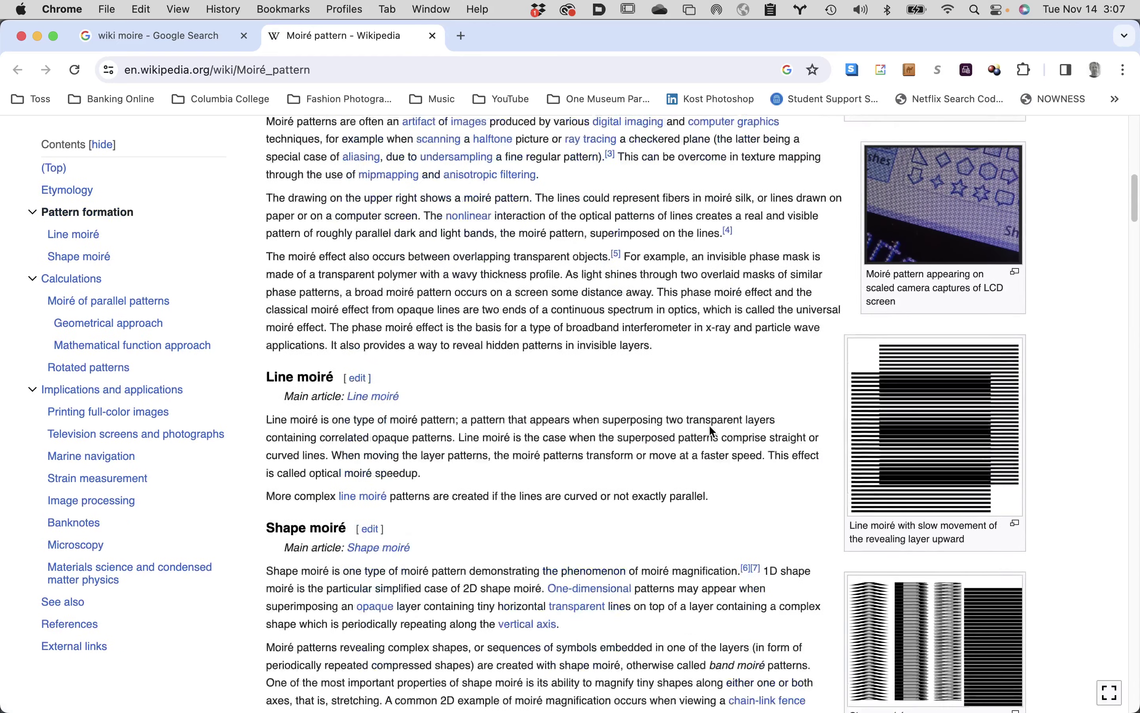
- Scroll the Wikipedia moiré article to the concentric-circles example, view its animation full size, and close the article
scroll(709, 424, "down", 8)
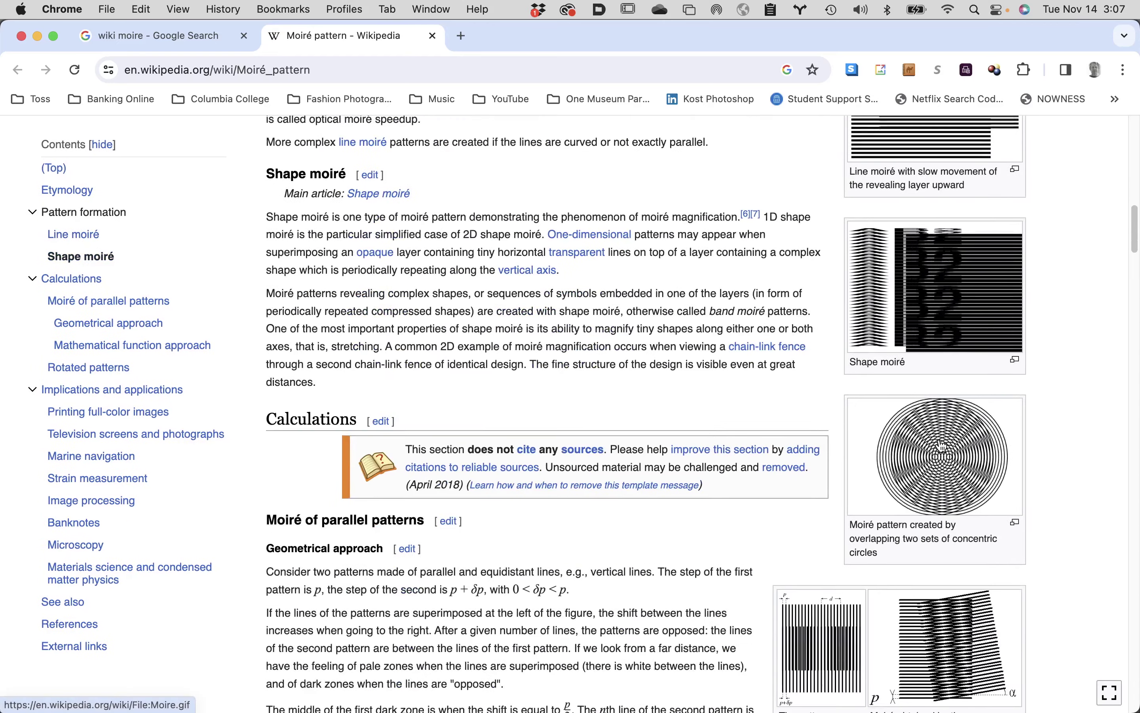
left_click(942, 445)
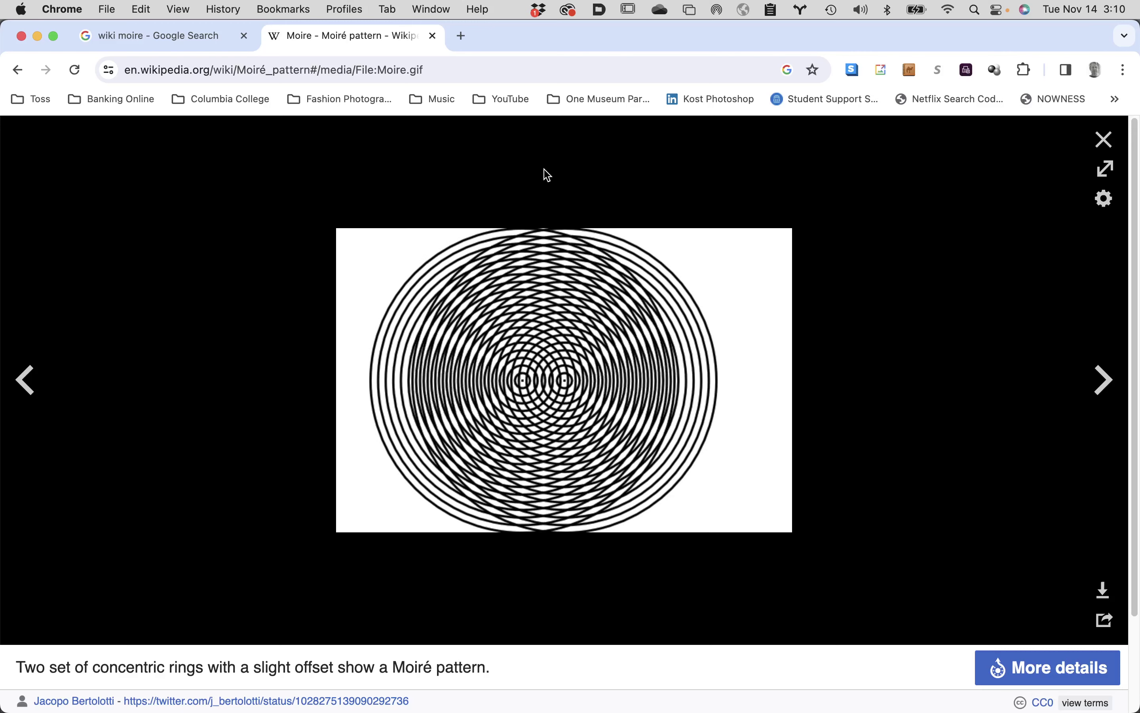
left_click(433, 36)
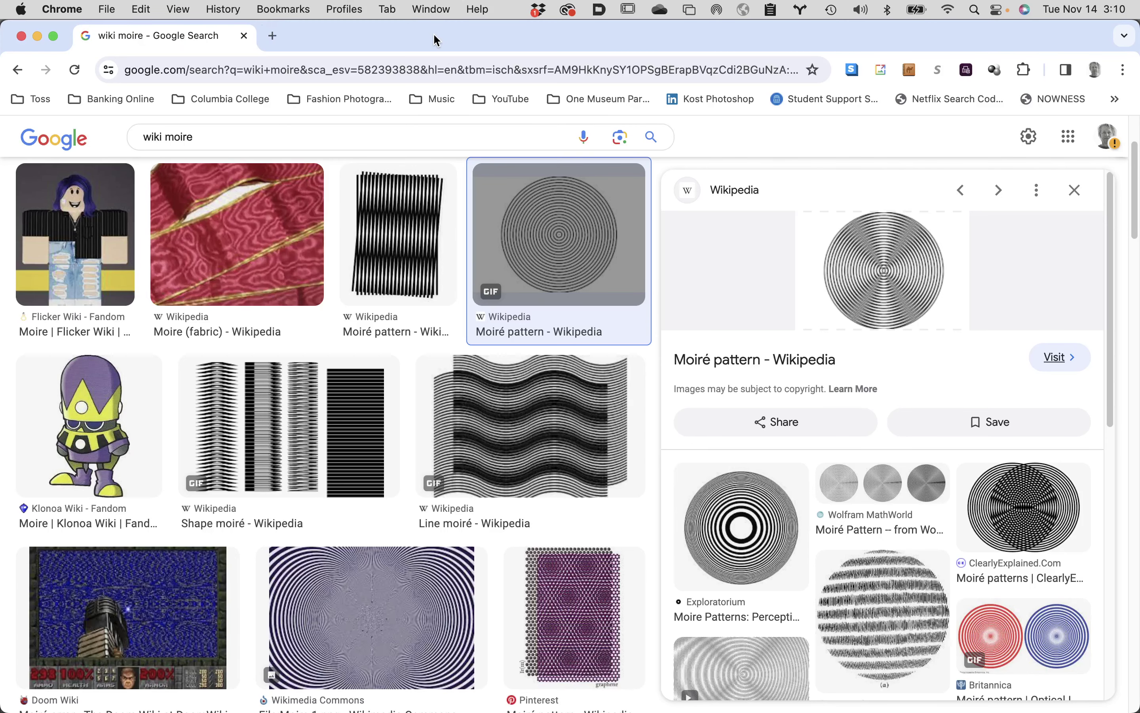
- Switch to Photoshop and force-quit the Photoshop 2024 instance, keeping Photoshop 2023 open
mouse_move(335, 695)
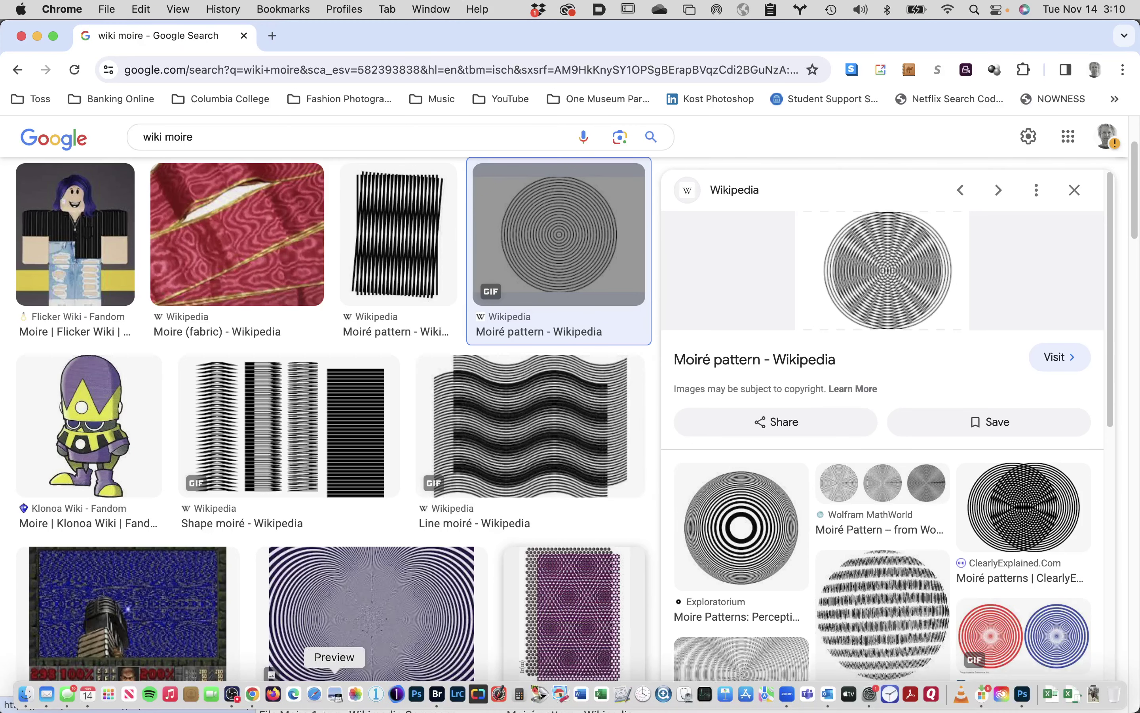
left_click(417, 695)
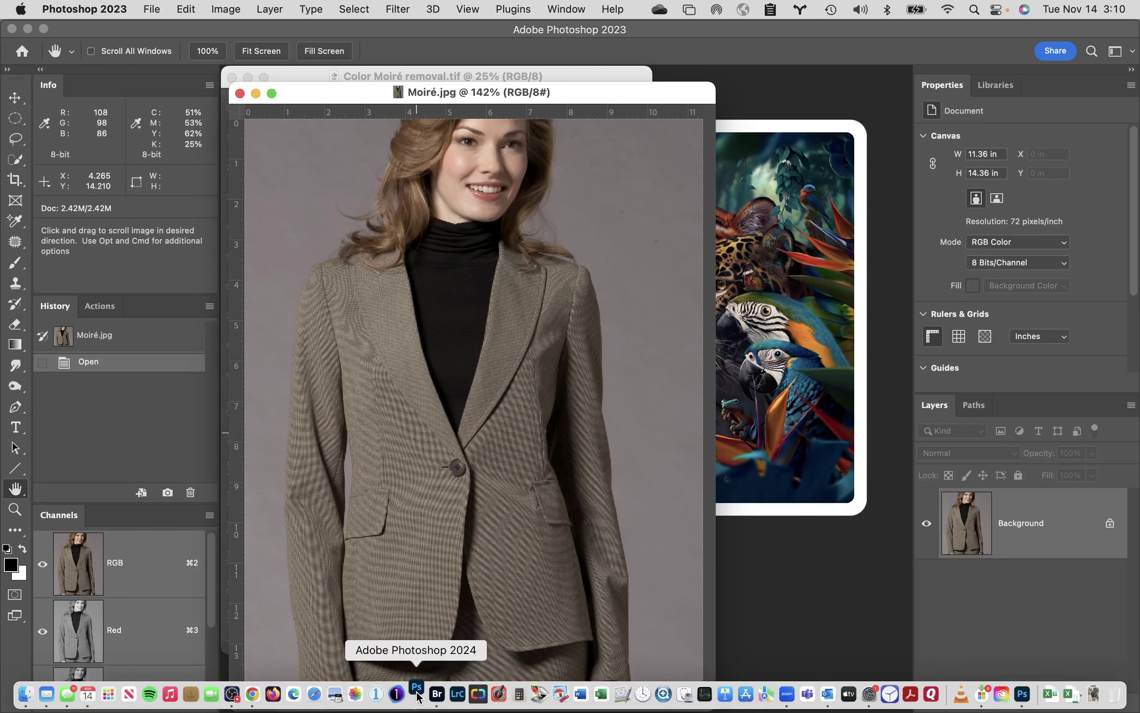
right_click(416, 697)
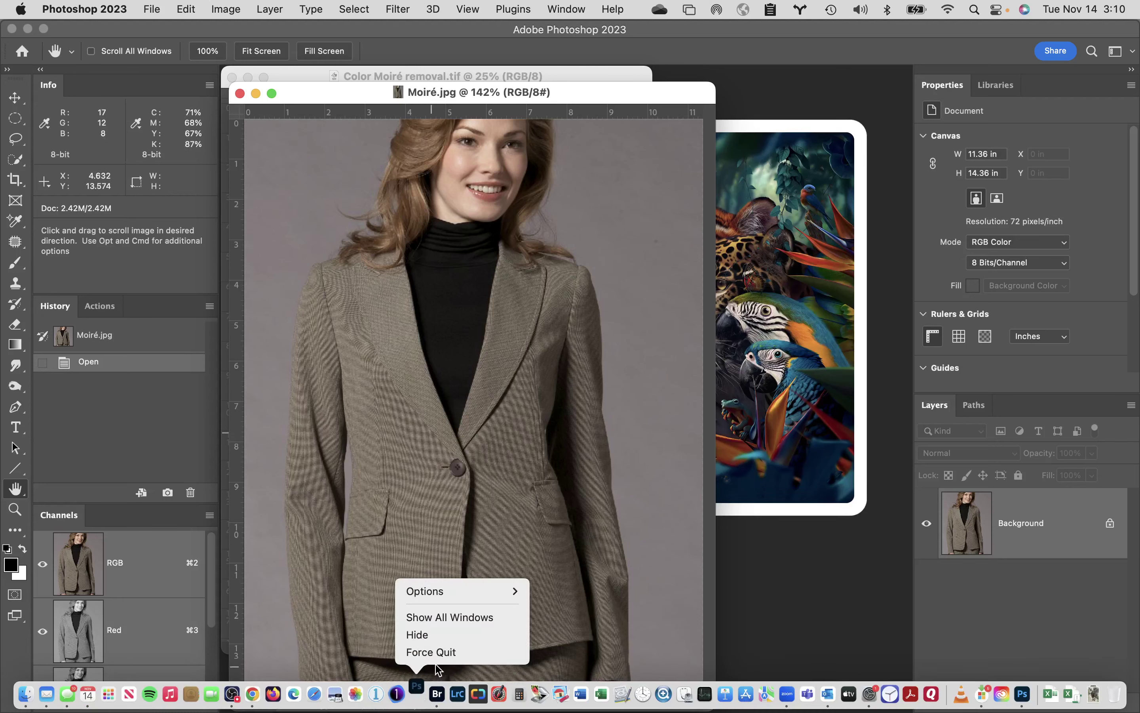
left_click(452, 653)
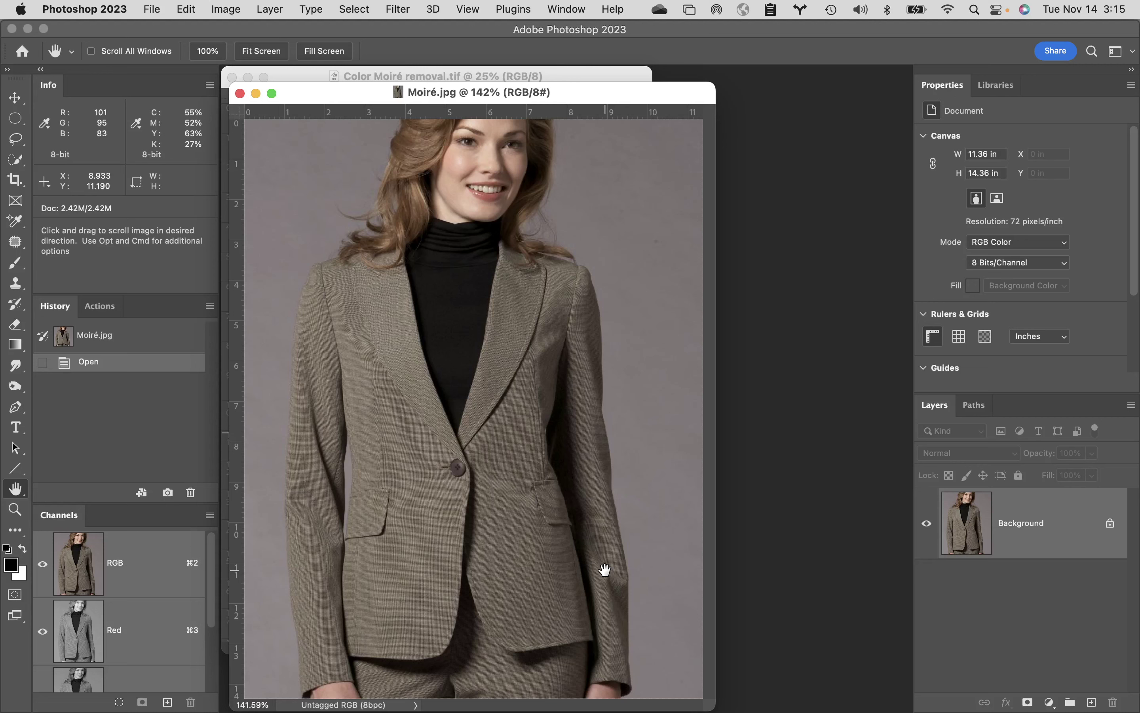
- Close Moiré.jpg and magnify the swimsuit fabric in Color Moiré removal.tif to 200%
left_click(239, 94)
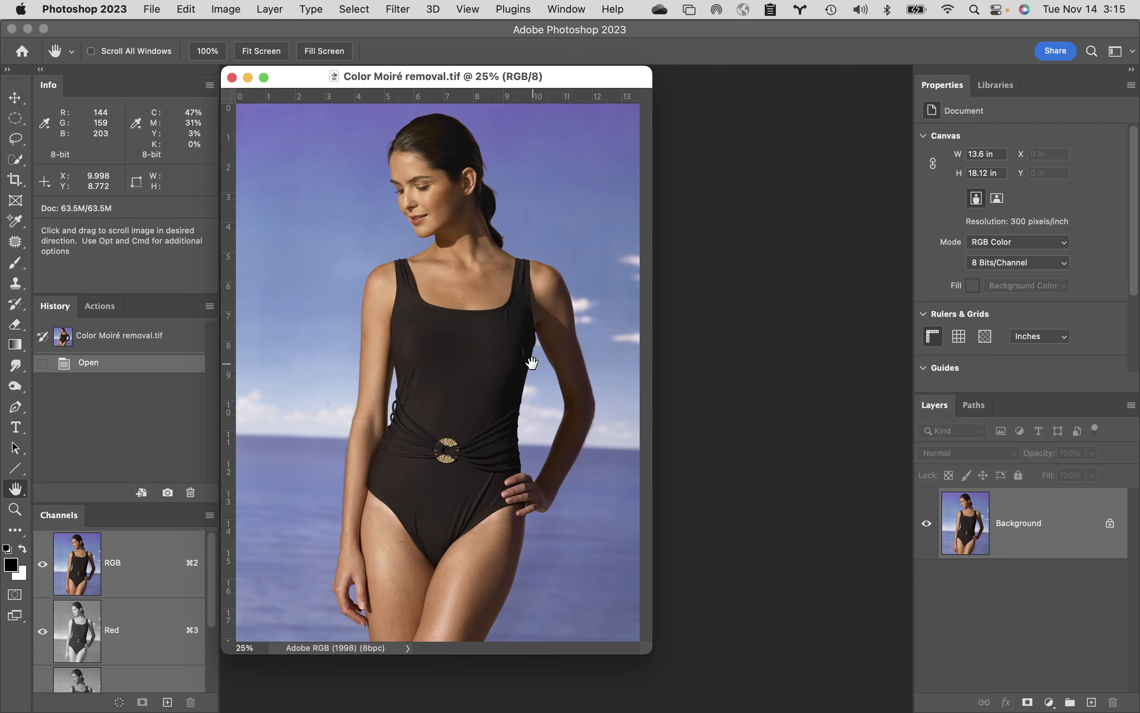
left_click(421, 329, "super")
left_click(490, 390, "super")
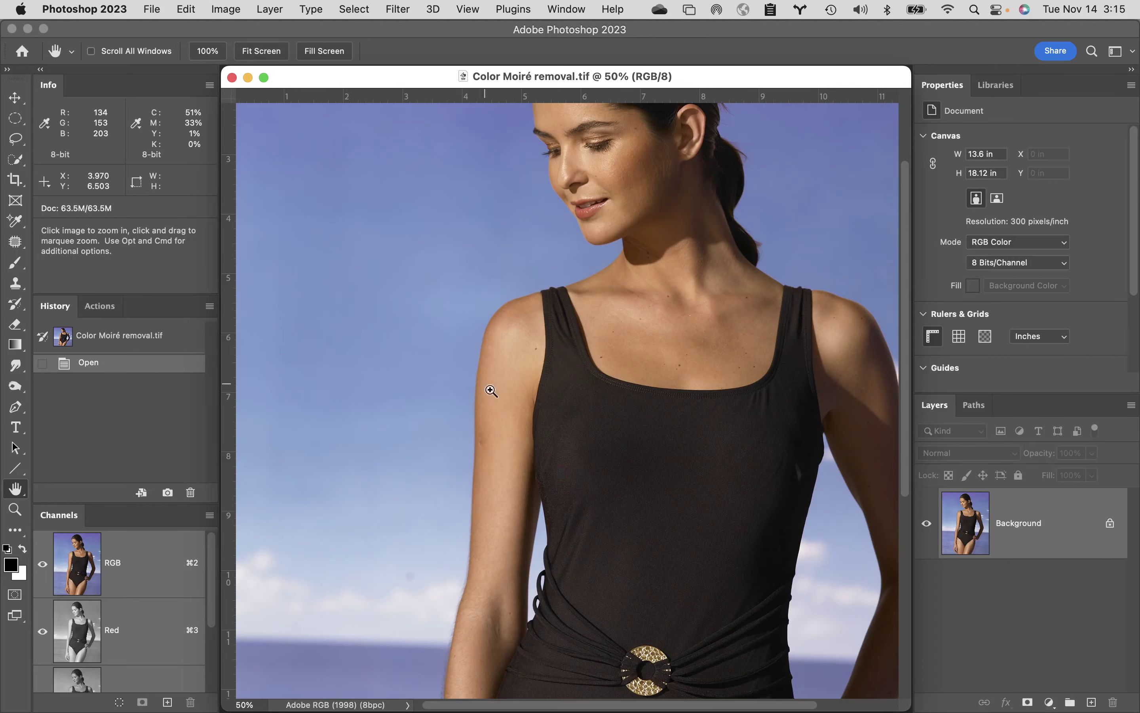
left_click(584, 474, "super")
left_click(591, 463, "super")
left_click(533, 377, "super")
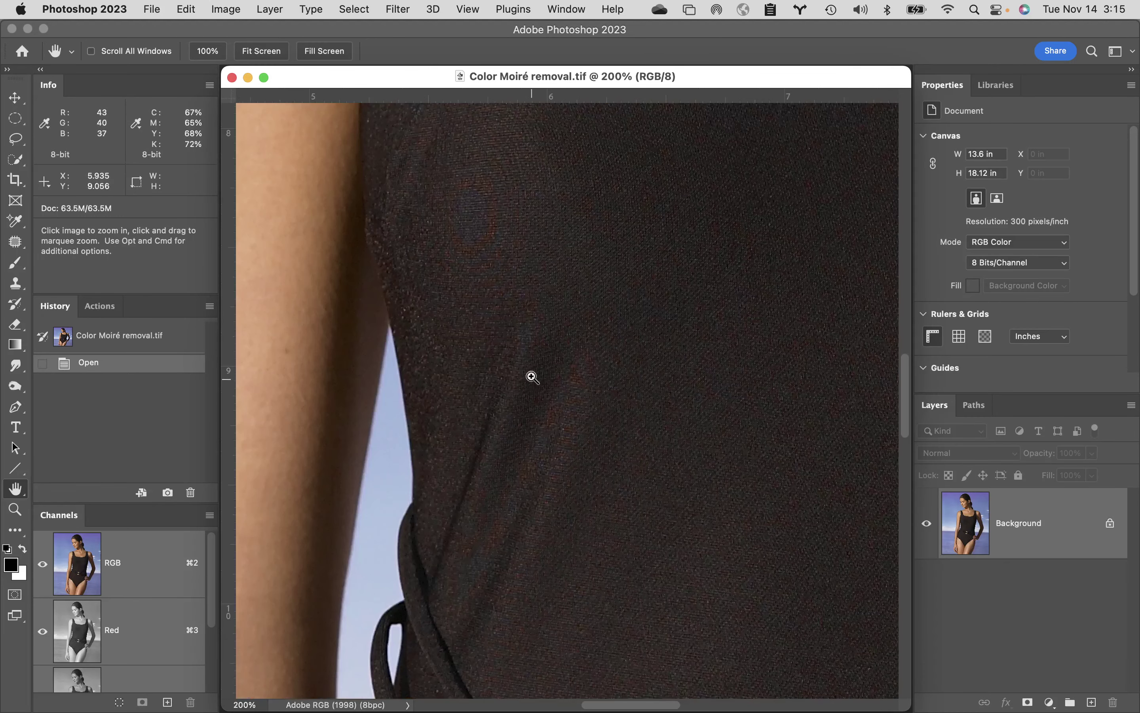
- Examine the swimsuit fabric from the side seam to the waist buckle for colour moiré
left_click_drag(626, 313, 719, 482)
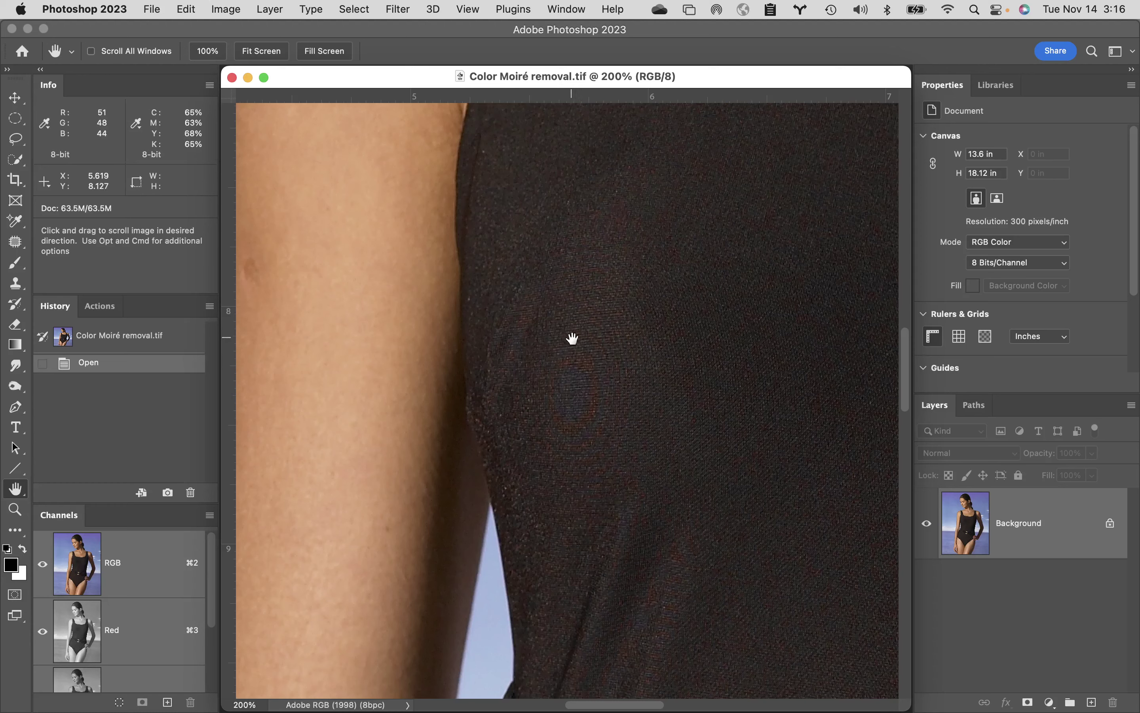
left_click_drag(572, 334, 240, 422)
left_click_drag(661, 550, 481, 440)
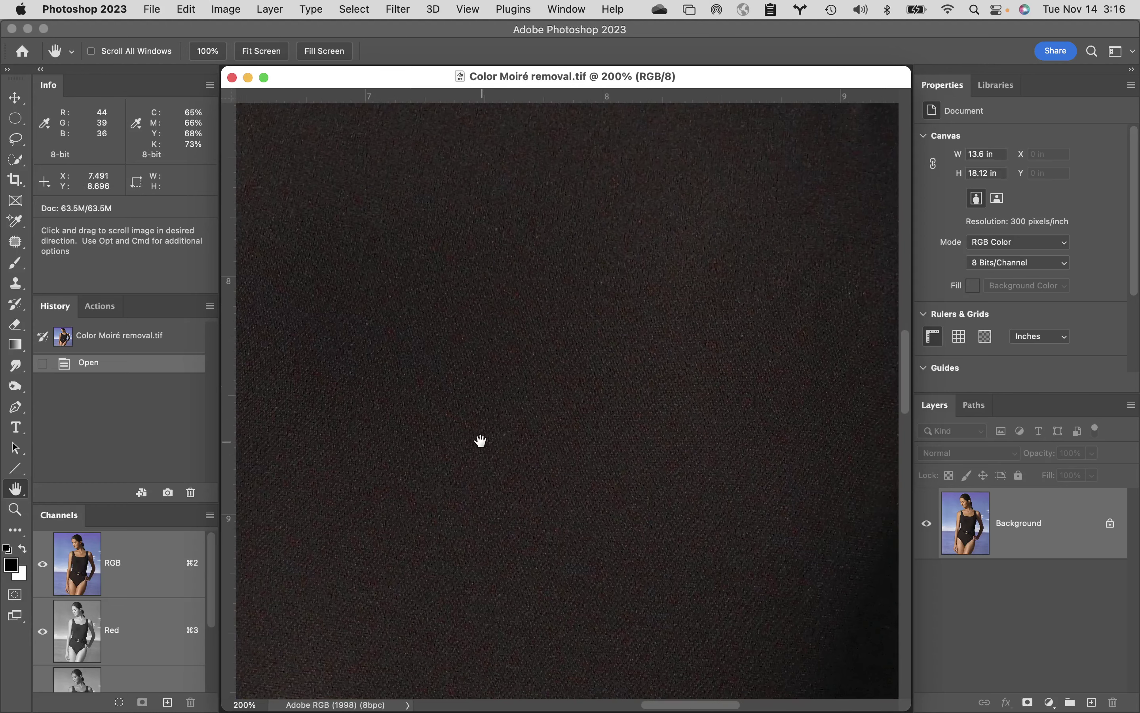
left_click_drag(601, 450, 519, 385)
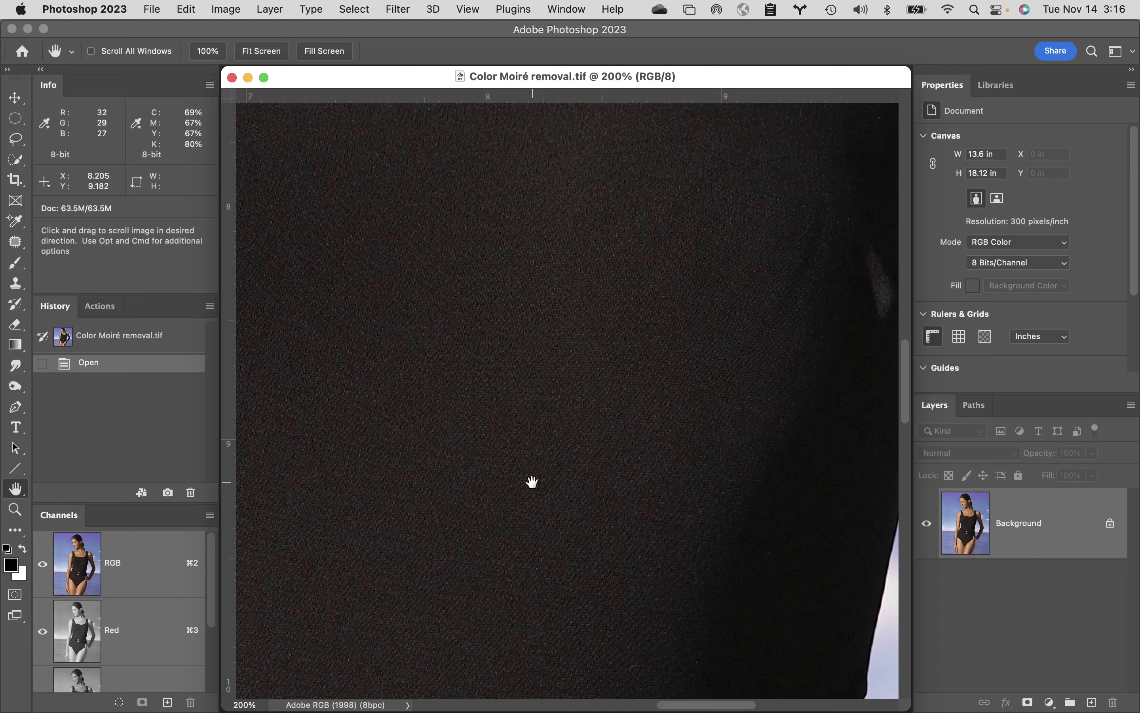
left_click_drag(493, 461, 657, 313)
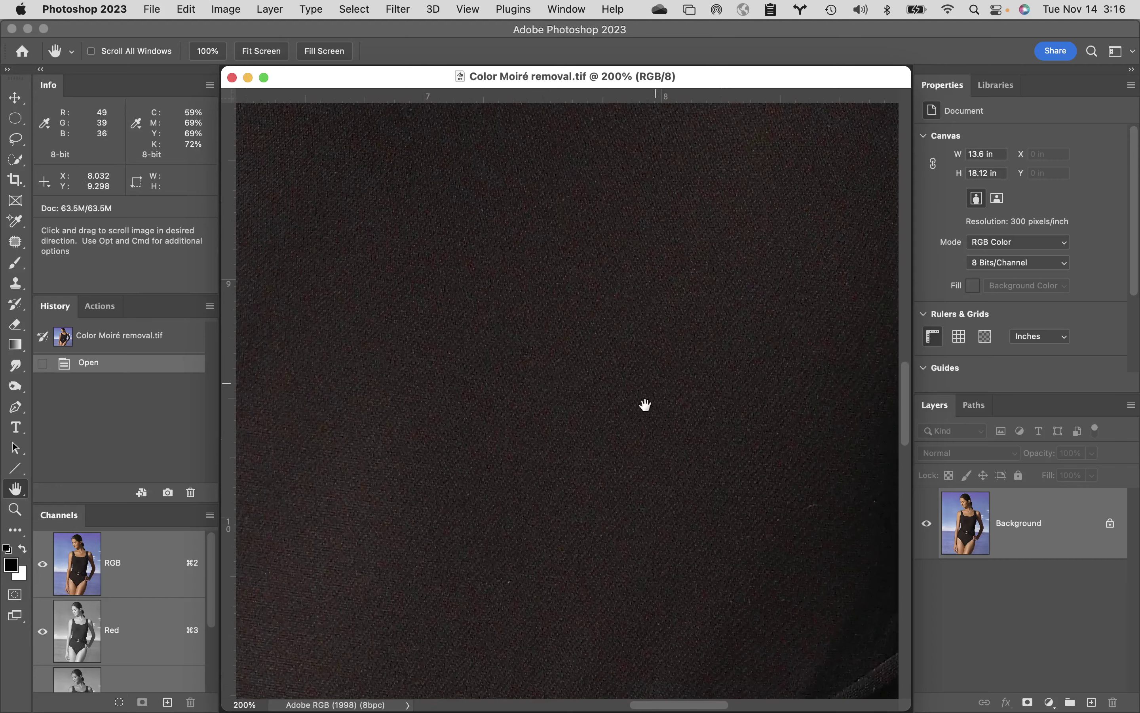
left_click_drag(646, 402, 747, 215)
left_click_drag(597, 286, 842, 305)
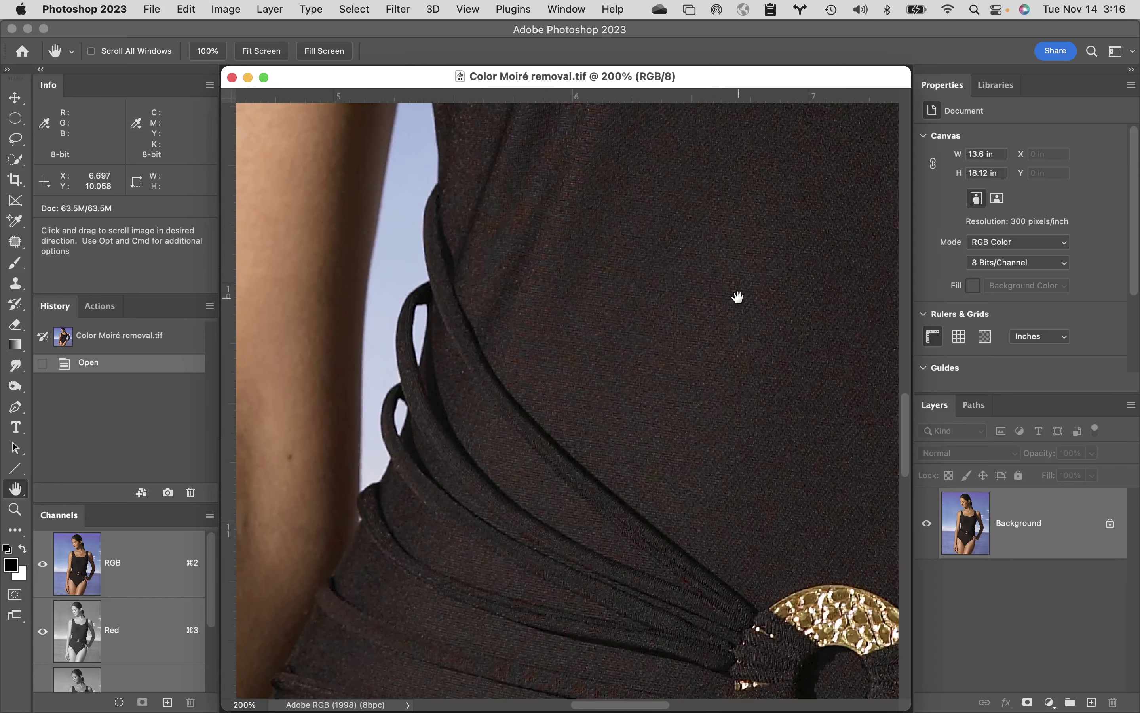
left_click_drag(738, 297, 791, 532)
left_click_drag(740, 475, 728, 574)
left_click_drag(726, 446, 694, 551)
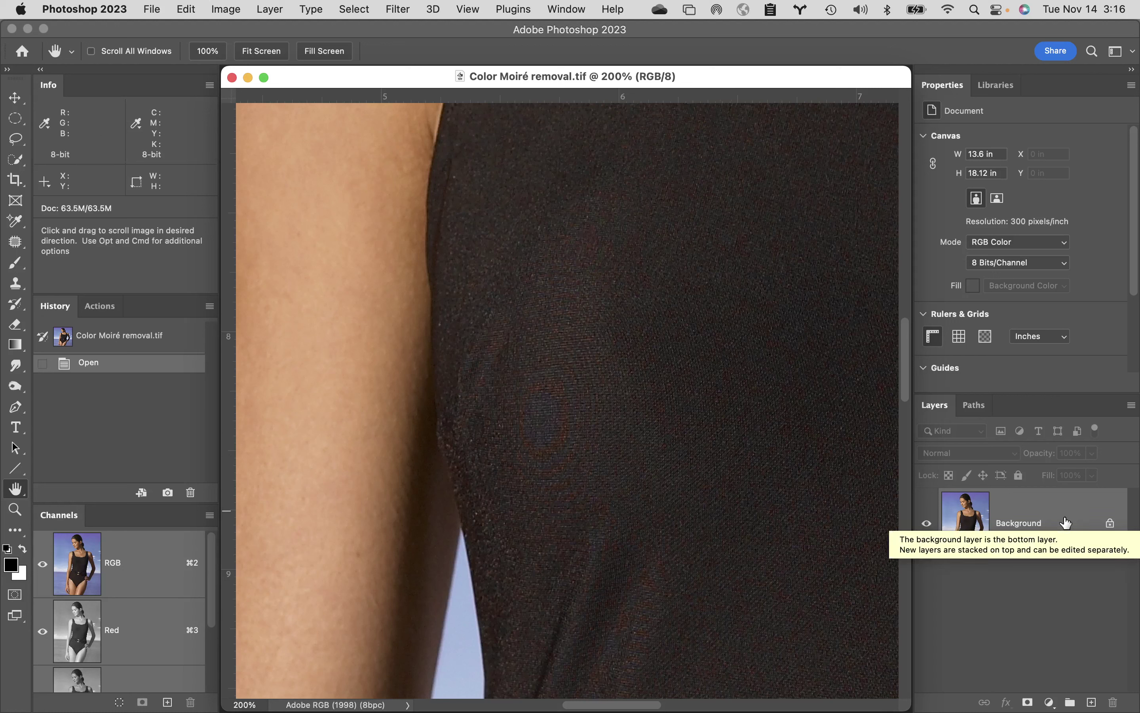
- Duplicate the Background layer and apply a Gaussian Blur with a 20-pixel radius to the copy
key("super+j")
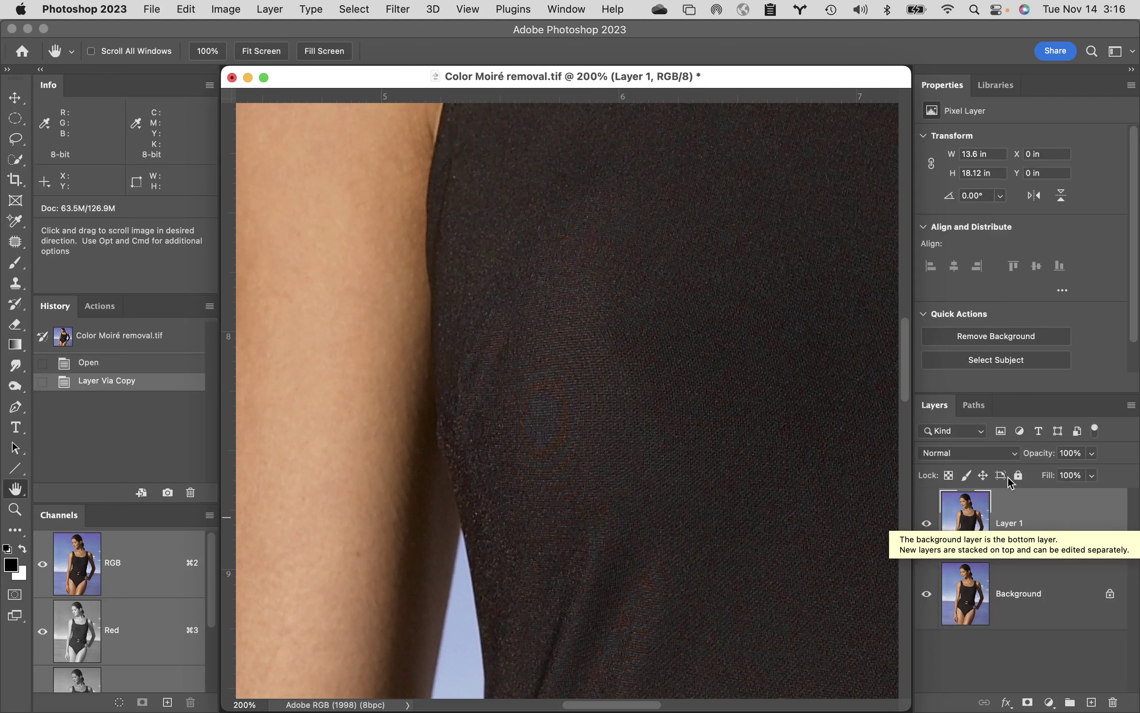
left_click(398, 9)
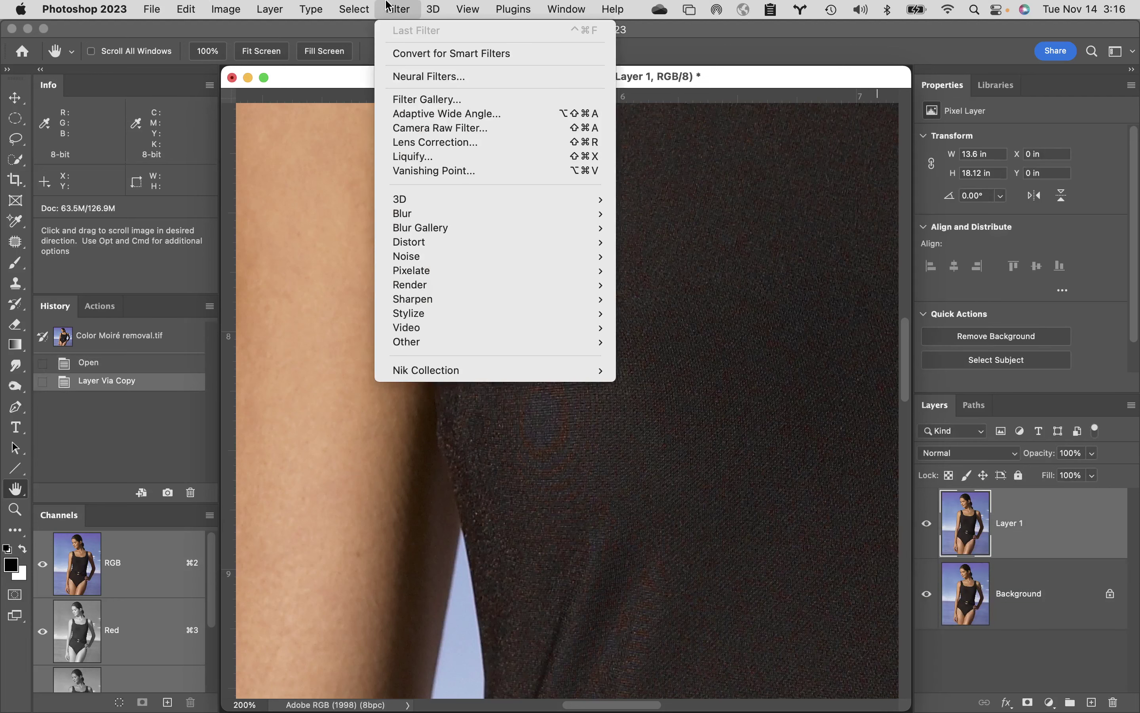
mouse_move(424, 213)
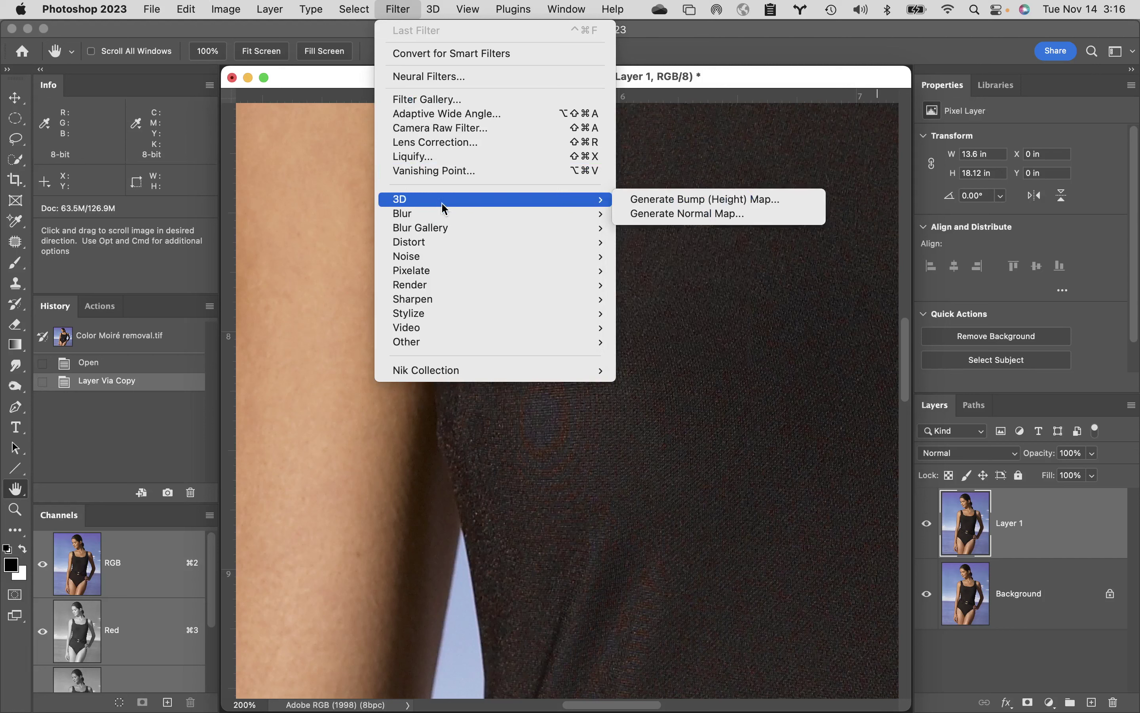
mouse_move(546, 199)
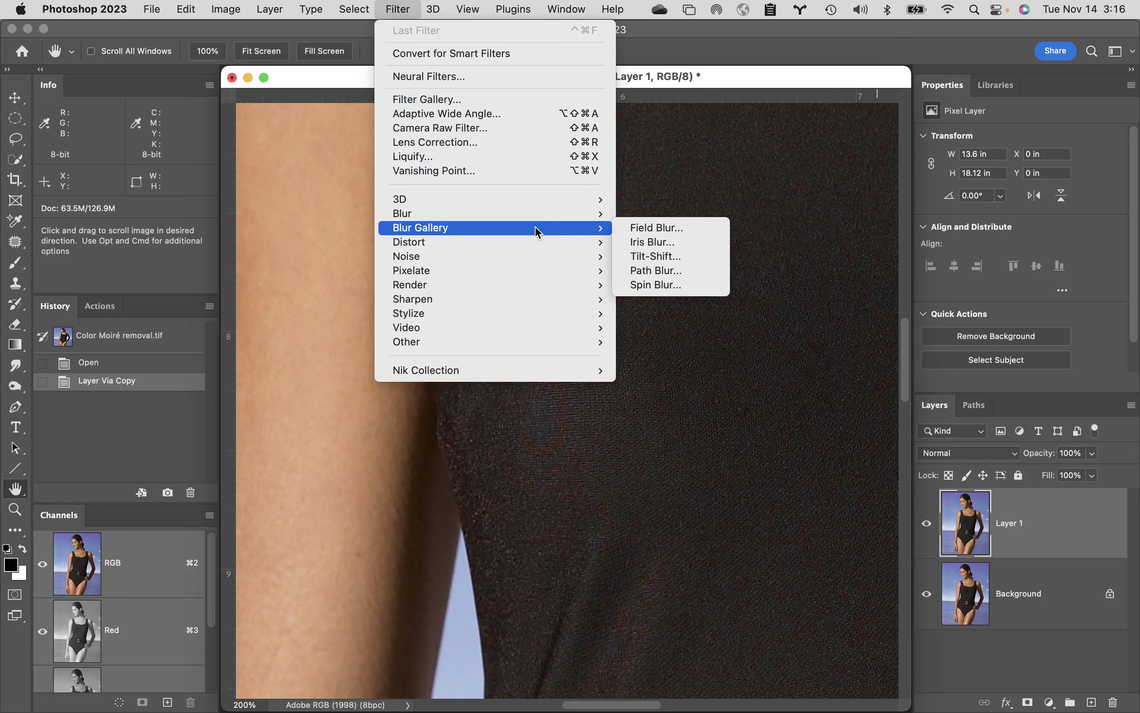
mouse_move(509, 214)
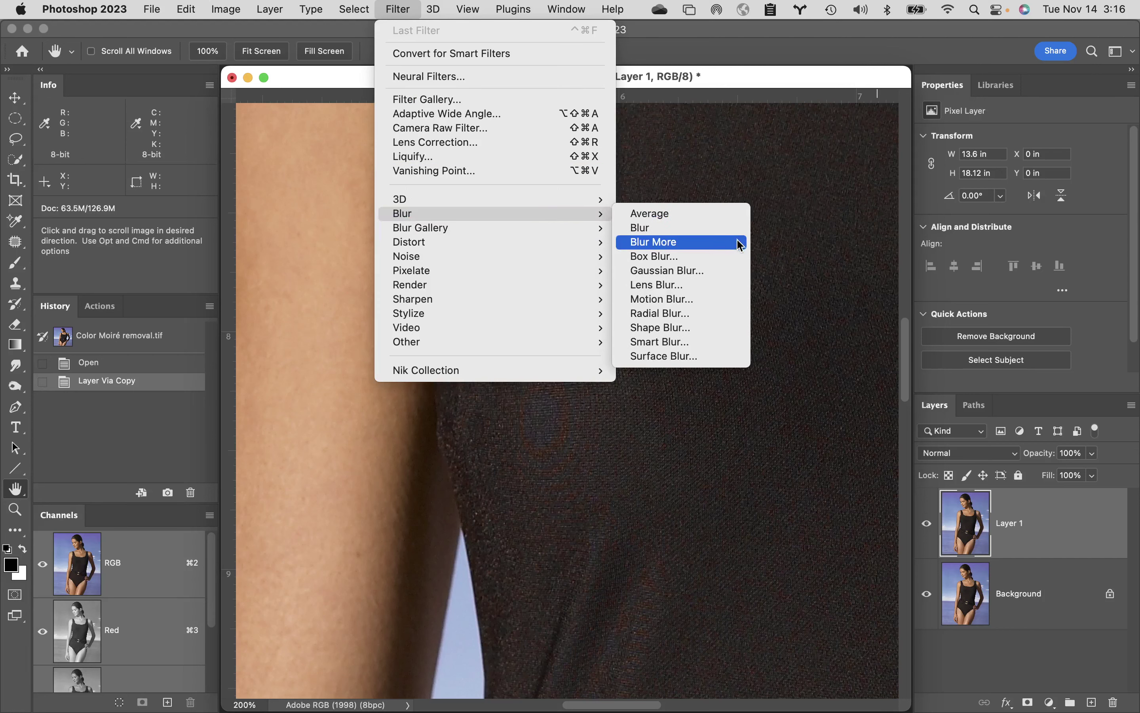
left_click(728, 276)
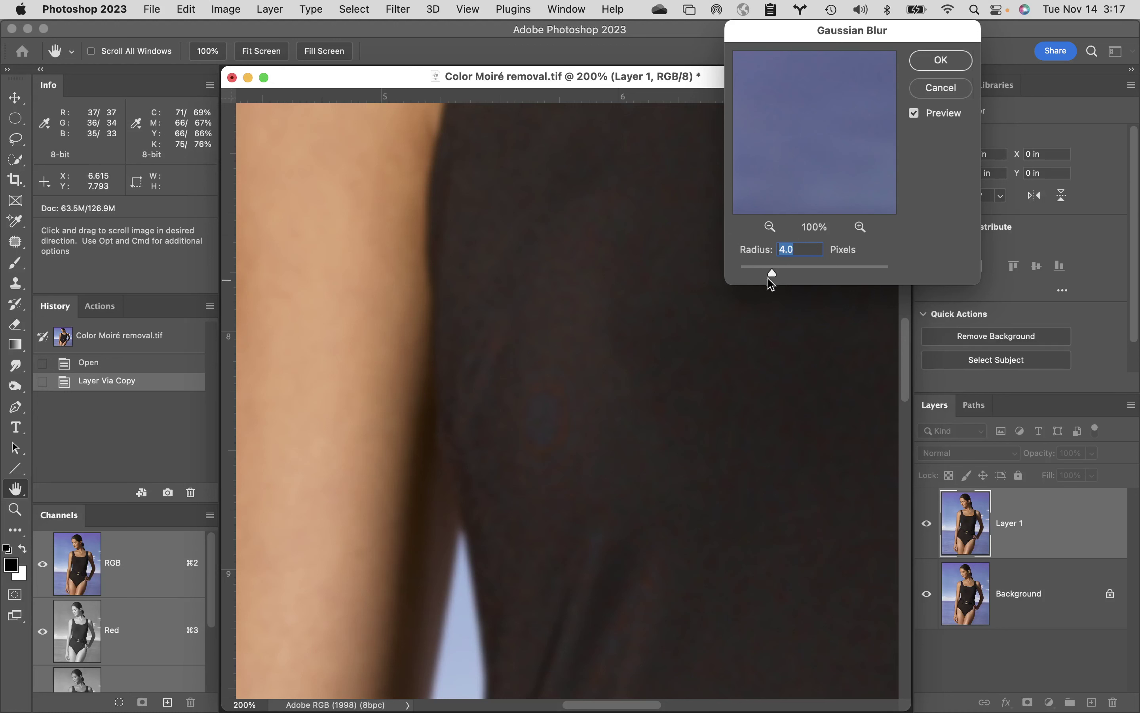
left_click_drag(770, 274, 805, 272)
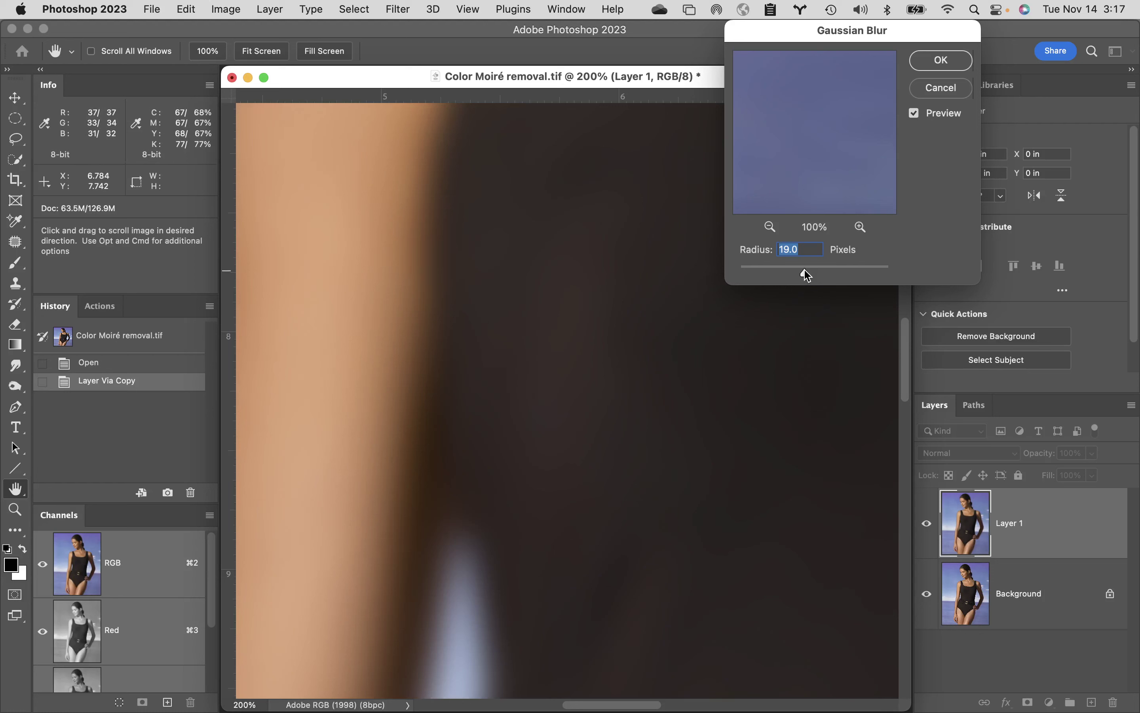
left_click_drag(804, 269, 803, 269)
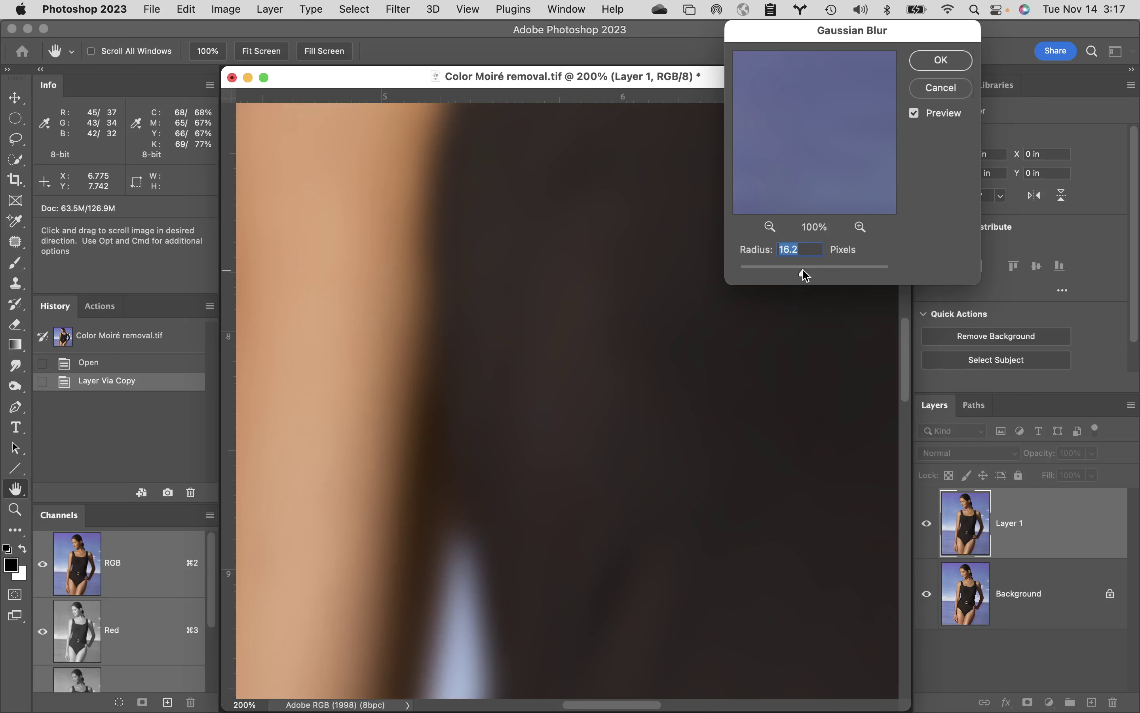
left_click_drag(802, 270, 806, 270)
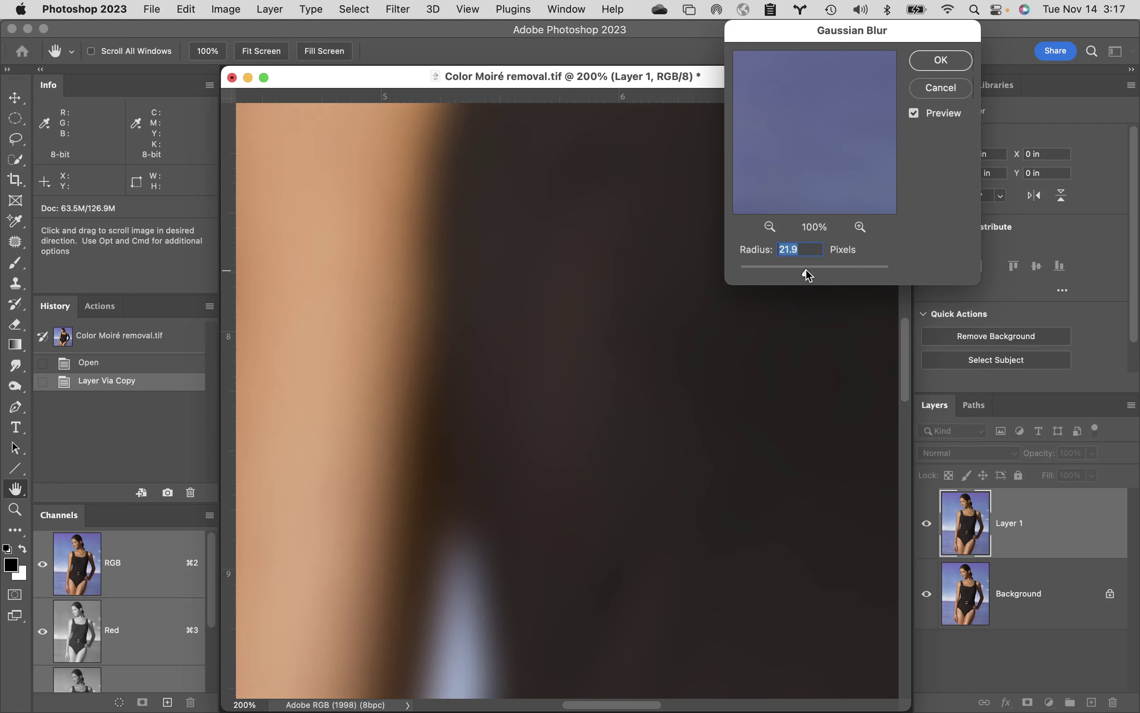
left_click_drag(806, 270, 805, 270)
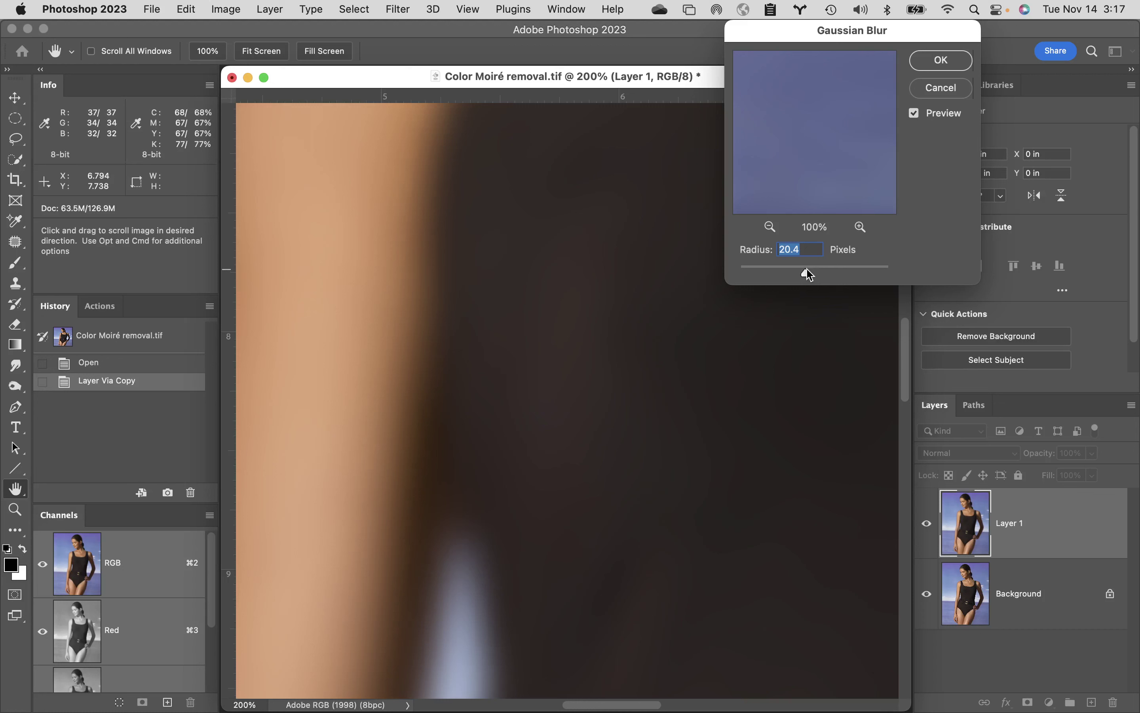
type("20")
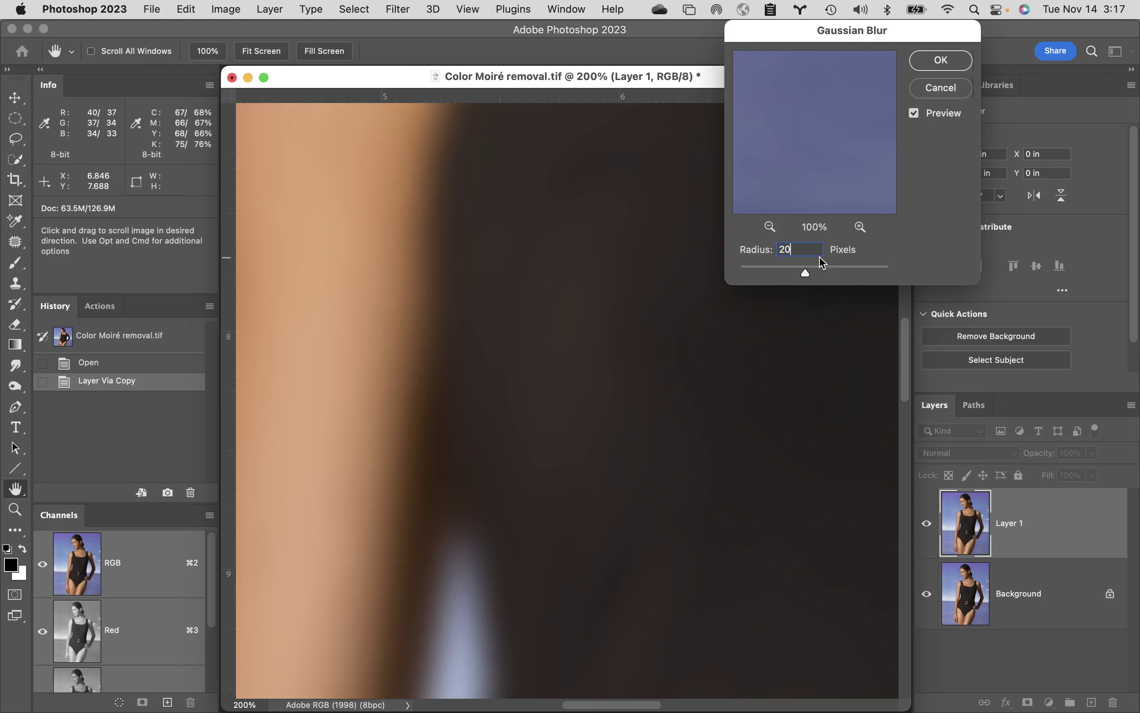
left_click(942, 62)
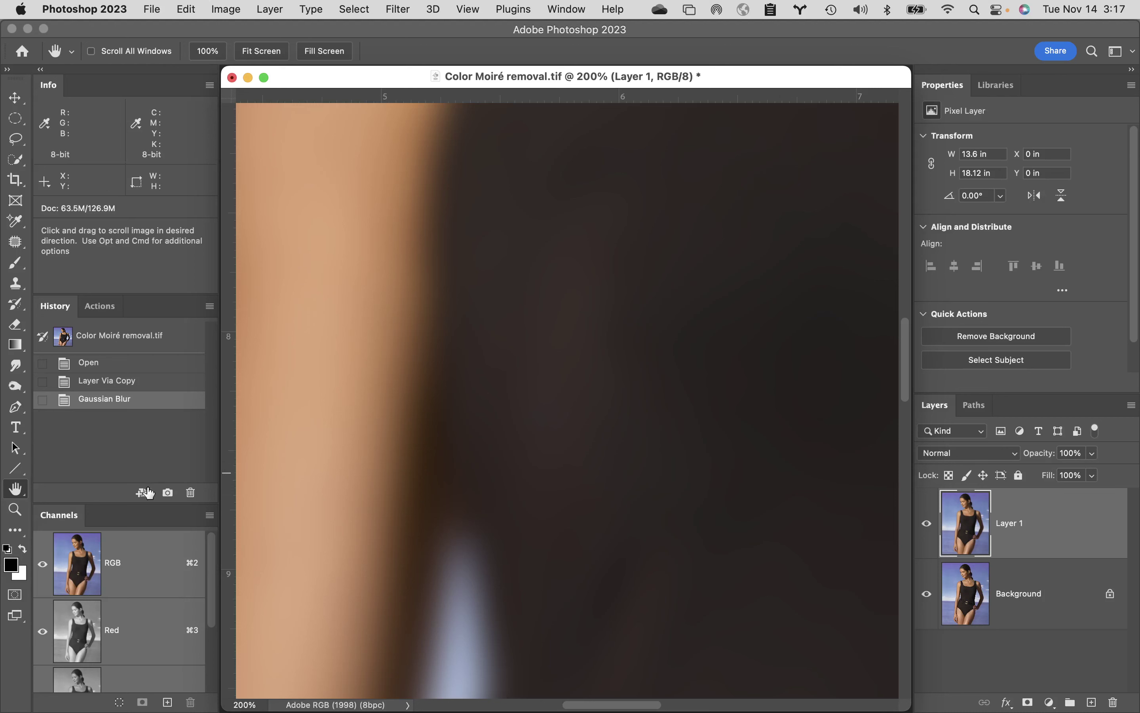
- Fit the whole image in view and set the blurred layer's blending mode to Color
double_click(17, 491)
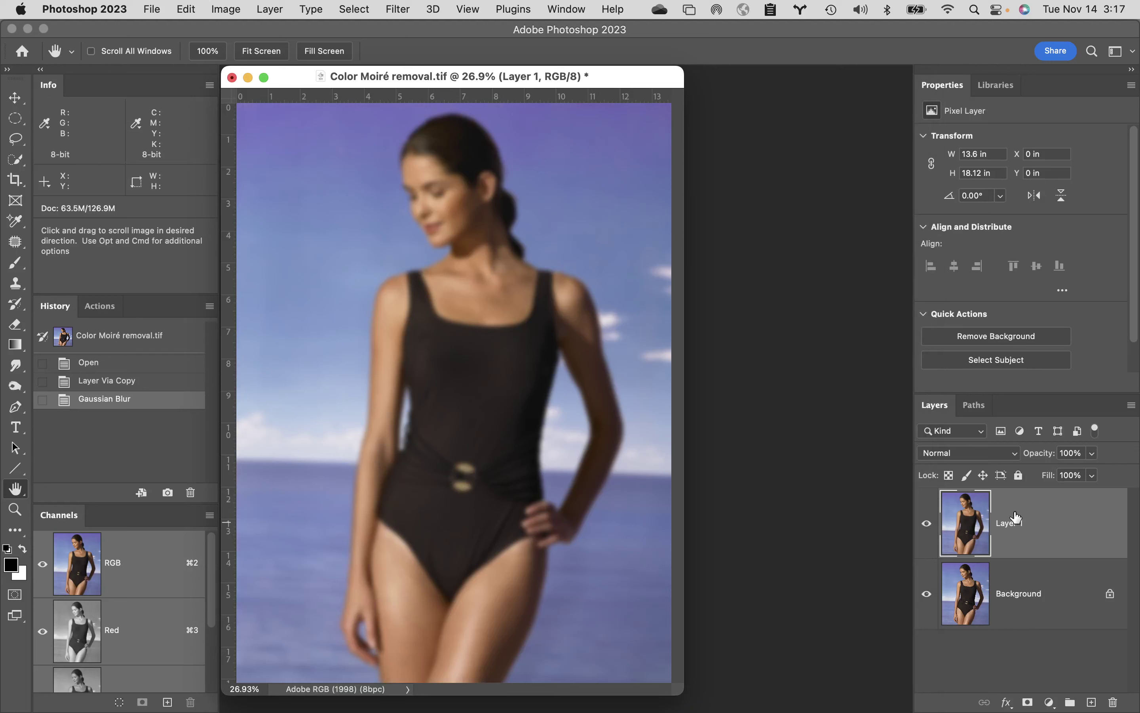
left_click(970, 453)
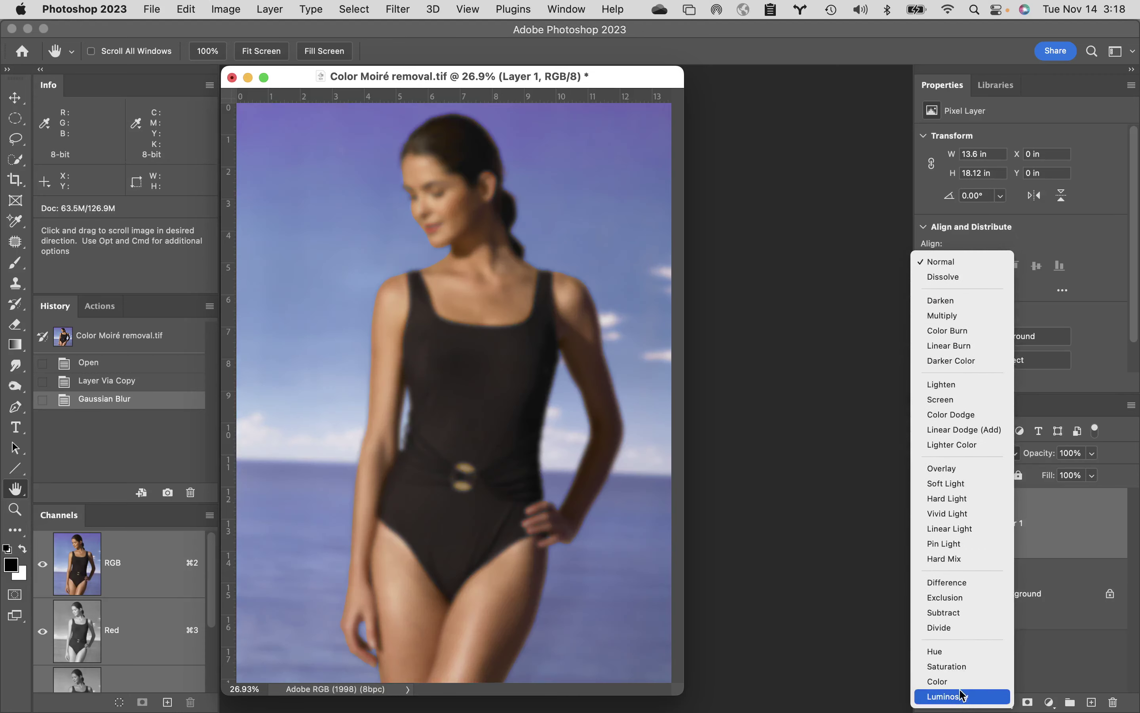
left_click(951, 682)
- Inspect the swimsuit and the face at 100%, and hide the blurred layer to compare with the original colours
key("super+minus")
key("super+minus")
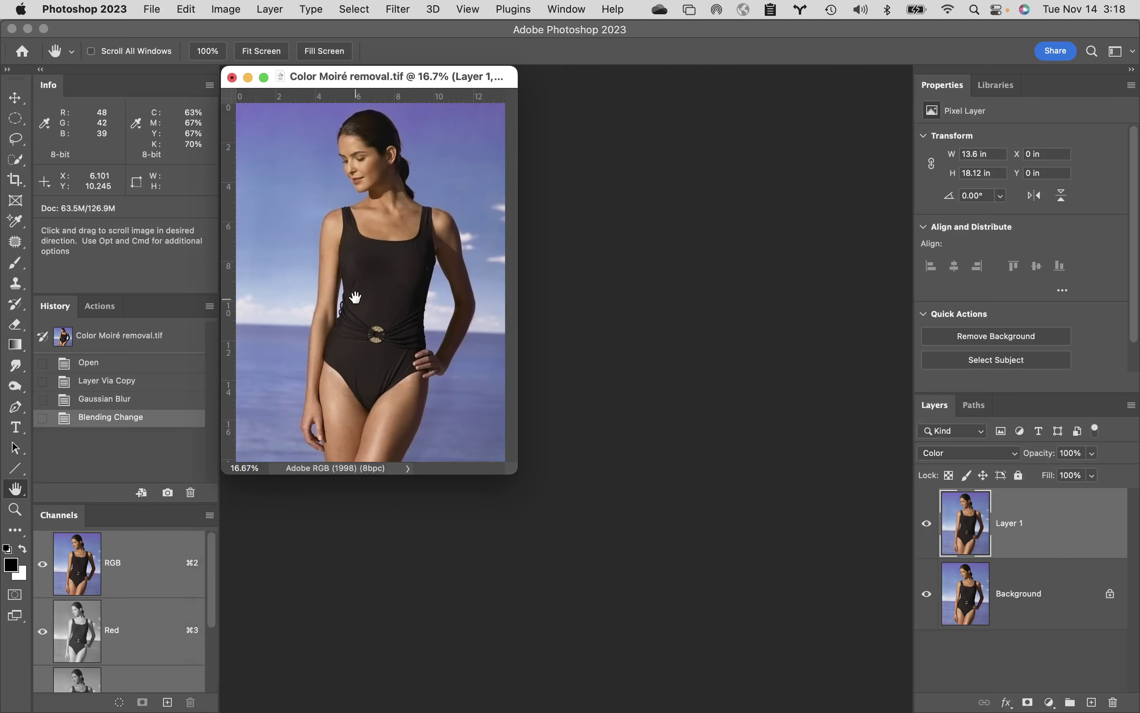
key("super+equal")
key("super+equal")
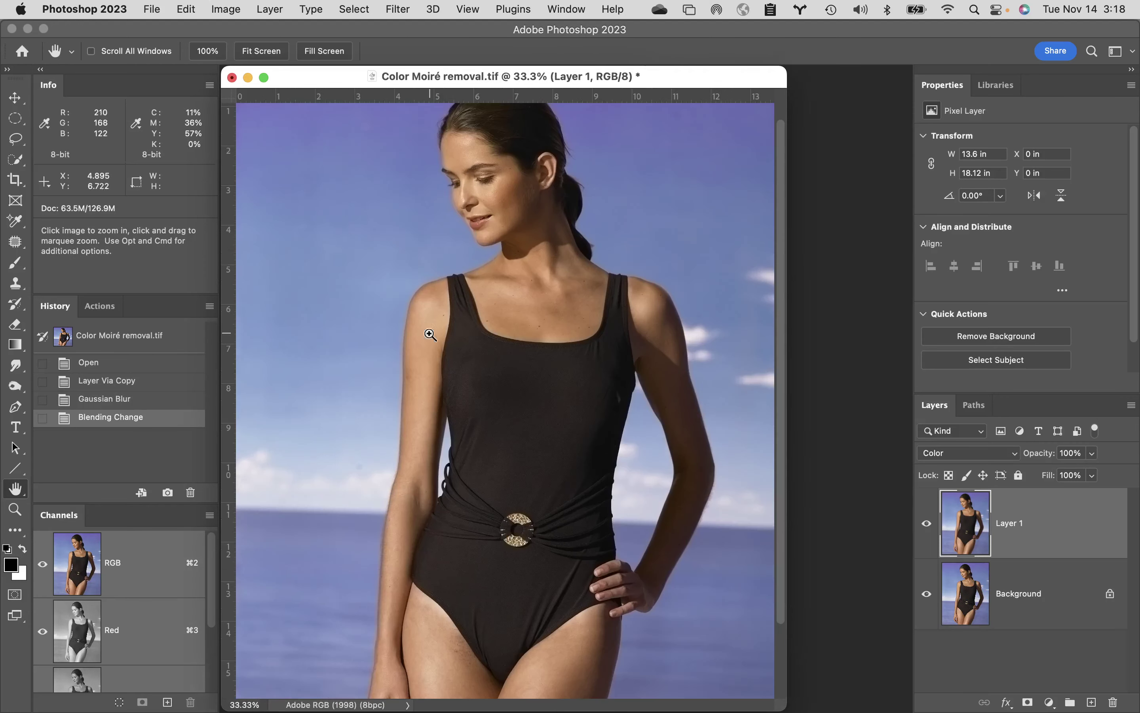
left_click(476, 399)
left_click(494, 409)
left_click(497, 404)
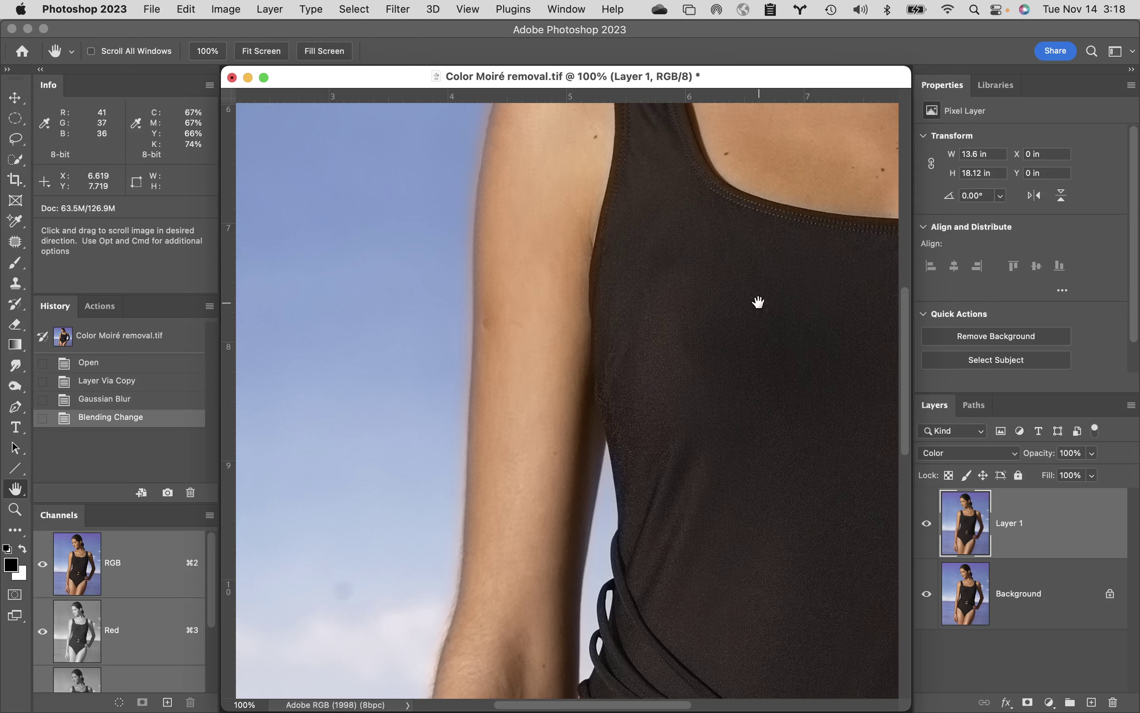
scroll(758, 307, "up", 15)
scroll(758, 306, "right", 5)
scroll(758, 306, "down", 3)
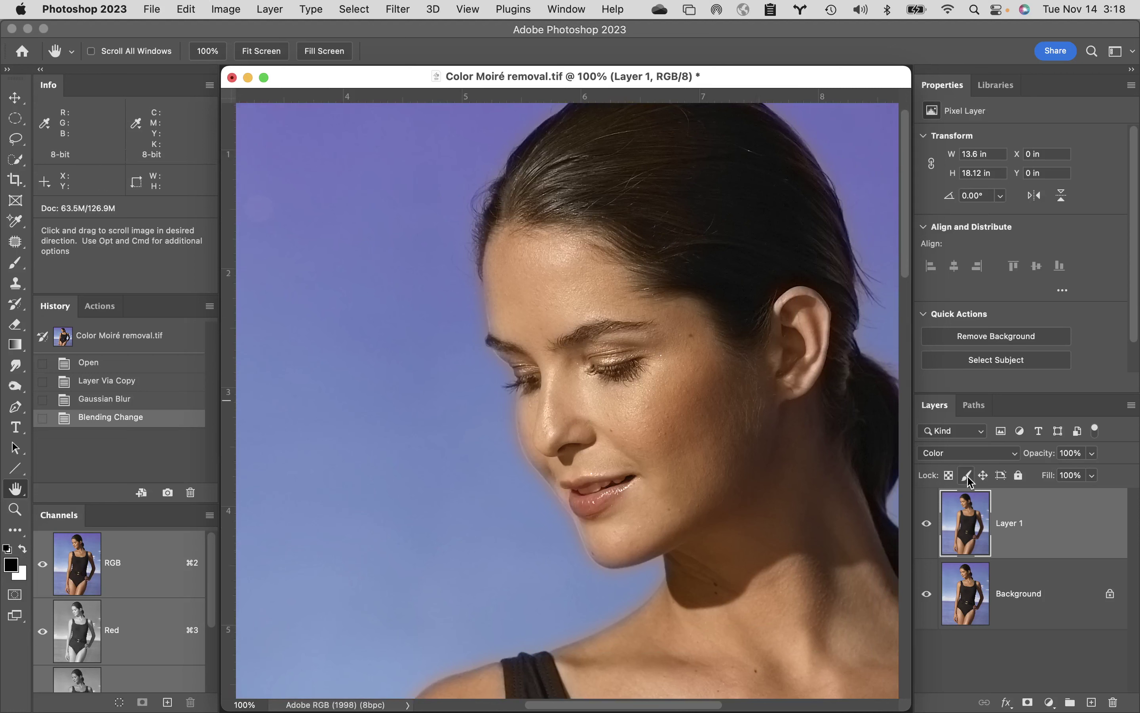
left_click(928, 529)
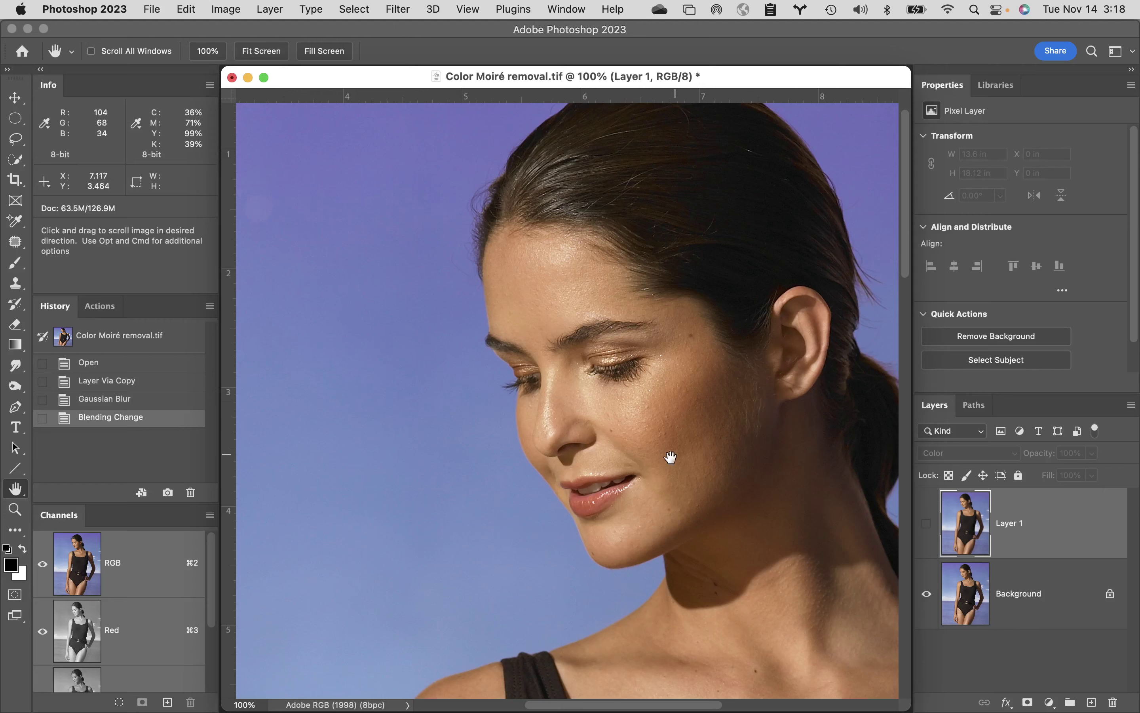
- Select the whole black swimsuit on the Background layer with the Quick Selection tool
left_click_drag(735, 537, 714, 324)
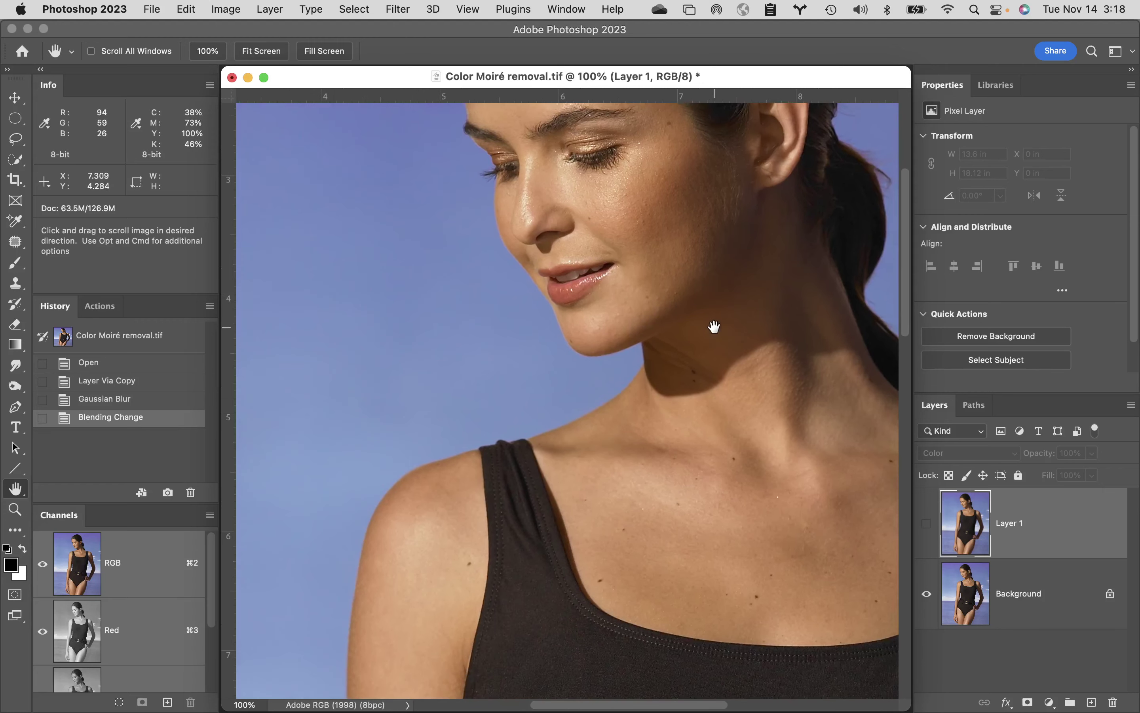
left_click(714, 325, "alt")
left_click(712, 326, "alt")
left_click(540, 423, "alt")
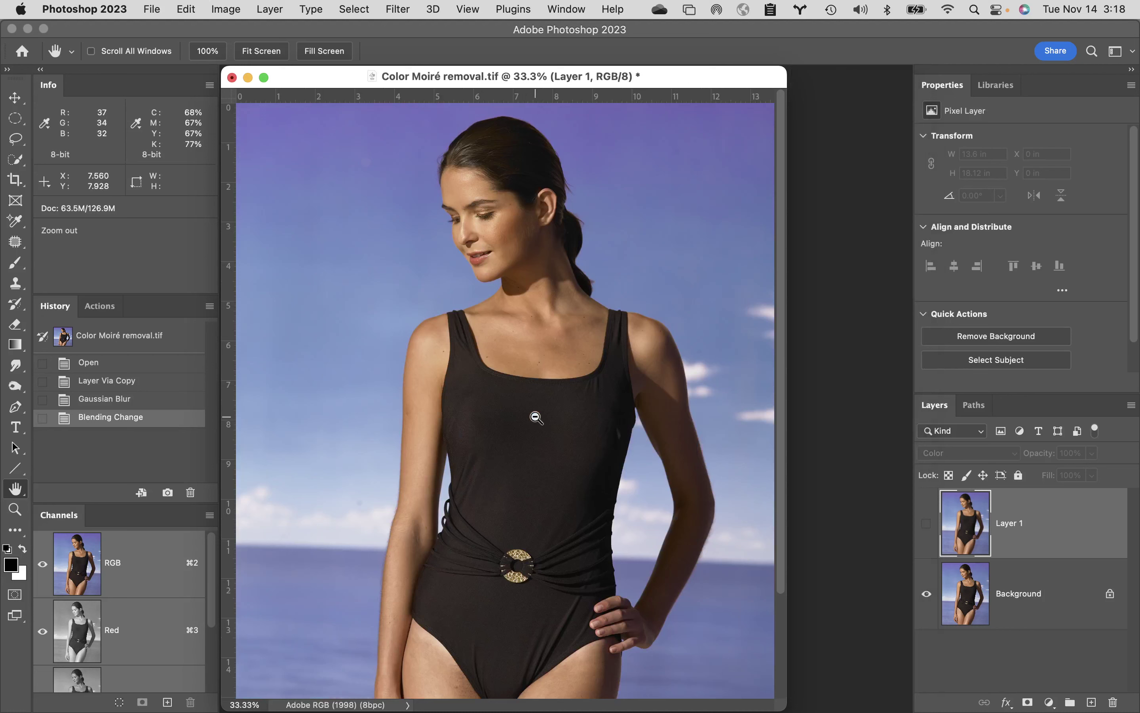
left_click(17, 139)
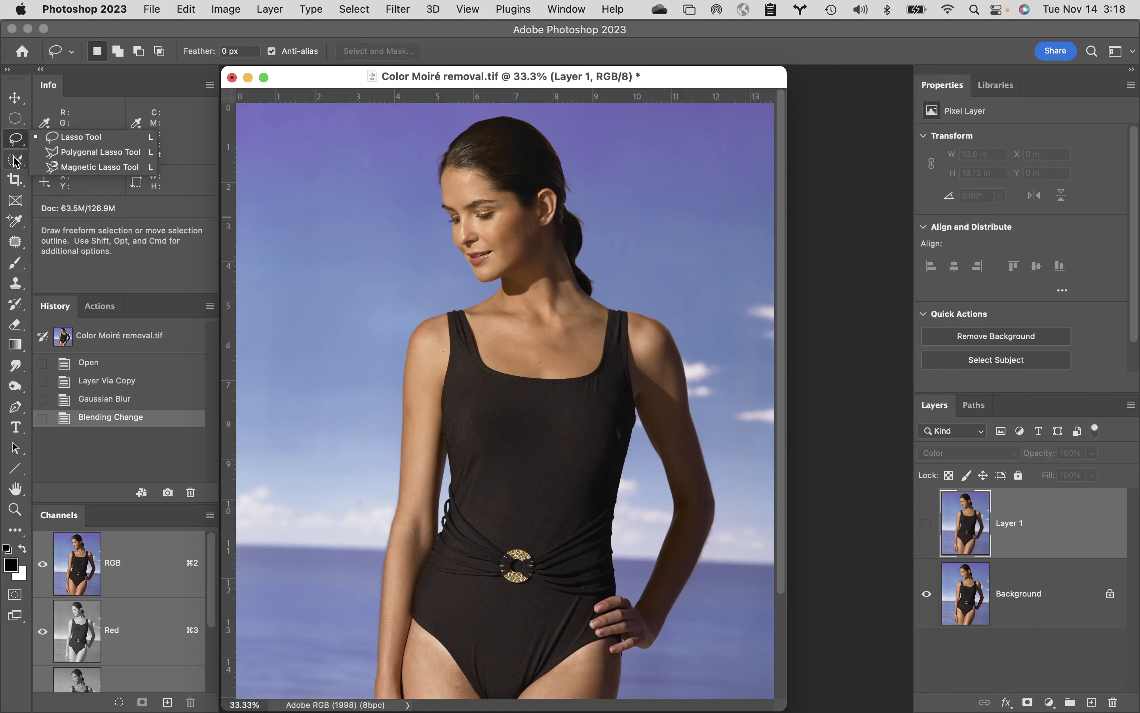
left_click(16, 159)
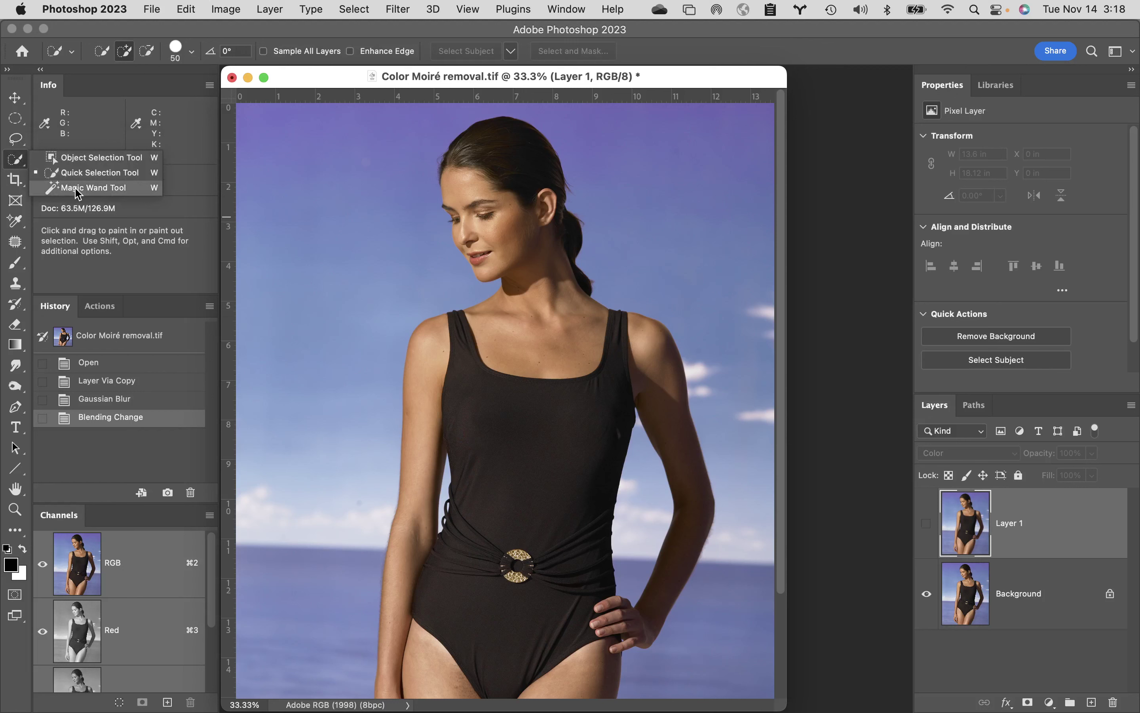
left_click(79, 176)
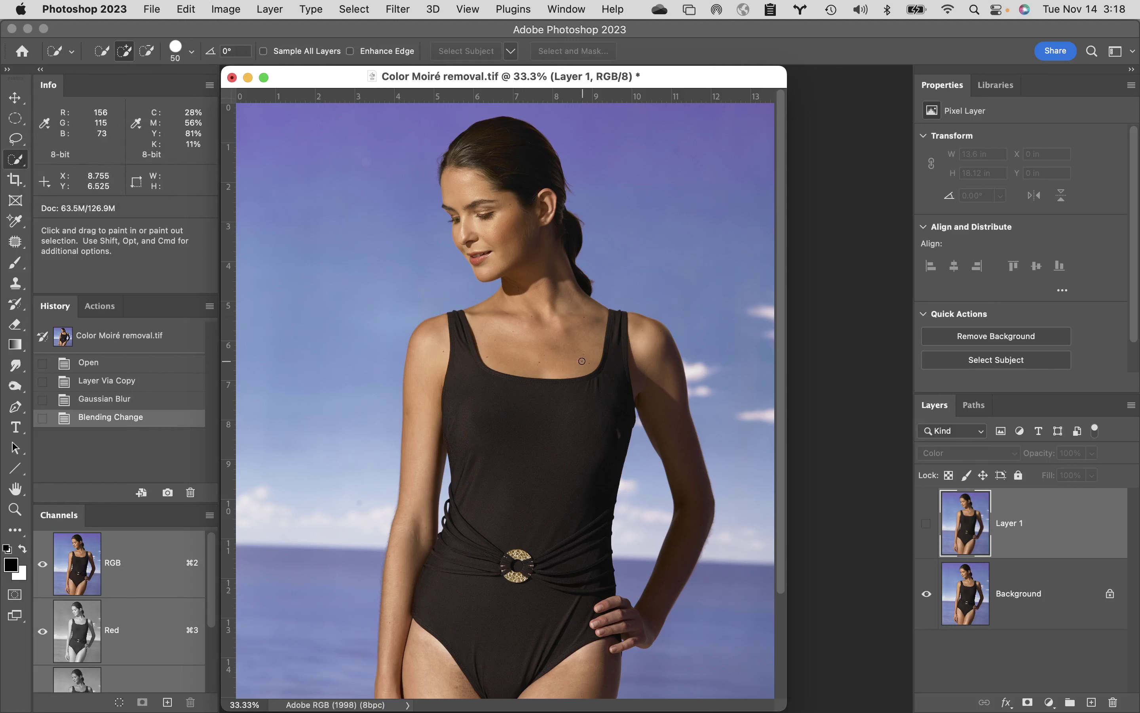
left_click(1059, 619)
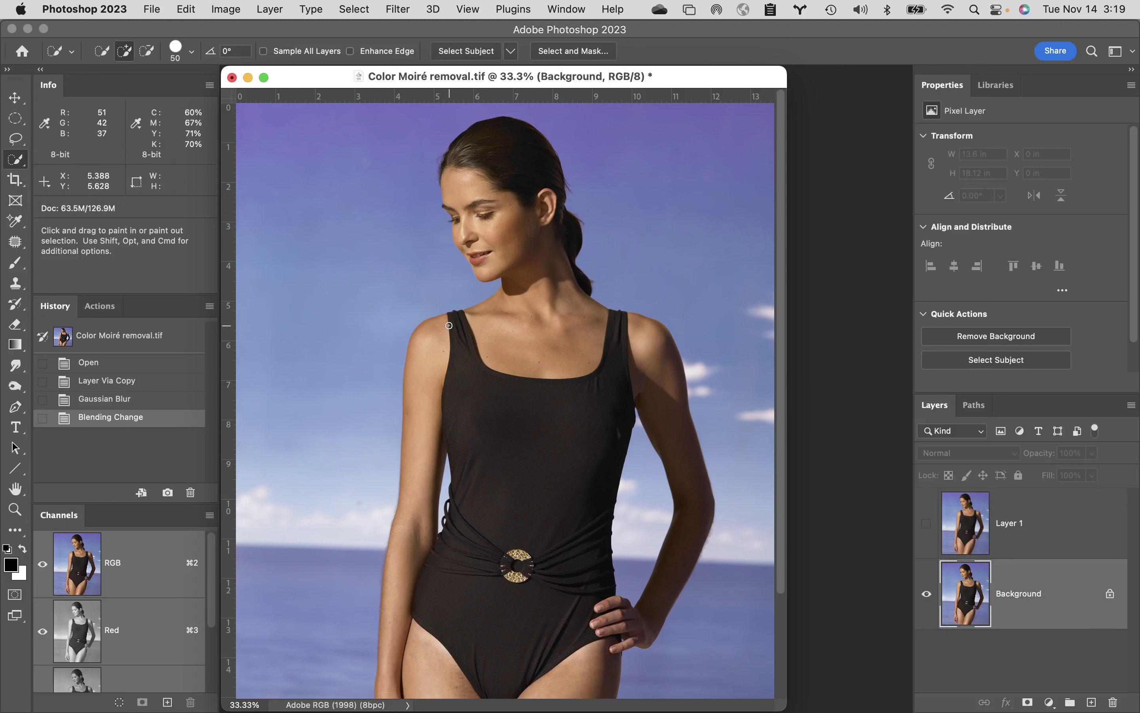
mouse_move(453, 327)
left_mouse_down()
mouse_move(471, 340)
mouse_move(497, 439)
mouse_move(542, 475)
left_mouse_up()
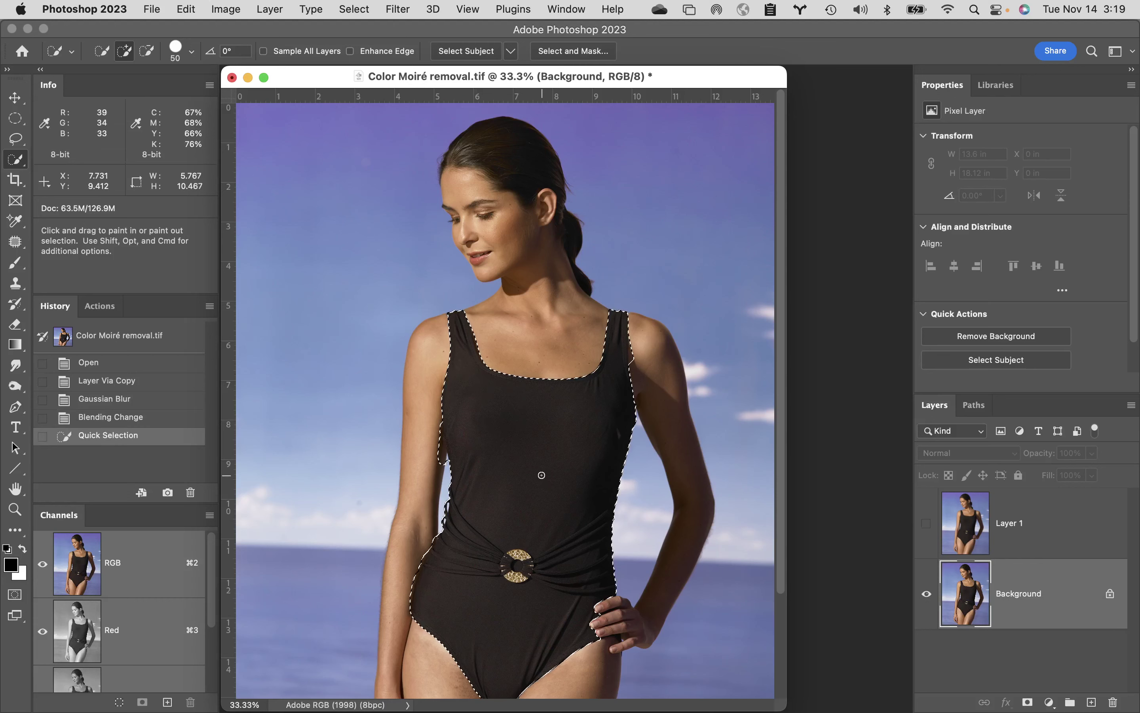
- Subtract the stray area between the straight arm and the side of the swimsuit from the selection
left_click(376, 394, "super")
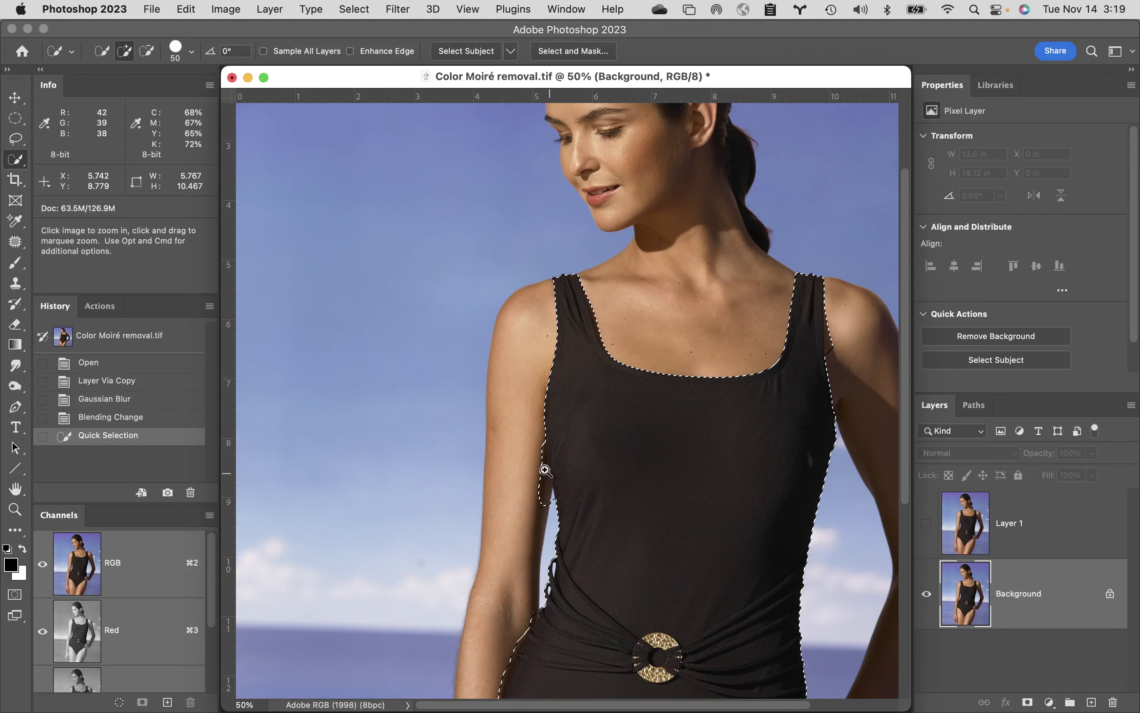
key("alt")
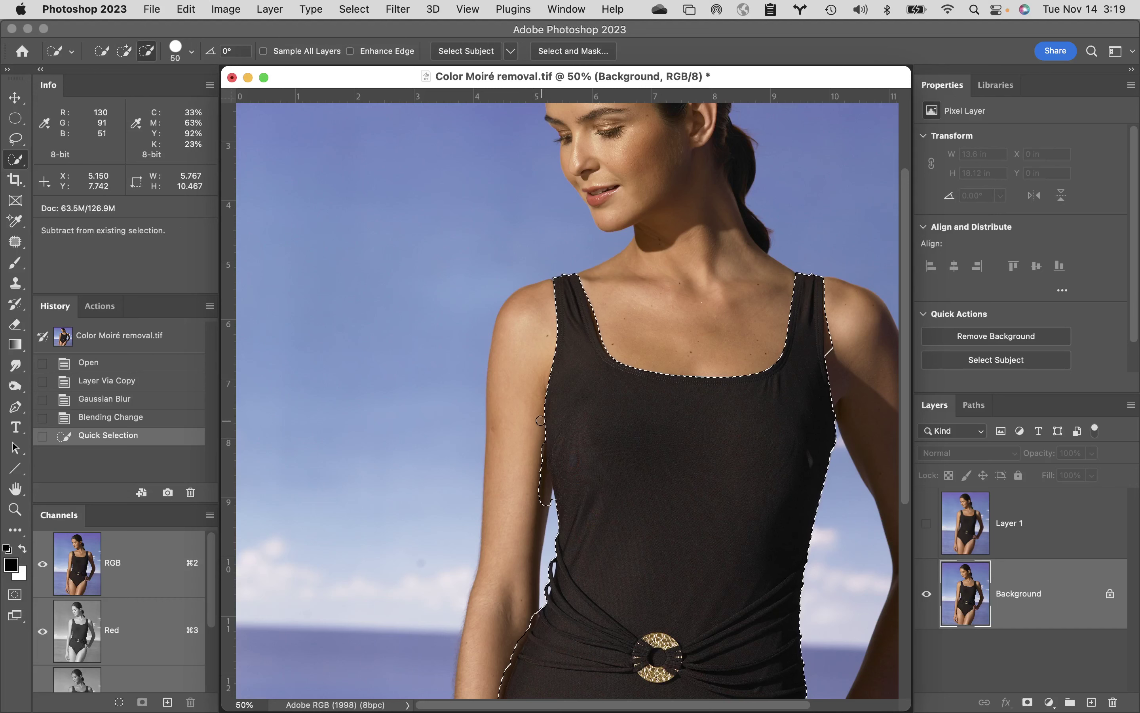
left_click_drag(541, 420, 546, 502)
key("space")
left_click_drag(657, 555, 633, 425)
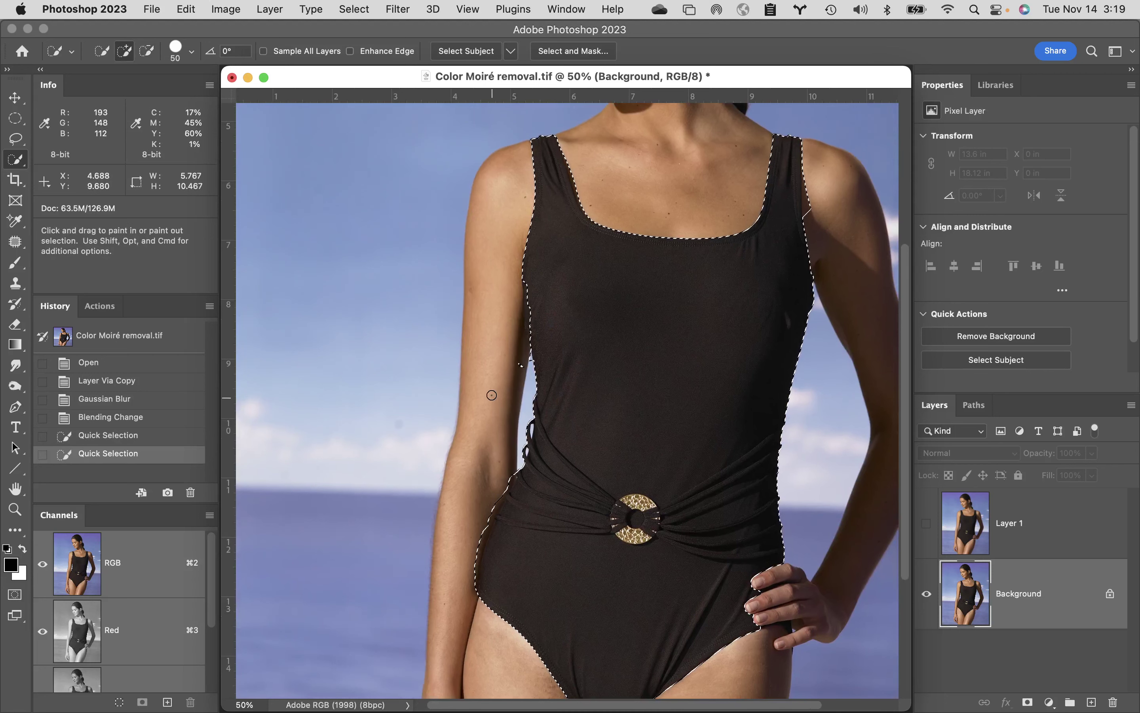
key("alt")
left_click_drag(513, 362, 519, 360)
- Check the lower swimsuit outline and subtract the skin sliver beside the strap on the bent-arm side from the selection
key("space")
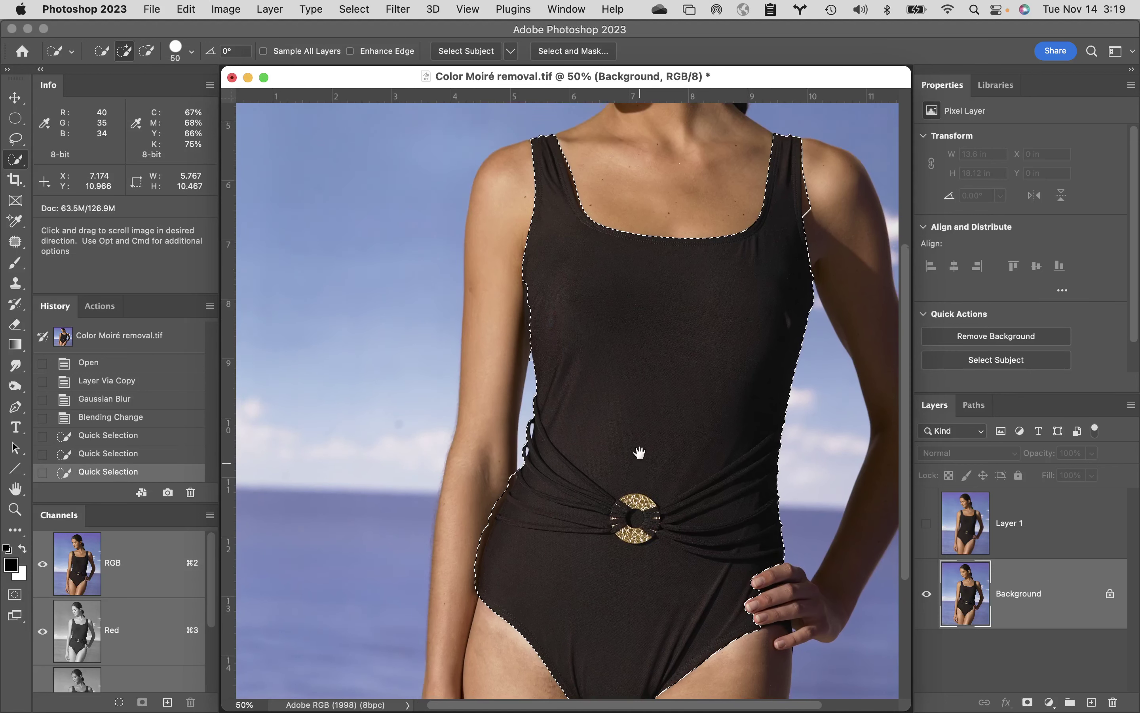
left_click_drag(640, 452, 649, 369)
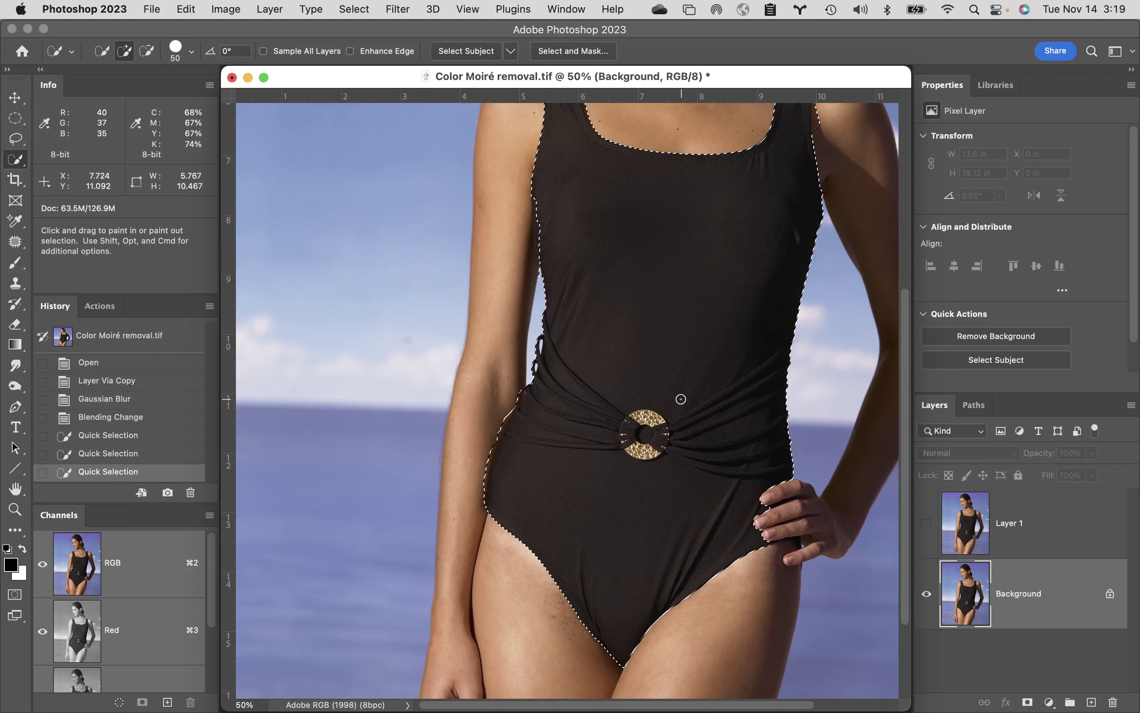
key("space")
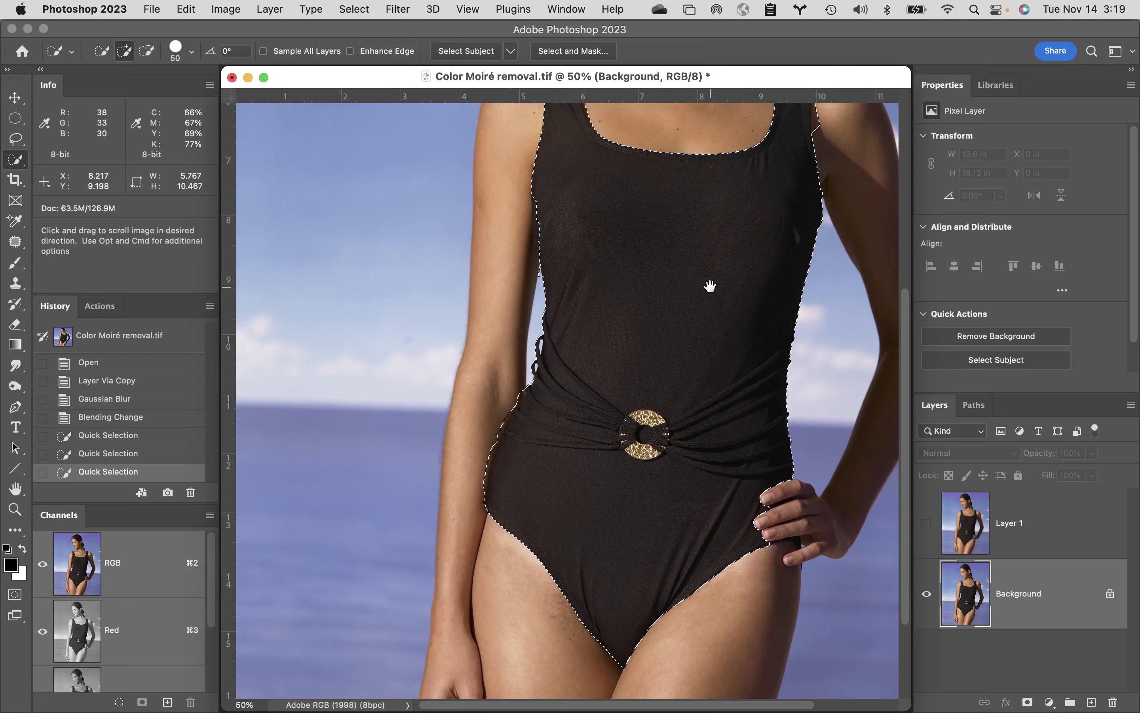
left_click_drag(710, 287, 725, 450)
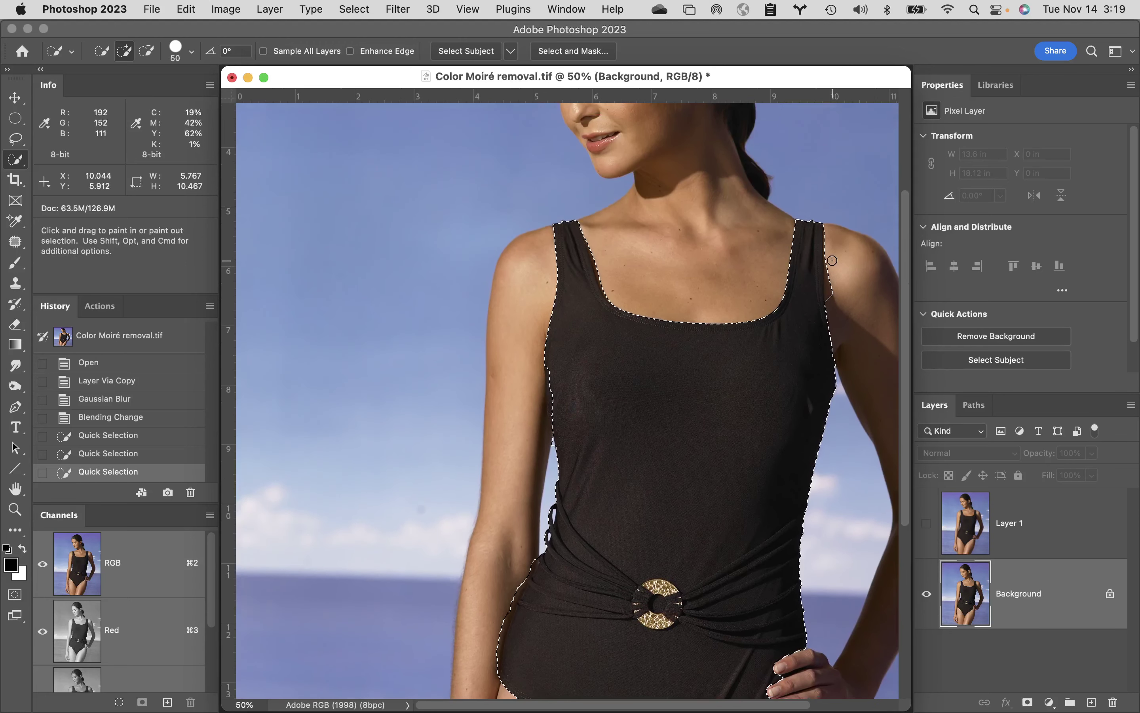
key("alt")
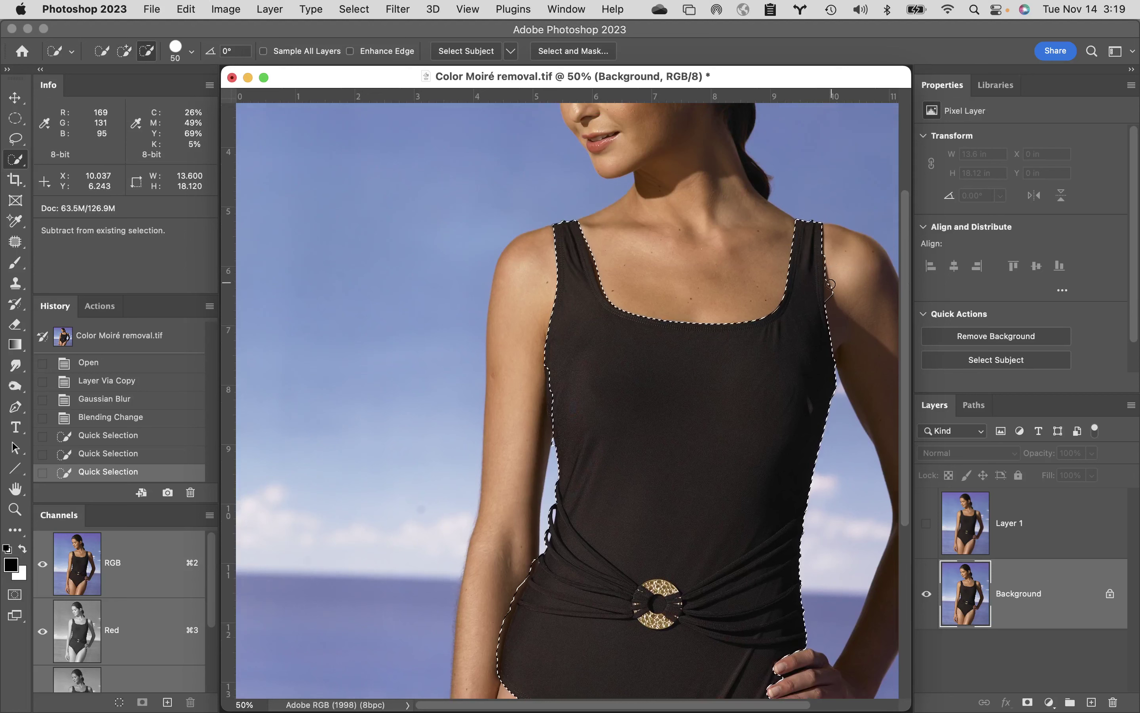
mouse_move(830, 284)
left_mouse_down()
mouse_move(829, 367)
mouse_move(877, 438)
left_mouse_up()
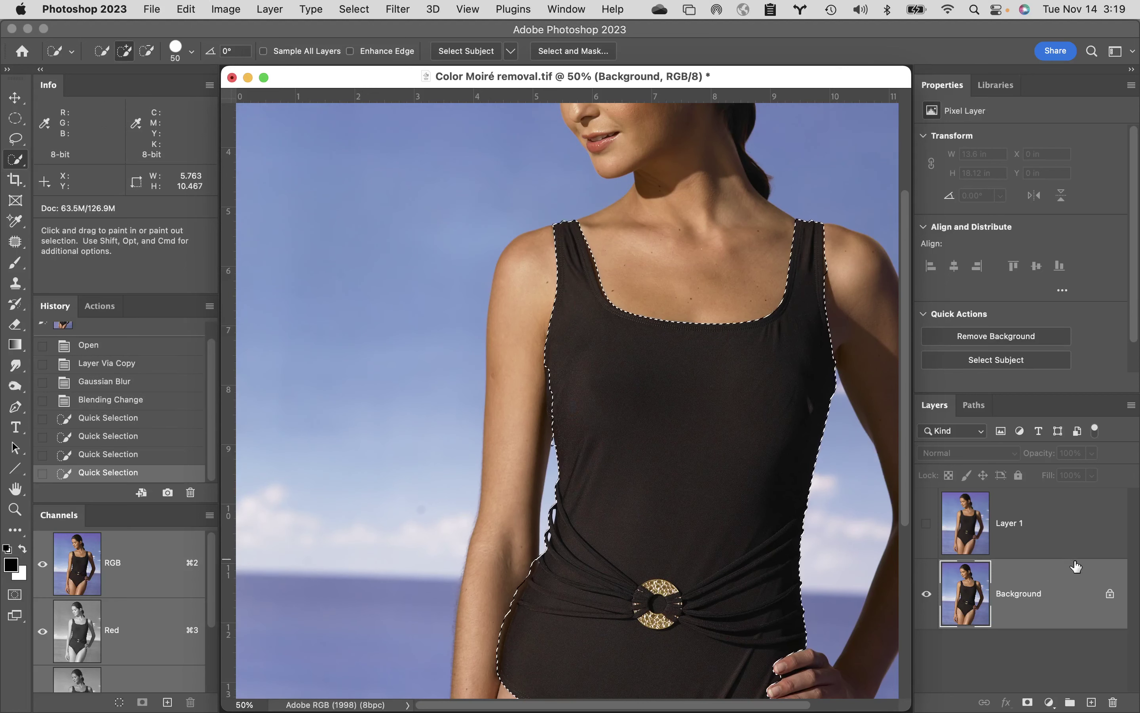
- Show Layer 1 again and add a layer mask to it from the swimsuit selection
left_click(1064, 535)
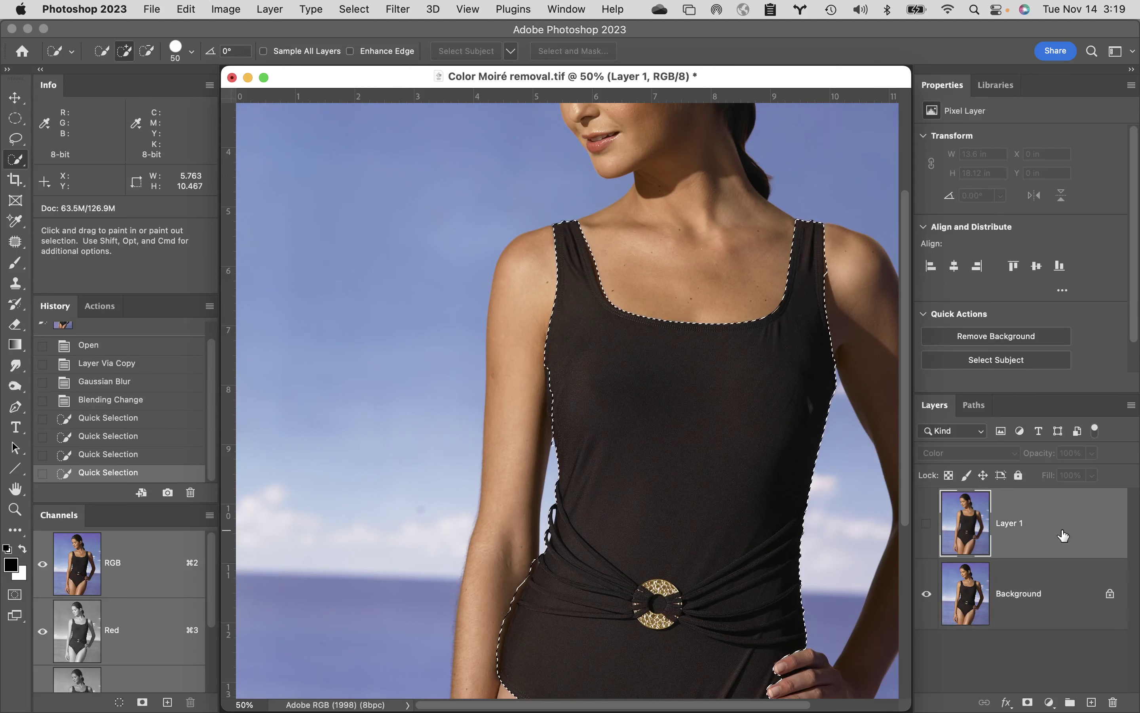
left_click(926, 524)
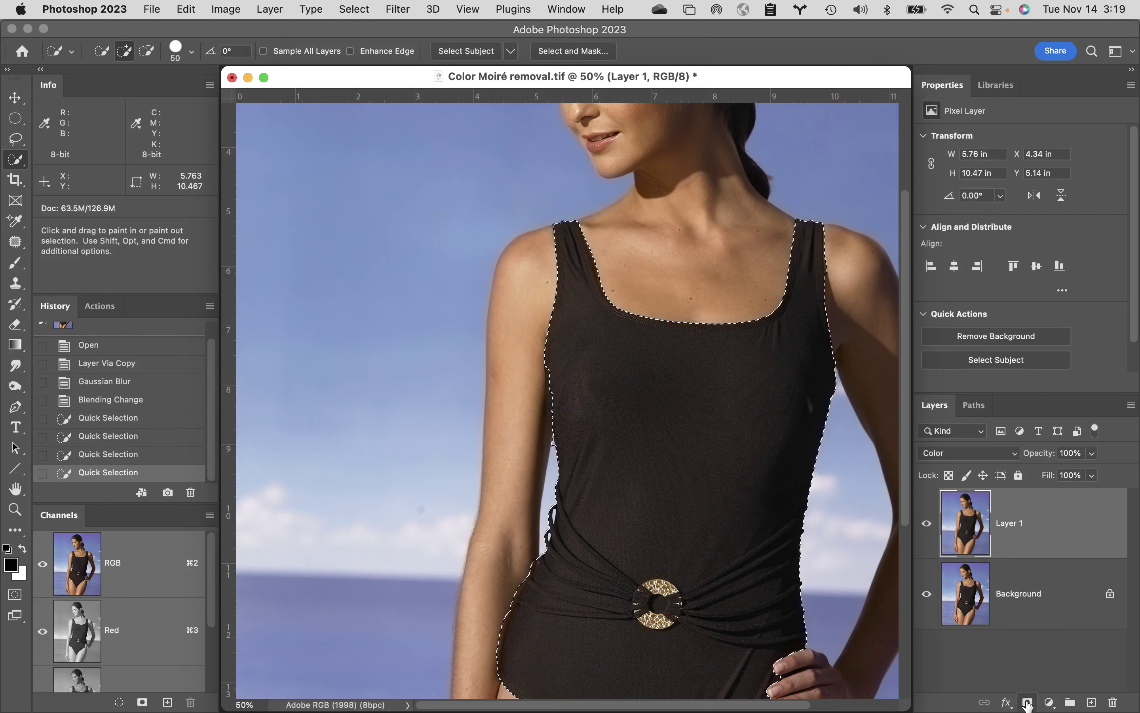
left_click(1028, 703)
- Inspect the swimsuit fabric and neckline at 100%, hiding and reshowing Layer 1 to compare the moiré correction
key("super+space")
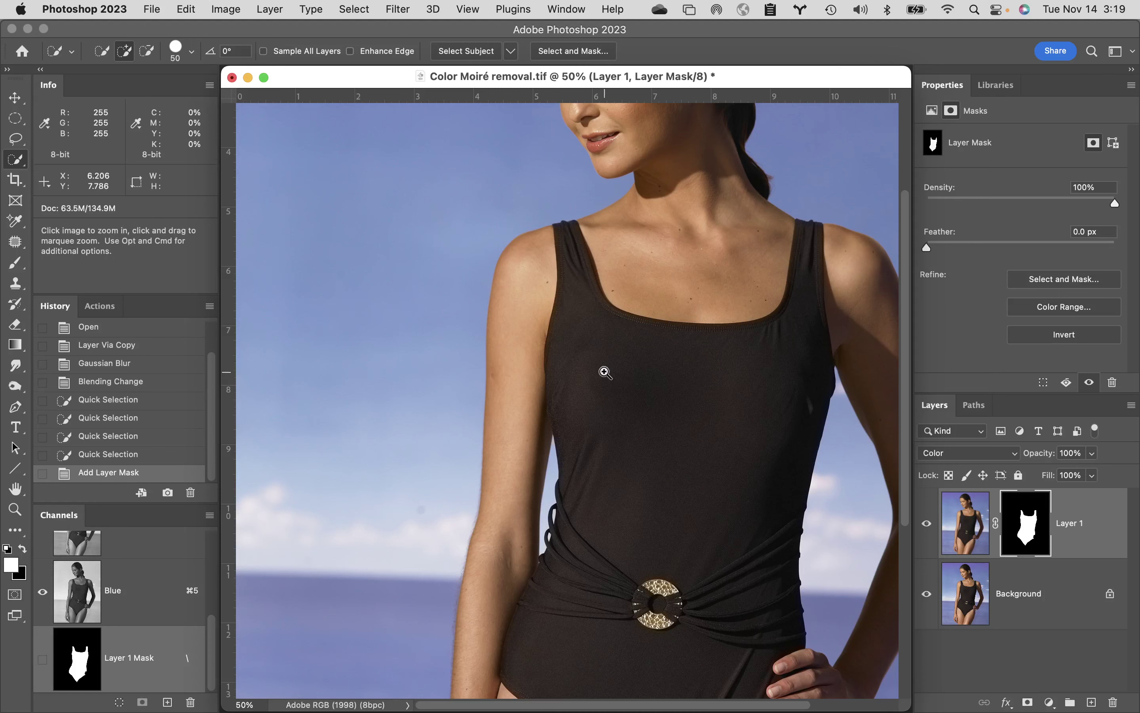
left_click(604, 372)
left_click(605, 374)
left_click_drag(644, 542, 623, 324)
left_click(927, 524)
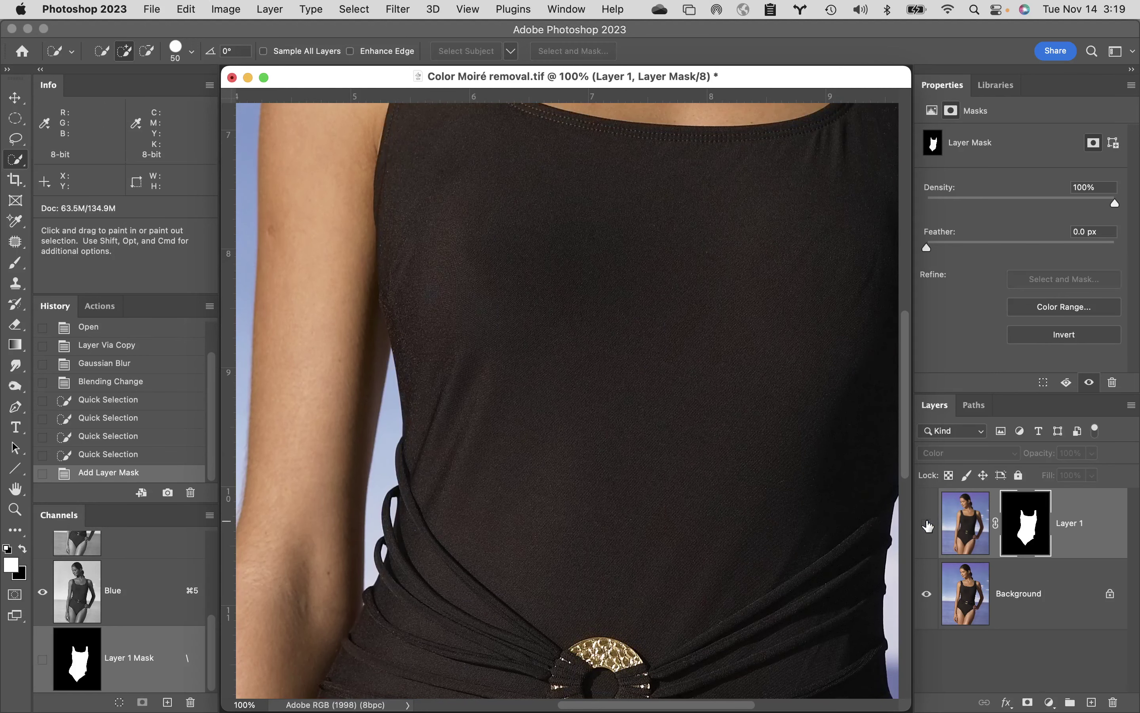
left_click(927, 524)
left_click_drag(667, 414, 749, 597)
mouse_move(700, 540)
left_mouse_down()
mouse_move(641, 637)
mouse_move(654, 636)
left_mouse_up()
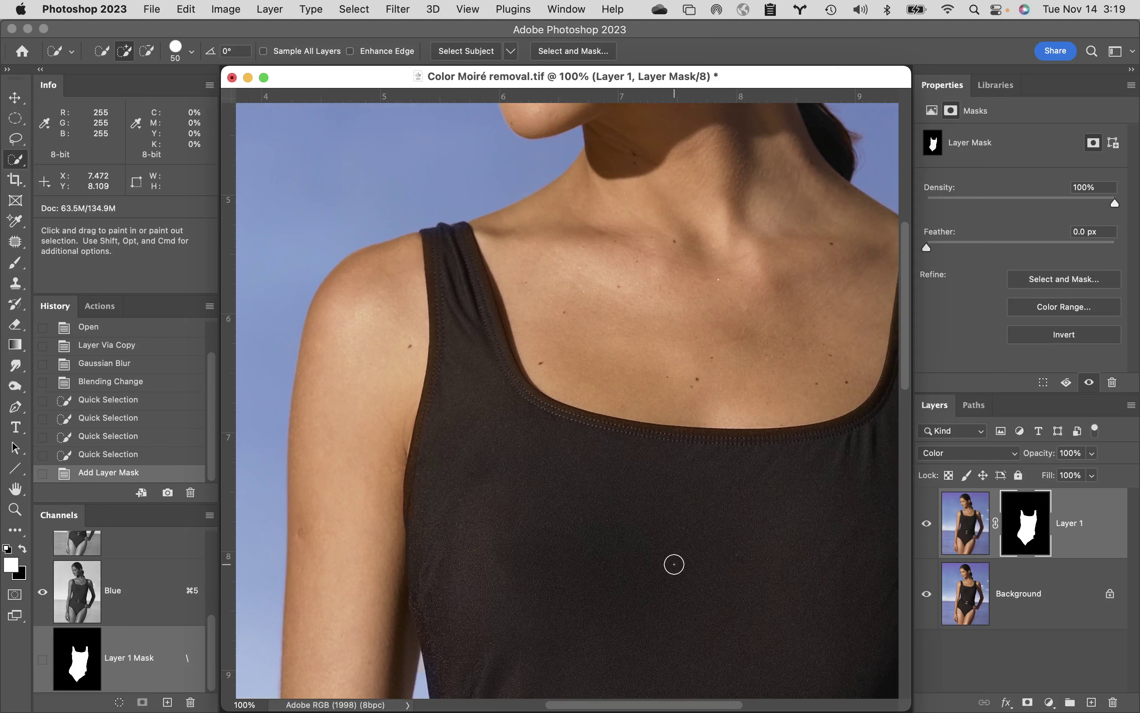
- Close Color Moiré removal.tif without saving the changes and switch to Finder
left_click(232, 77)
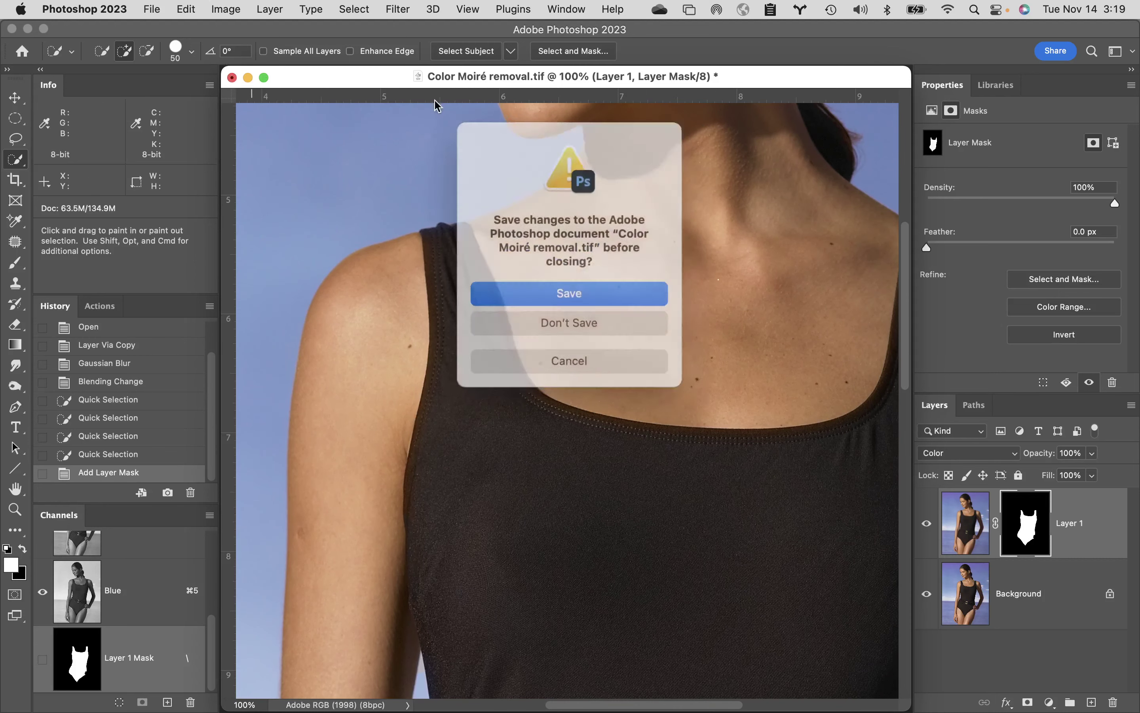
left_click(567, 315)
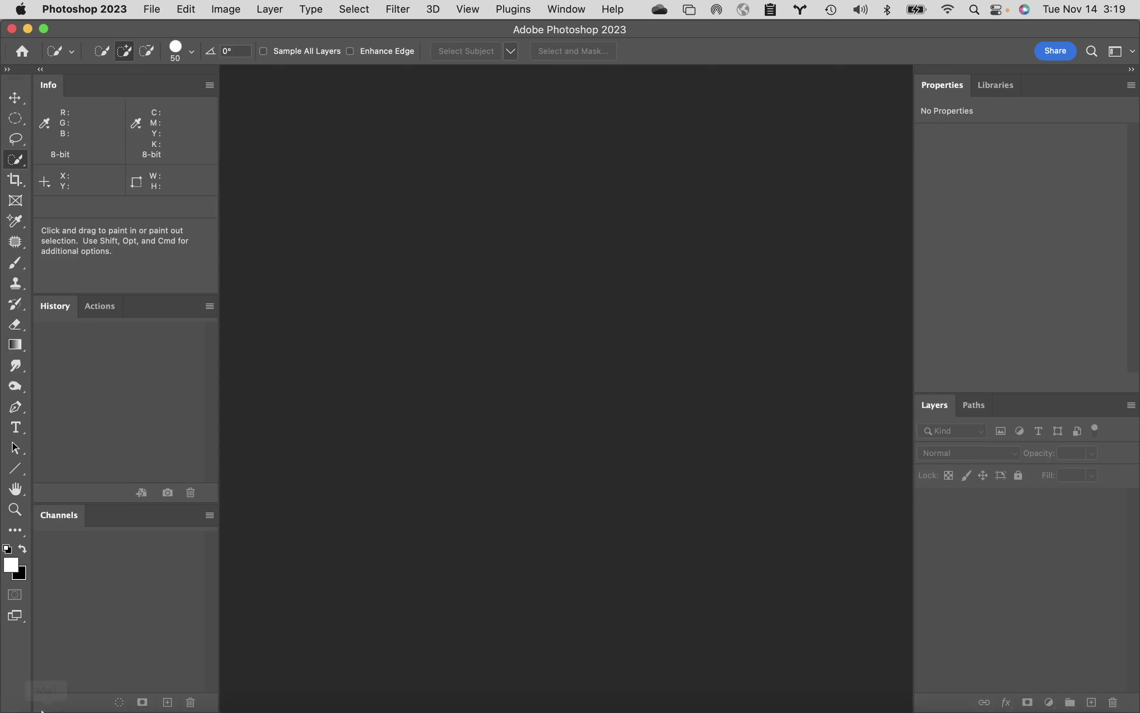
left_click(48, 699)
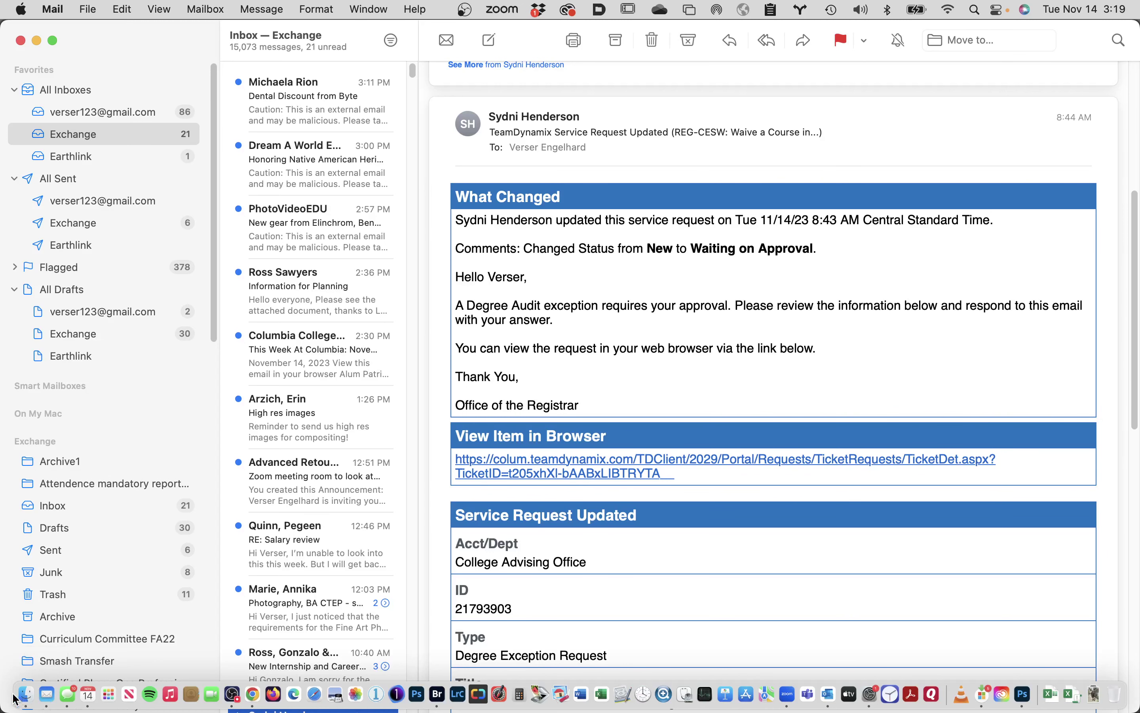
left_click(25, 695)
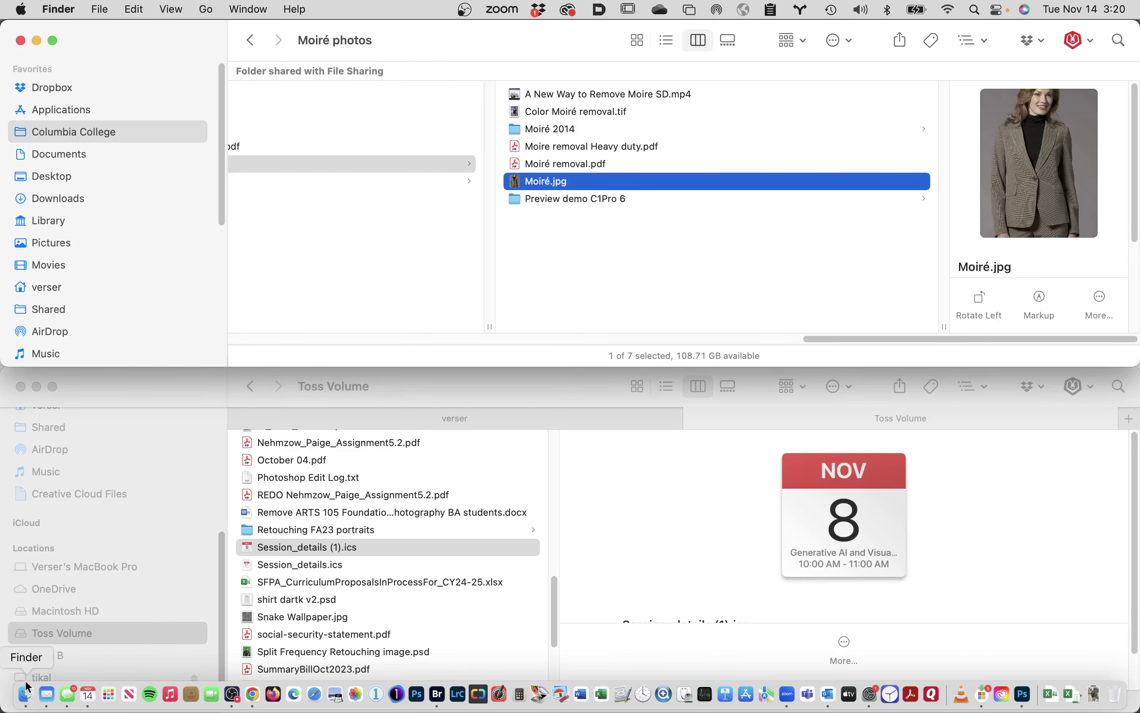
- Open Skin_Eyes_Retouch v3.psd from the Student Files Week 10 folder in Photoshop
scroll(373, 277, "left", 2)
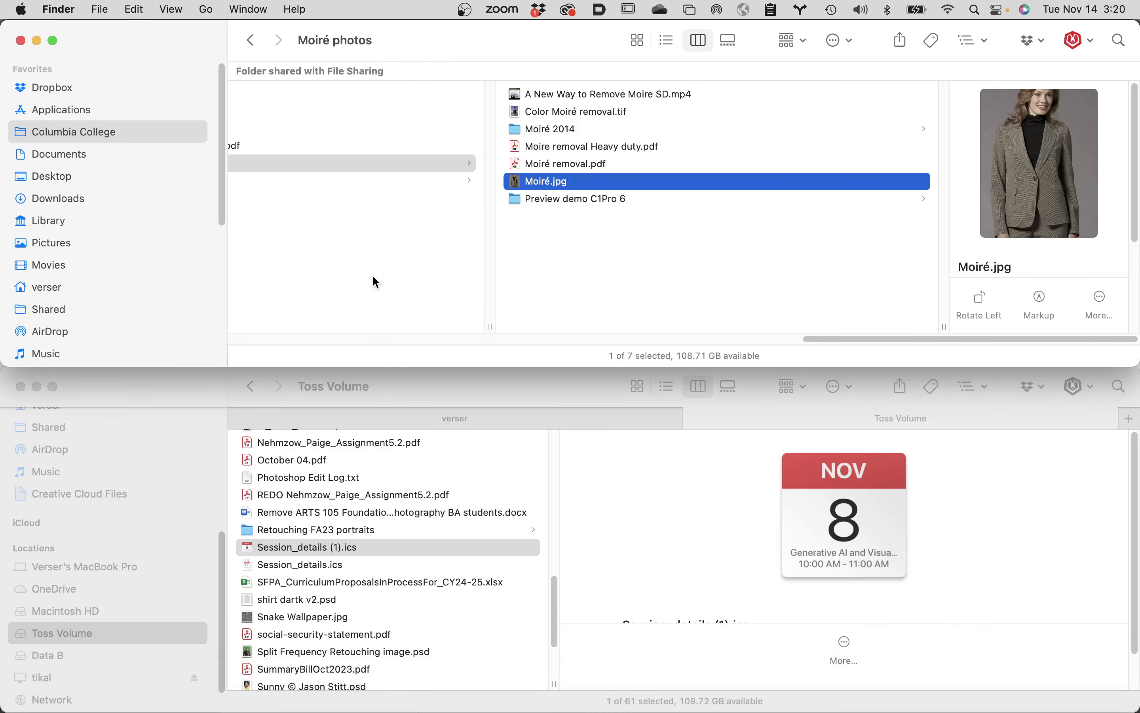
scroll(373, 277, "left", 10)
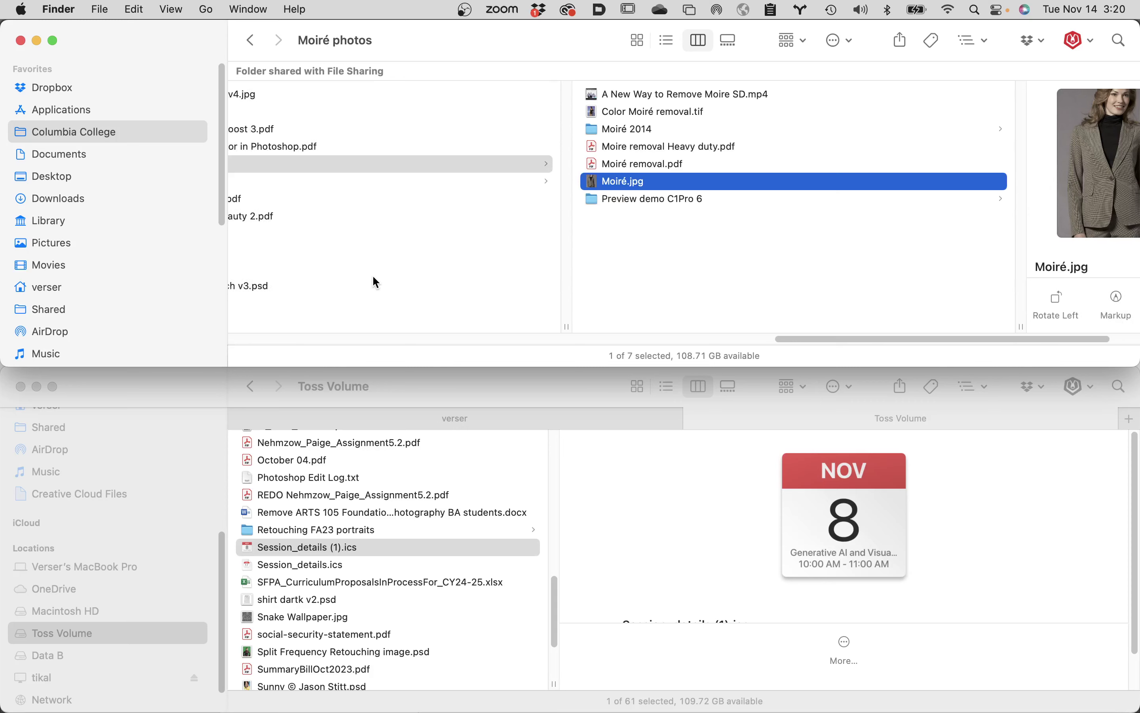
scroll(373, 277, "left", 10)
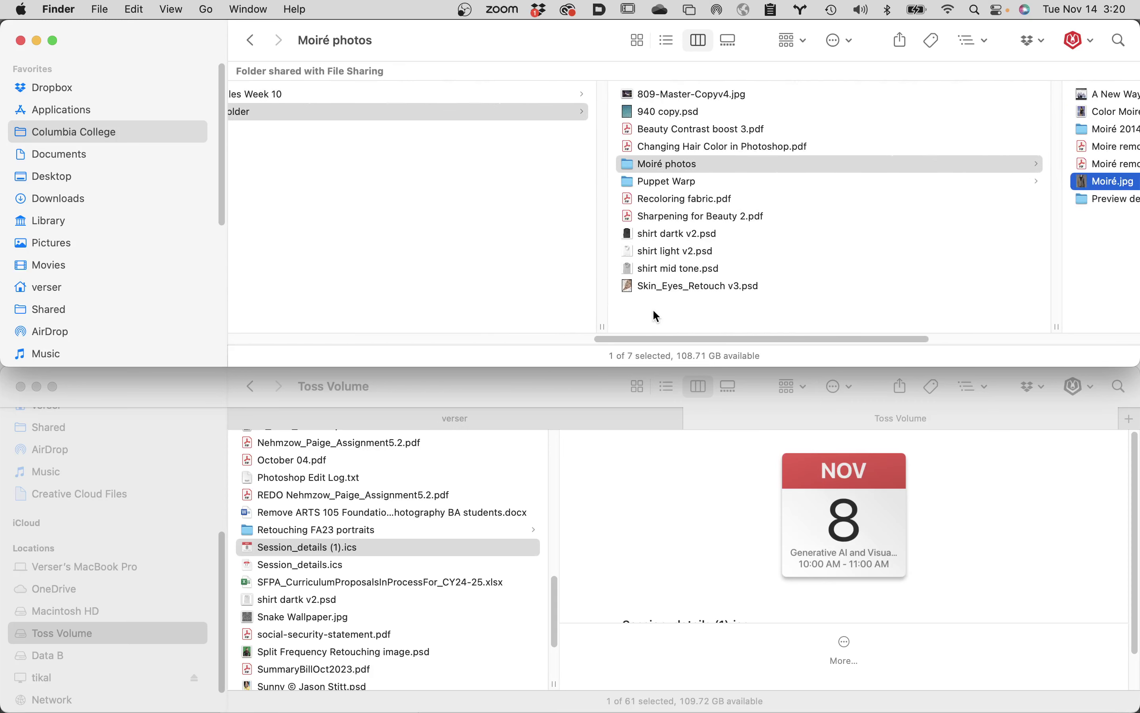
left_click(672, 286)
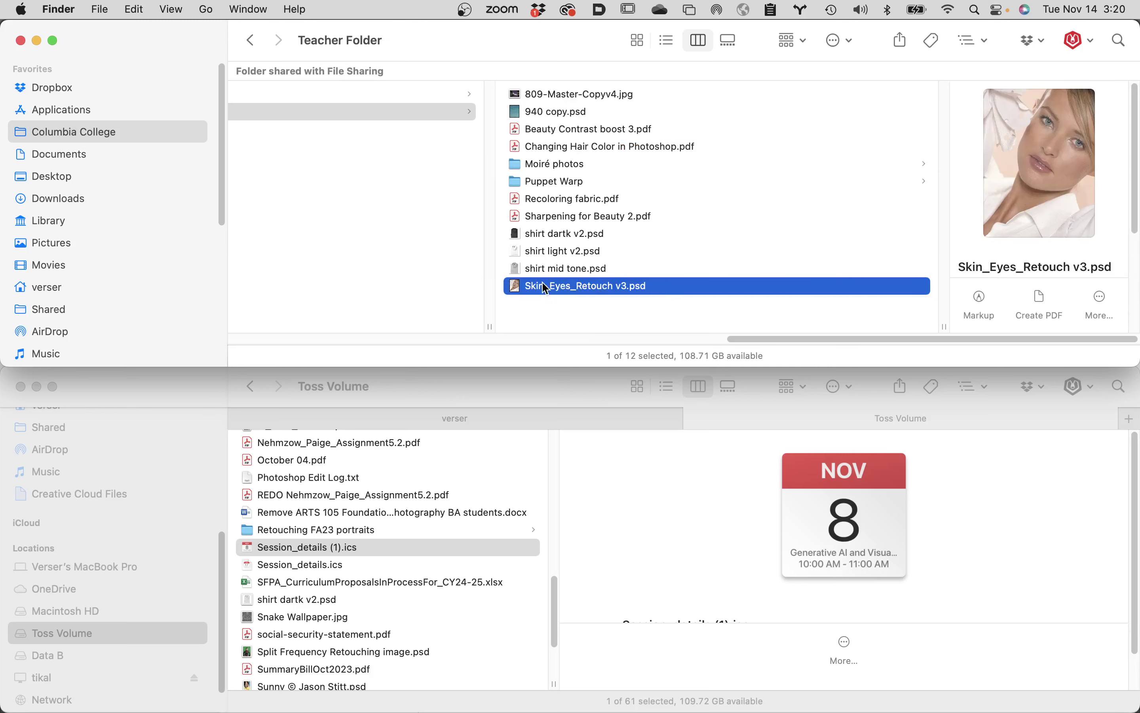
scroll(530, 311, "left", 5)
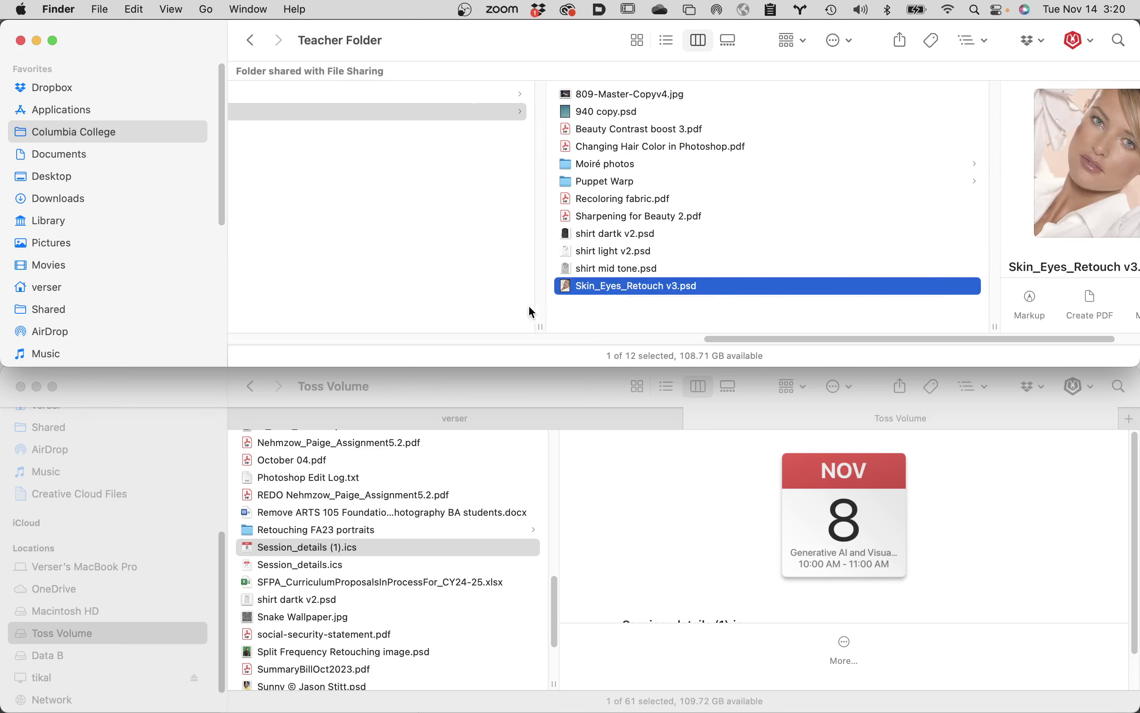
left_click(390, 93)
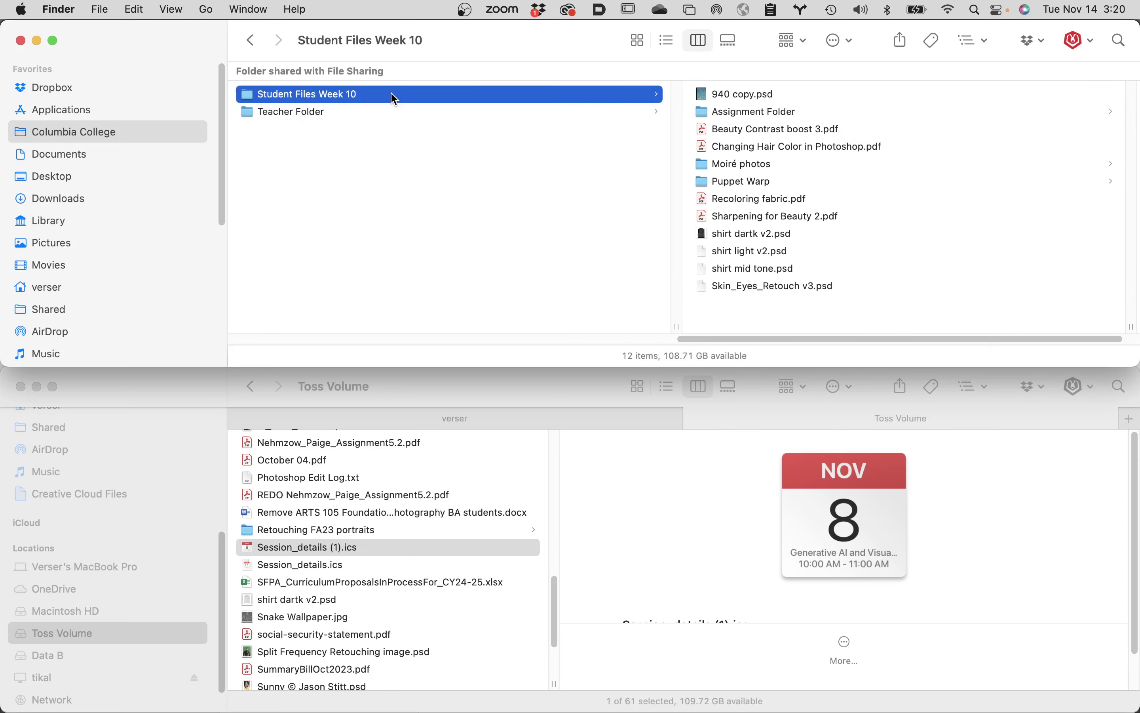
double_click(701, 283)
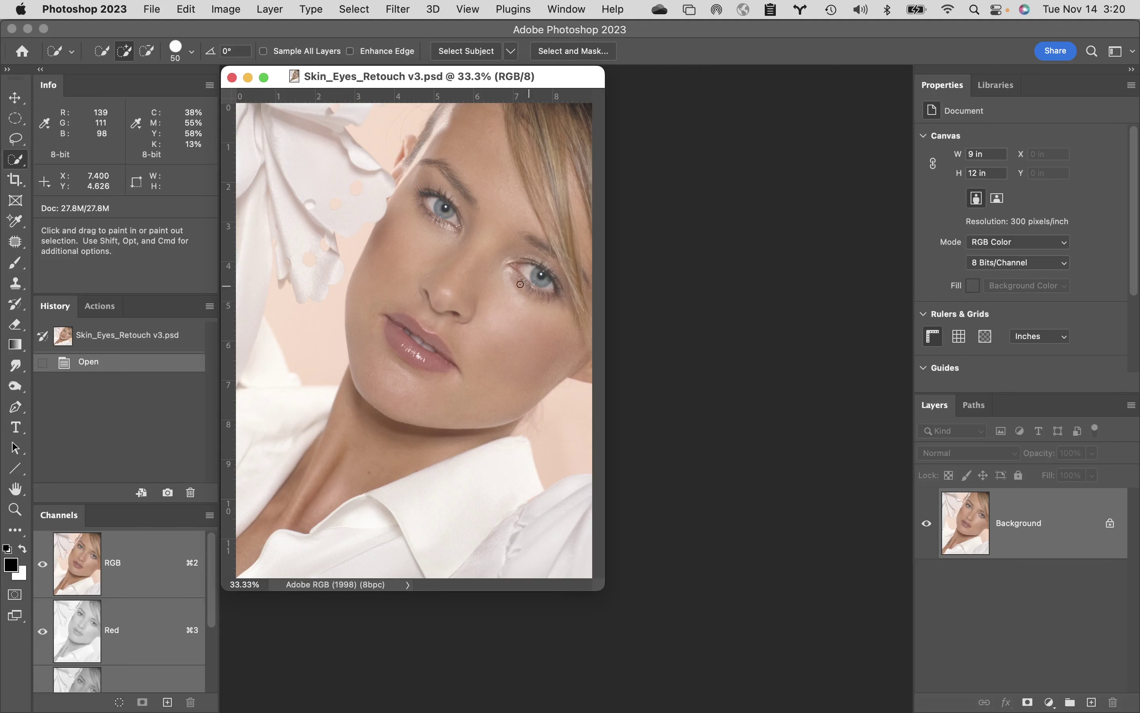
- Examine the eyes and facial skin in the portrait at 100% and 66.7% magnification
key("super+space")
left_click(469, 262)
left_click(655, 329)
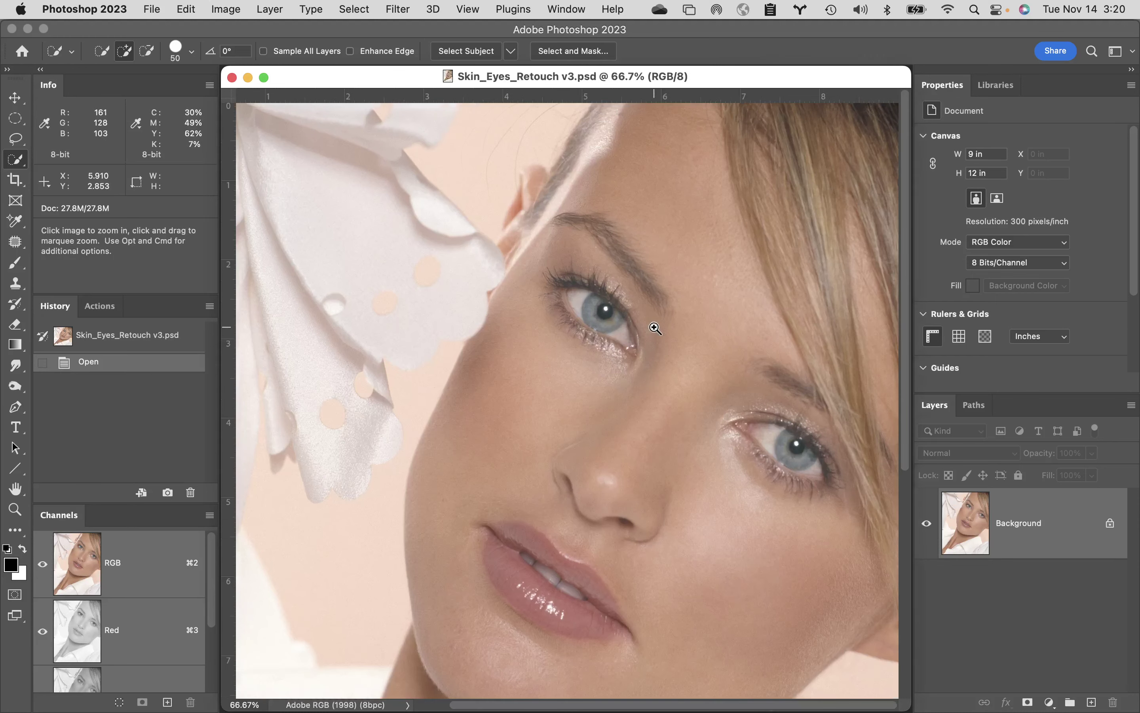
left_click(707, 466)
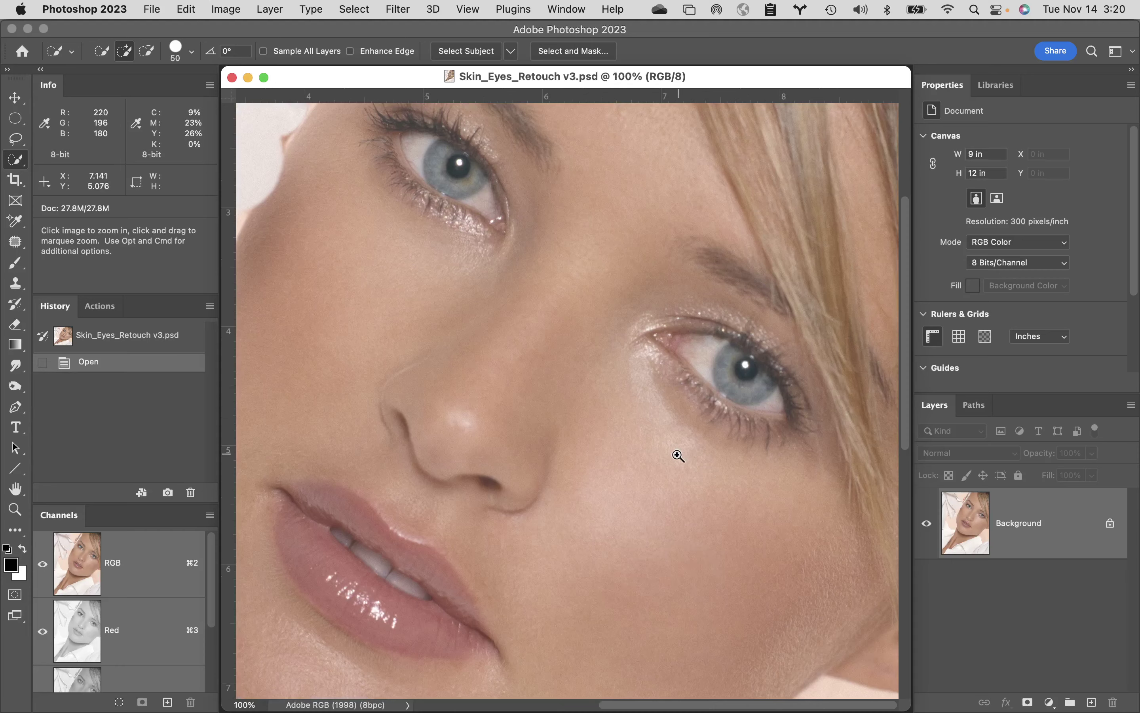
left_click(647, 438, "alt")
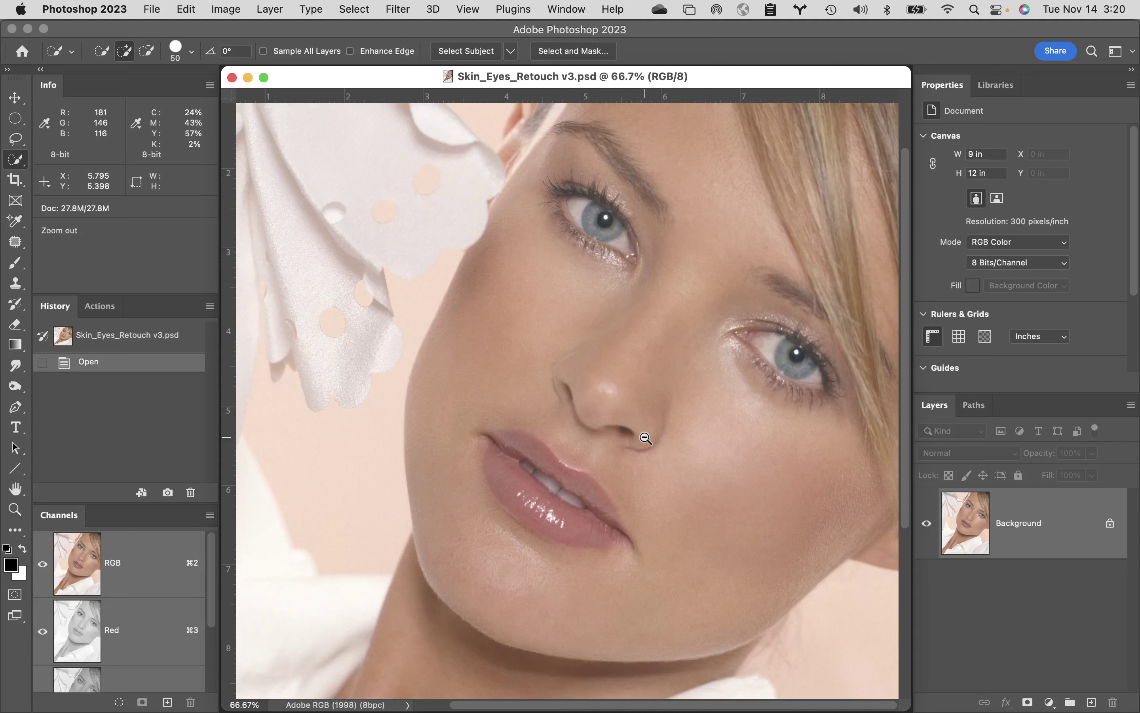
- Add a Curves adjustment layer with an S-curve, mapping shadow input 66 to output 50 and highlight input 197 to output 207
left_click(706, 434, "alt")
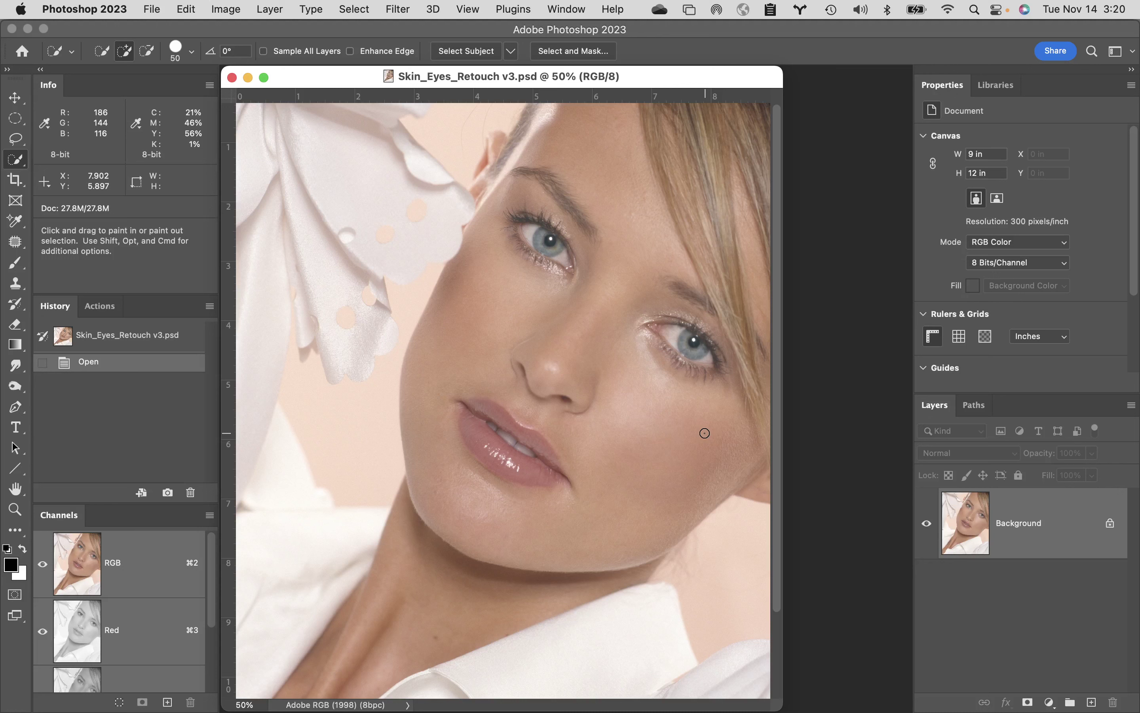
left_click(1050, 702)
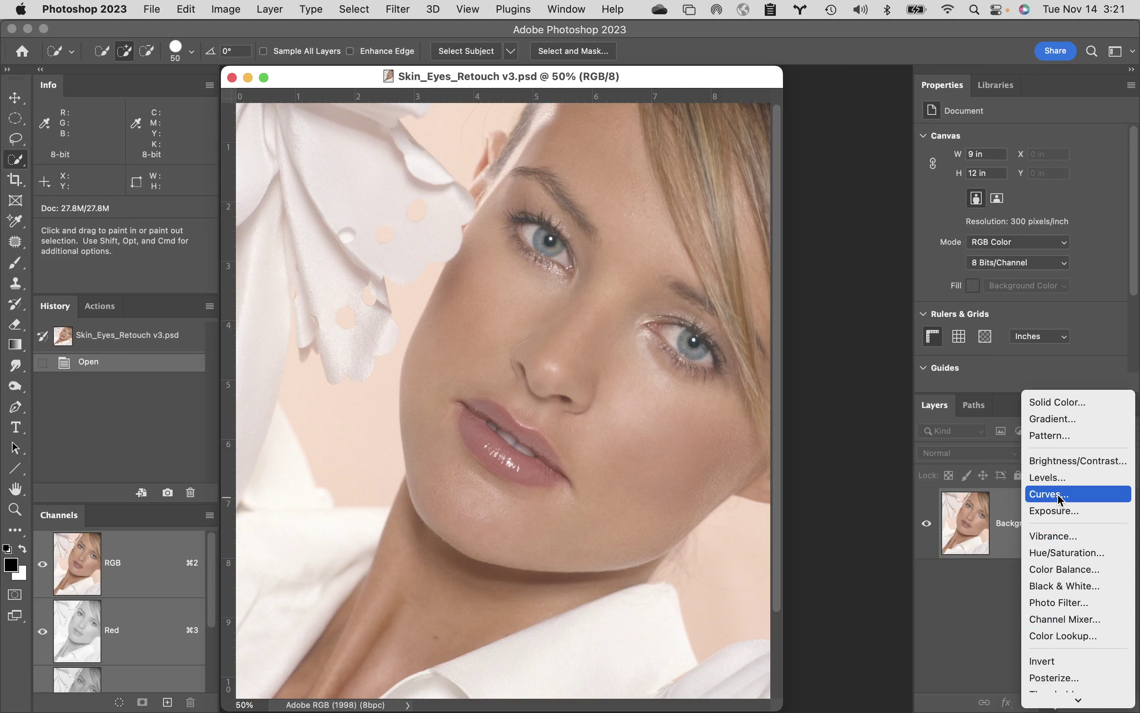
left_click(1059, 496)
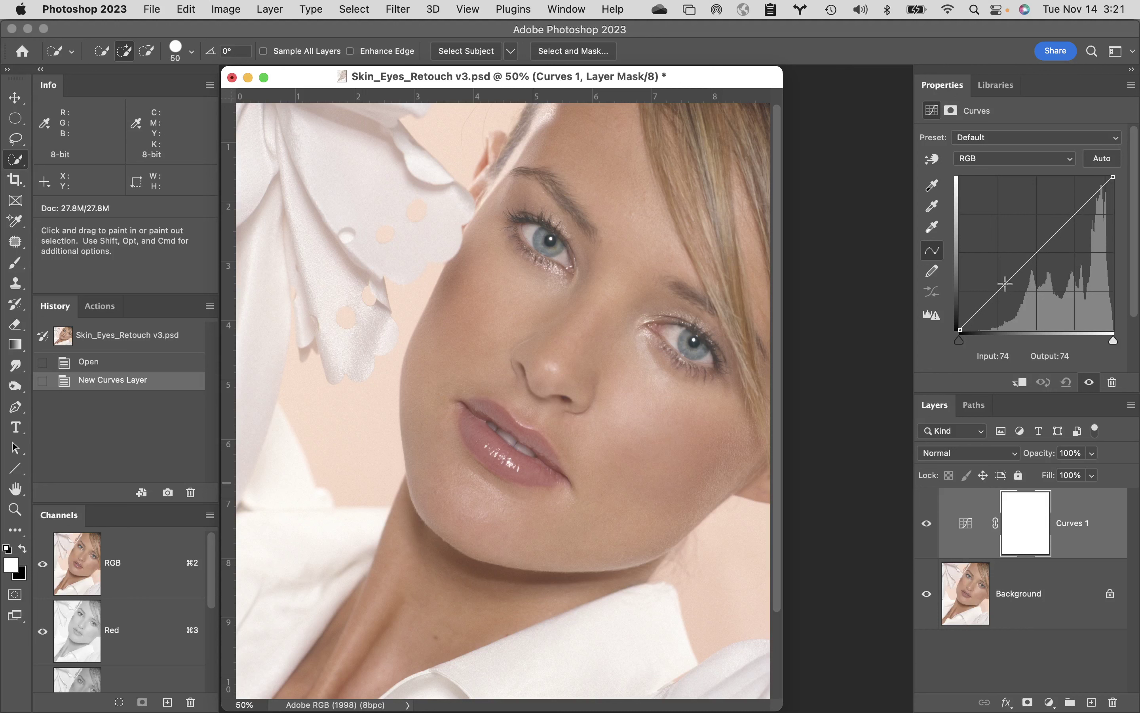
left_click(999, 296)
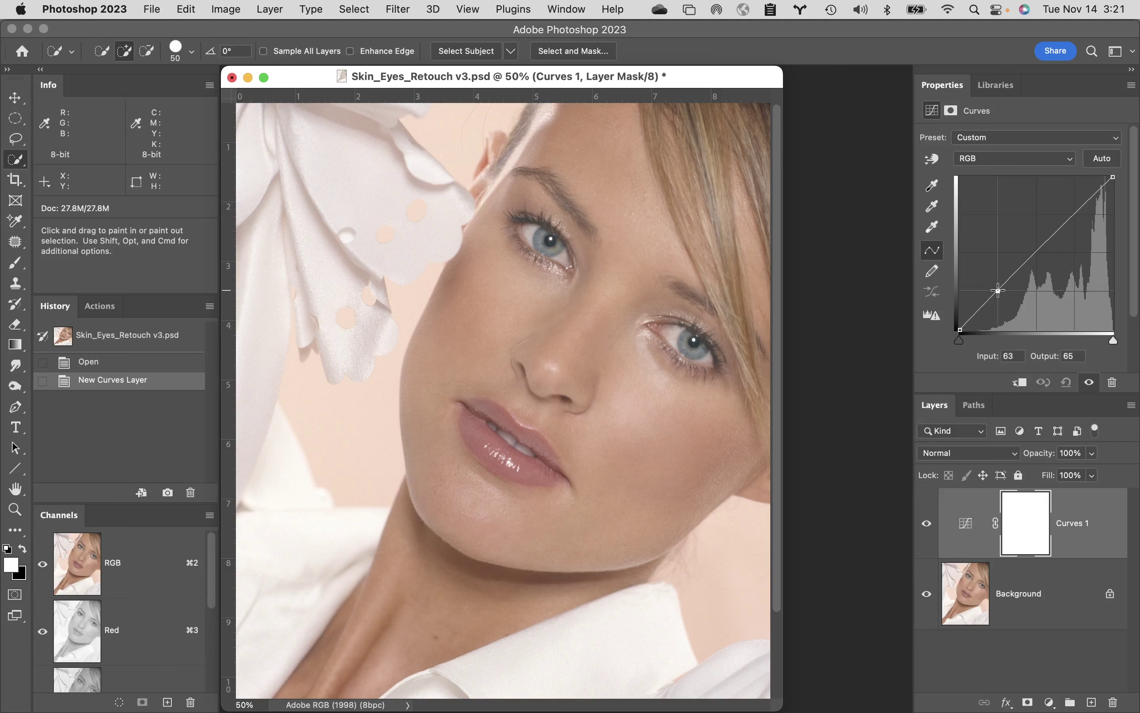
left_click_drag(999, 296, 1000, 300)
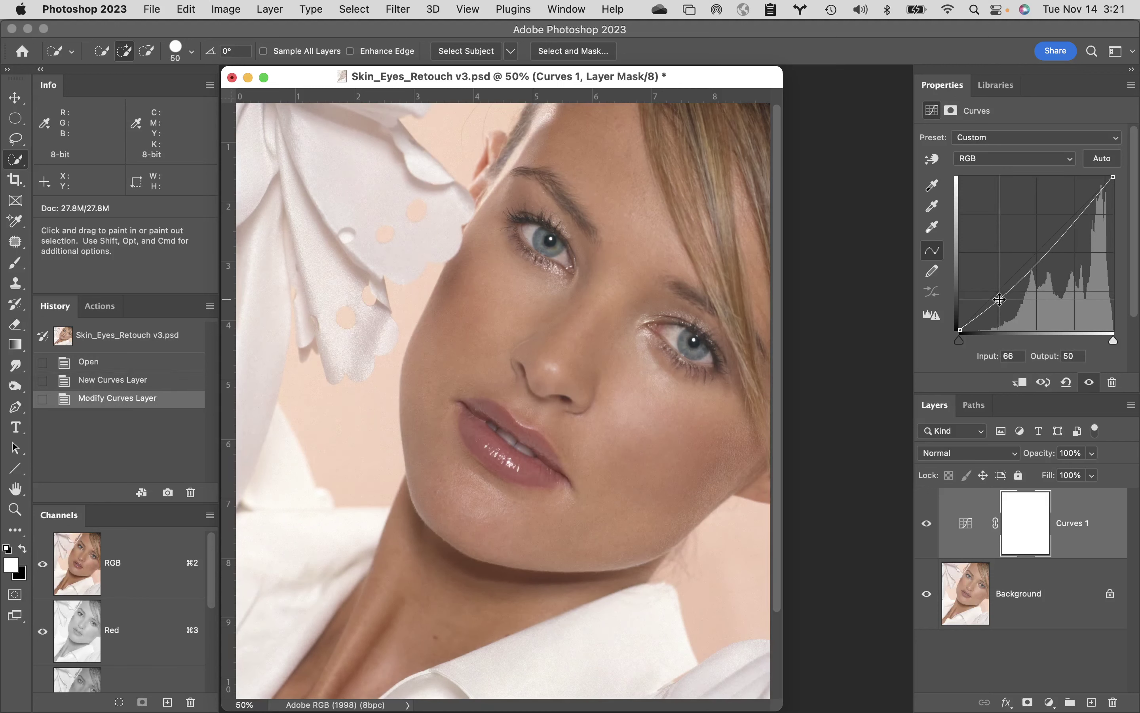
left_click(1077, 215)
left_click_drag(1078, 215, 1079, 207)
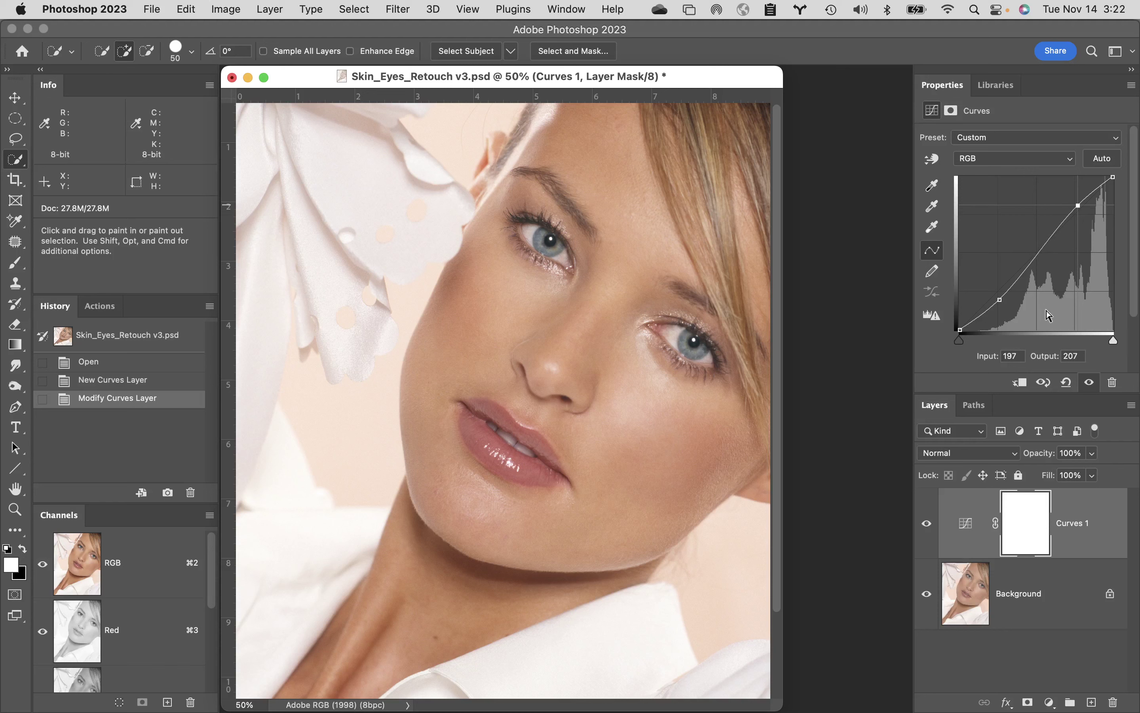
- Compare the portrait with the Curves adjustment hidden and shown, and delete the Curves layer
left_click(927, 524)
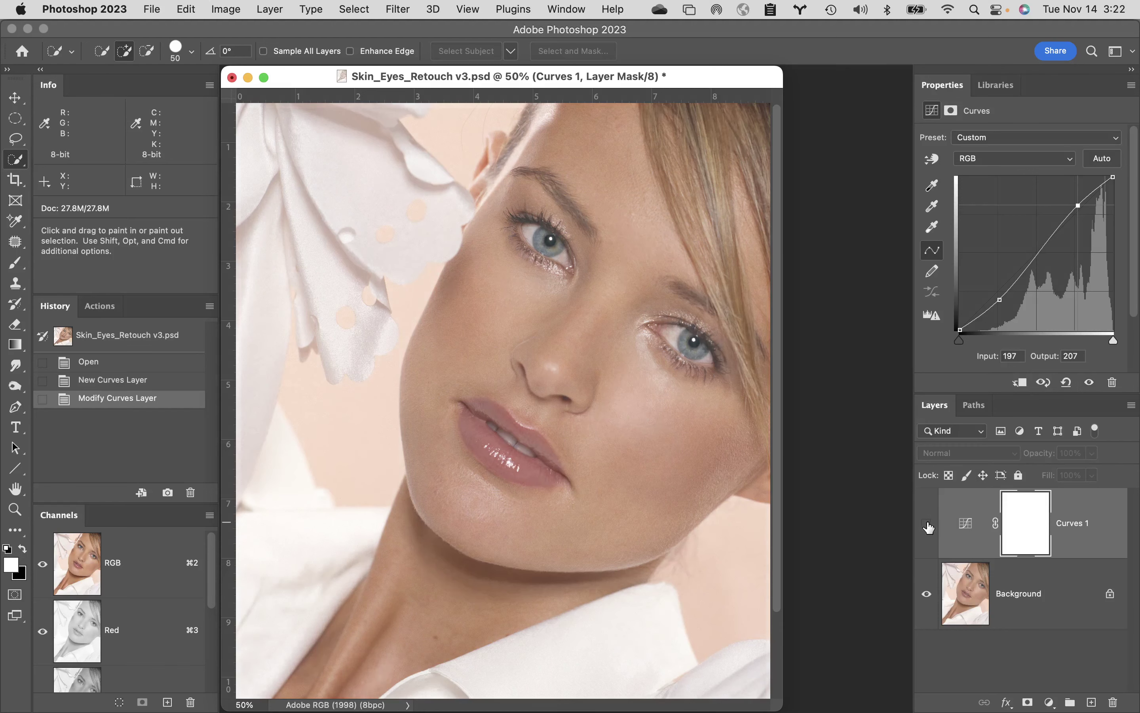
left_click(927, 524)
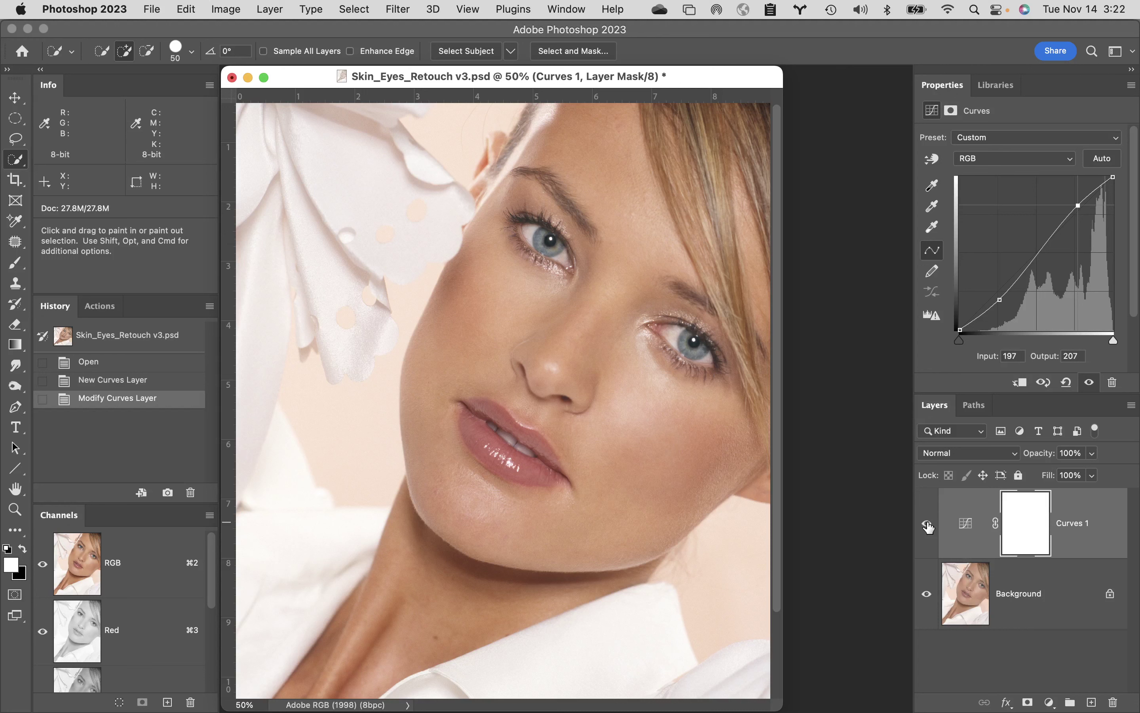
left_click_drag(978, 518, 1113, 702)
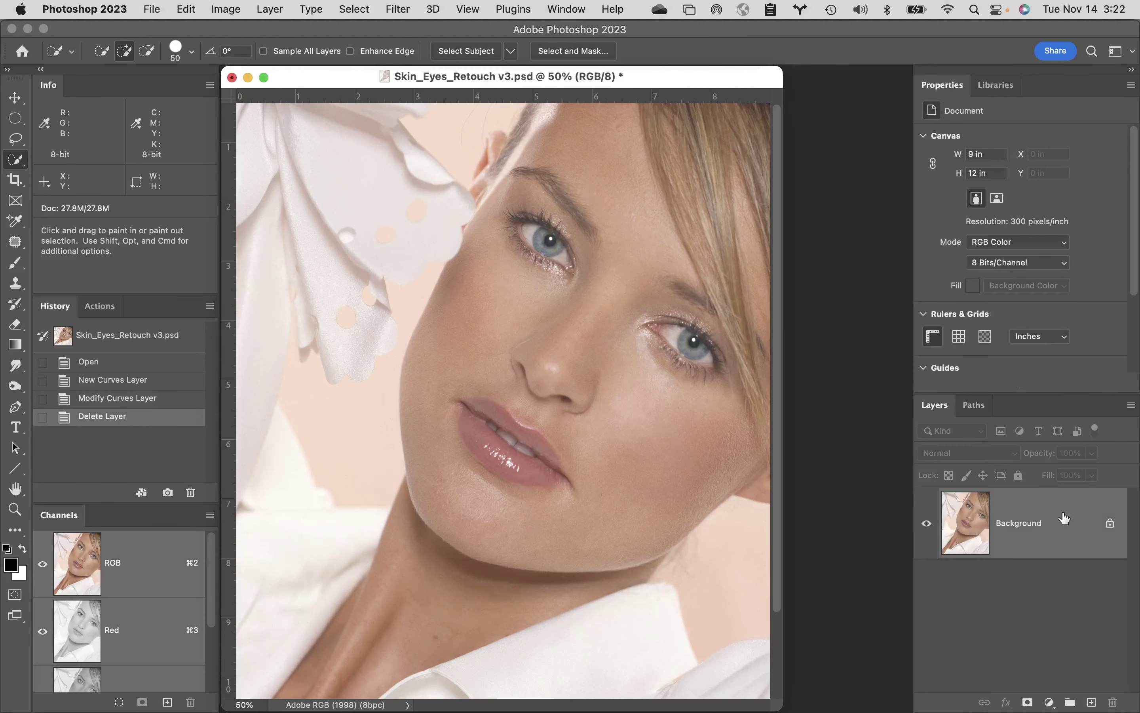
mouse_move(1064, 518)
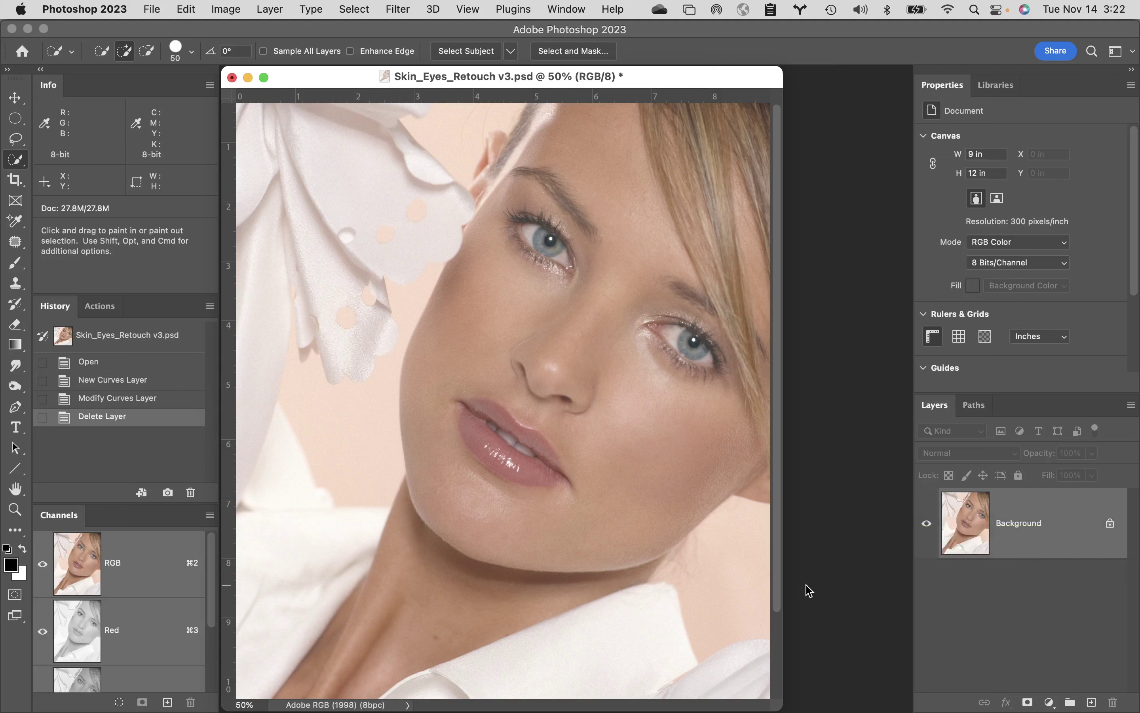
- Load the RGB composite's luminosity as a selection, save it as a new channel named luminosity, and deselect
left_click(73, 562, "super")
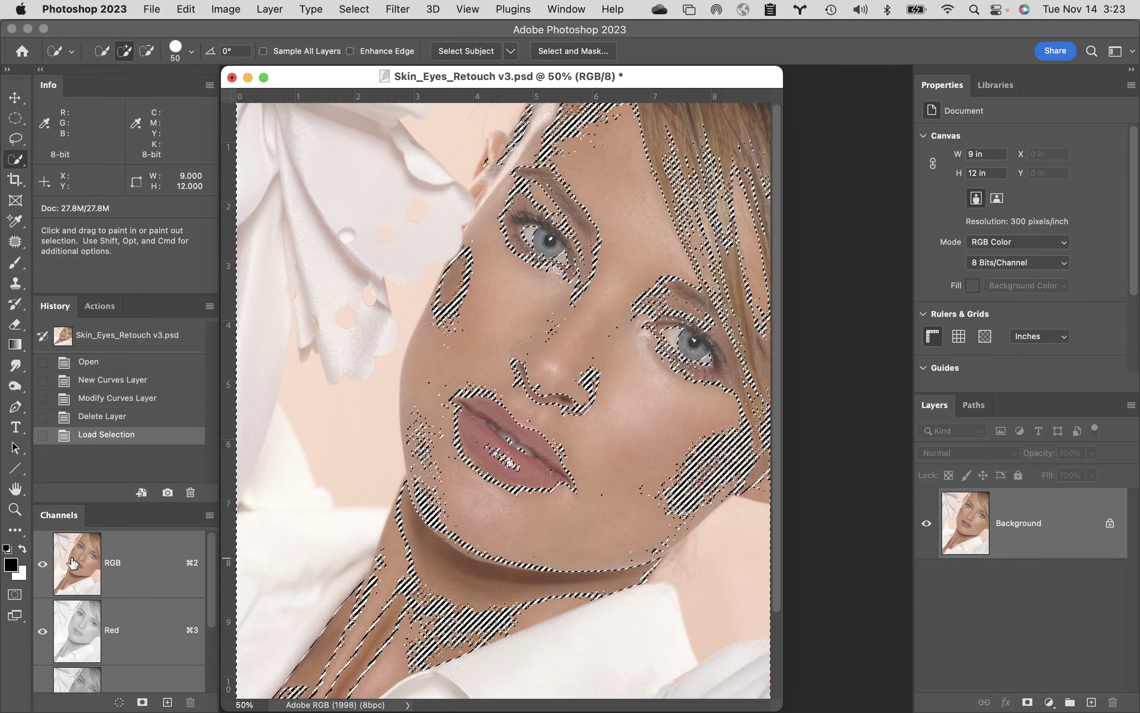
left_click(361, 8)
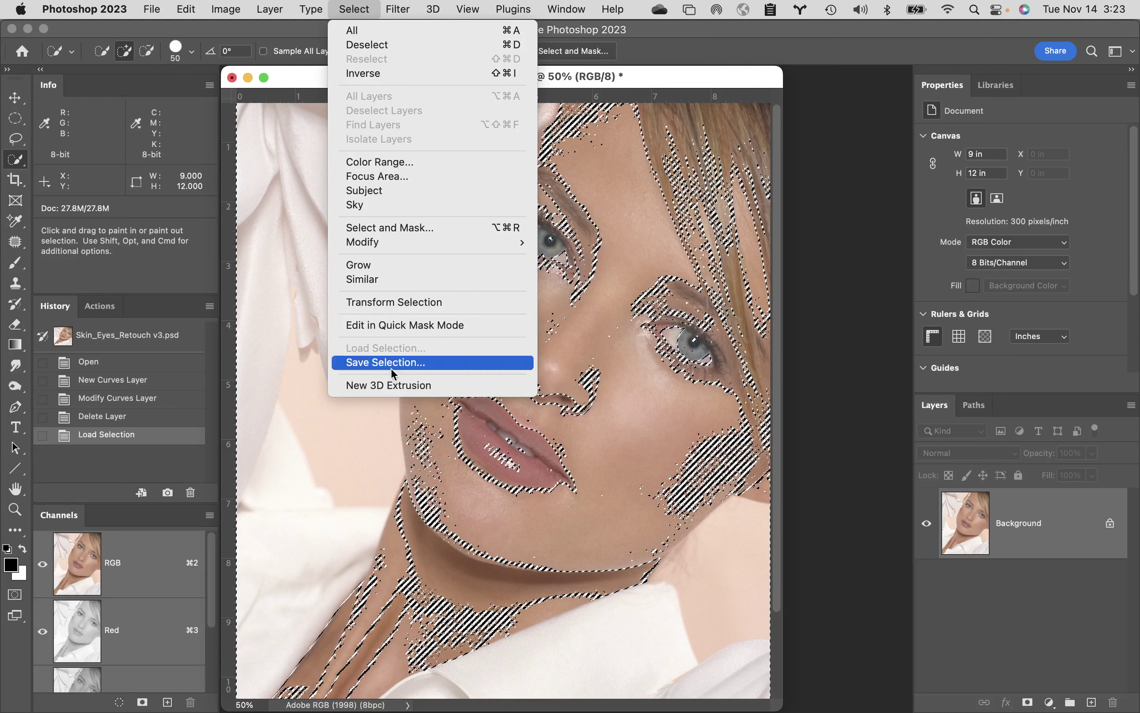
left_click(404, 362)
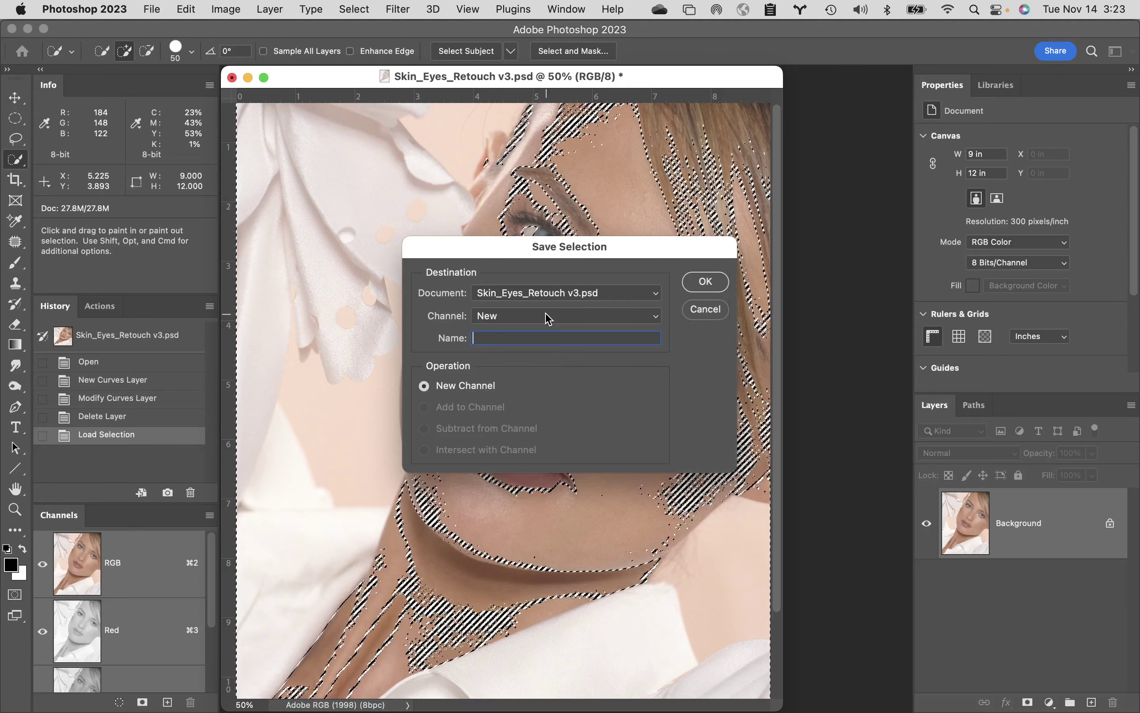
type("luminosit")
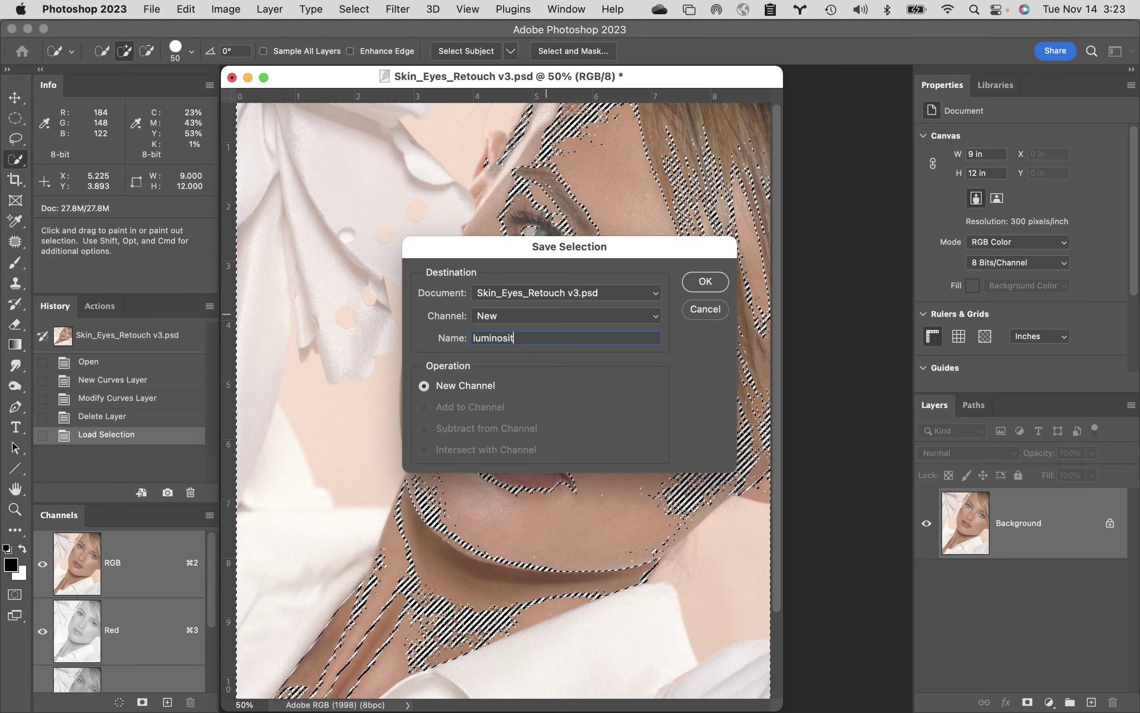
type("y")
key("Return")
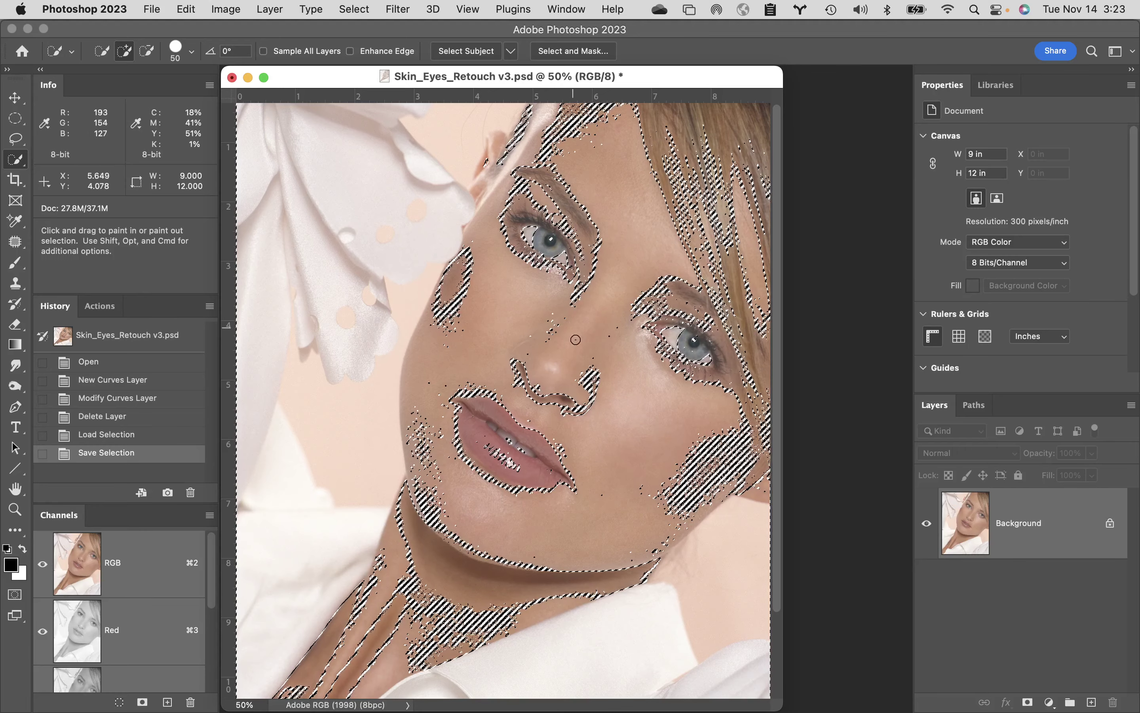
key("super+d")
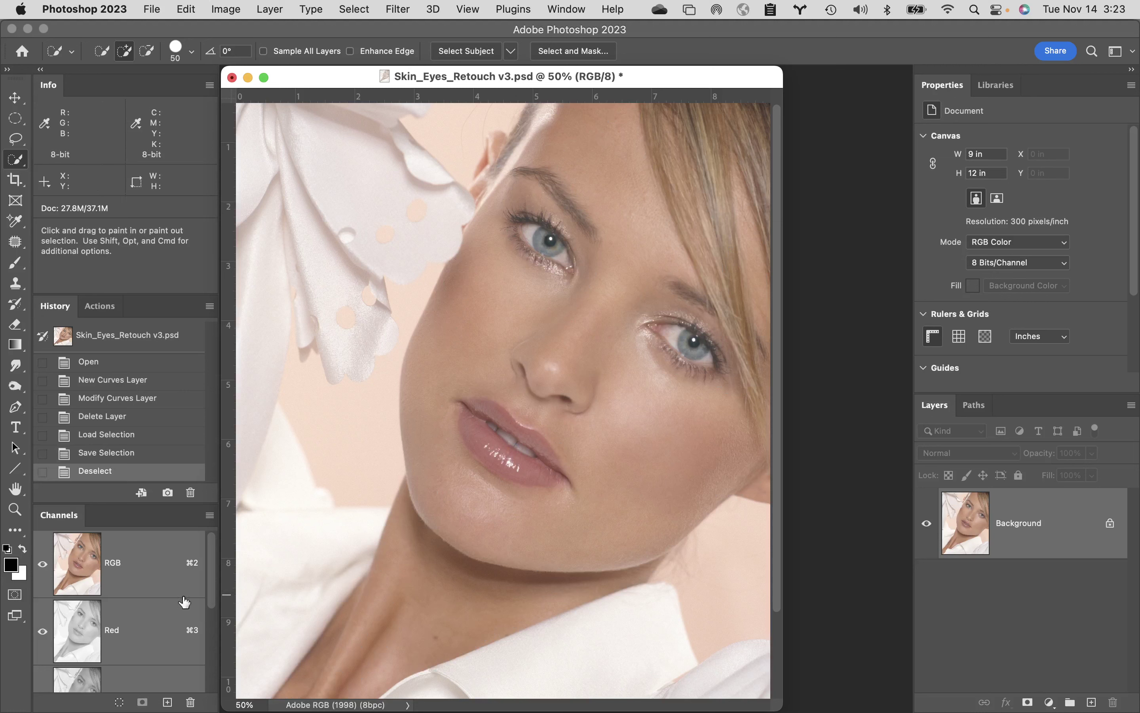
- View the luminosity alpha channel on its own and delete it
scroll(122, 633, "down", 3)
left_click(153, 657)
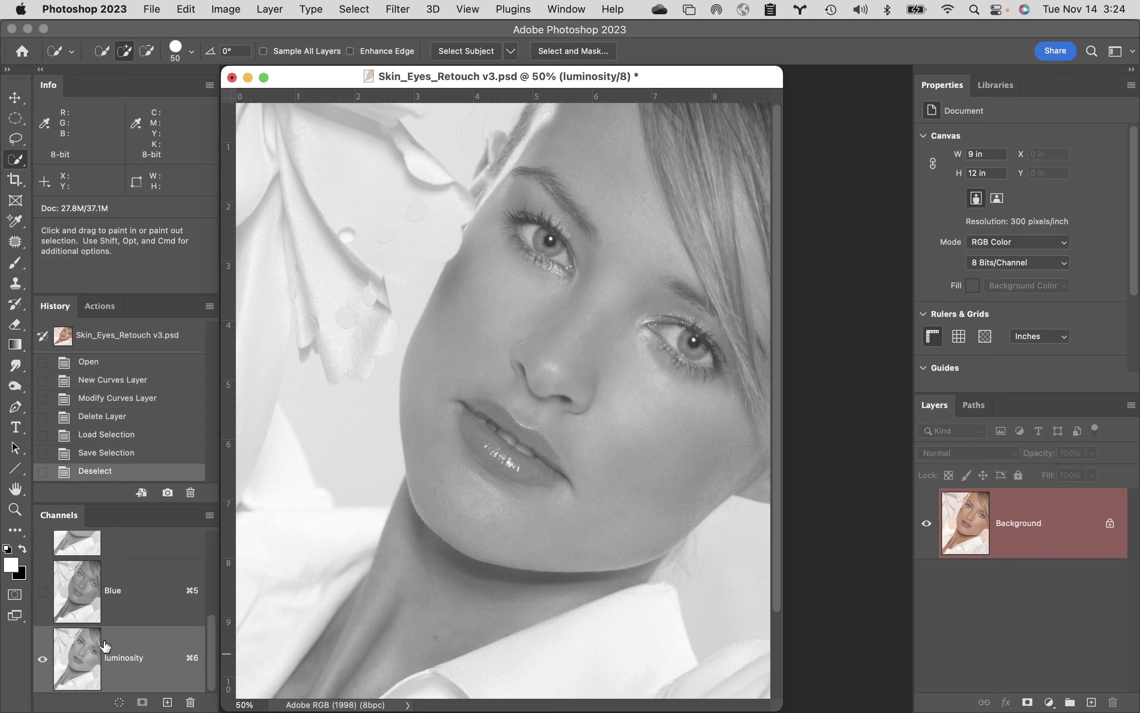
left_click_drag(153, 659, 189, 702)
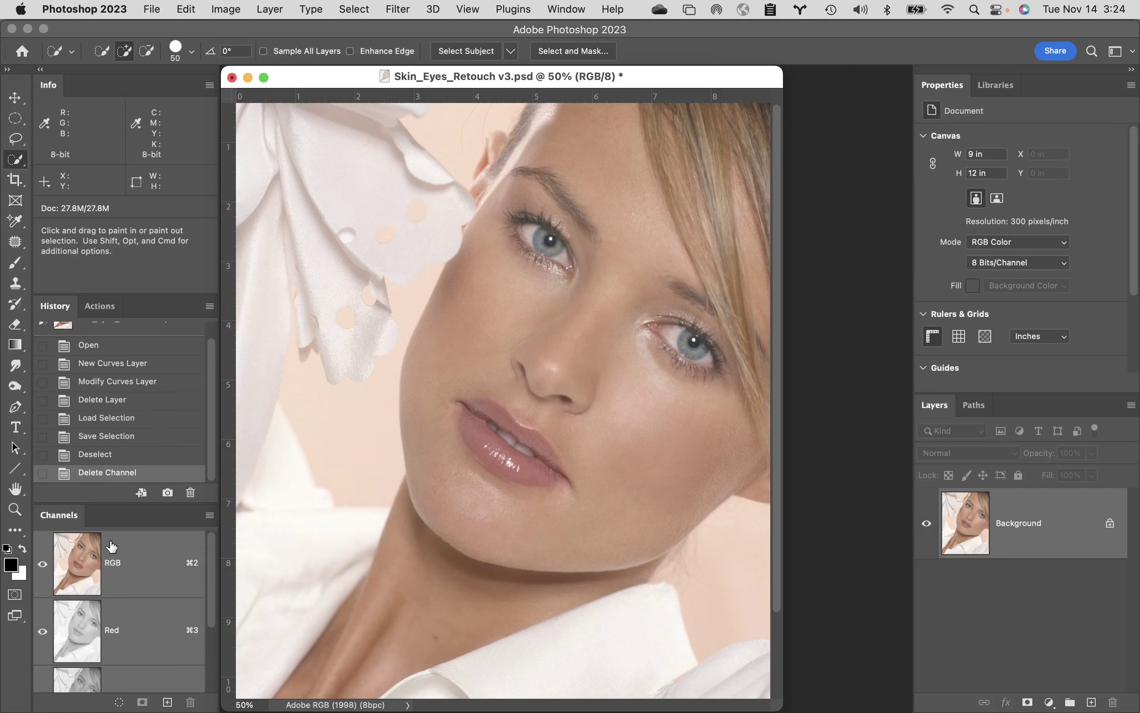
- Copy the RGB luminosity selection of the Background to a new layer, viewed without the Background, and name it highlights
left_click(82, 561, "super")
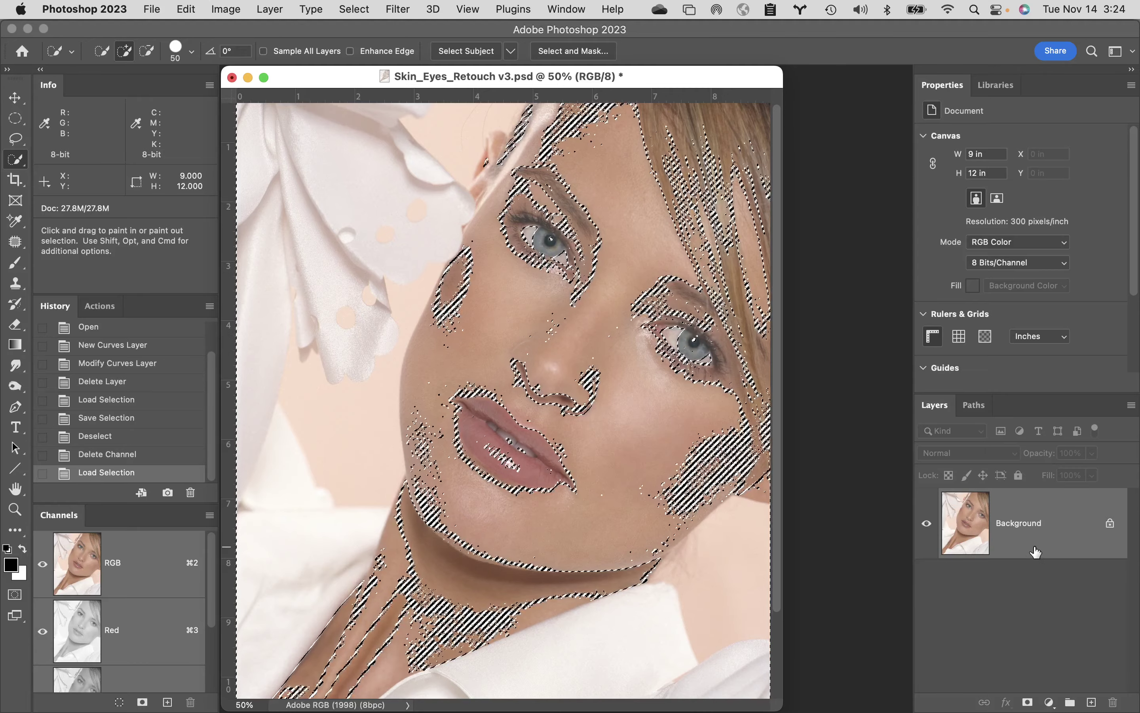
key("super+j")
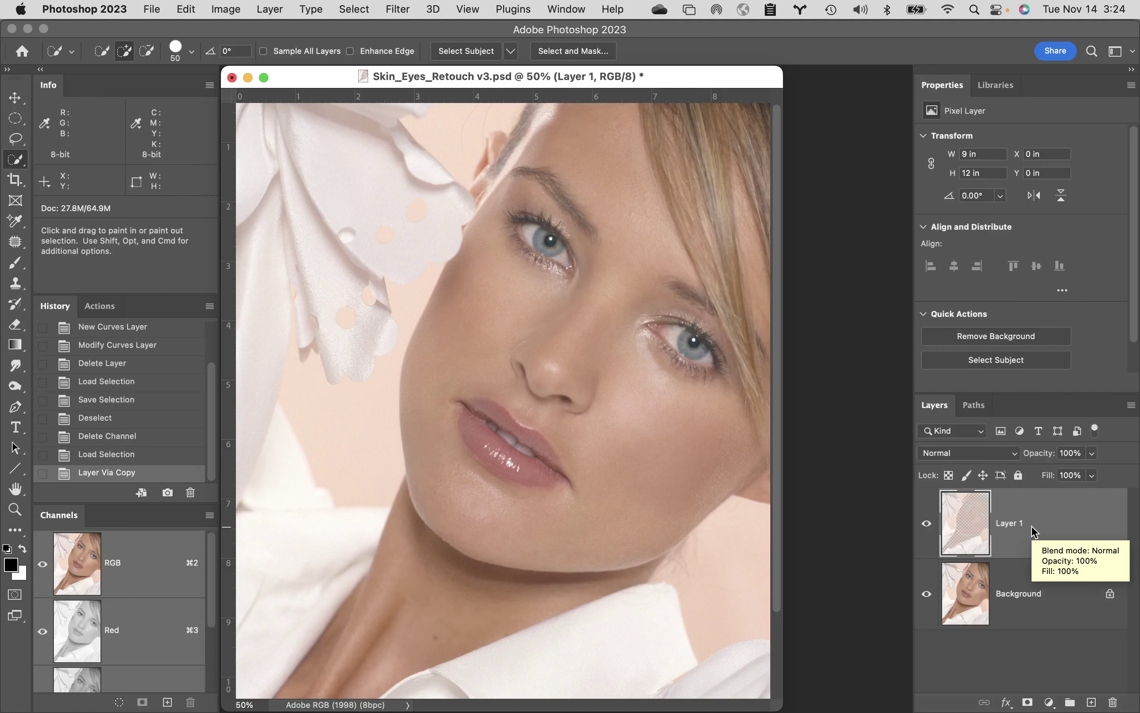
left_click(926, 595)
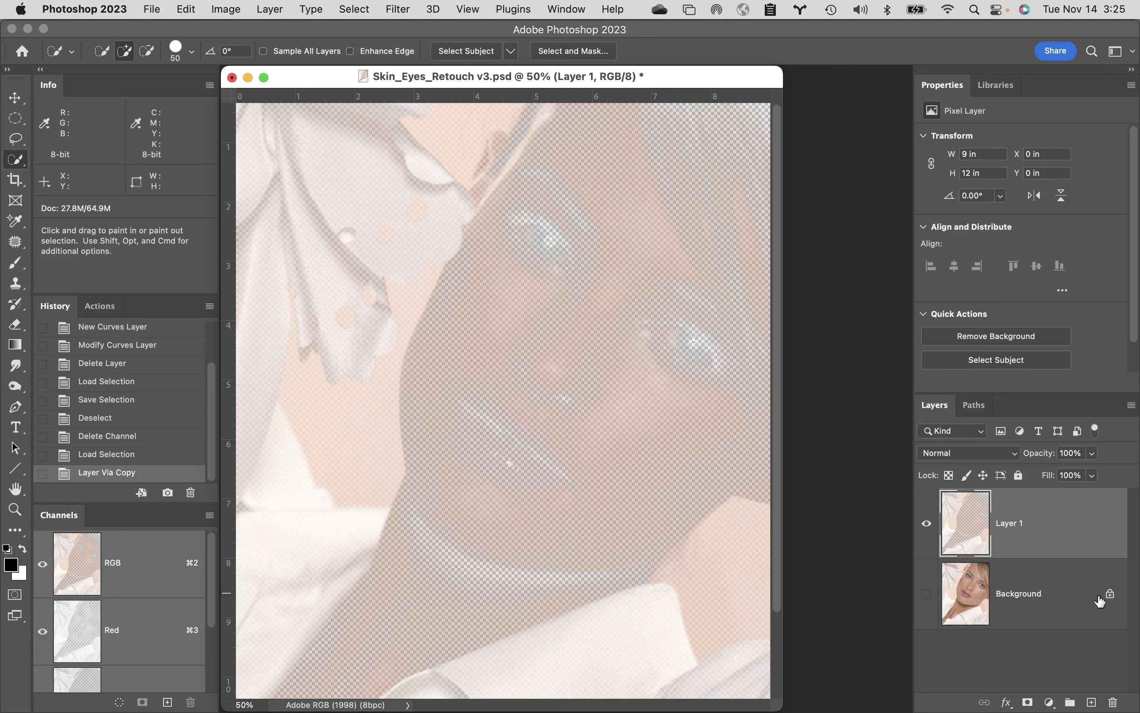
double_click(1012, 522)
type("highlights")
- With highlights hidden and the Background shown, load the RGB luminosity selection, invert it, and copy the Background through it to a new layer
left_click(927, 523)
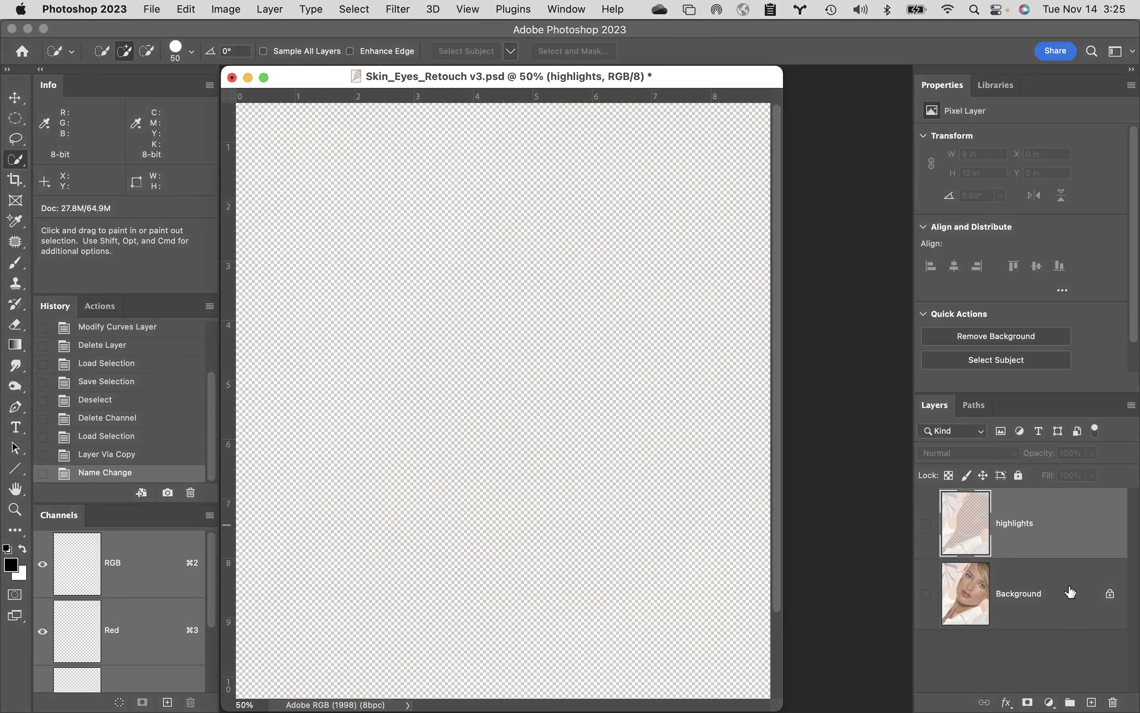
left_click(1071, 592)
left_click(926, 594)
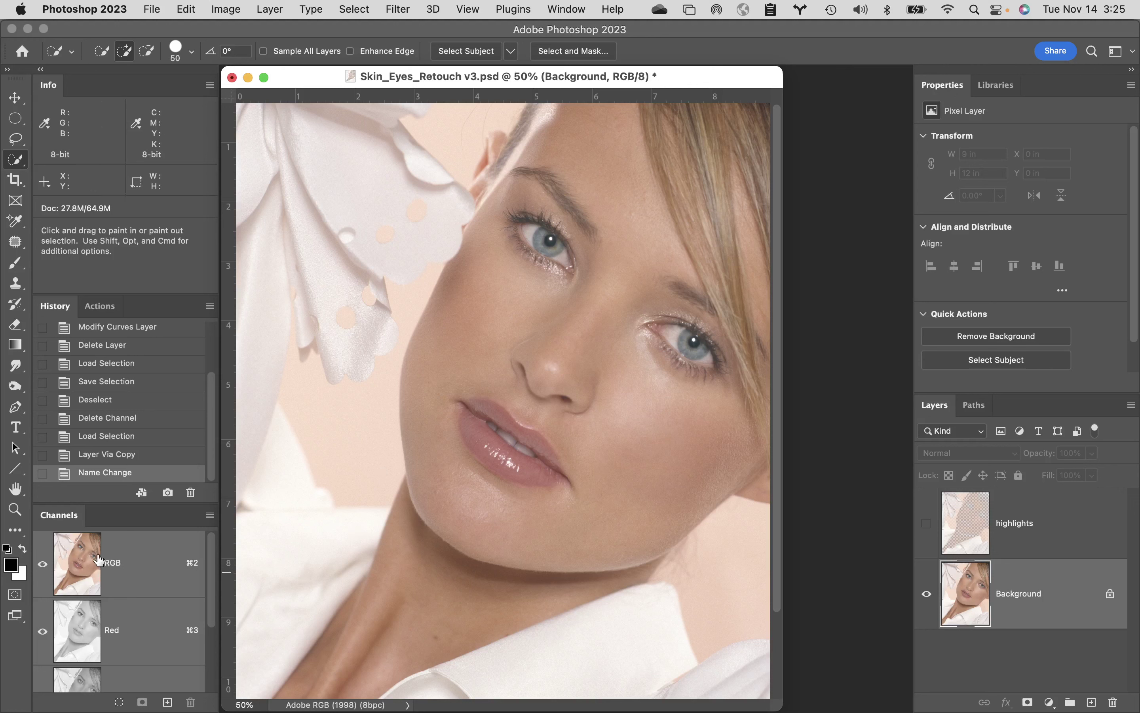
left_click(76, 558, "super")
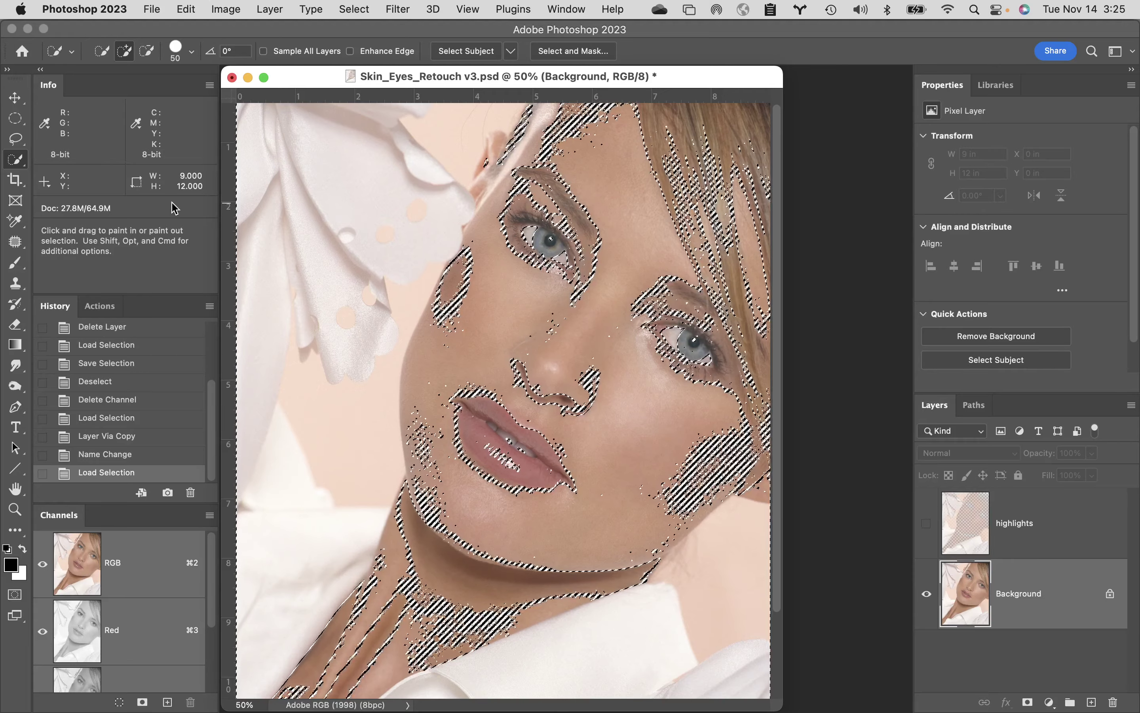
left_click(356, 8)
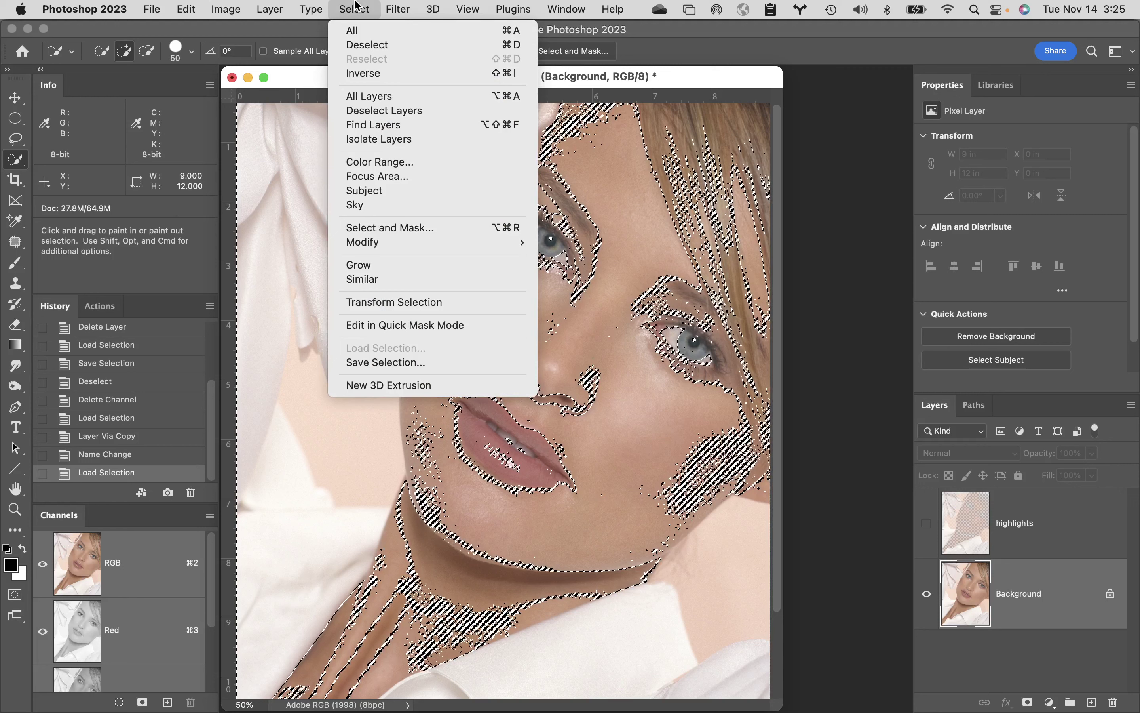
left_click(373, 74)
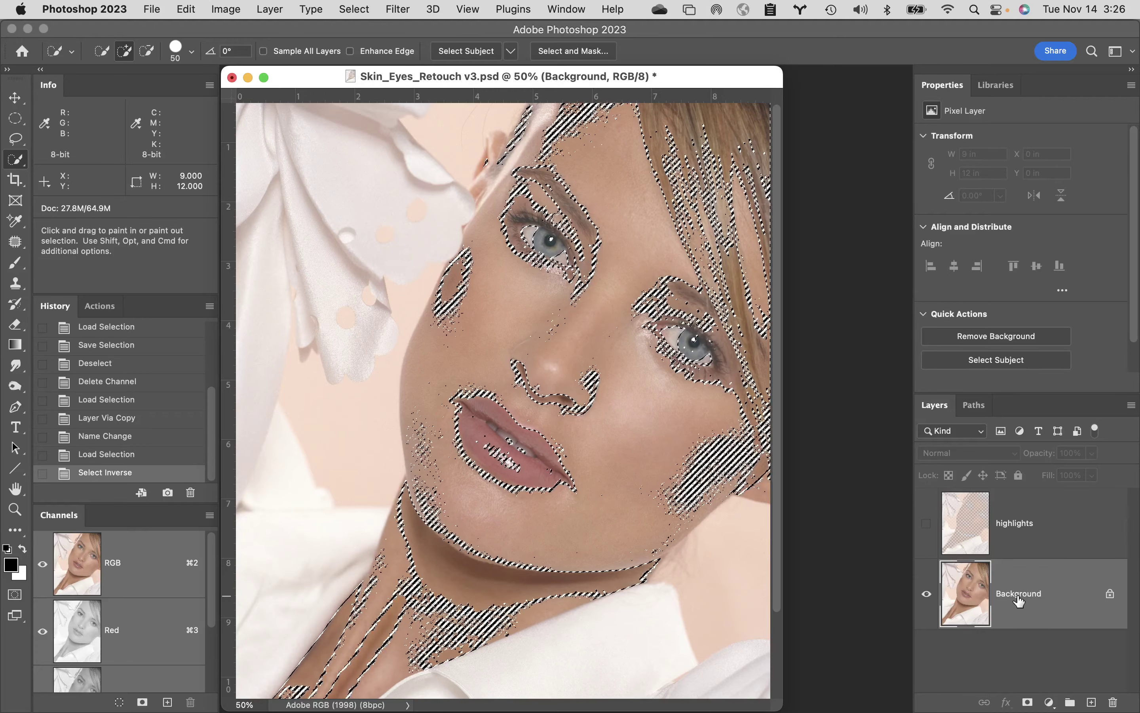
key("super+j")
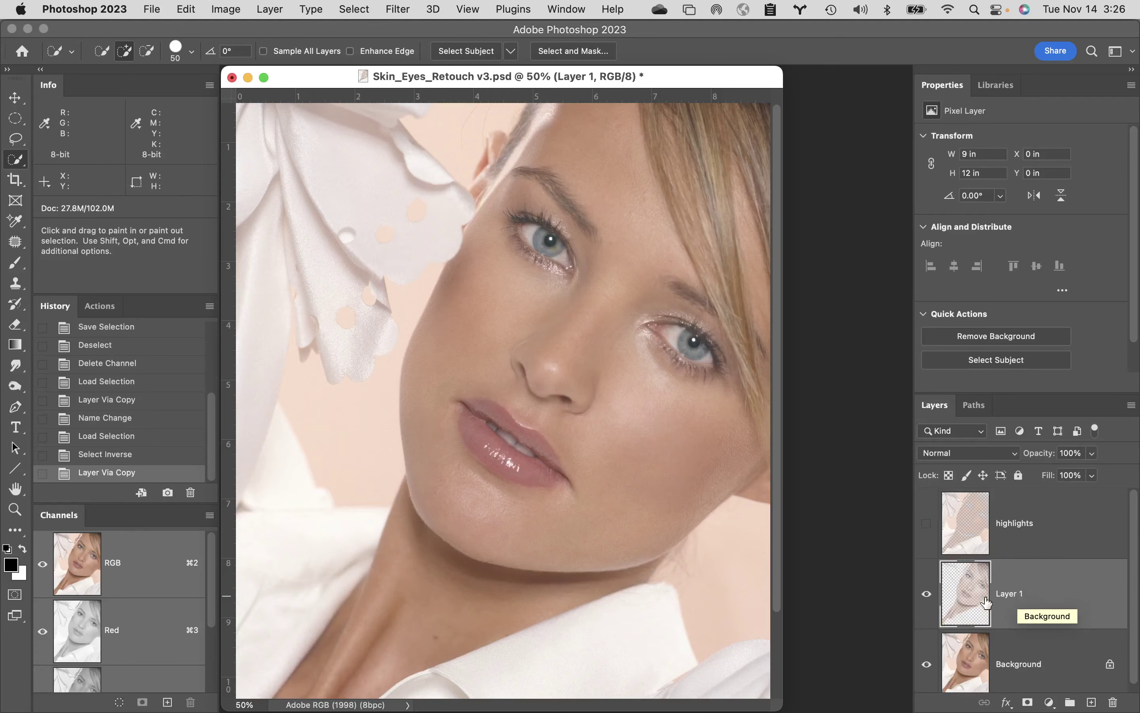
- Hide the Background to isolate the layer copied from the inverted selection, and name that layer shadows
left_click(927, 663)
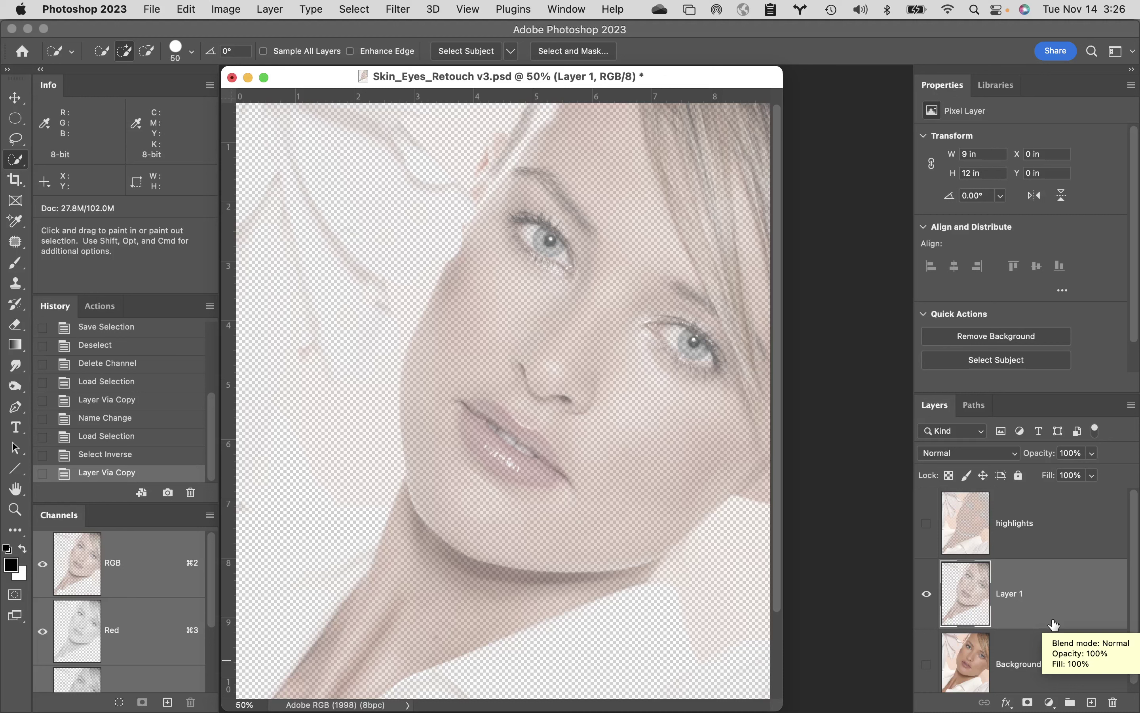
double_click(1011, 593)
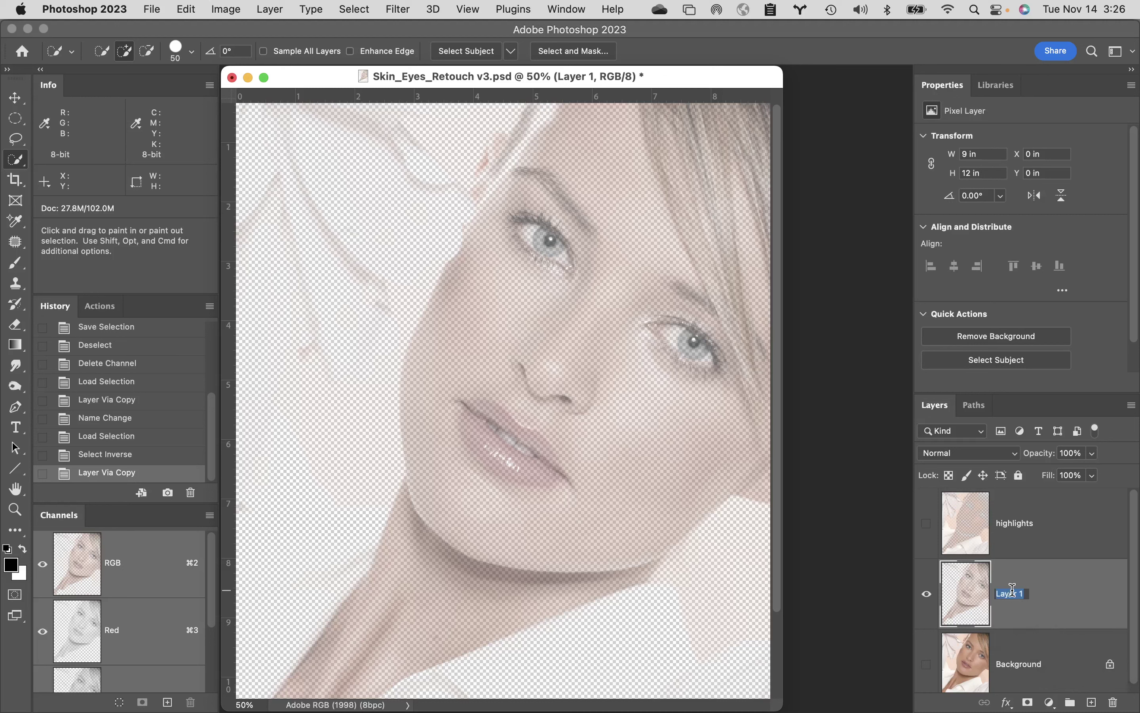
type("shadows")
key("Return")
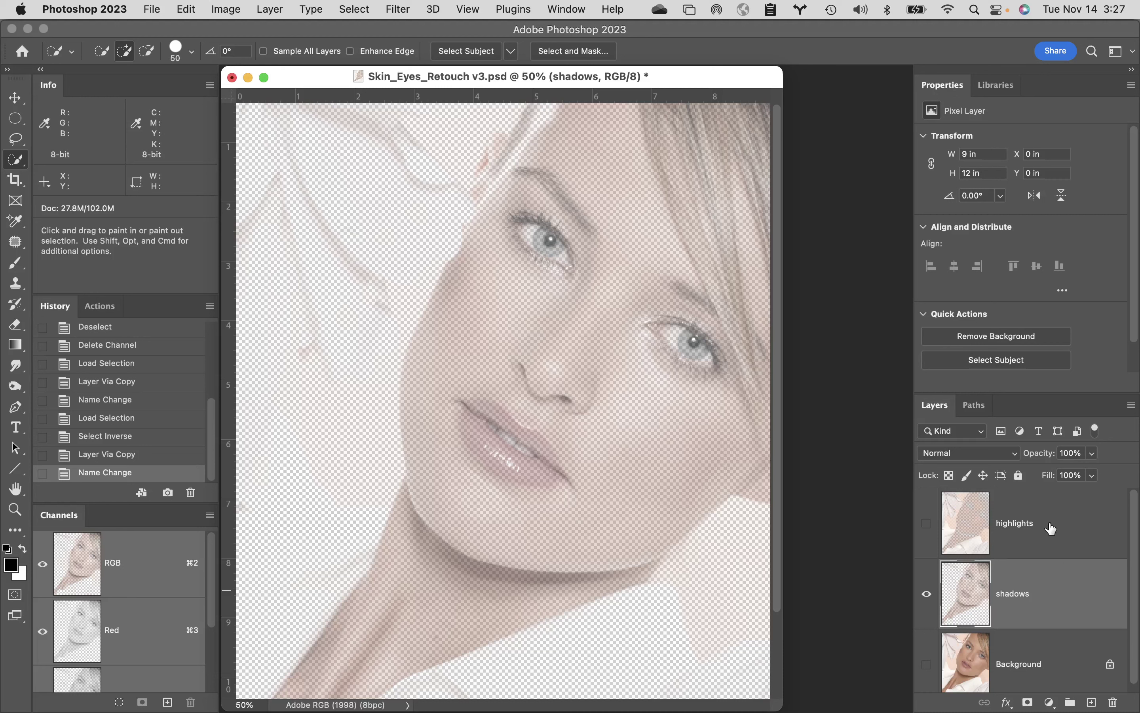
- Show the Background and highlights layers again and set the shadows layer's blend mode to Multiply
left_click(926, 664)
left_click(926, 522)
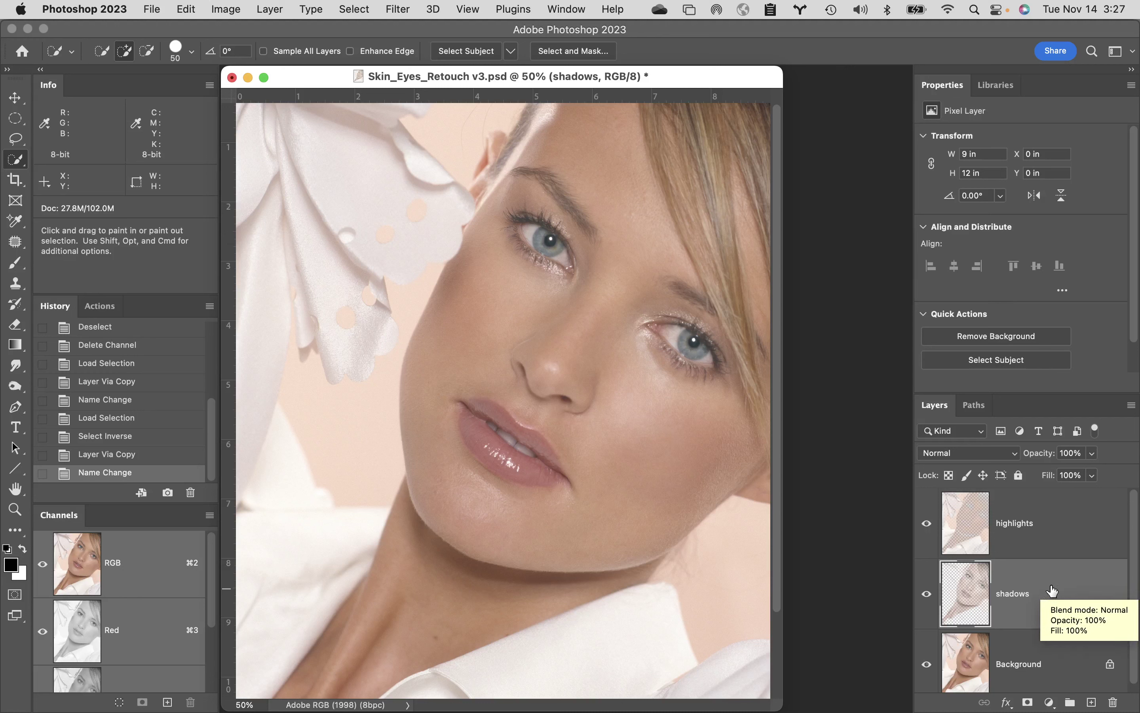
left_click(982, 460)
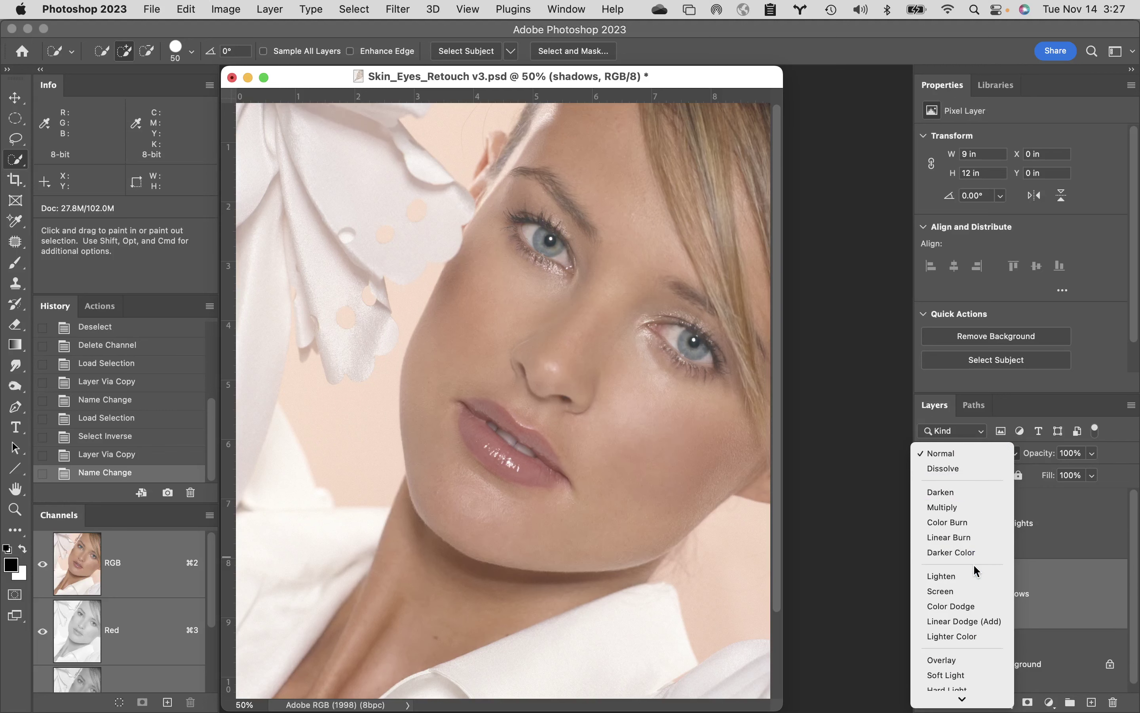
scroll(989, 674, "down", 3)
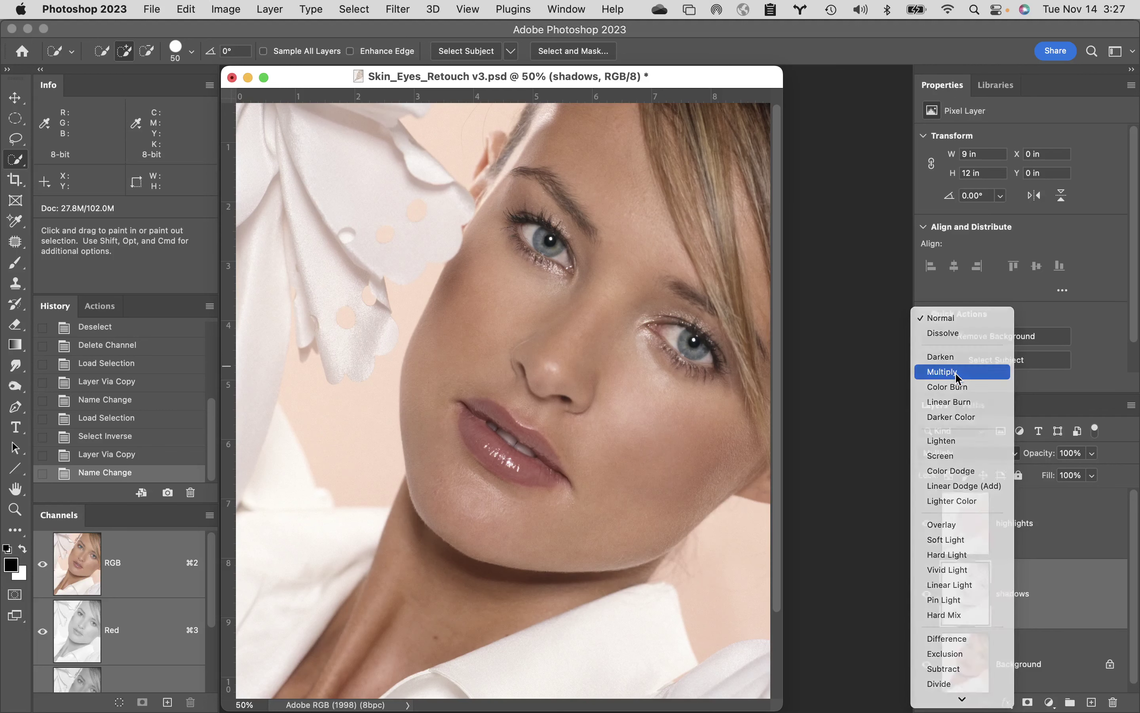
left_click(955, 373)
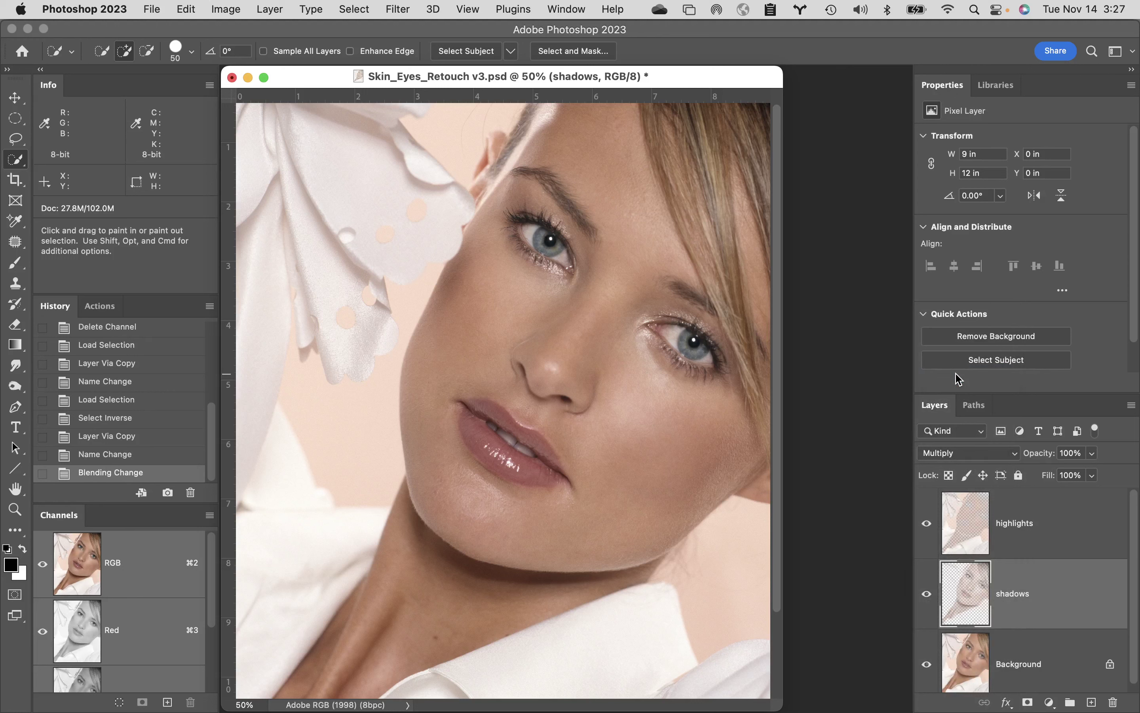
- Set the highlights layer's blend mode to Screen and reduce the shadows layer's opacity to 50%
left_click(1051, 524)
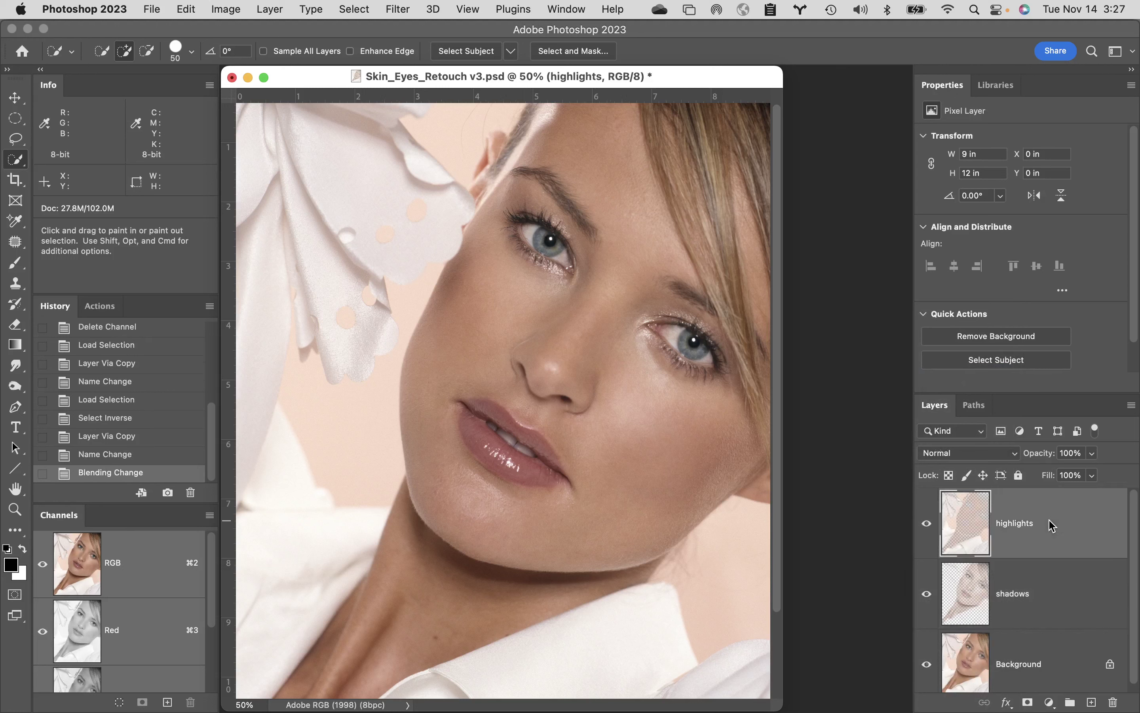
left_click(980, 453)
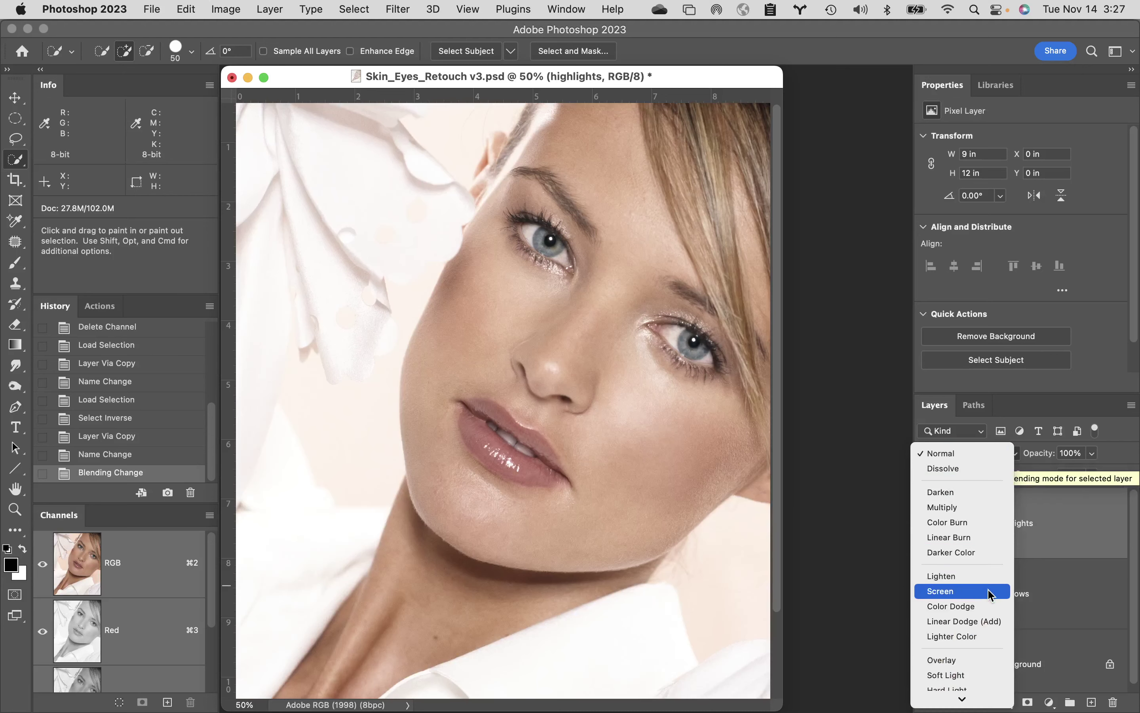
left_click(985, 591)
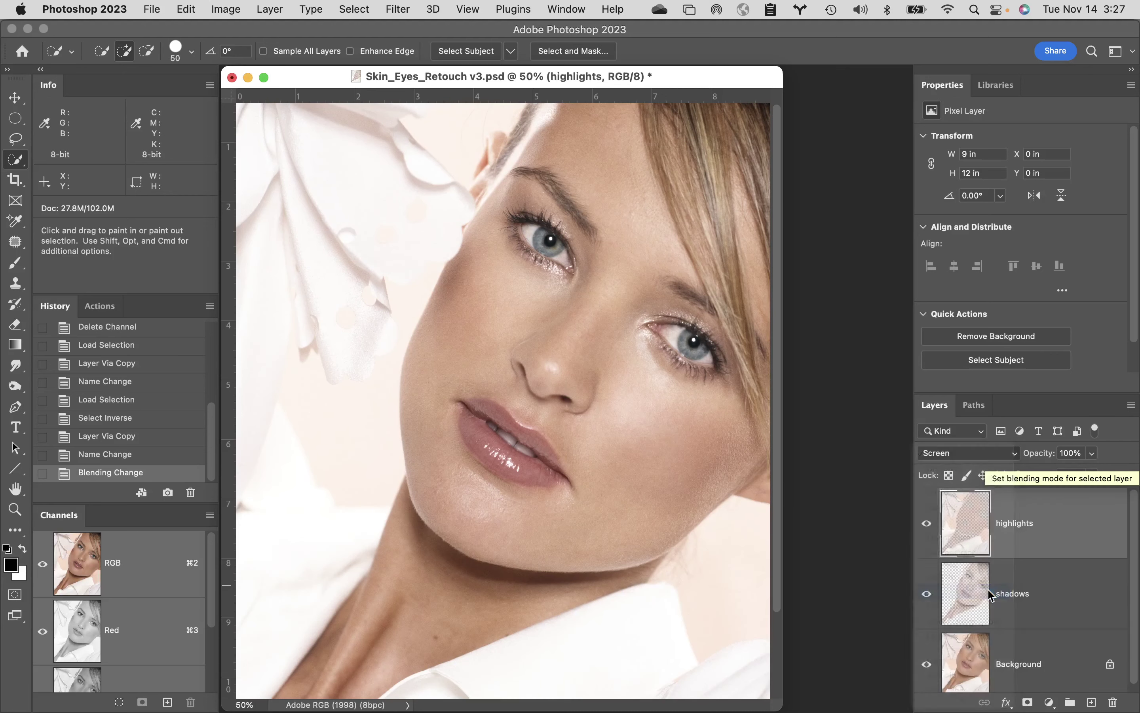
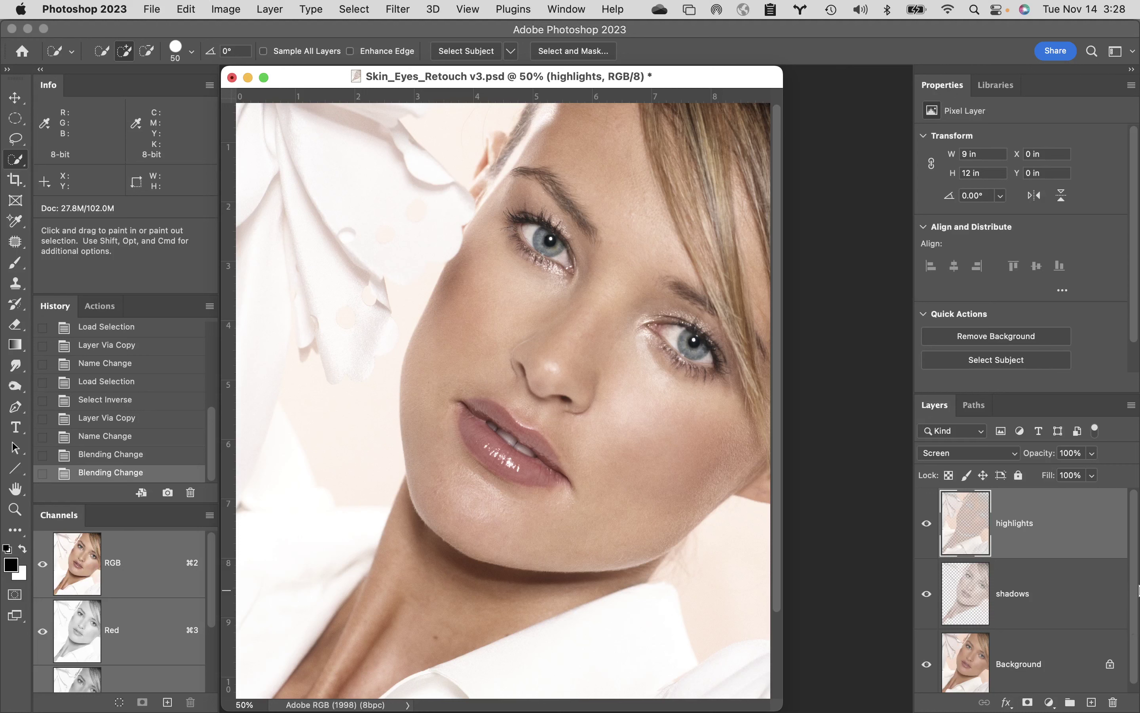
left_click(1070, 599)
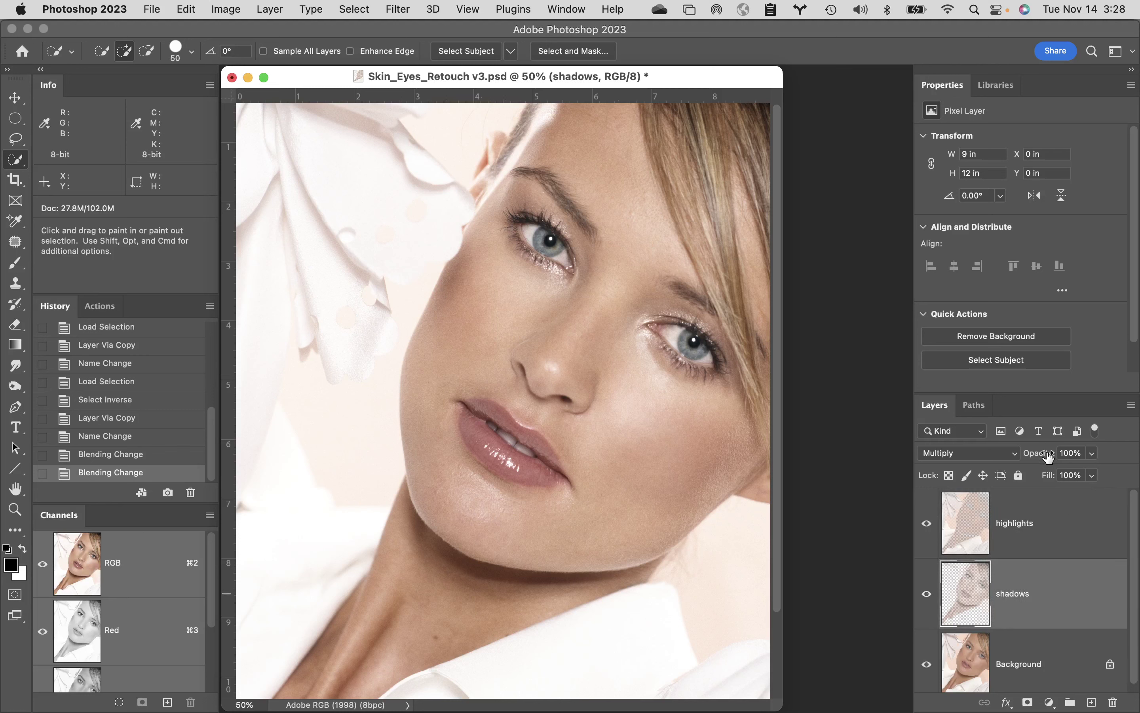
left_click_drag(1050, 456, 1007, 458)
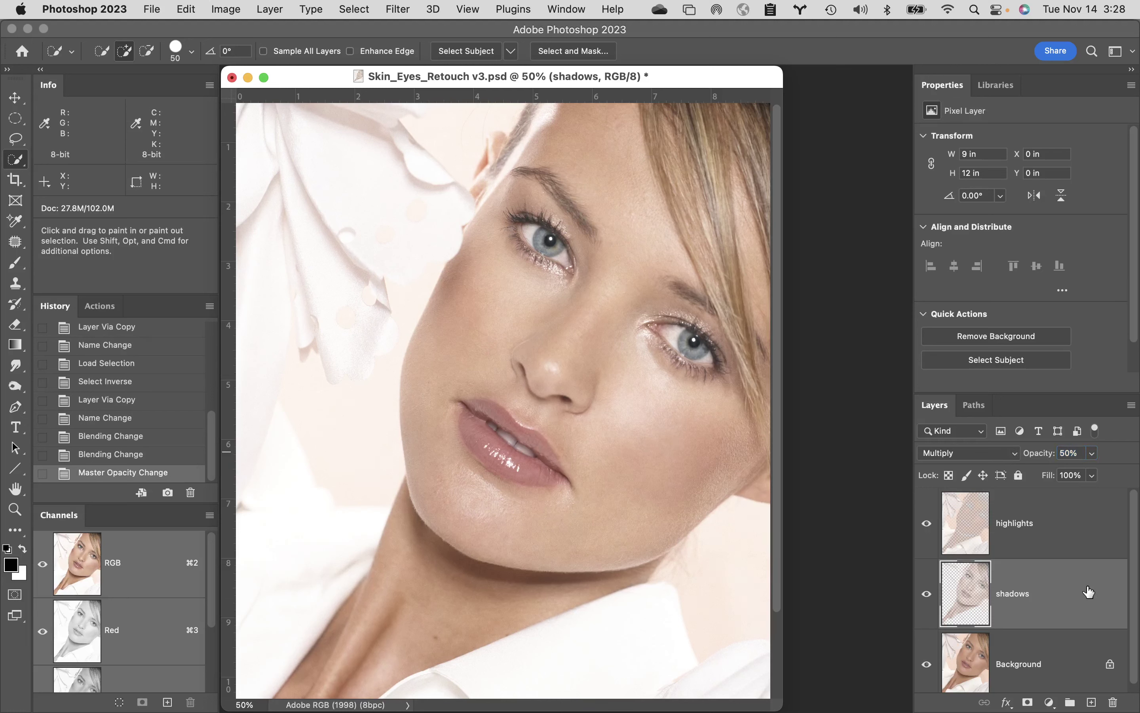
- Group the highlights and shadows layers into a new group named Contrast
mouse_move(1090, 591)
left_click(1065, 525, "shift")
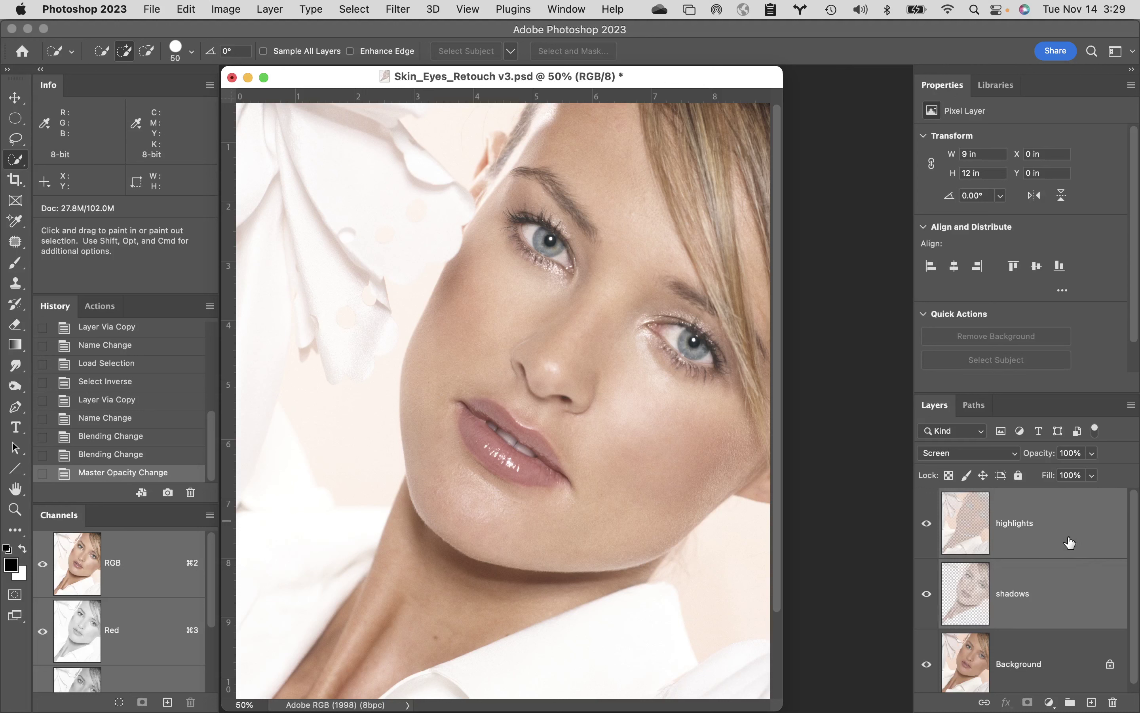
left_click(1133, 406)
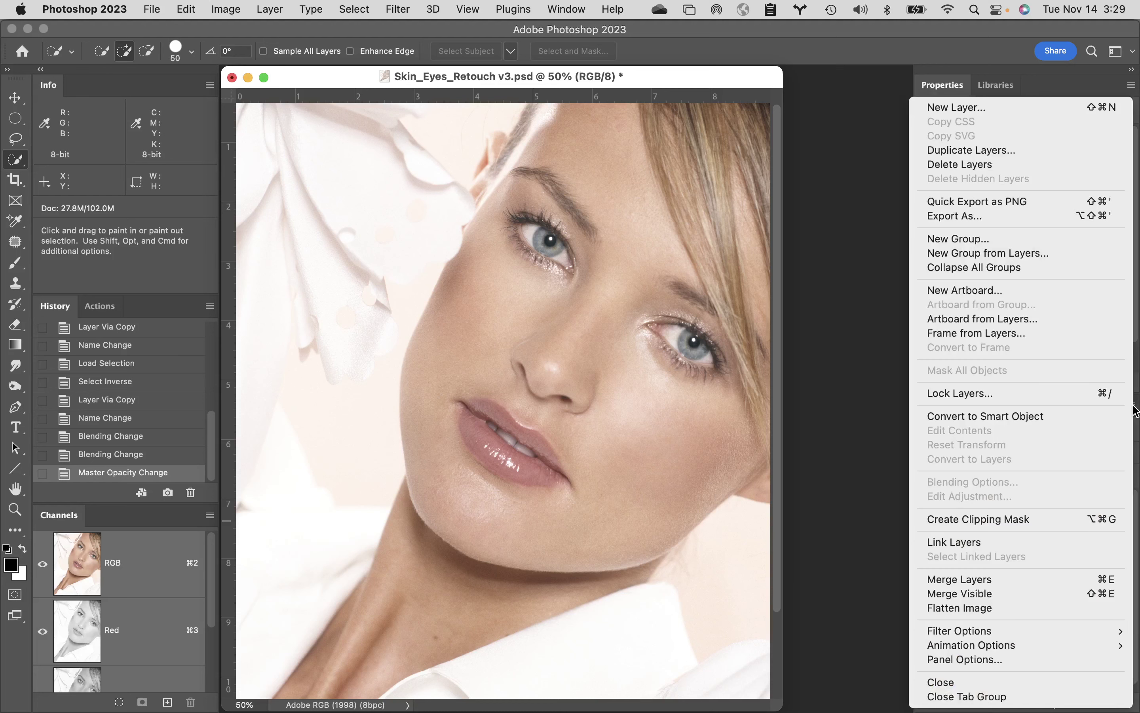
left_click(1009, 253)
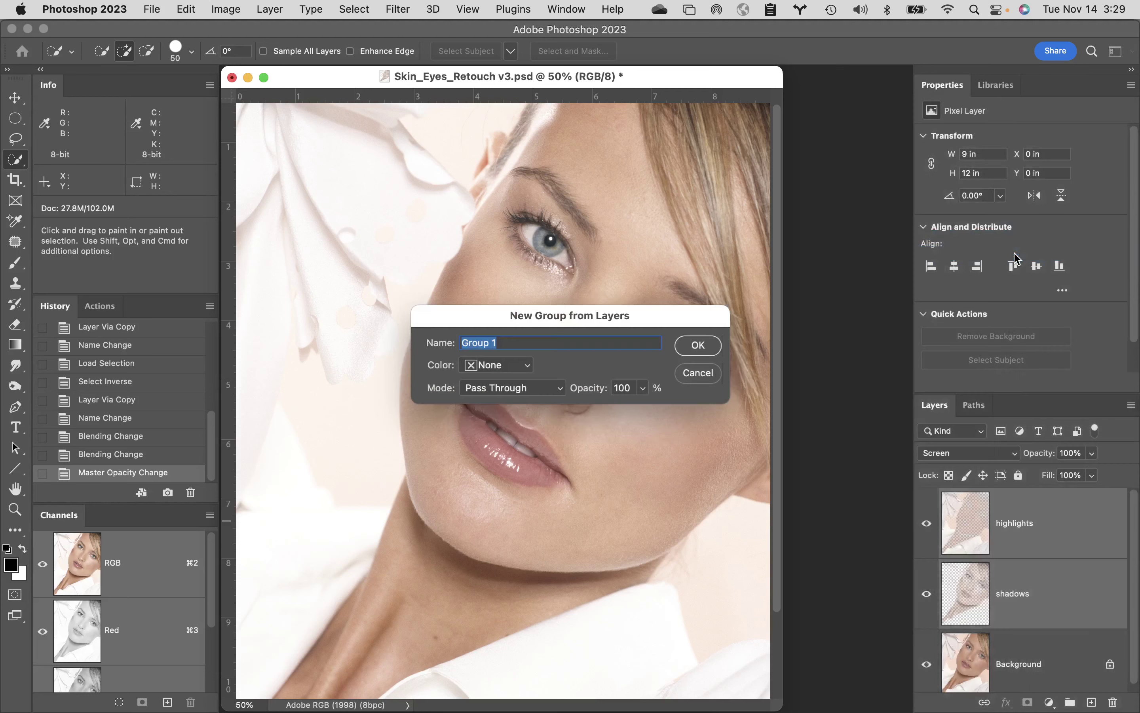
type("Contrast")
key("Return")
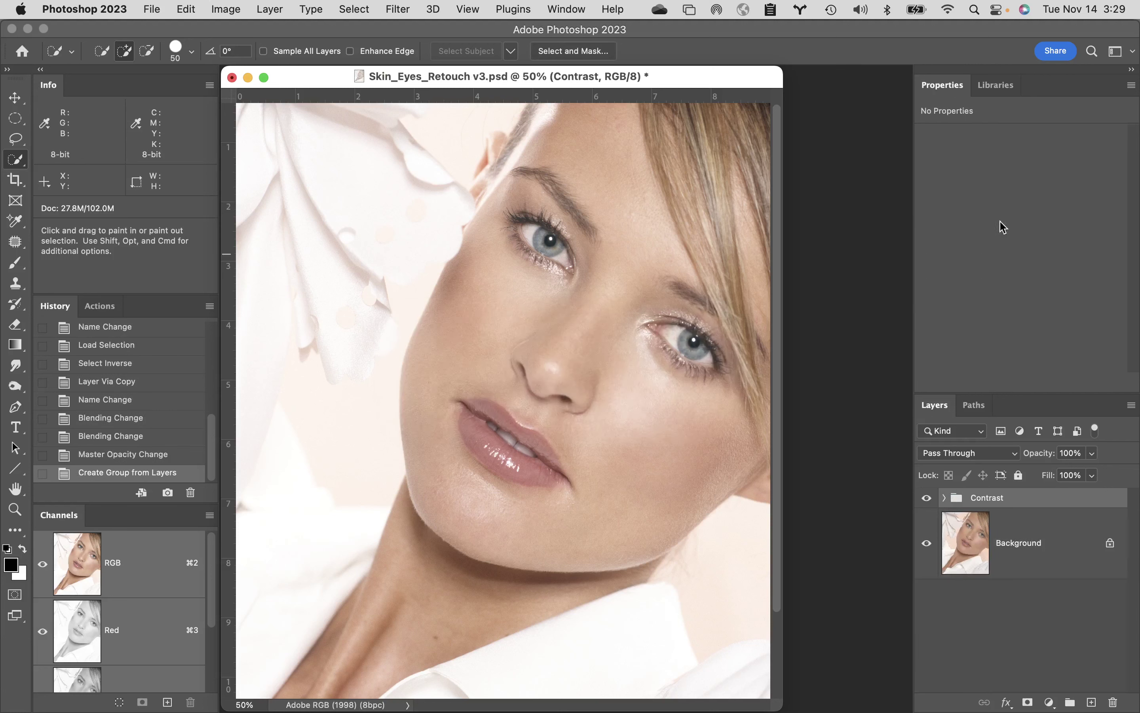
- Compare the image with and without the Contrast group and set the group's opacity to 60%
left_click(926, 499)
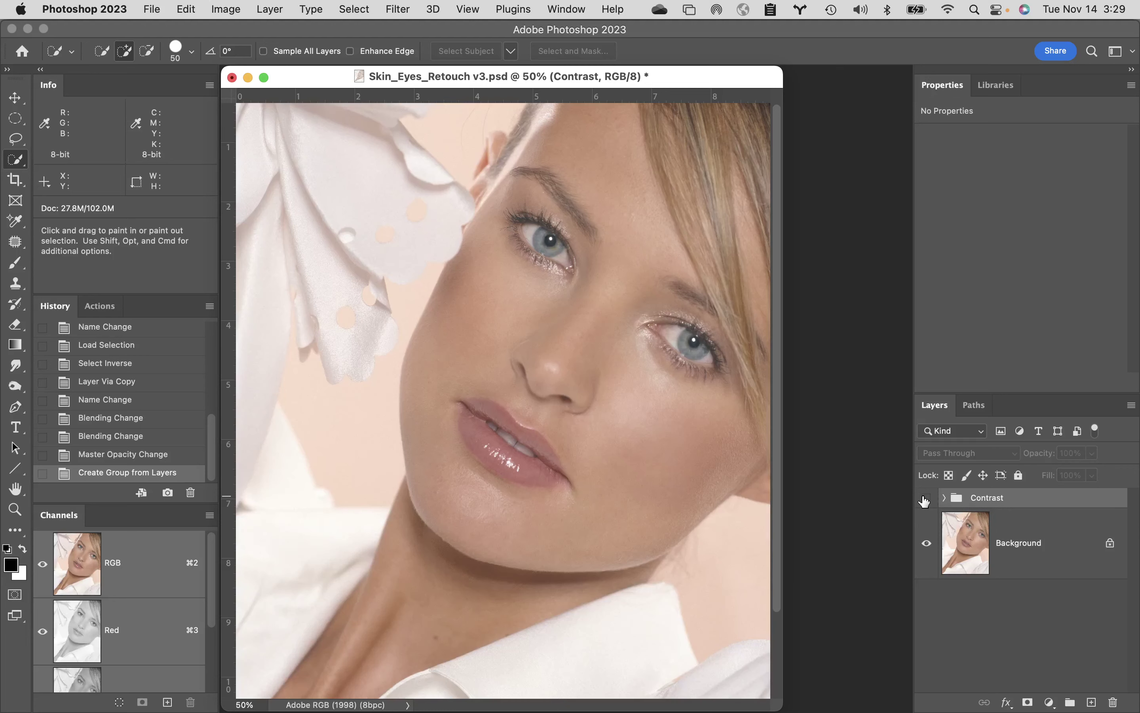
left_click(926, 499)
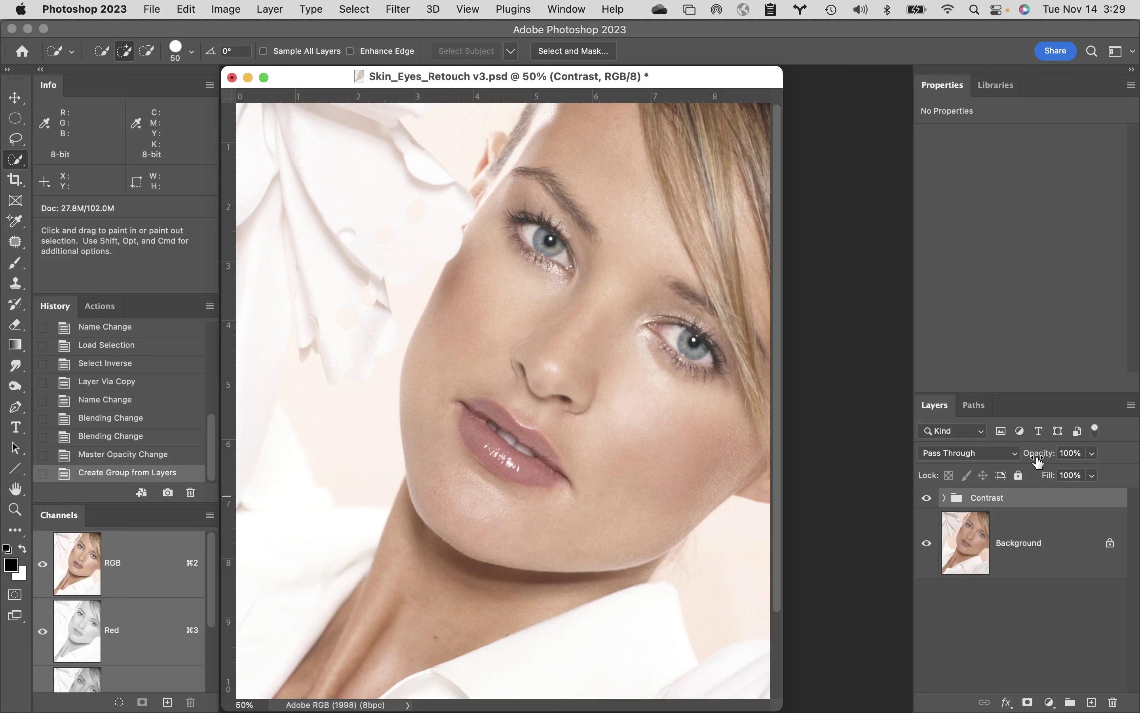
left_click_drag(1039, 462, 1013, 455)
key("Return")
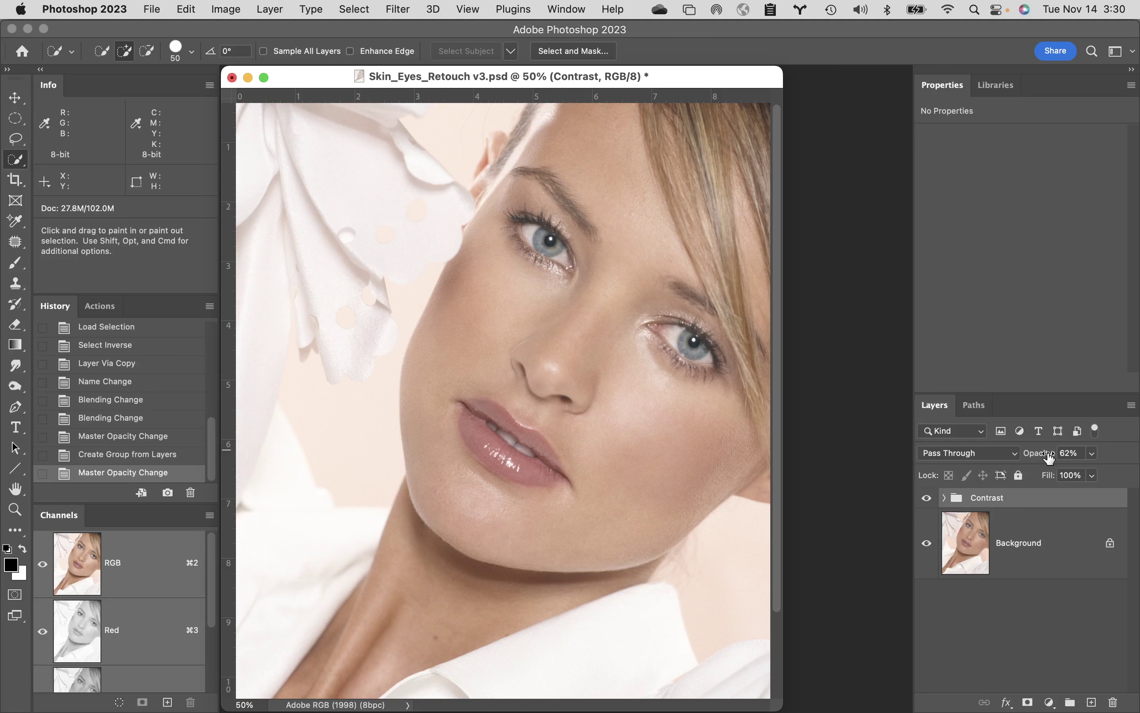
left_click_drag(1051, 457, 1045, 457)
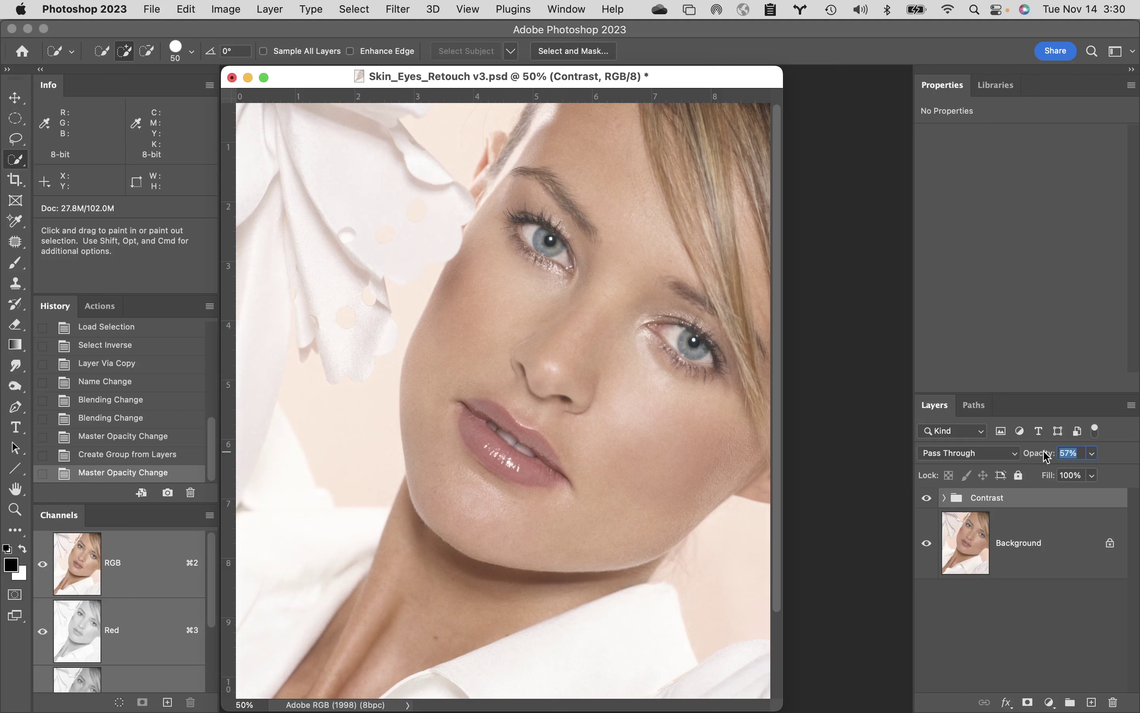
left_click(927, 498)
left_click(927, 499)
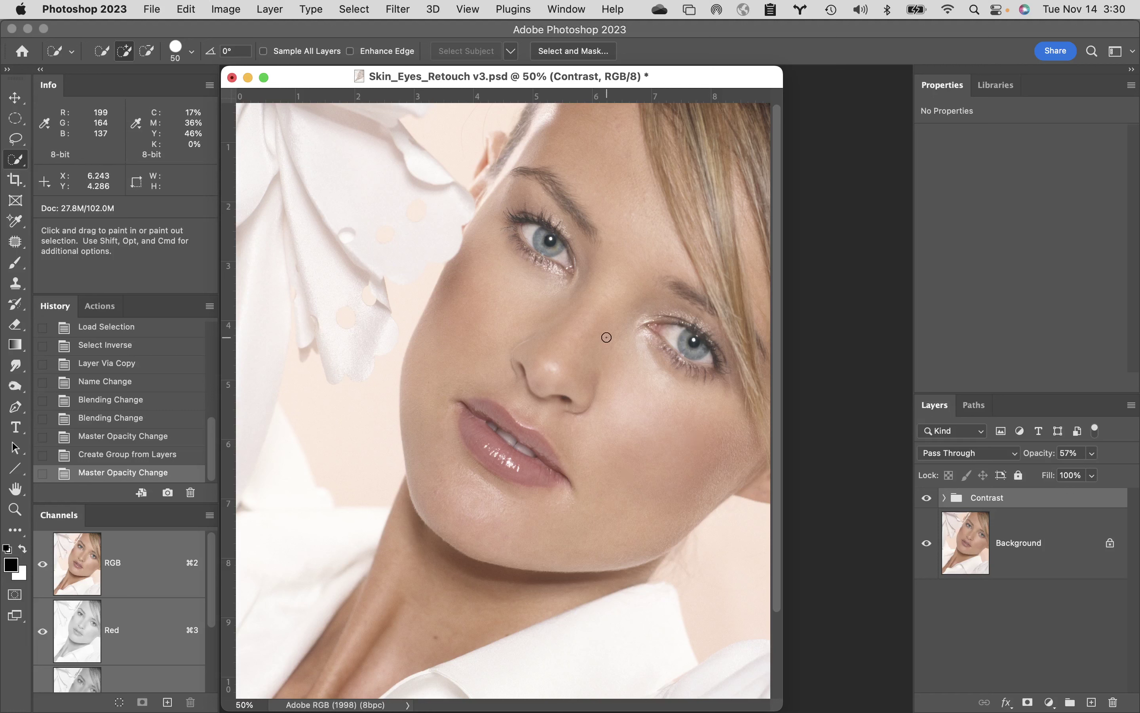
left_click(1070, 567)
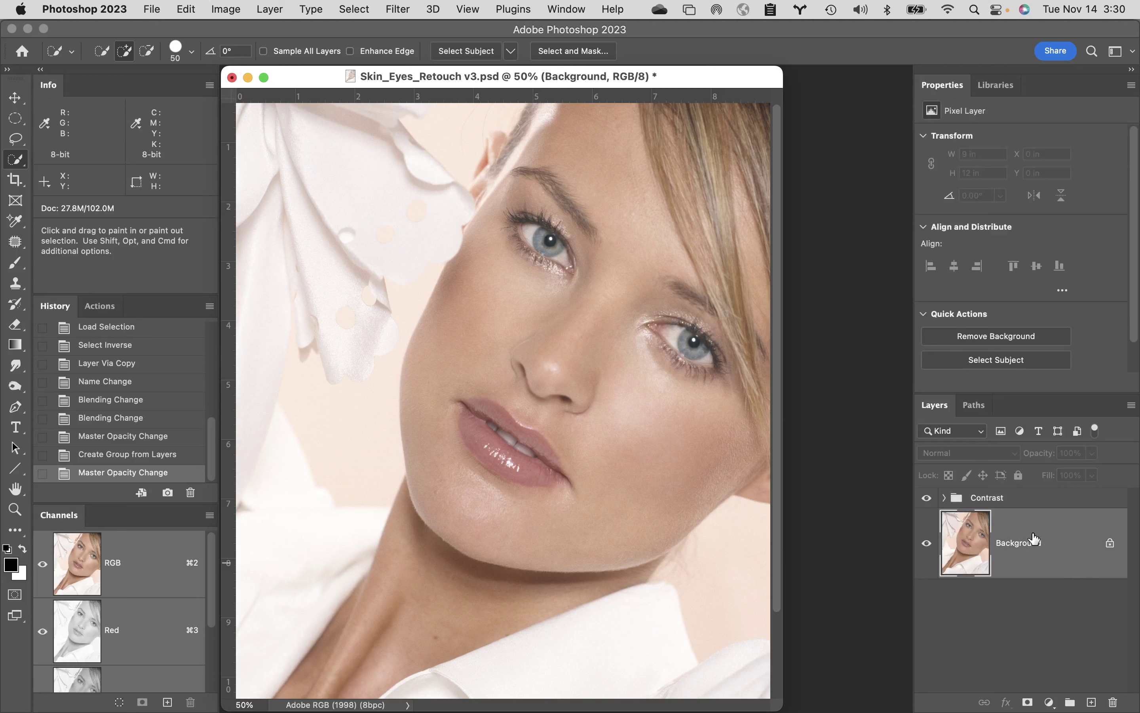
left_click(1038, 501)
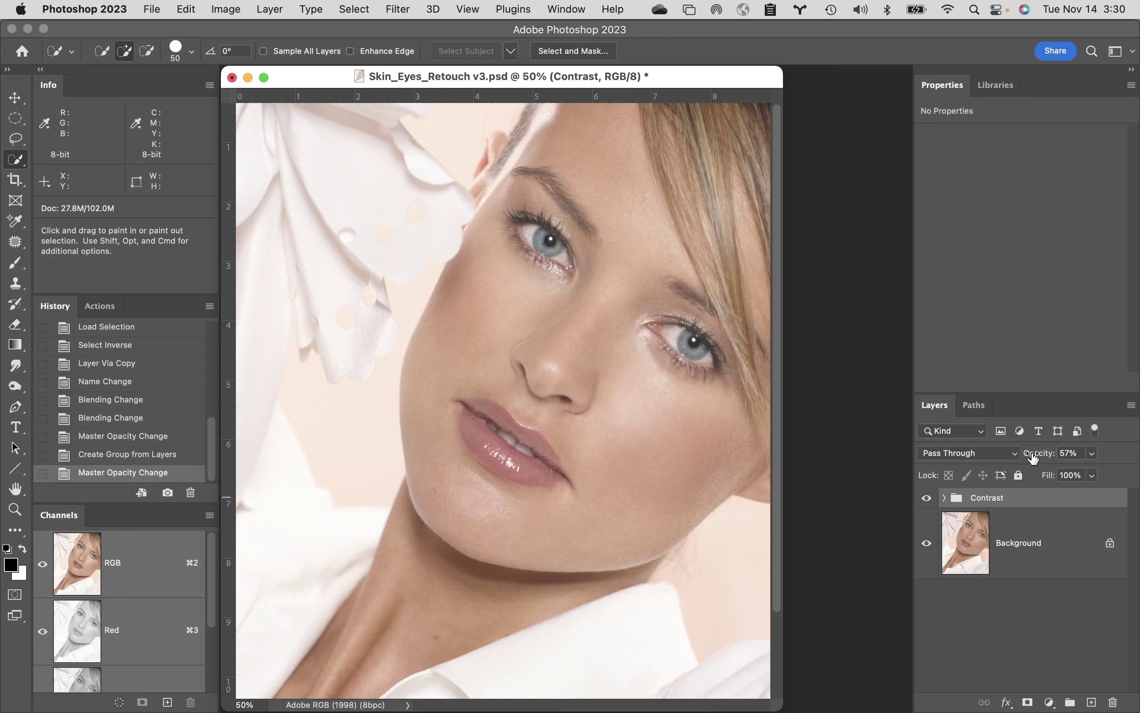
left_click_drag(1033, 457, 1036, 458)
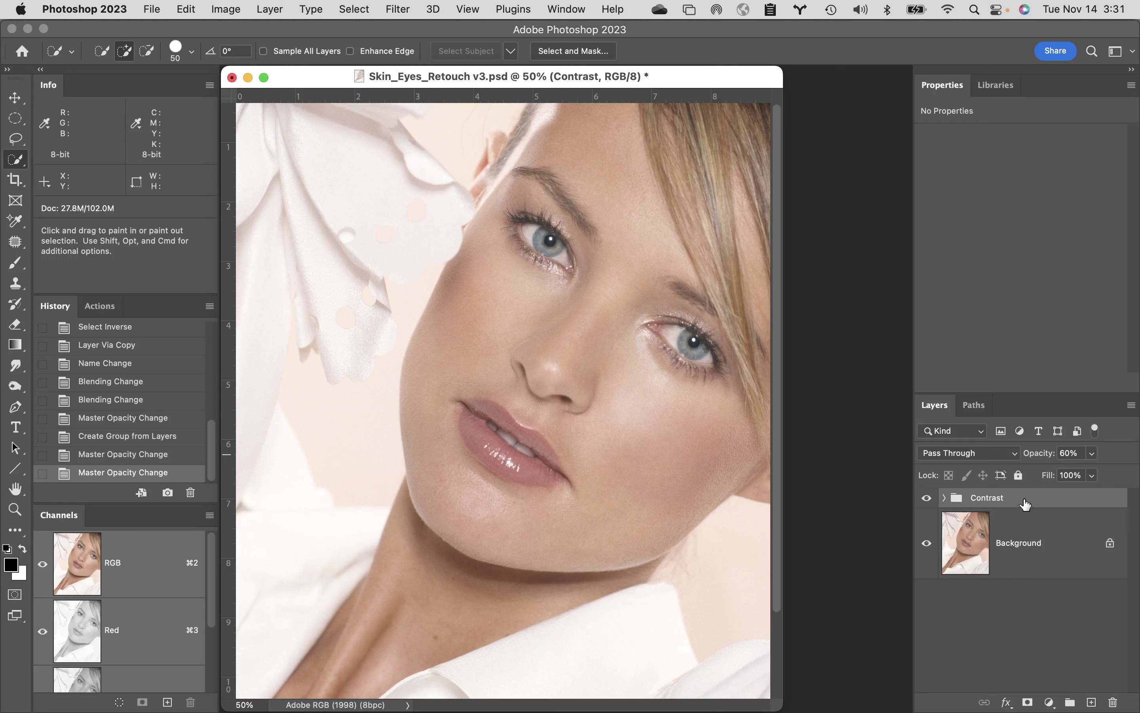
- Stamp all visible layers into a new layer above the Contrast group and name it sharpen
mouse_move(1026, 505)
key("alt+shift+super+e")
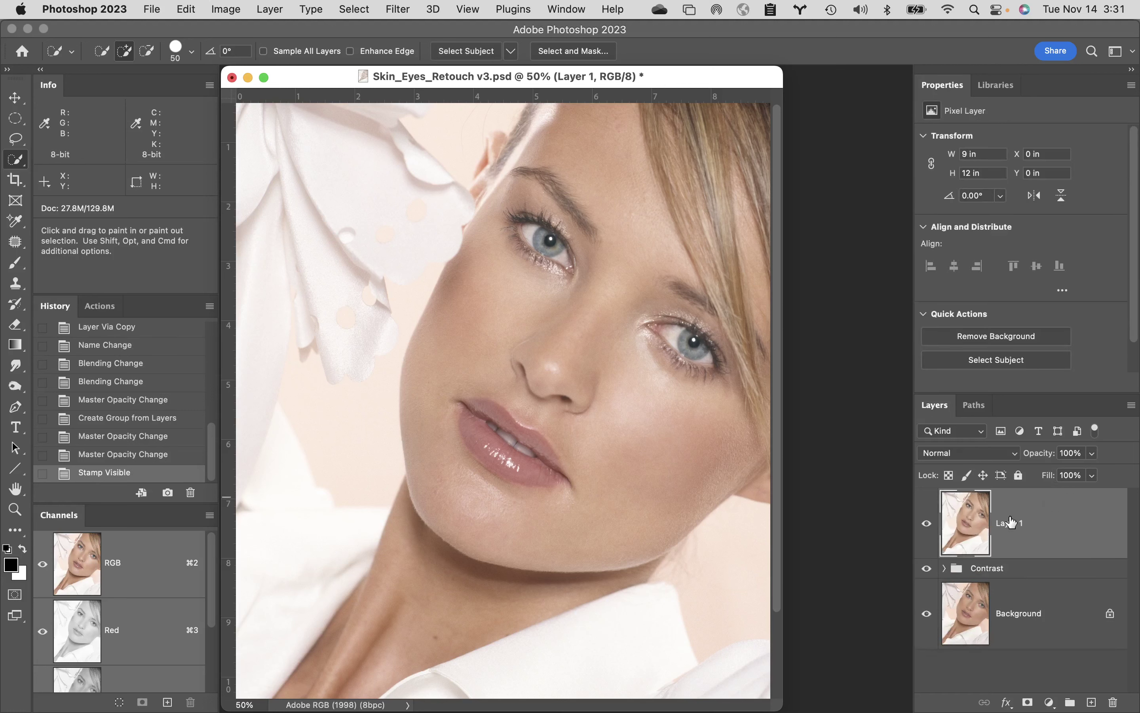
double_click(1011, 521)
type("sharpen")
key("Return")
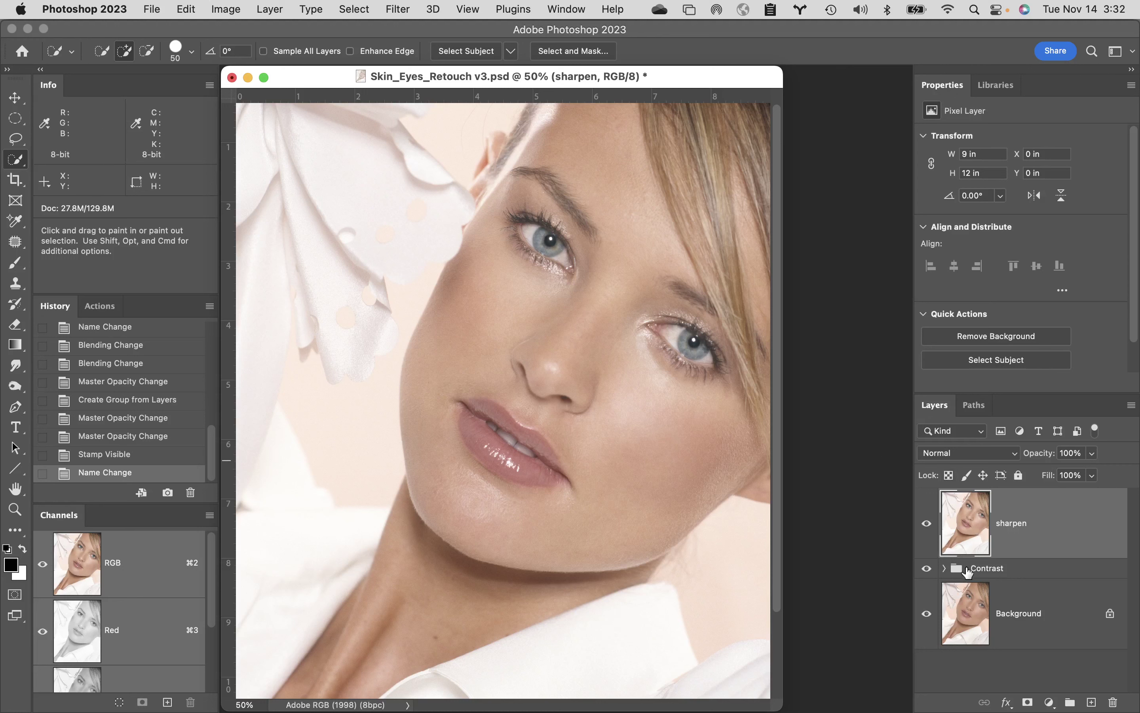
- Start a Color Range selection on the sharpen layer, view the image without a selection preview, and set the preview back to Grayscale
left_click(352, 7)
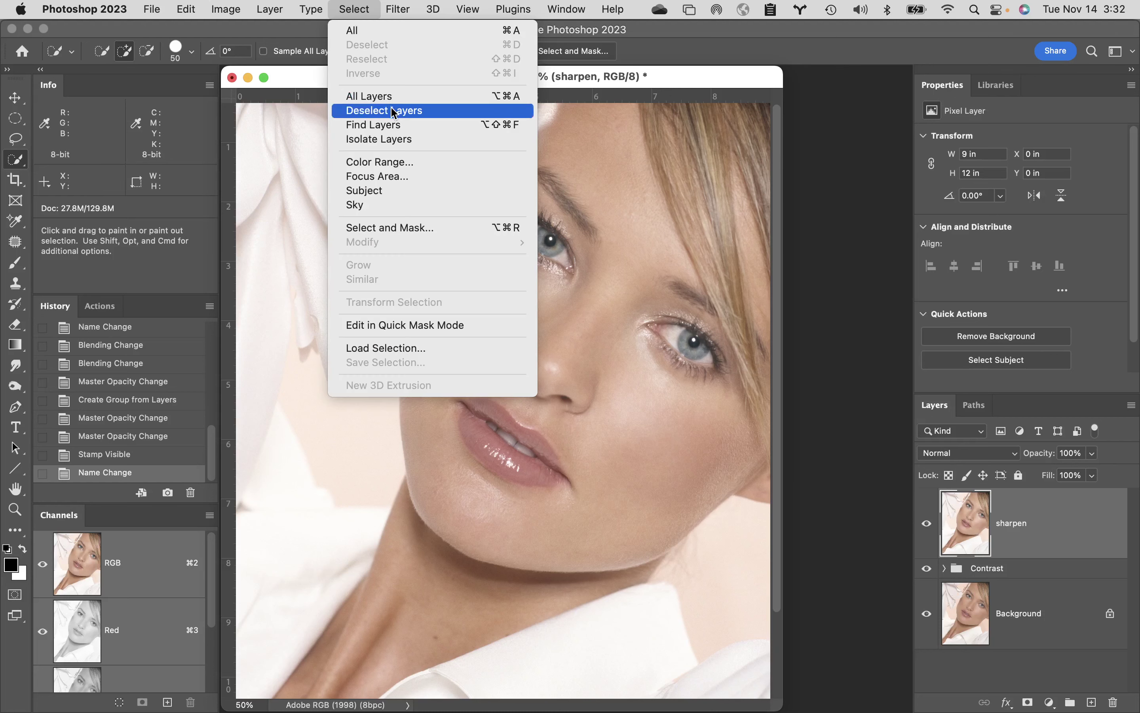
left_click(414, 160)
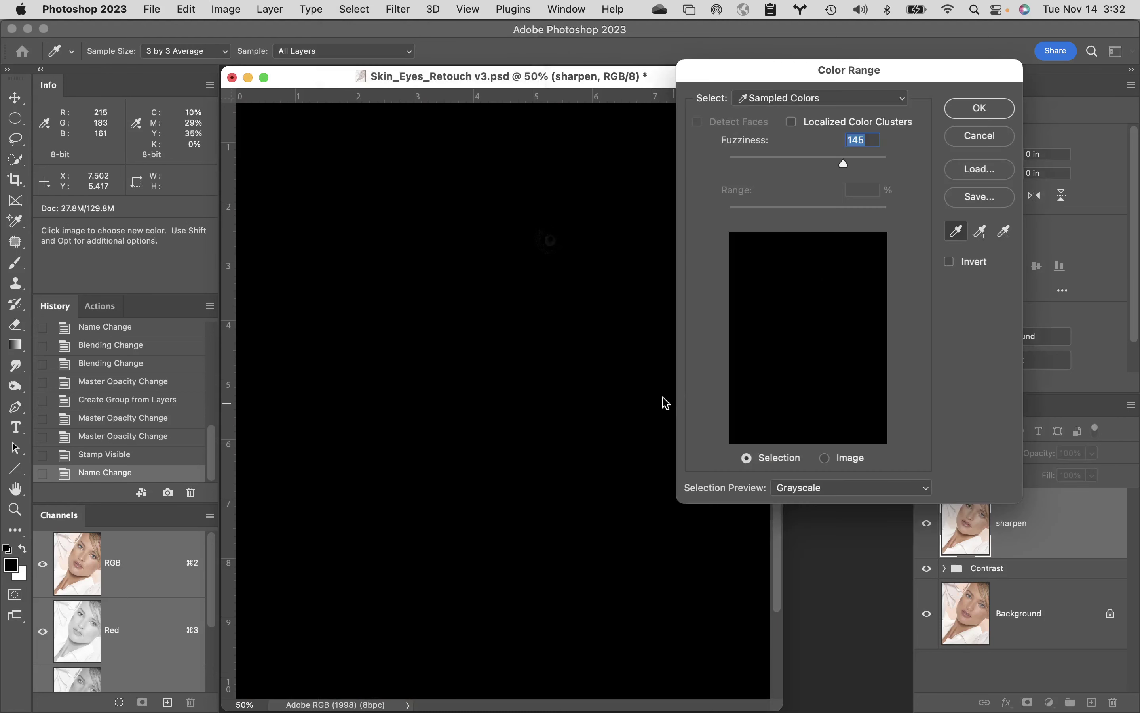
left_click_drag(799, 67, 906, 27)
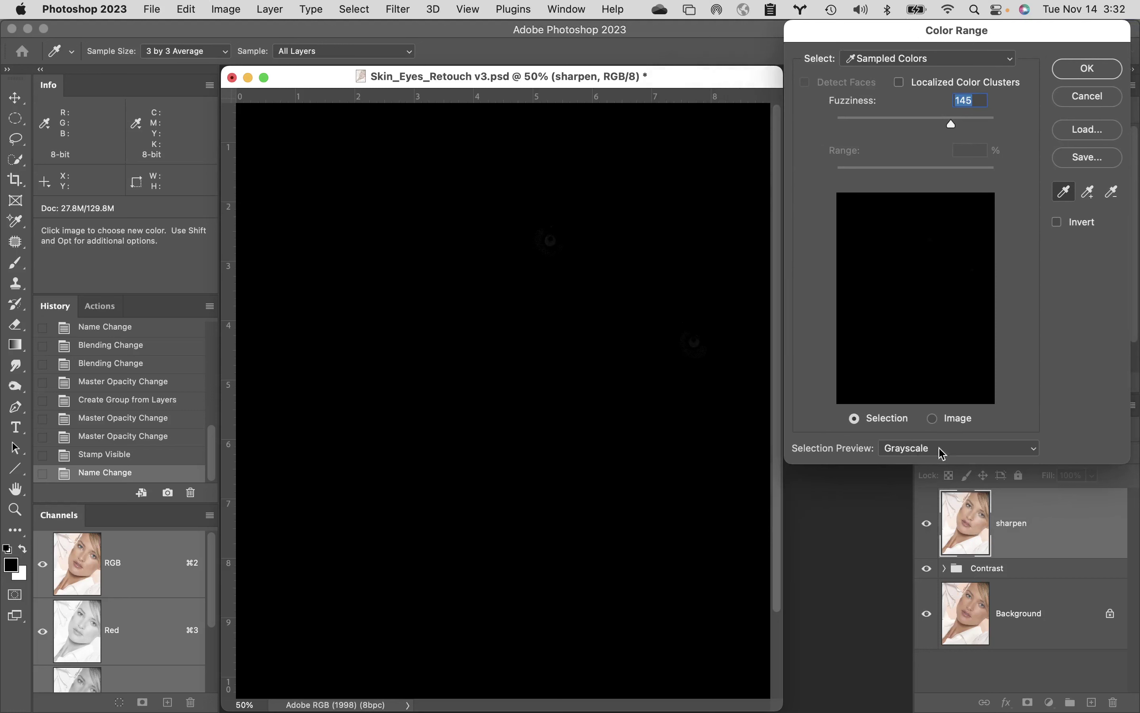
left_click(960, 454)
left_click(947, 427)
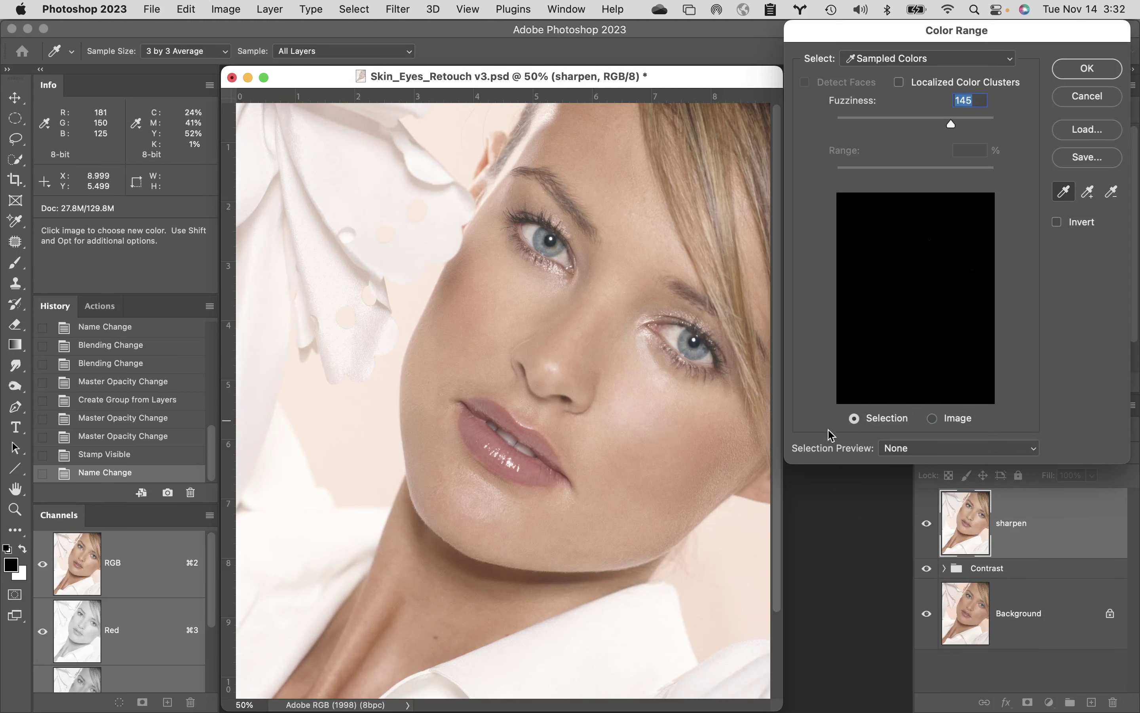
left_click(930, 451)
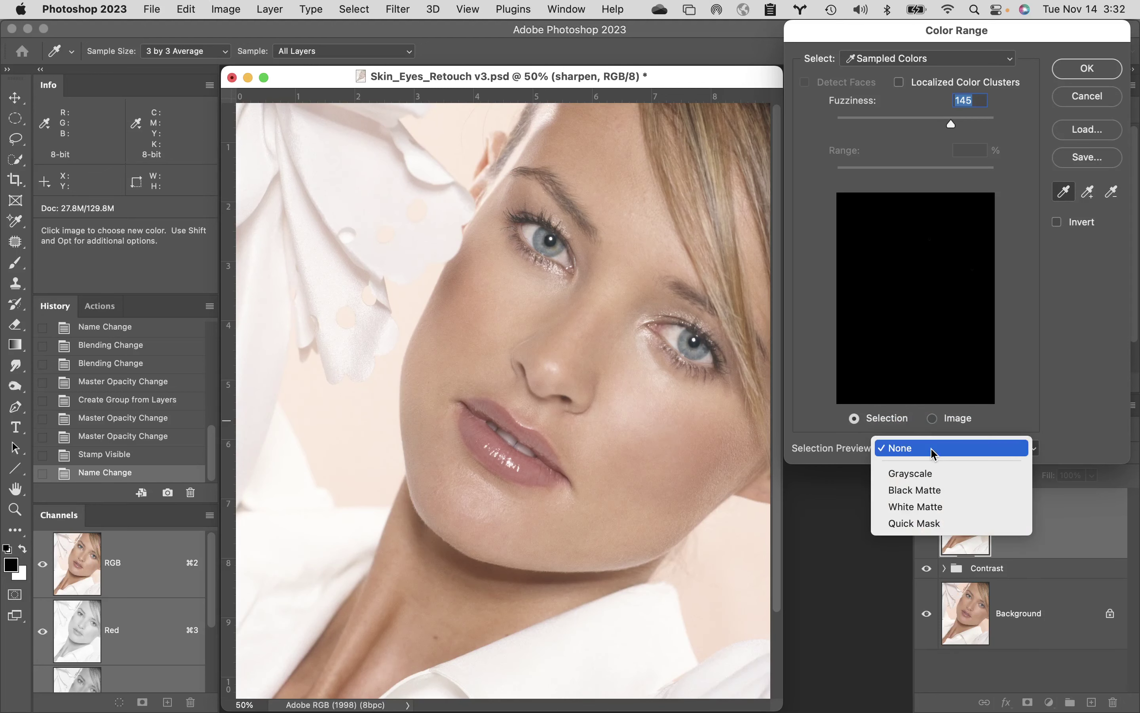
left_click(938, 474)
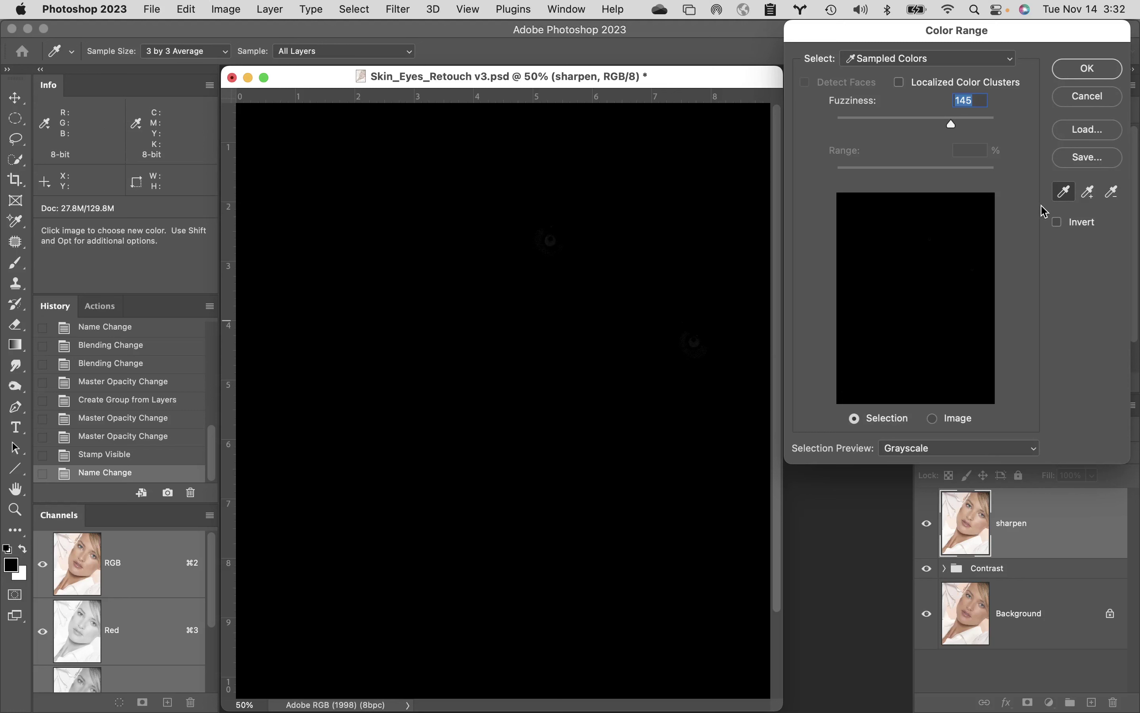
- Sample the cheek skin beside the mouth for the Color Range selection and reduce the Fuzziness to 33
left_click(603, 441)
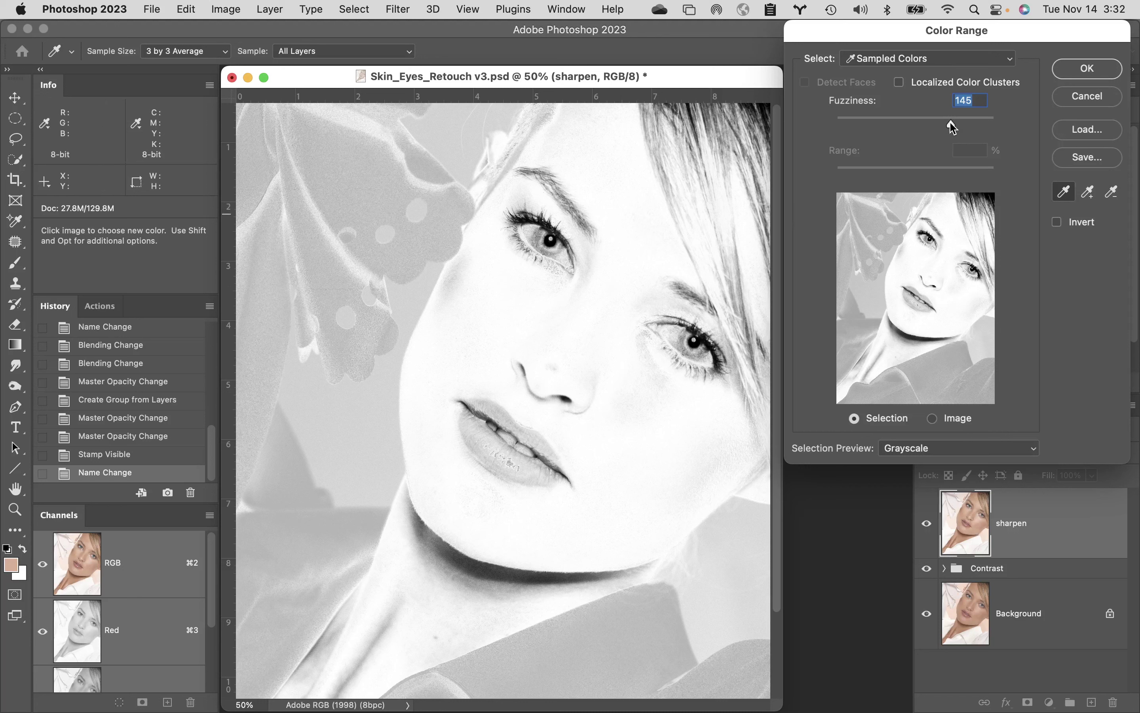
left_click_drag(952, 127, 886, 123)
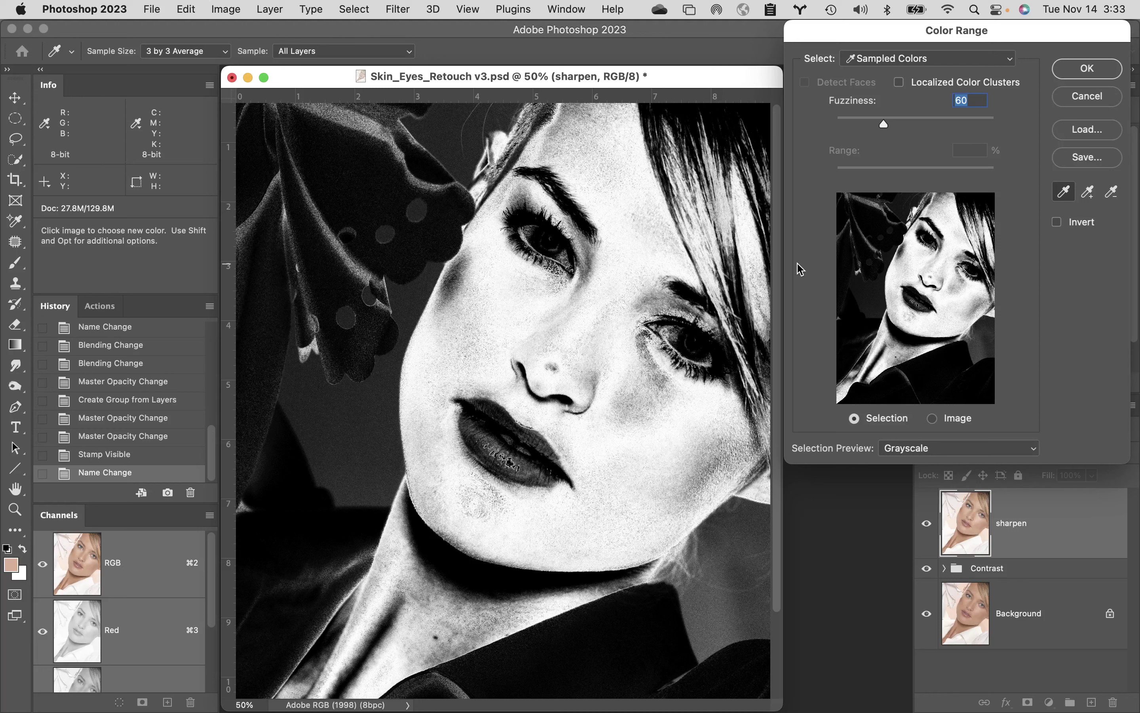
left_click_drag(887, 125, 863, 123)
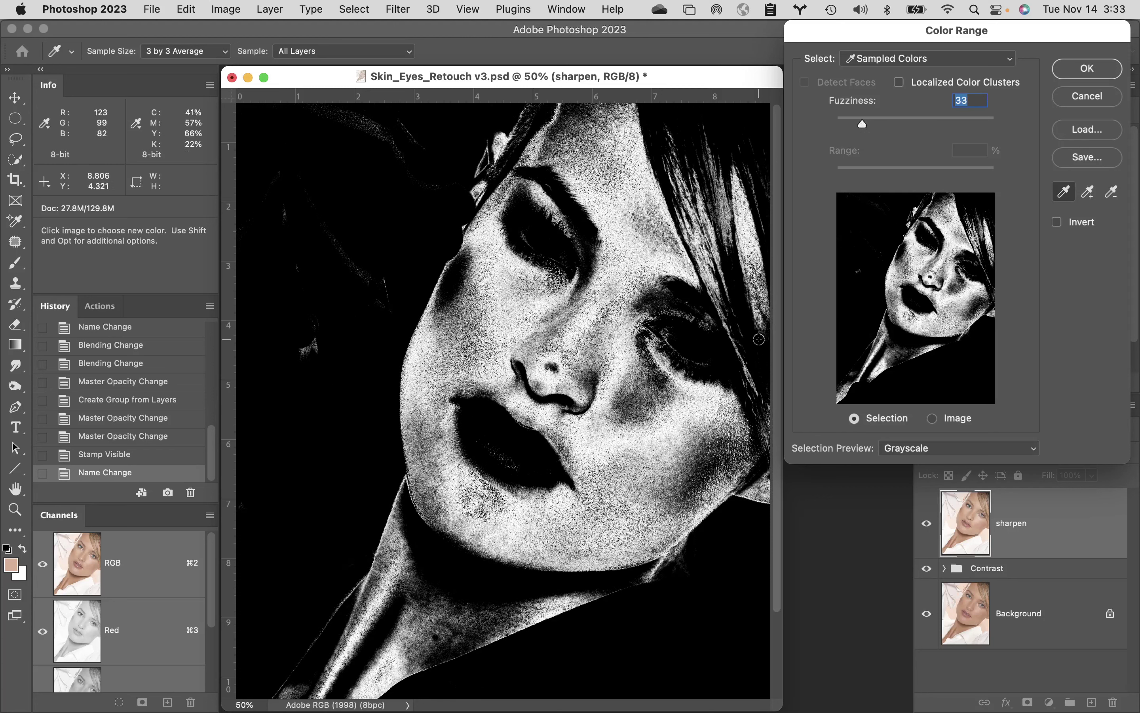
- Resample a bright cheek tone in Color Range, add further skin tones from the cheeks, face edge and jaw, and accept the selection
left_click(606, 446)
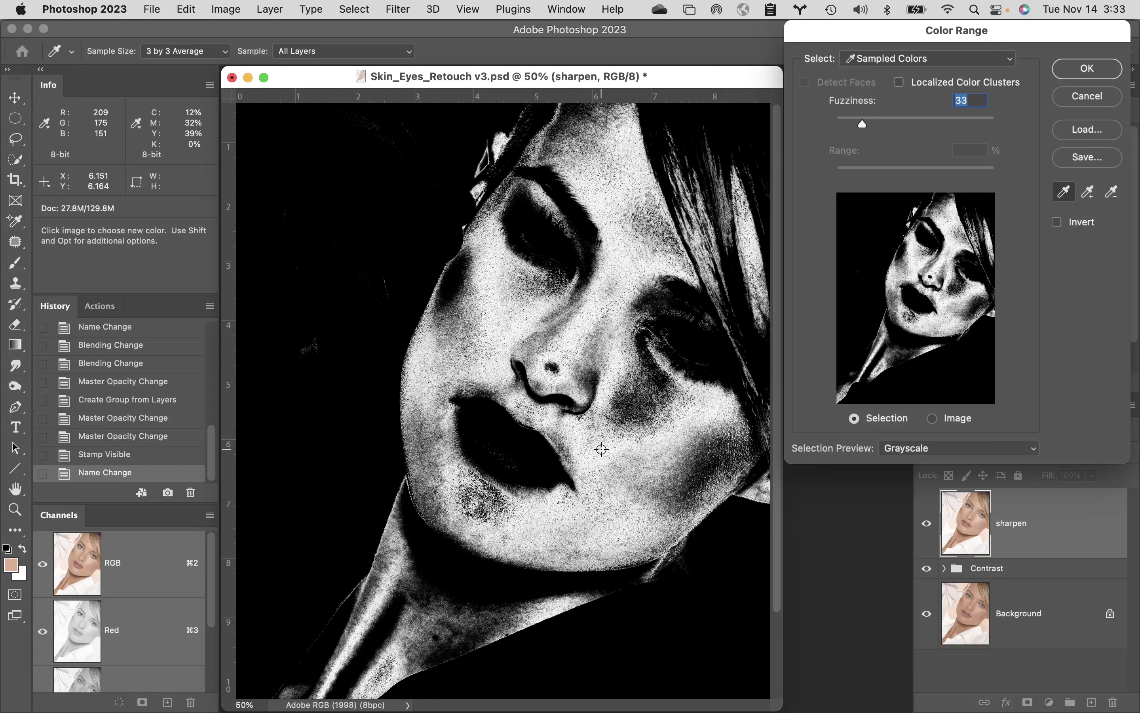
left_click(646, 396)
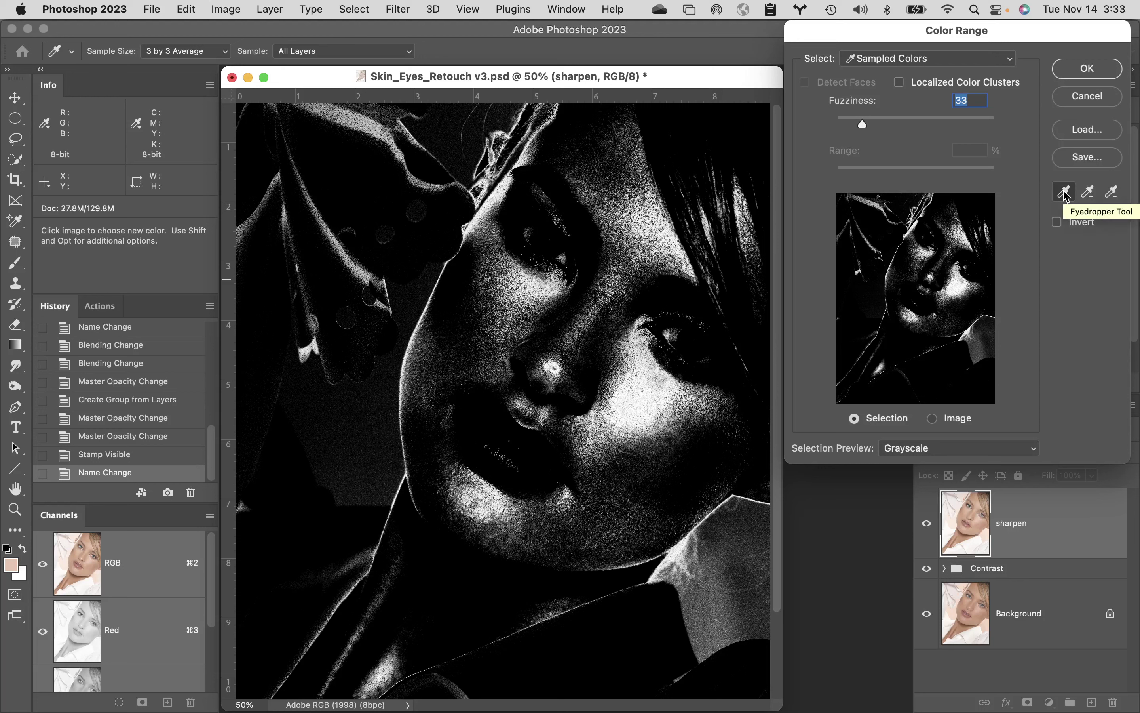
left_click(1090, 196)
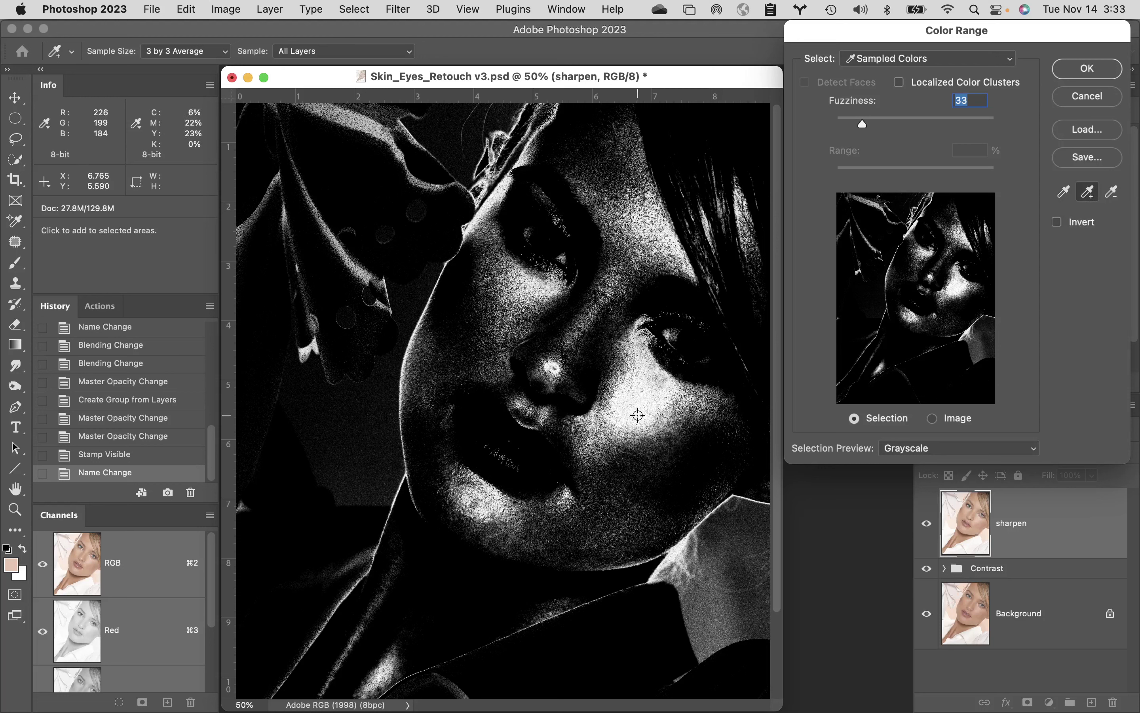
left_click(644, 458)
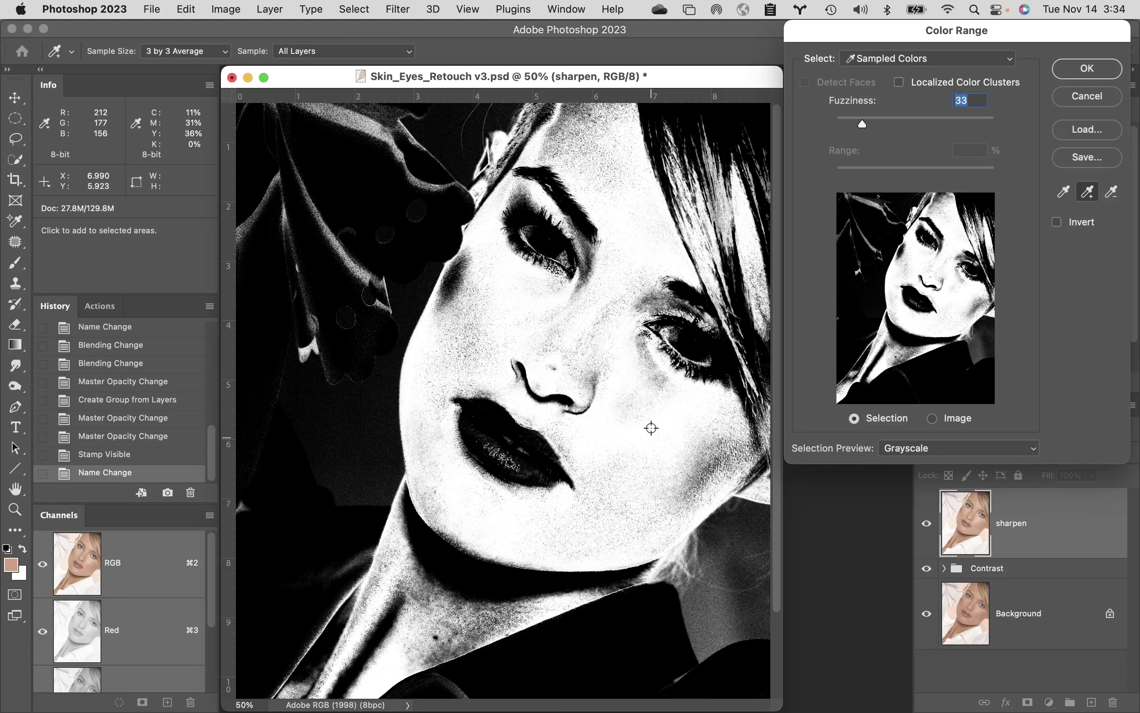
left_click(474, 321)
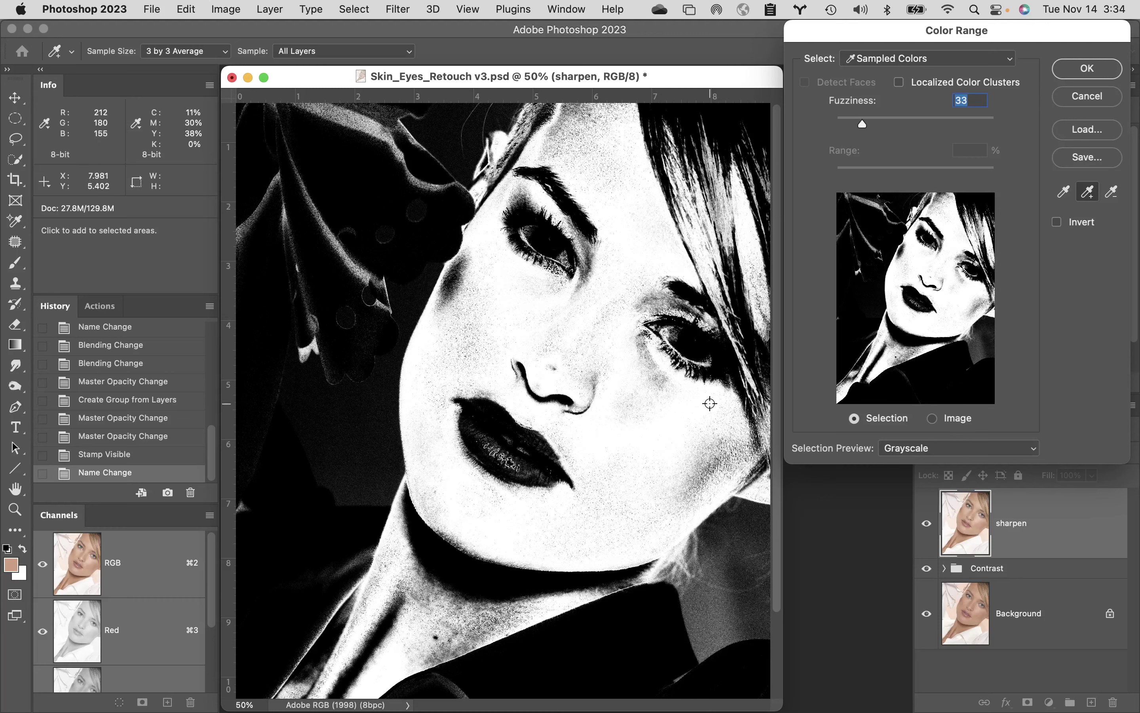
left_click(683, 479)
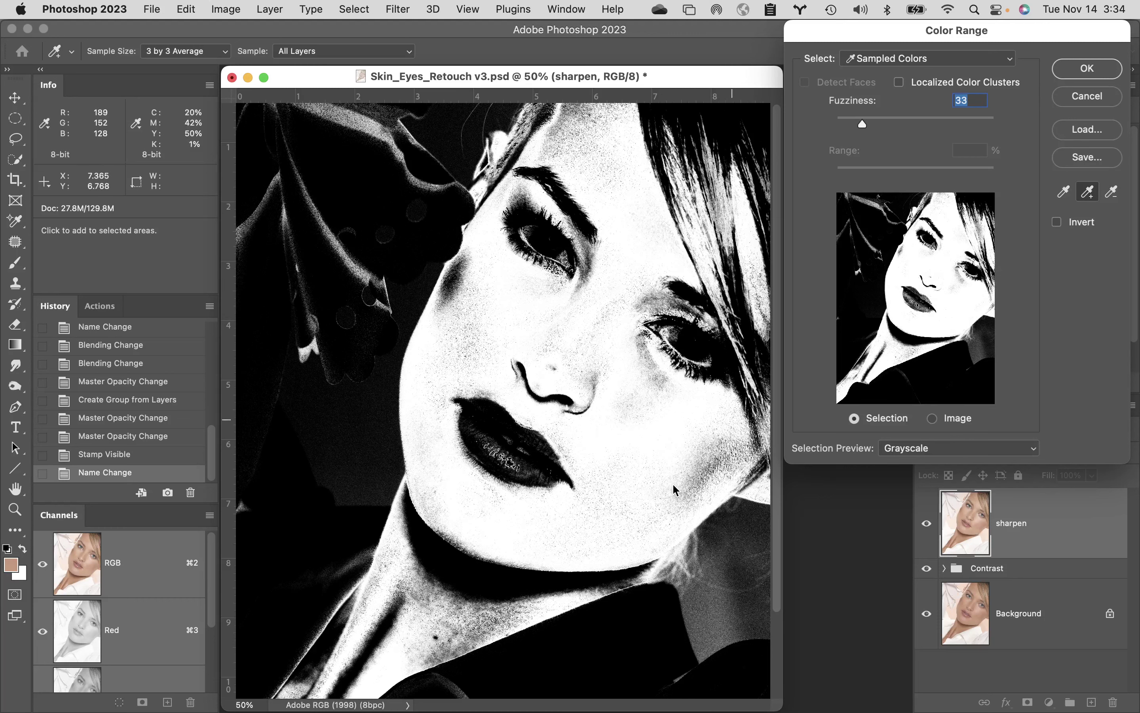
left_click(673, 485)
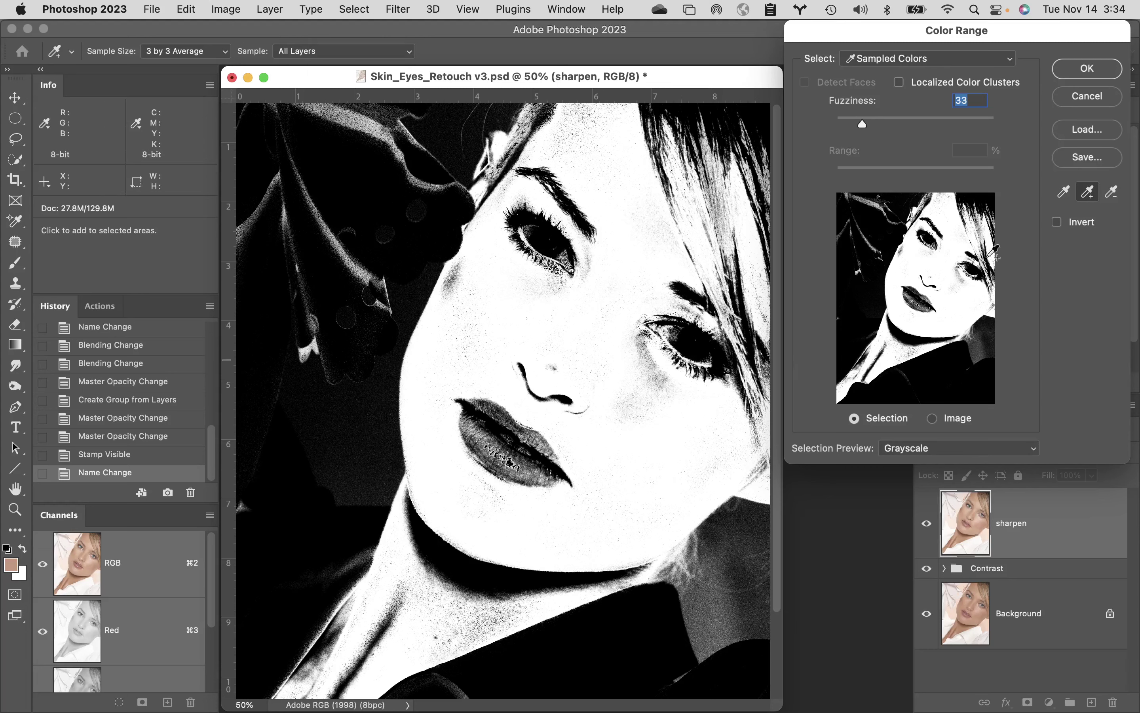
left_click(1104, 72)
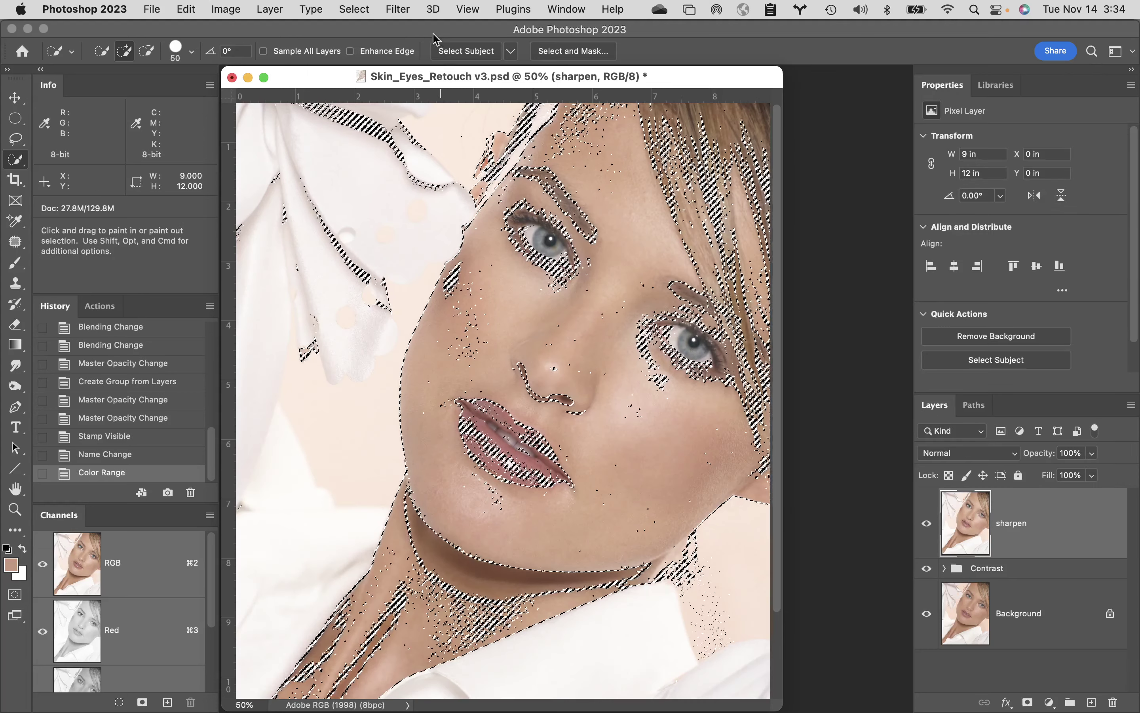
- Save the skin selection as a new channel named skin and deselect
left_click(354, 8)
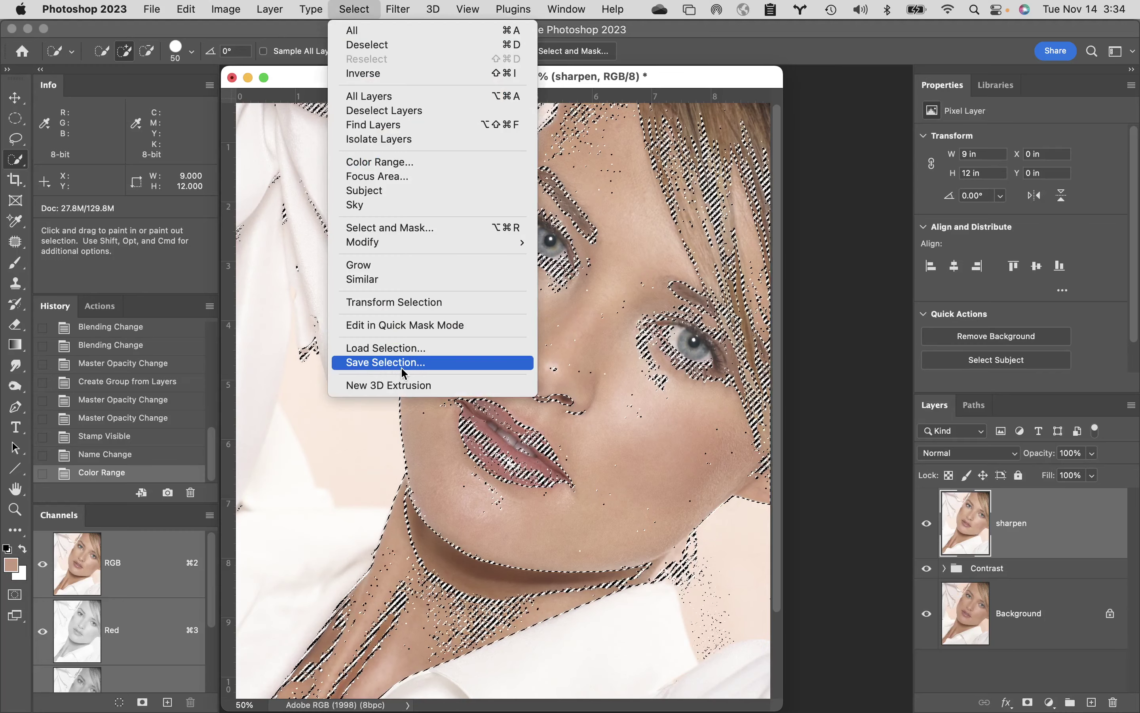
left_click(425, 363)
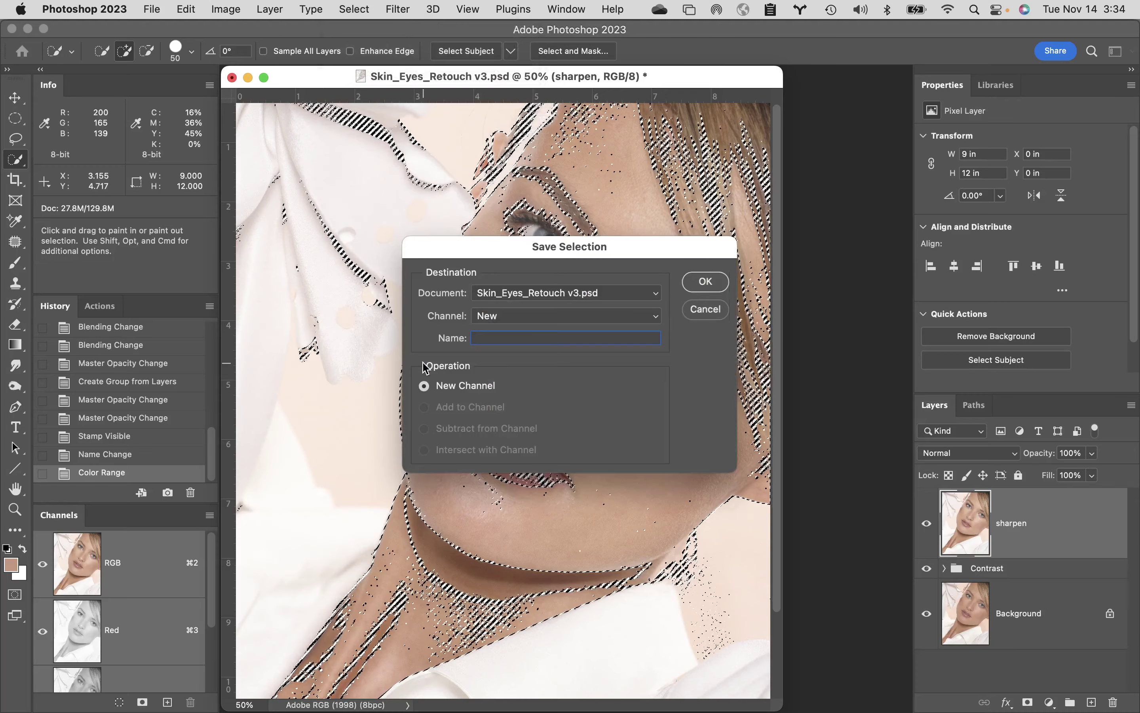
type("skin")
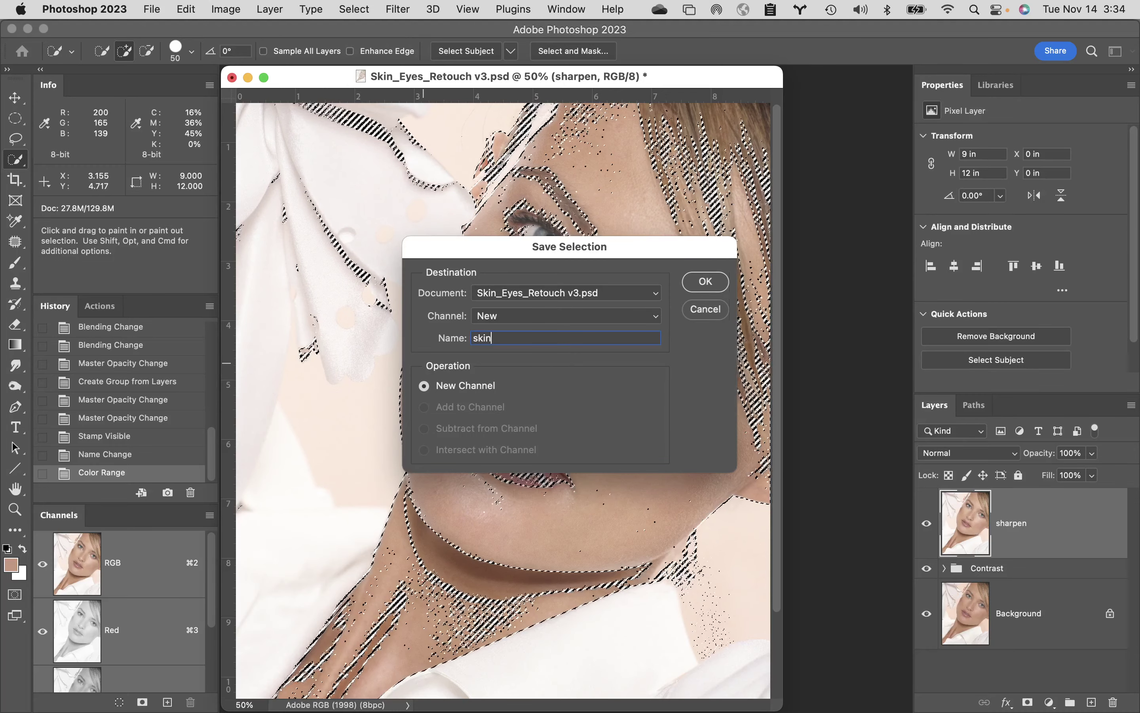
key("Return")
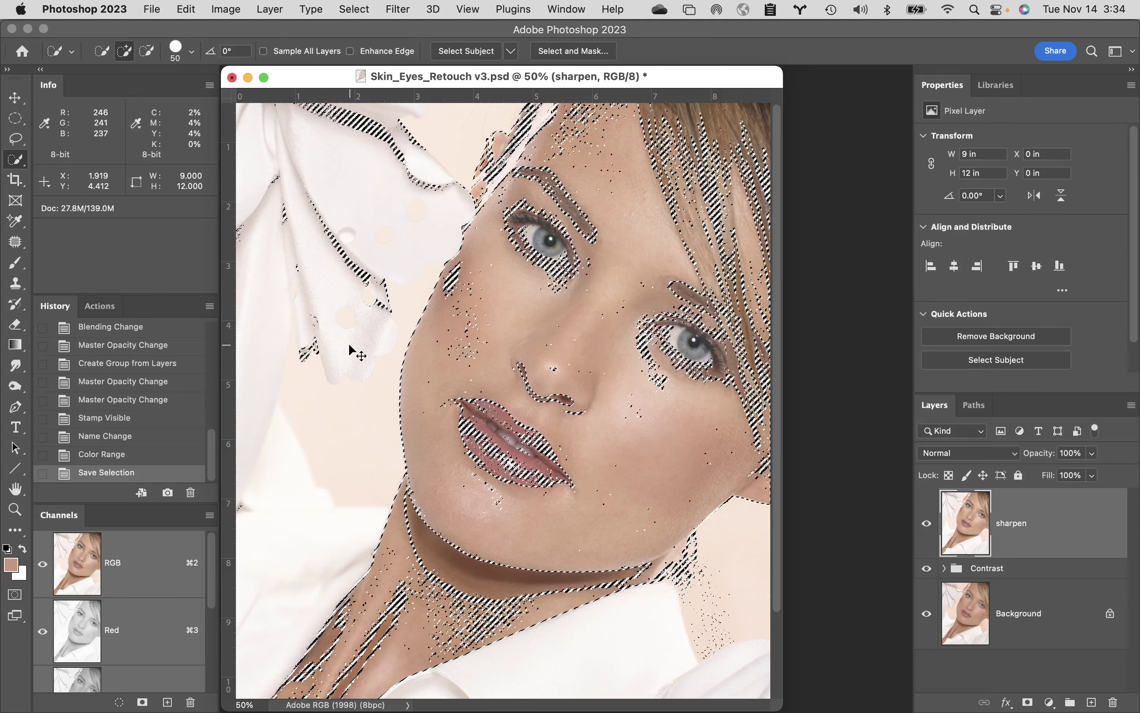
key("super+d")
- Display the skin channel on its own and set the Brush tool's hardness to 65%
scroll(106, 653, "down", 4)
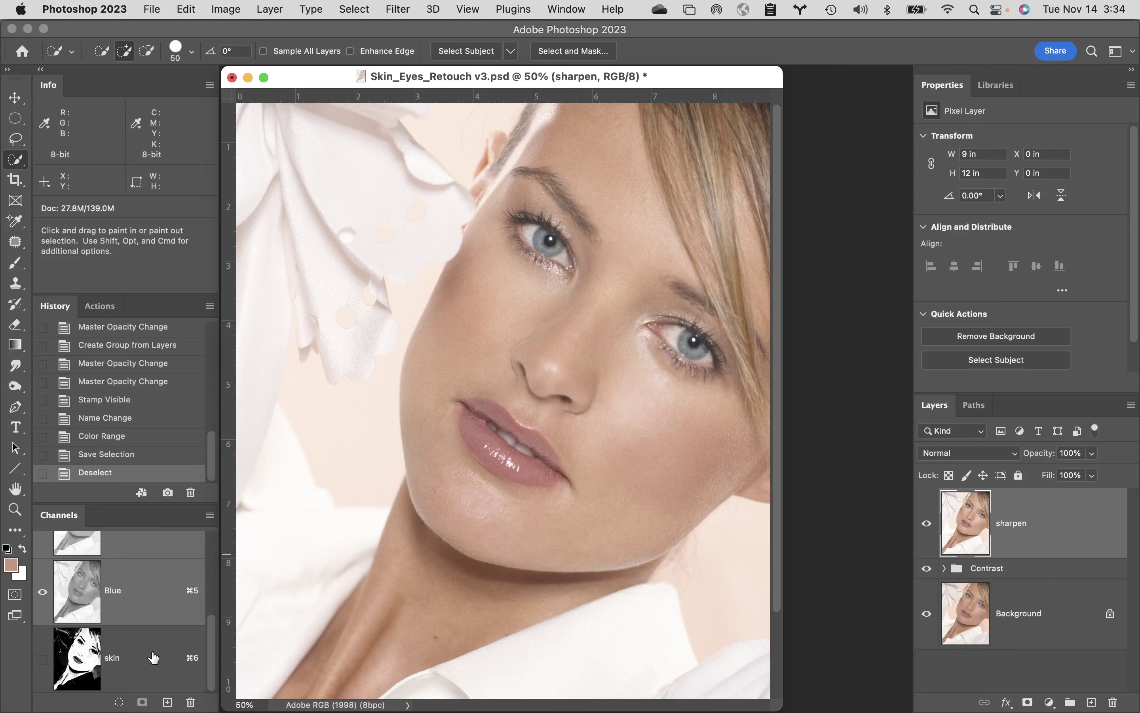
left_click(82, 653)
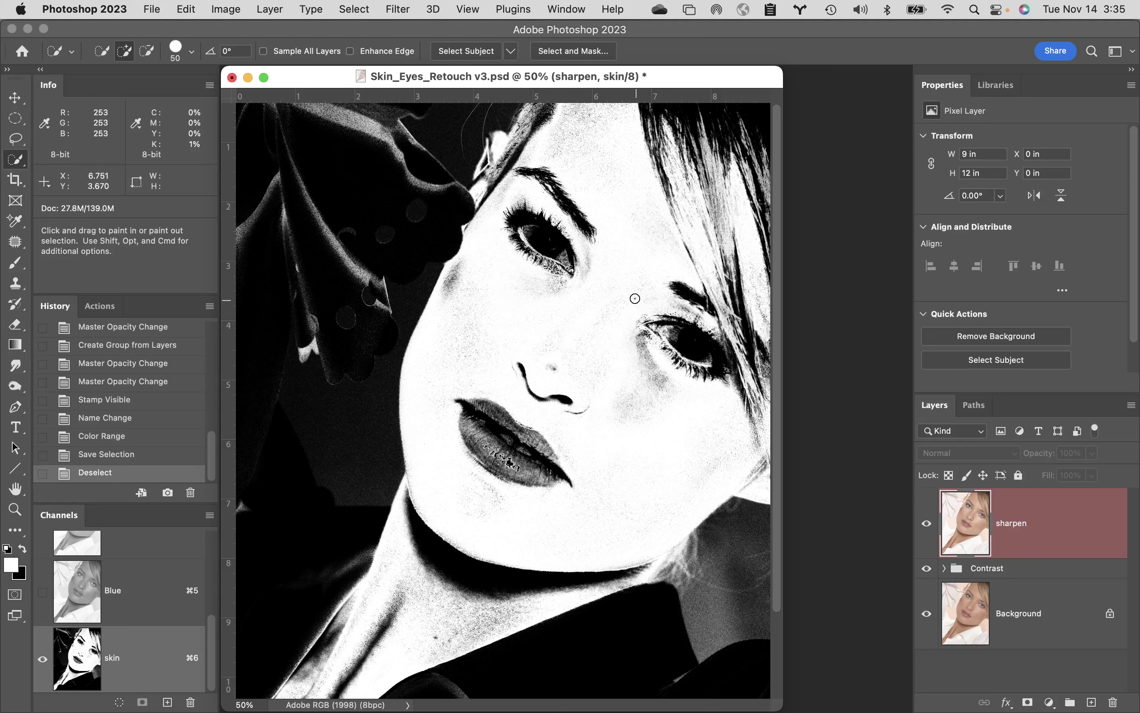
key("b")
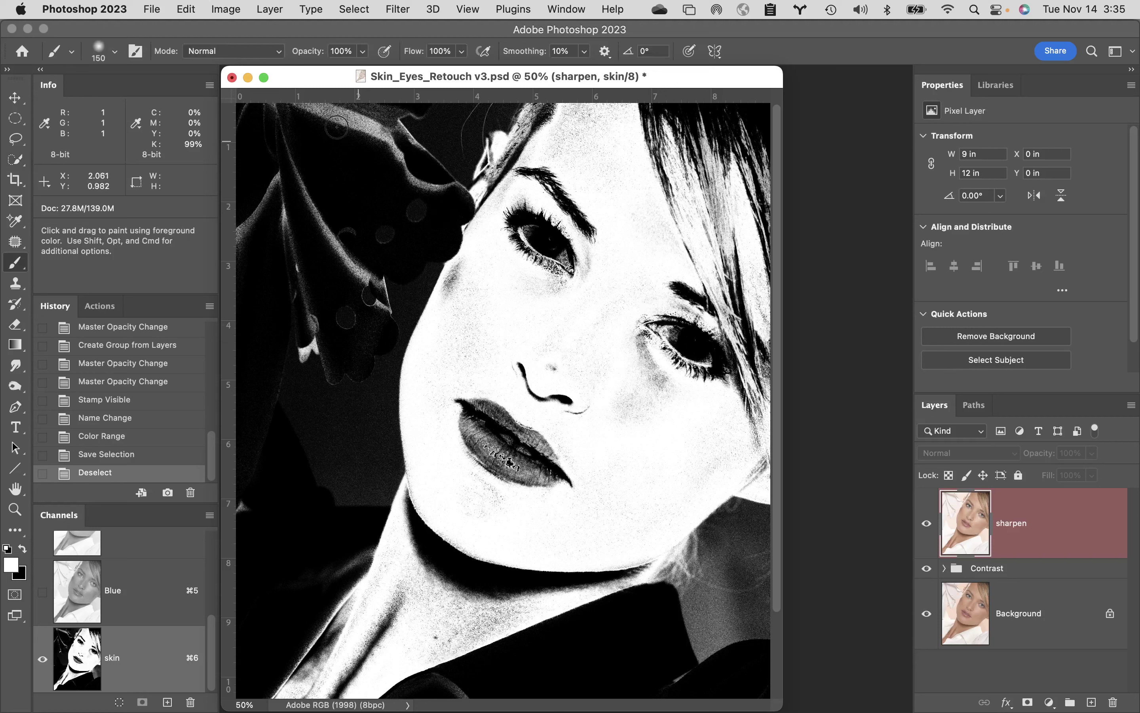
left_click(116, 52)
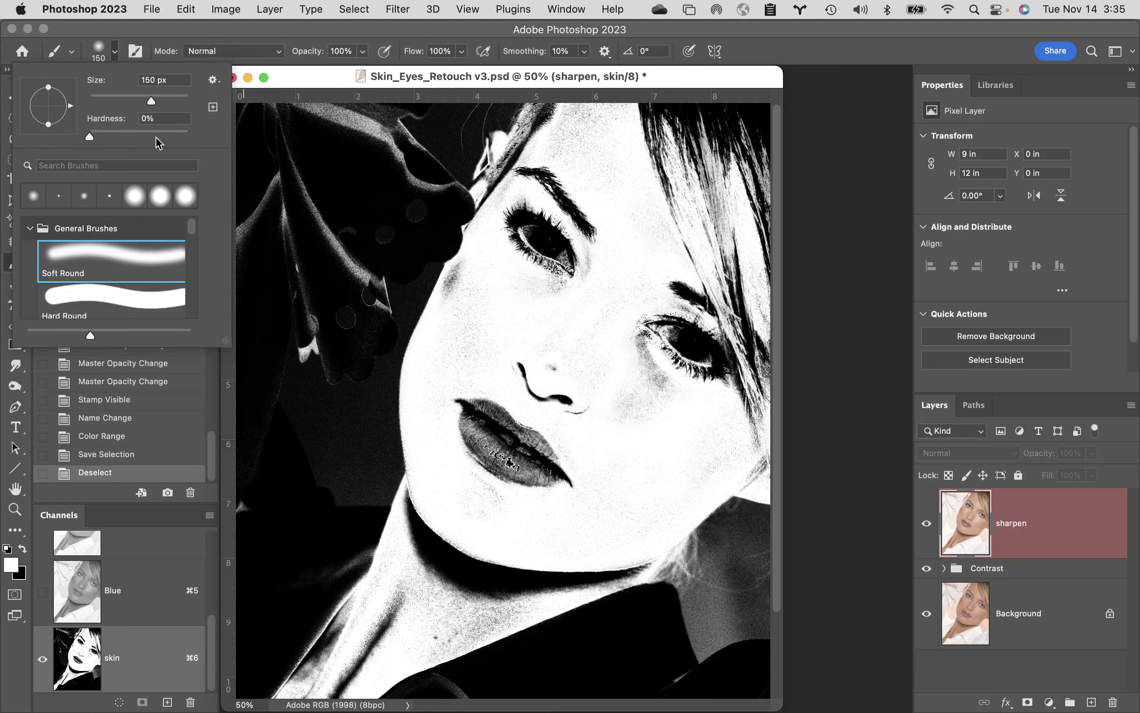
left_click_drag(90, 135, 154, 136)
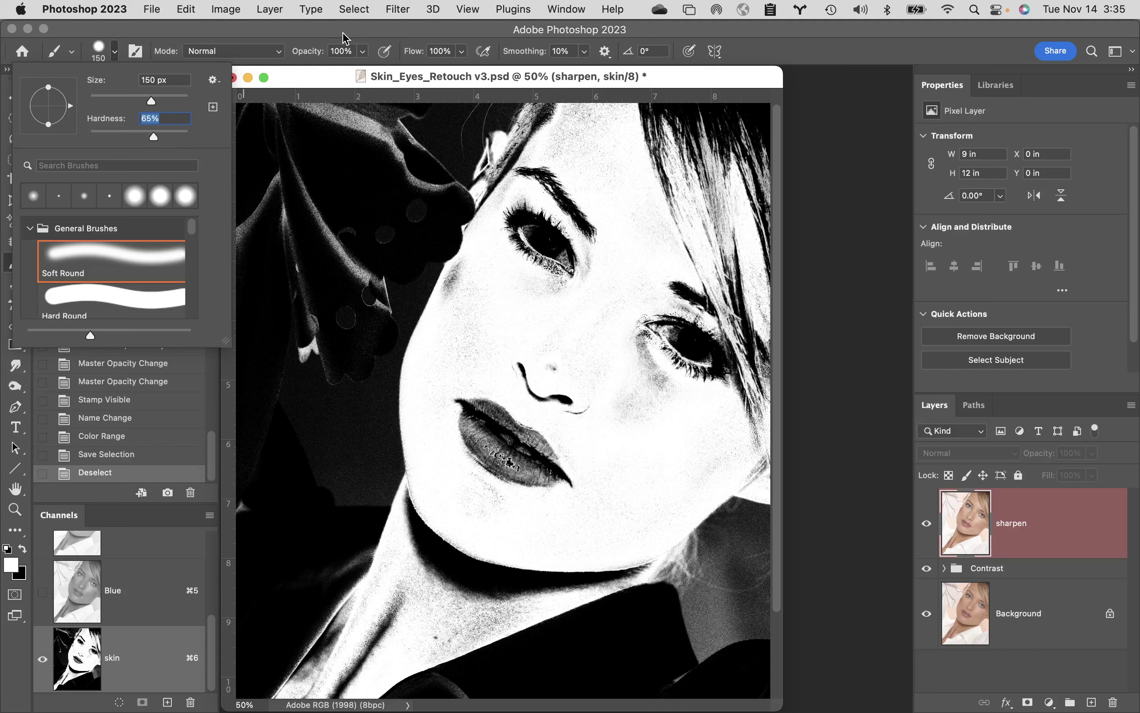
key("Return")
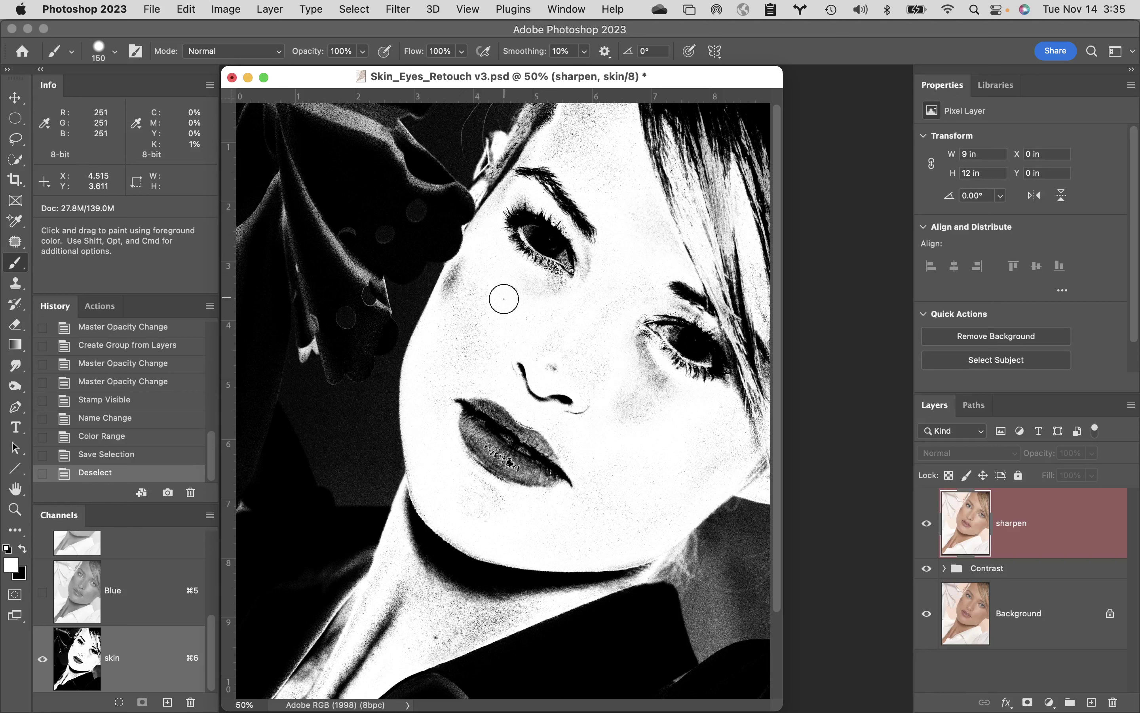
- Paint white in the skin channel over the remaining gray areas of the cheeks, under the eye, along the jaw and down the neck
mouse_move(488, 259)
left_mouse_down()
mouse_move(461, 285)
mouse_move(458, 271)
mouse_move(473, 348)
left_mouse_up()
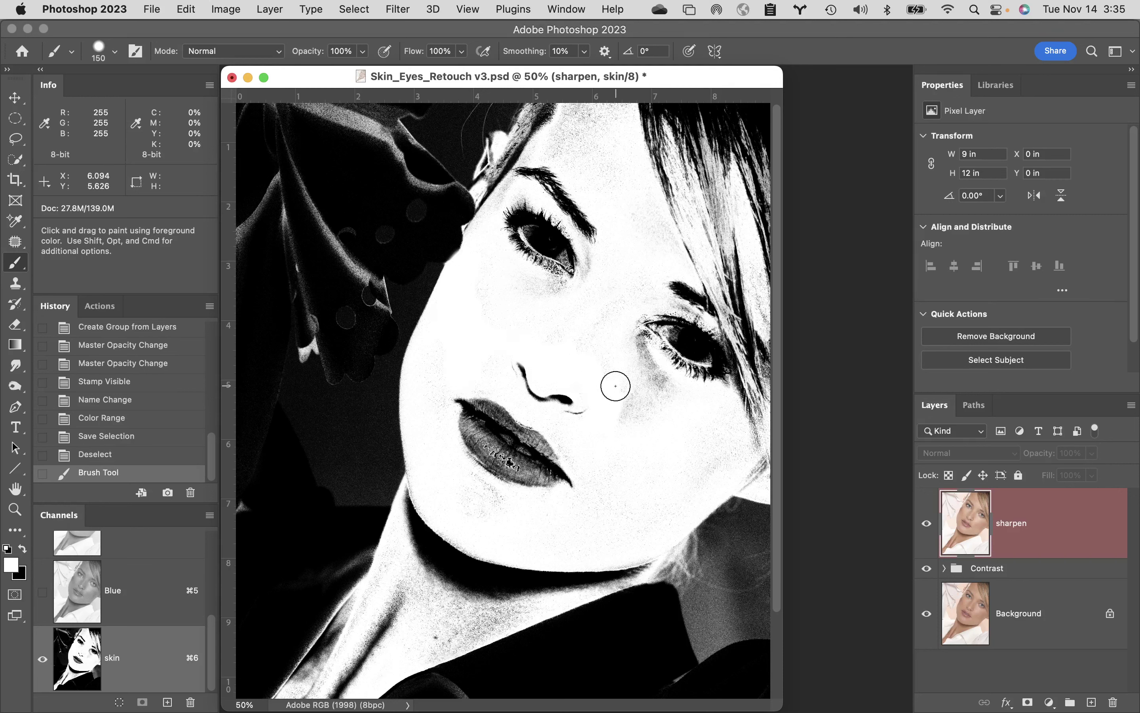
mouse_move(619, 359)
left_mouse_down()
mouse_move(673, 398)
mouse_move(648, 369)
mouse_move(667, 395)
mouse_move(621, 438)
mouse_move(666, 449)
mouse_move(720, 424)
mouse_move(735, 439)
mouse_move(688, 489)
mouse_move(582, 550)
mouse_move(468, 546)
mouse_move(446, 499)
left_mouse_up()
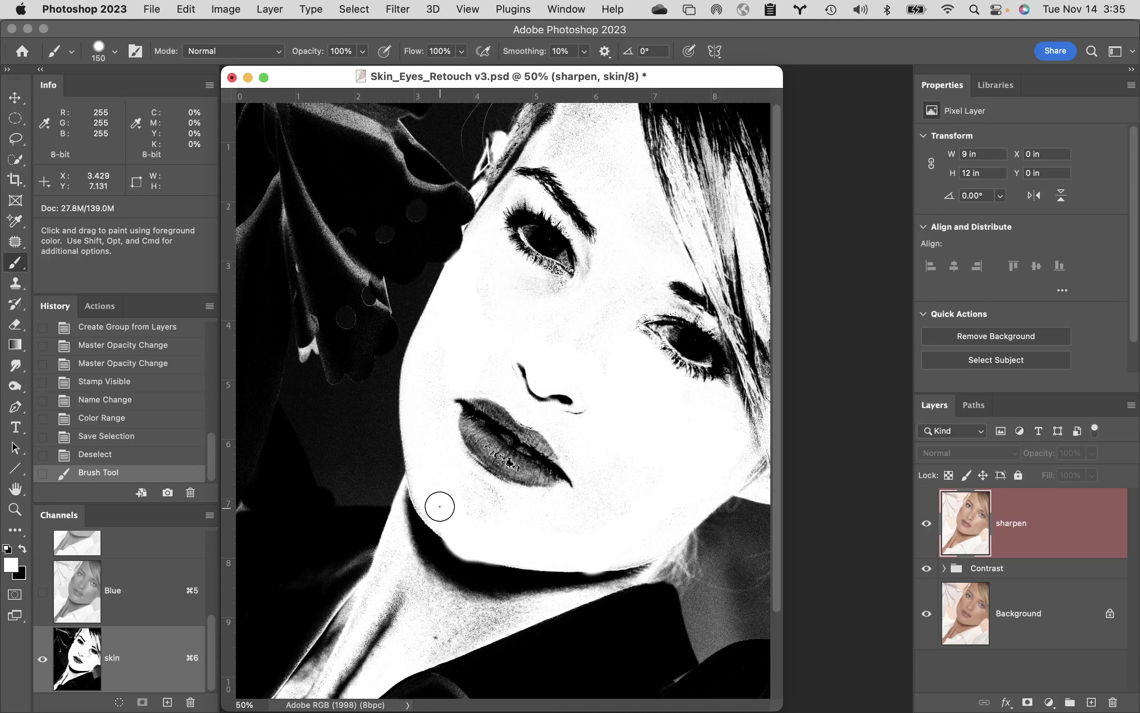
mouse_move(425, 425)
left_mouse_down()
mouse_move(453, 489)
mouse_move(498, 510)
mouse_move(476, 527)
mouse_move(420, 479)
mouse_move(414, 562)
mouse_move(448, 546)
mouse_move(486, 570)
mouse_move(649, 557)
mouse_move(407, 657)
mouse_move(356, 682)
mouse_move(352, 698)
mouse_move(465, 604)
mouse_move(409, 644)
left_mouse_up()
mouse_move(493, 550)
left_mouse_down()
mouse_move(408, 617)
mouse_move(415, 595)
mouse_move(380, 641)
left_mouse_up()
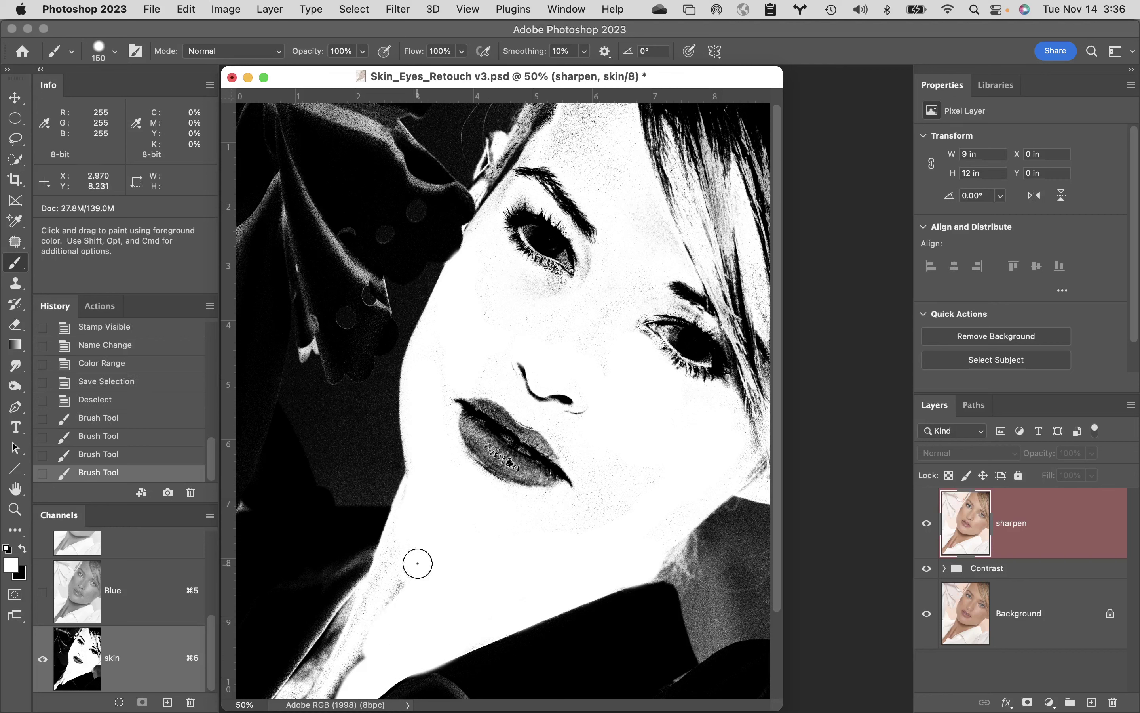
left_click_drag(417, 564, 383, 606)
left_click_drag(396, 552, 295, 695)
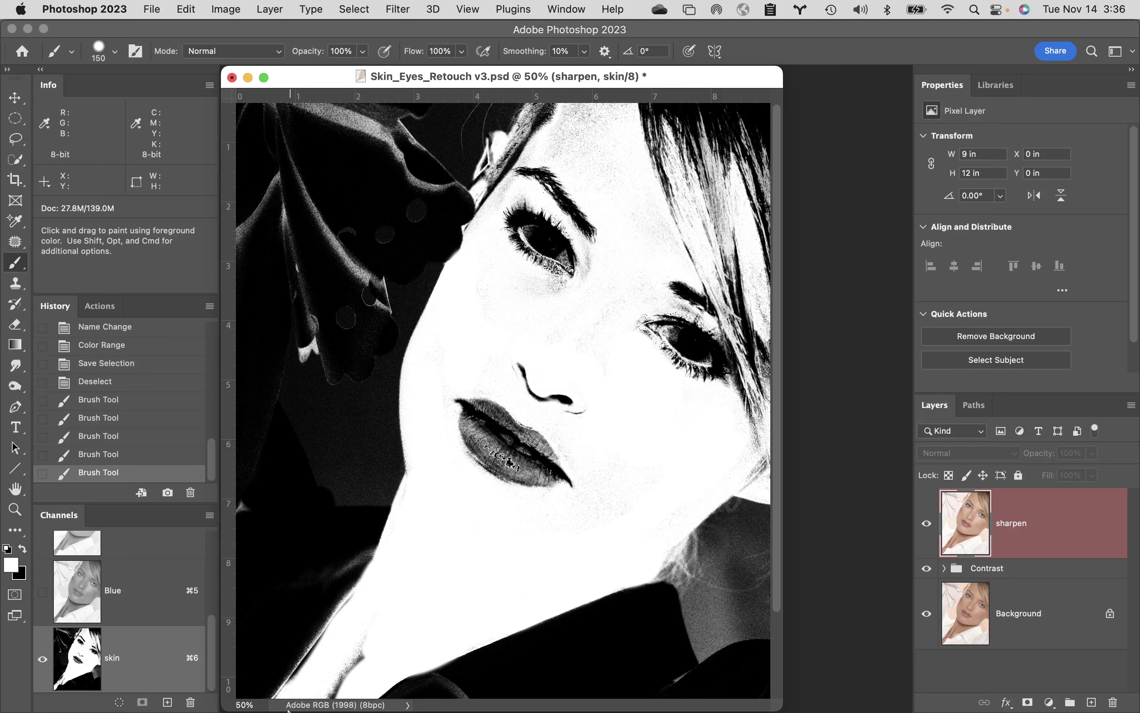
mouse_move(419, 591)
left_mouse_down()
mouse_move(342, 682)
mouse_move(356, 641)
mouse_move(323, 687)
left_mouse_up()
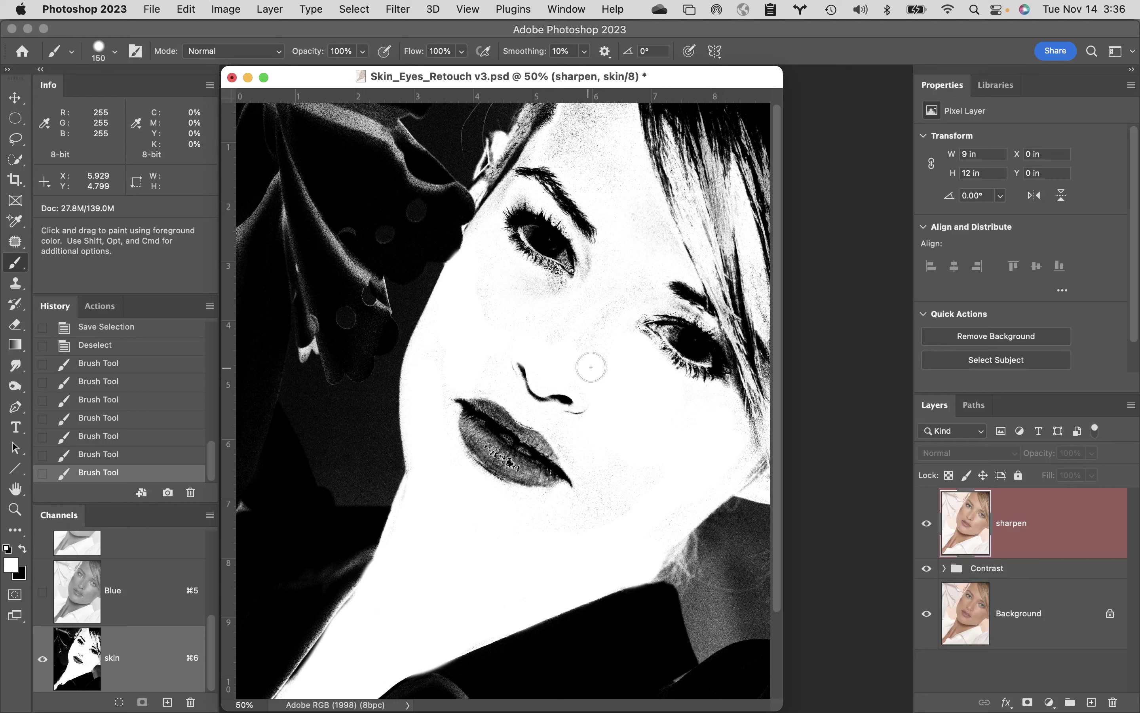
- Undo a test stroke across the eye, and paint the forehead, temple and skin under the other eye white
left_click_drag(591, 371, 751, 298)
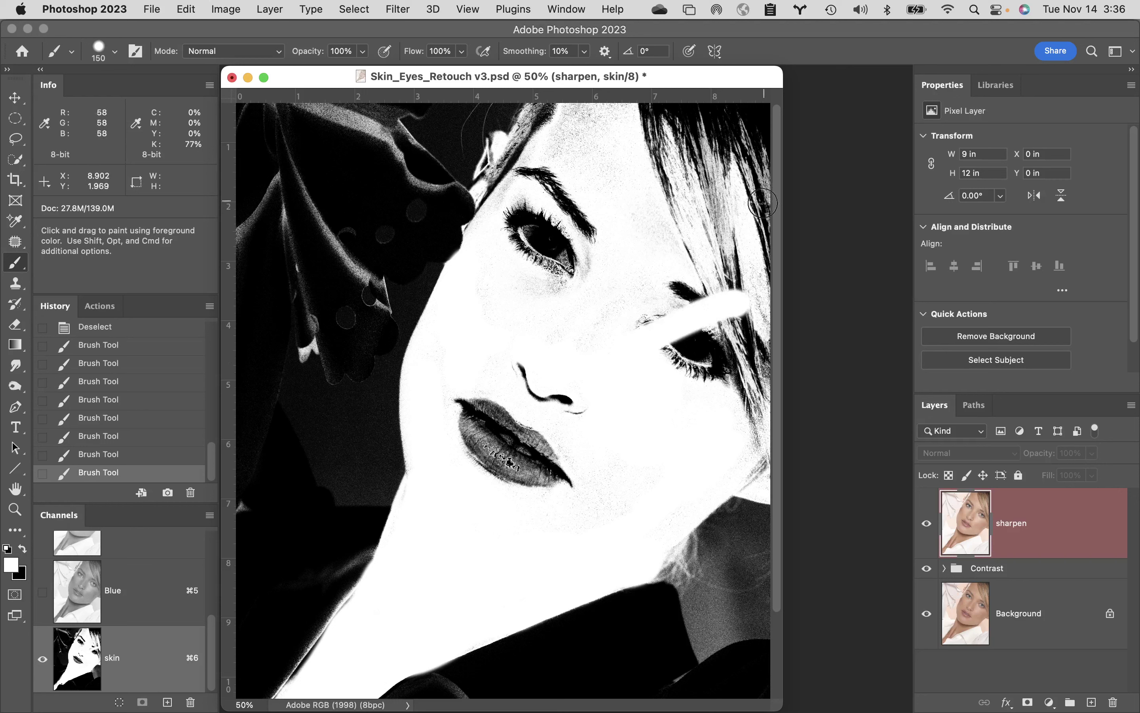
key("super+z")
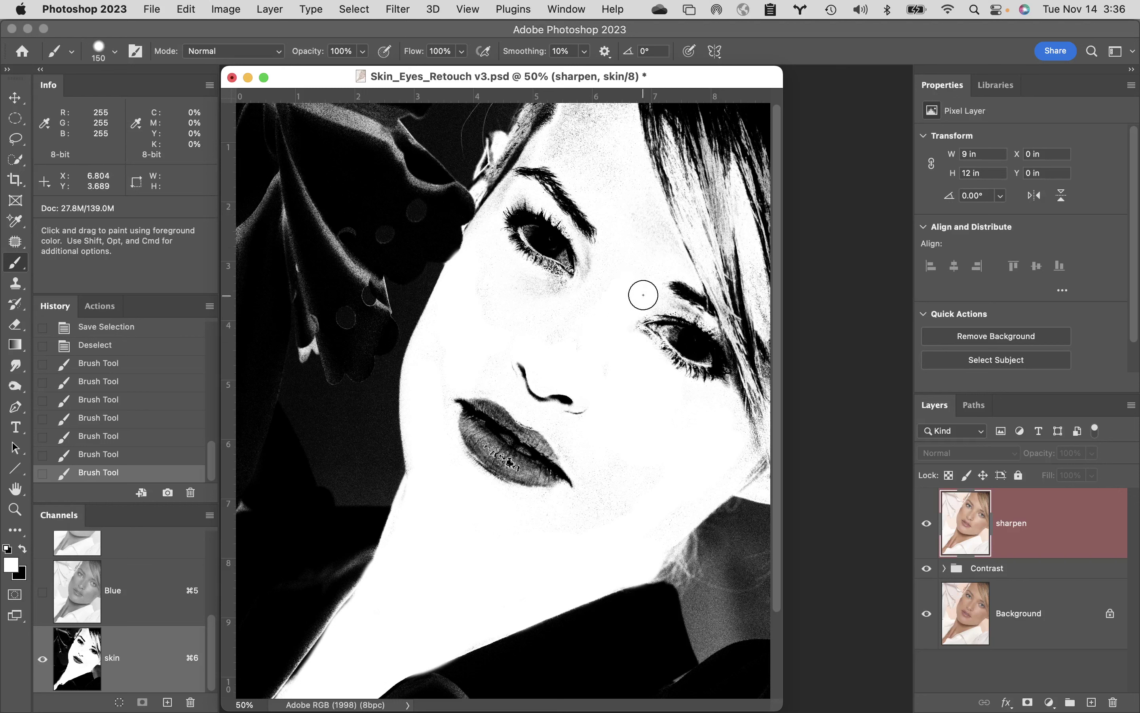
mouse_move(596, 117)
left_mouse_down()
mouse_move(542, 148)
mouse_move(577, 176)
mouse_move(568, 160)
mouse_move(583, 143)
mouse_move(613, 160)
left_mouse_up()
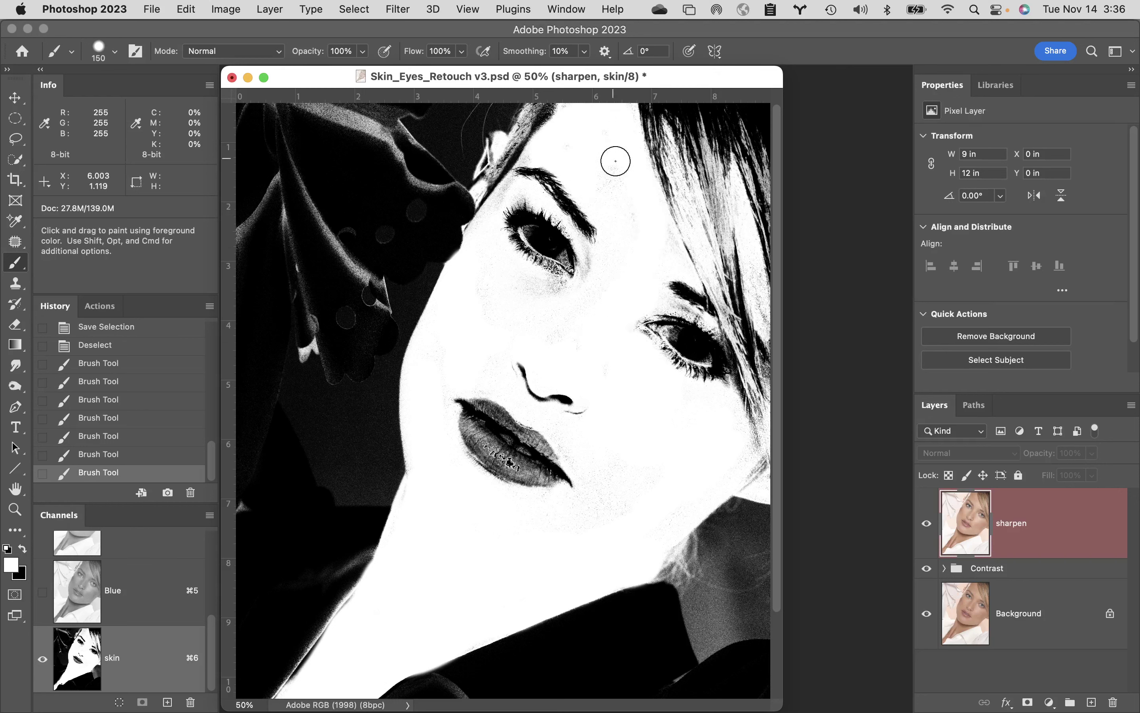
mouse_move(488, 235)
left_mouse_down()
mouse_move(506, 184)
mouse_move(478, 252)
left_mouse_up()
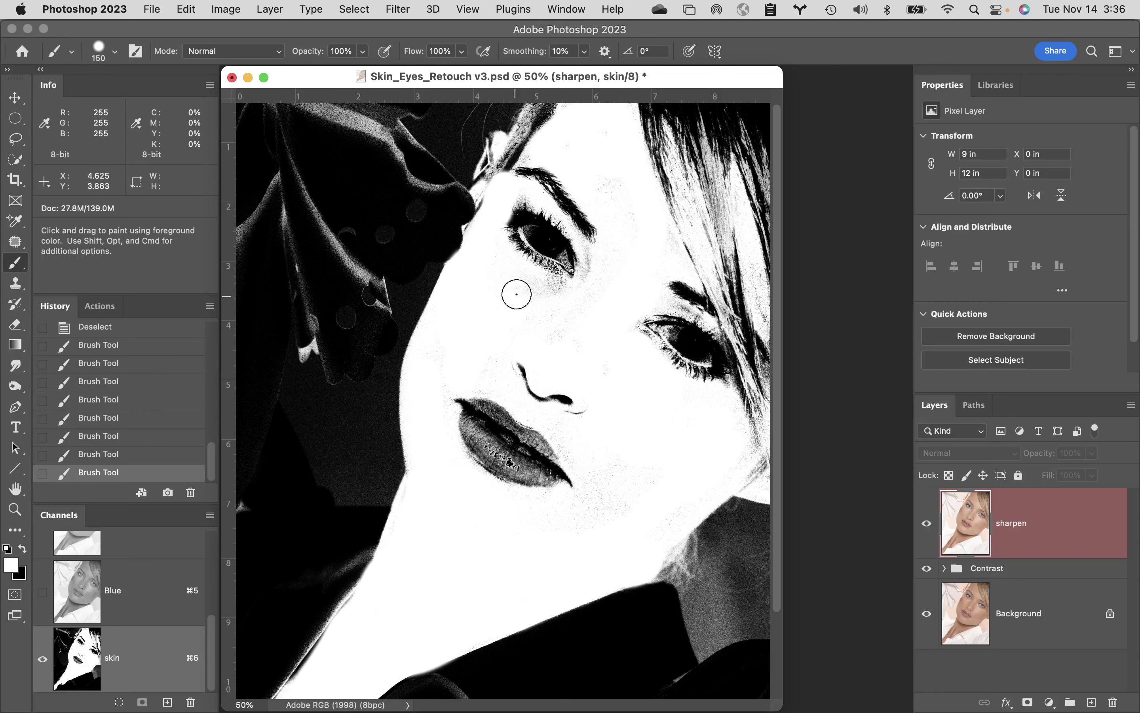
mouse_move(516, 294)
left_mouse_down()
mouse_move(565, 300)
mouse_move(549, 289)
mouse_move(589, 284)
mouse_move(595, 254)
left_mouse_up()
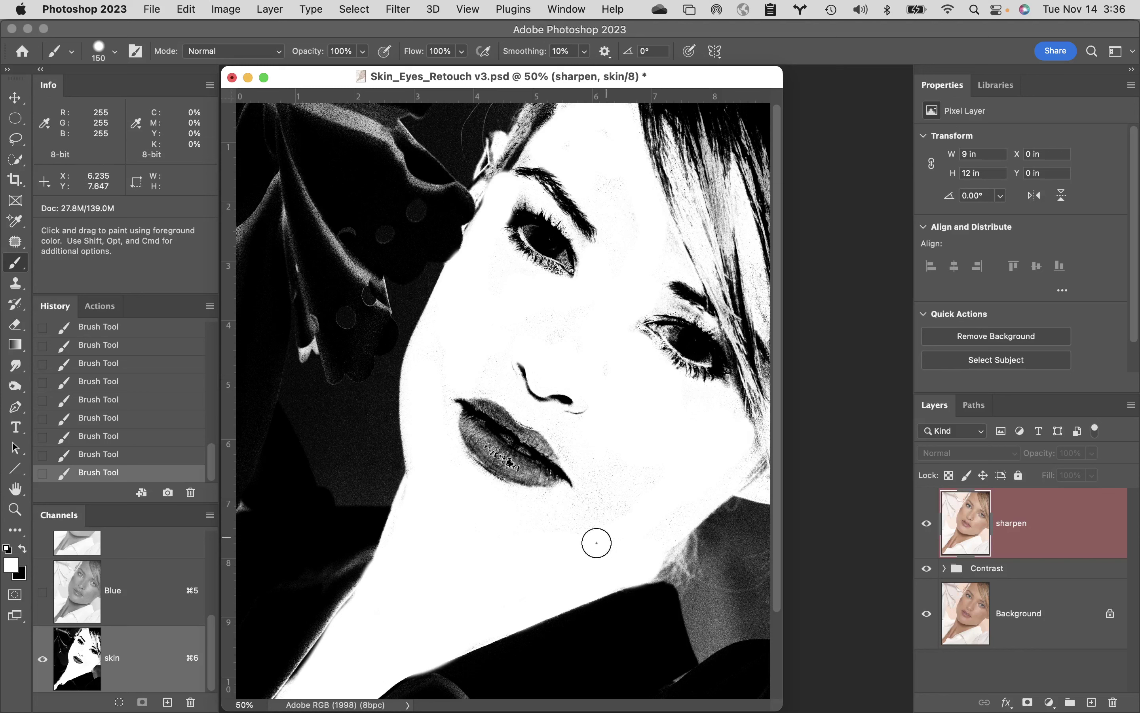
- Paint both eyes and the eyebrow farther from the hair fringe solid black in the skin channel, reducing the brush to 90 px
key("x")
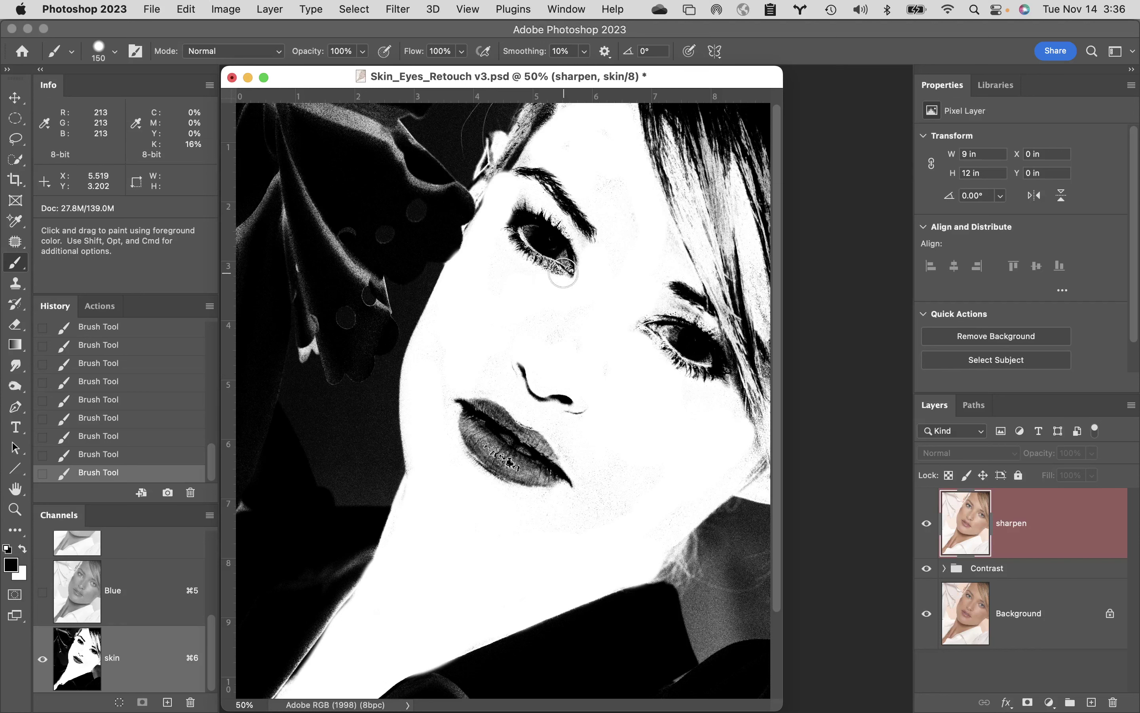
key("bracketleft")
mouse_move(556, 264)
left_mouse_down()
mouse_move(572, 271)
mouse_move(556, 244)
mouse_move(542, 249)
mouse_move(558, 265)
mouse_move(561, 217)
mouse_move(580, 221)
left_mouse_up()
key("bracketleft")
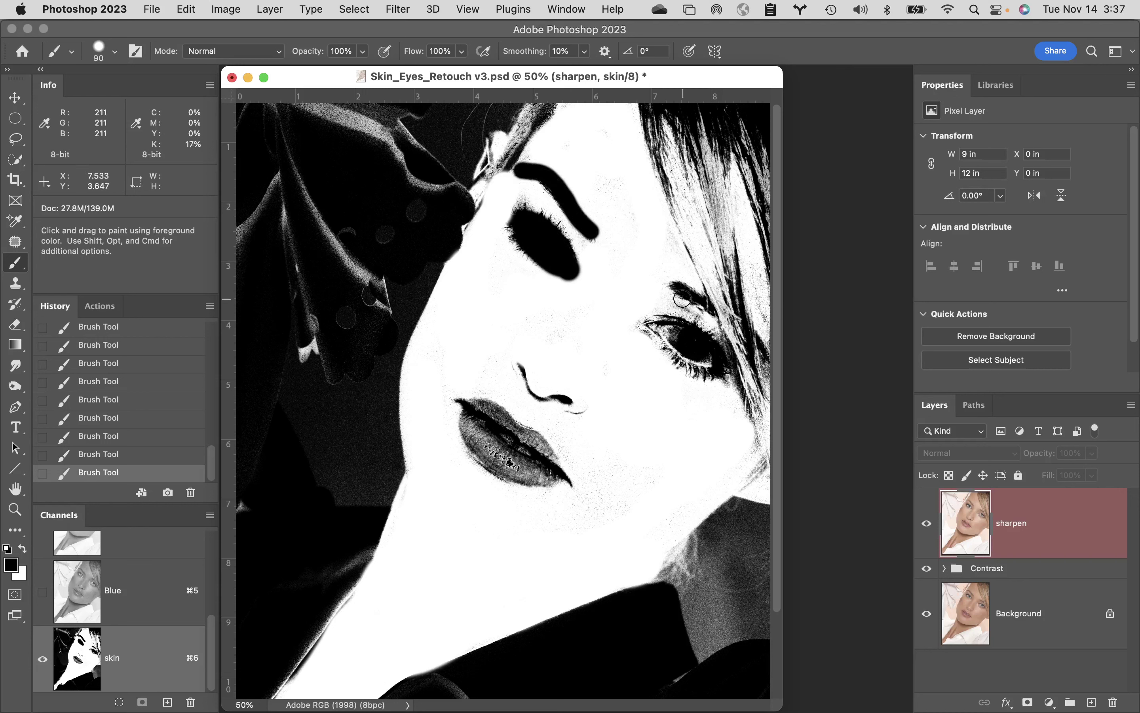
mouse_move(652, 330)
left_mouse_down()
mouse_move(686, 364)
mouse_move(722, 371)
left_mouse_up()
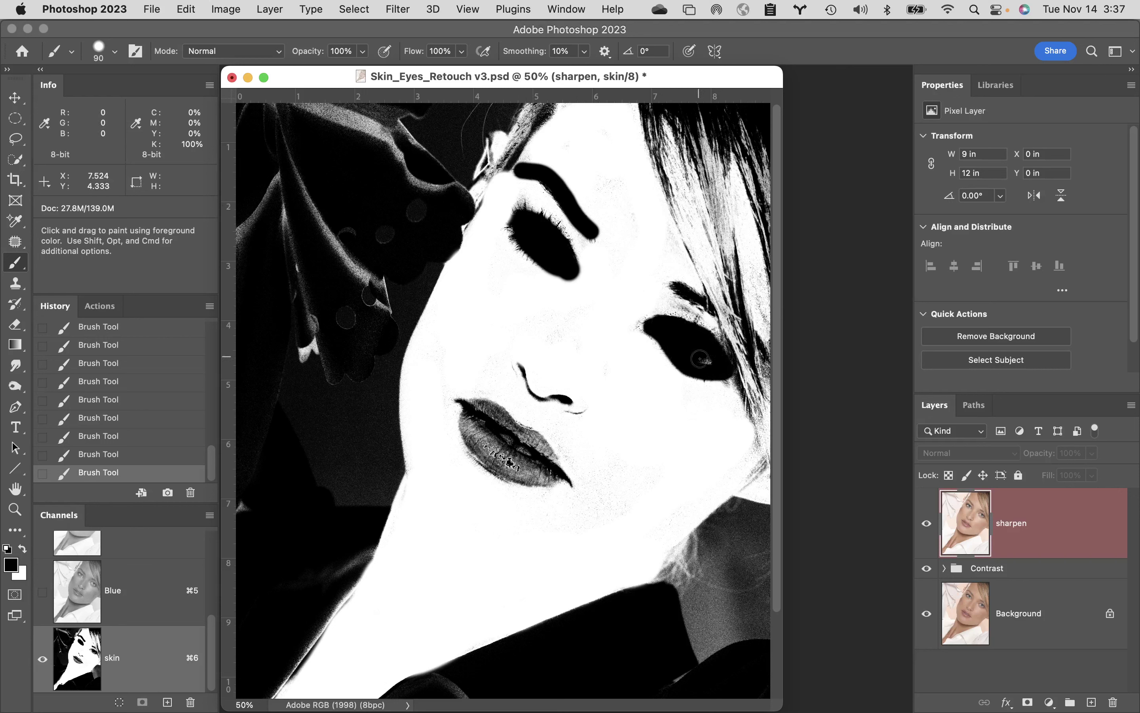
- Paint the hair falling beside the forehead and eye black in the skin channel
mouse_move(658, 97)
left_mouse_down()
mouse_move(664, 128)
mouse_move(664, 96)
left_mouse_up()
mouse_move(665, 105)
left_mouse_down()
mouse_move(683, 228)
mouse_move(768, 456)
mouse_move(724, 223)
mouse_move(721, 115)
mouse_move(771, 255)
mouse_move(760, 193)
mouse_move(774, 260)
mouse_move(759, 117)
mouse_move(755, 146)
mouse_move(738, 106)
mouse_move(726, 123)
mouse_move(706, 120)
mouse_move(703, 151)
mouse_move(702, 211)
mouse_move(710, 265)
mouse_move(703, 171)
mouse_move(726, 316)
left_mouse_up()
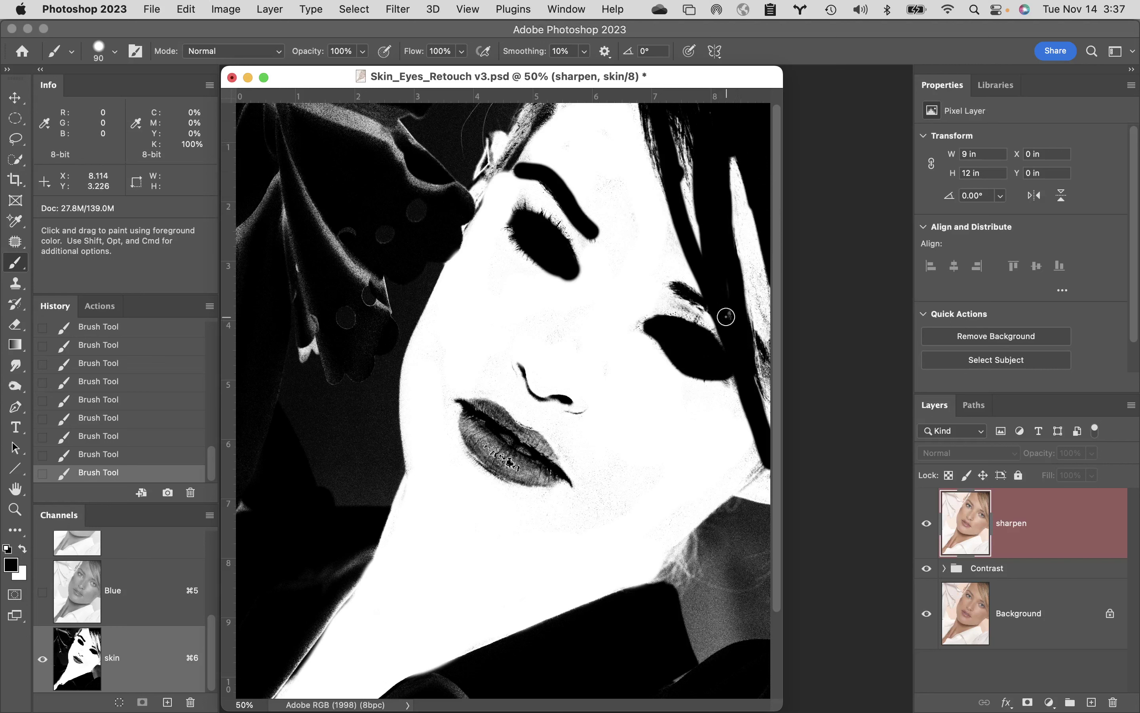
mouse_move(717, 268)
left_mouse_down()
mouse_move(693, 220)
mouse_move(677, 129)
mouse_move(687, 160)
mouse_move(693, 150)
mouse_move(677, 112)
mouse_move(662, 114)
mouse_move(661, 135)
mouse_move(652, 124)
mouse_move(672, 181)
left_mouse_up()
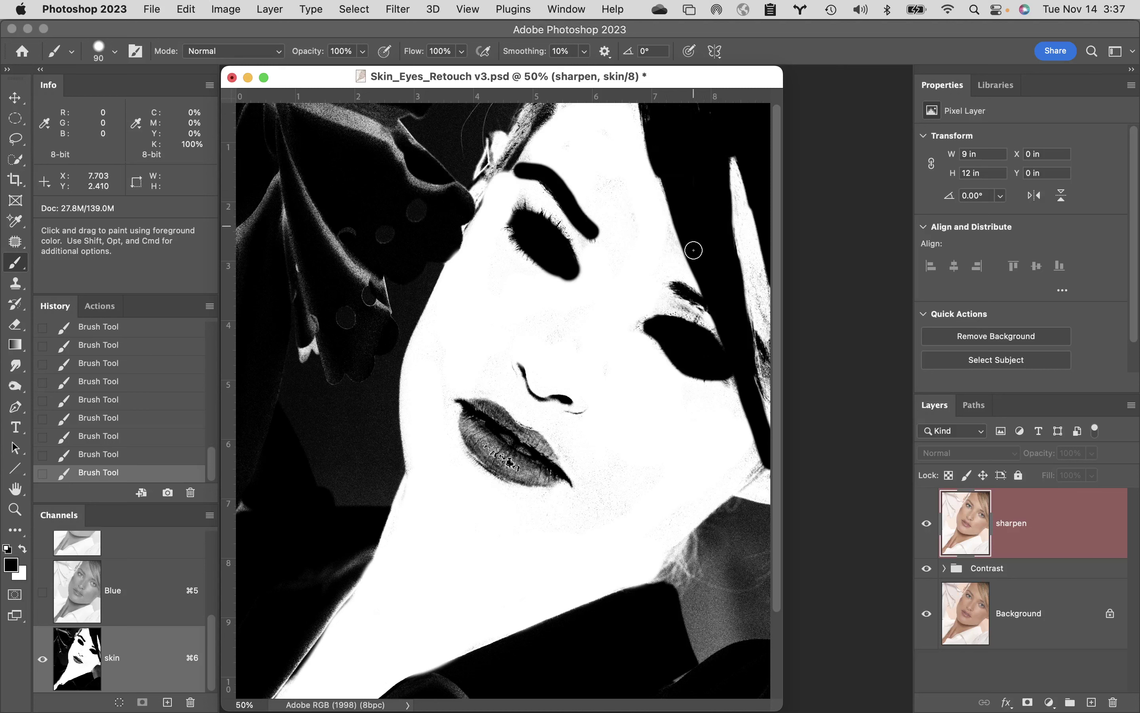
- Paint the ear, hair and background along the outer edge of the face and neck black, enlarging the brush to 200 px for the neck edge
mouse_move(511, 152)
left_mouse_down()
mouse_move(482, 166)
mouse_move(526, 108)
mouse_move(483, 184)
mouse_move(439, 209)
mouse_move(380, 343)
mouse_move(405, 247)
mouse_move(347, 374)
mouse_move(415, 194)
mouse_move(440, 176)
mouse_move(454, 191)
mouse_move(512, 103)
mouse_move(468, 136)
mouse_move(465, 126)
mouse_move(365, 285)
mouse_move(341, 539)
mouse_move(358, 521)
mouse_move(369, 359)
mouse_move(384, 327)
mouse_move(384, 395)
mouse_move(409, 292)
mouse_move(380, 502)
left_mouse_up()
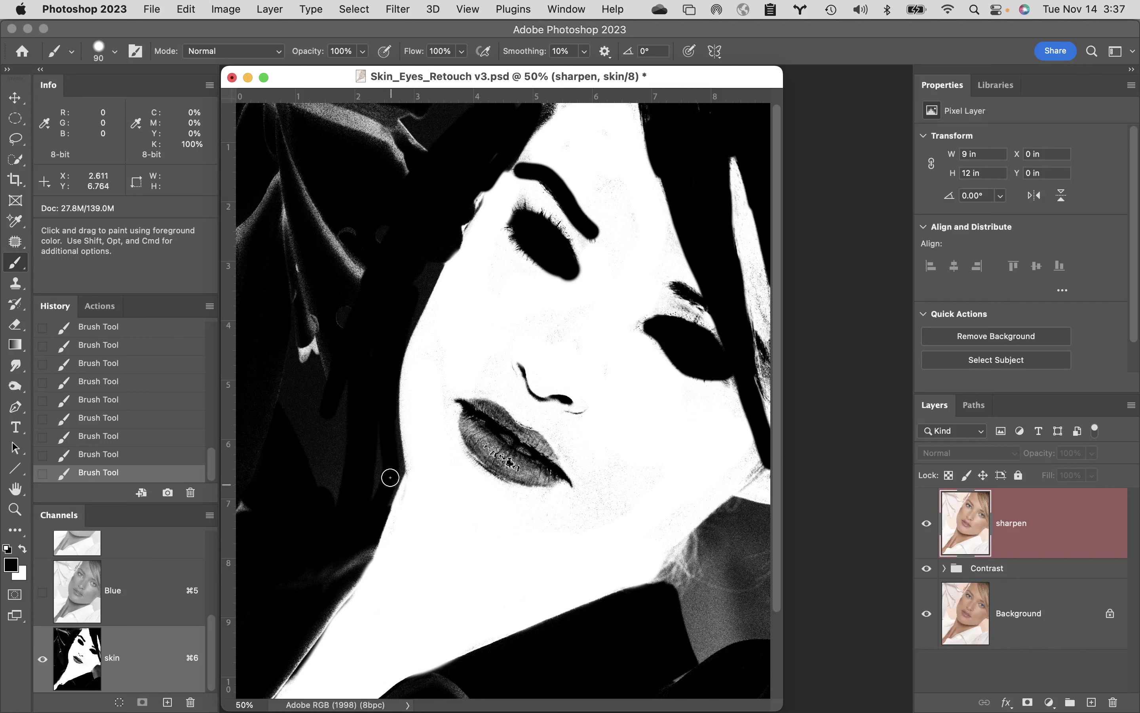
key("bracketright")
key("bracketright")
mouse_move(369, 483)
left_mouse_down()
mouse_move(351, 550)
mouse_move(274, 662)
left_mouse_up()
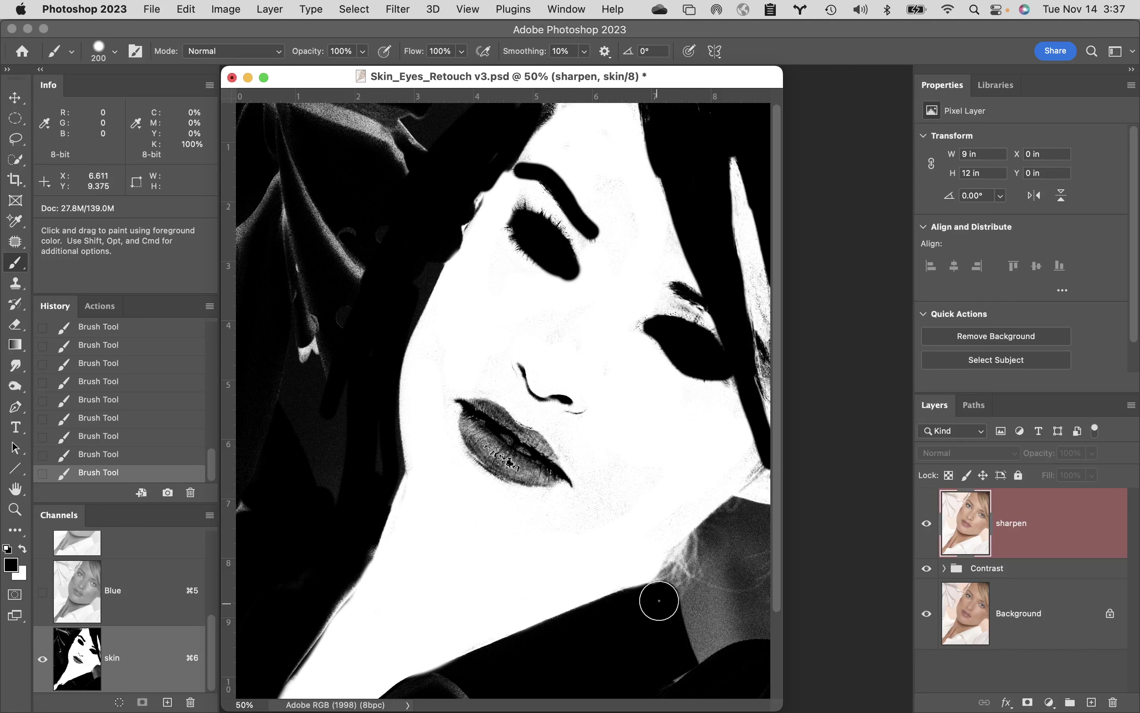
- Paint the area beside the jaw and neck edge black, and fill the lips solid black using a 90 px brush
mouse_move(657, 601)
left_mouse_down()
mouse_move(777, 486)
mouse_move(677, 621)
mouse_move(527, 676)
mouse_move(403, 703)
mouse_move(632, 635)
left_mouse_up()
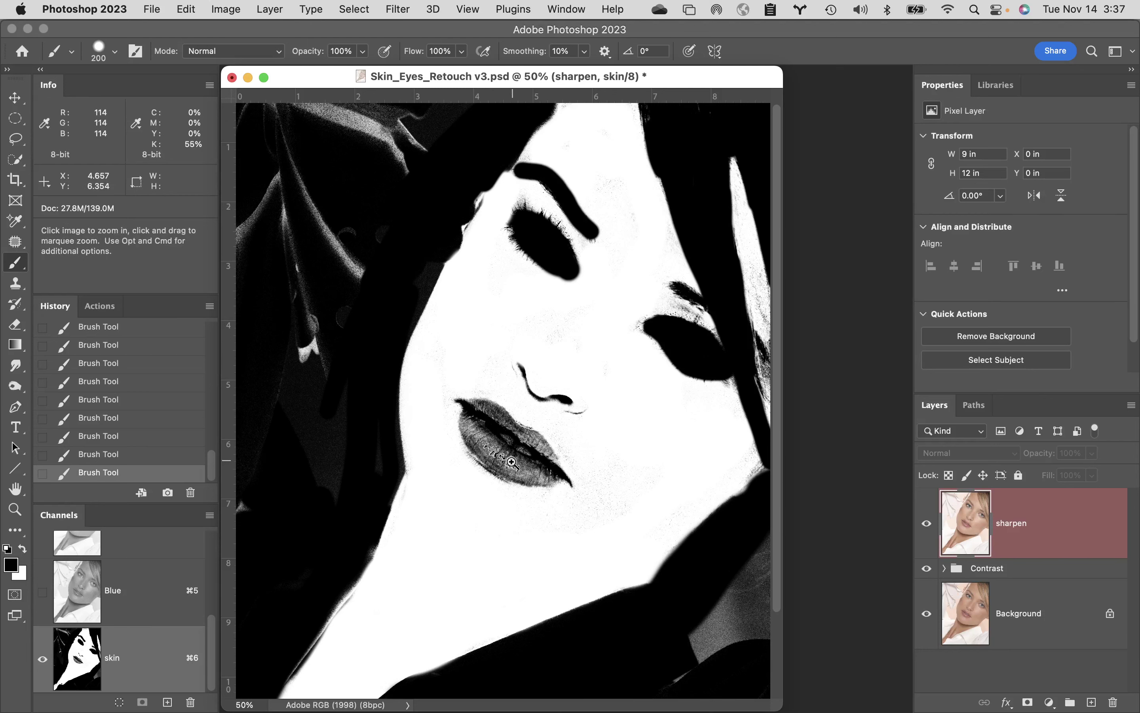
left_click(523, 464, "super")
left_click(546, 391, "super")
key("bracketleft")
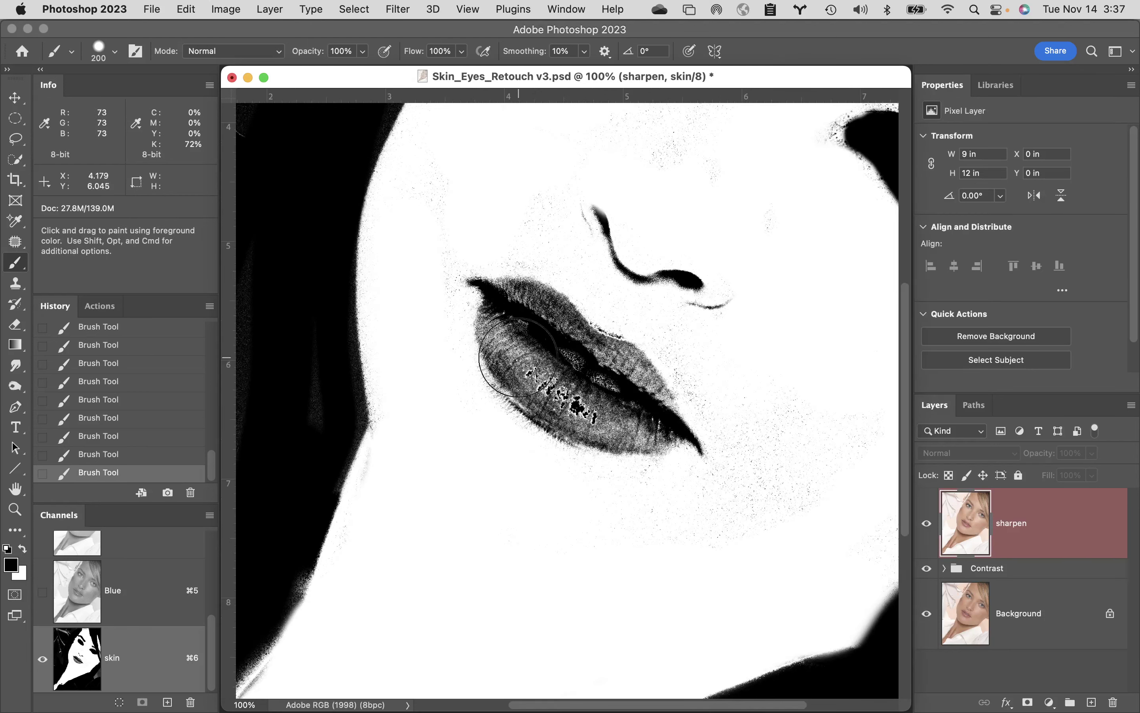
key("bracketleft")
key("bracketleft")
key("bracketleft")
key("bracketleft")
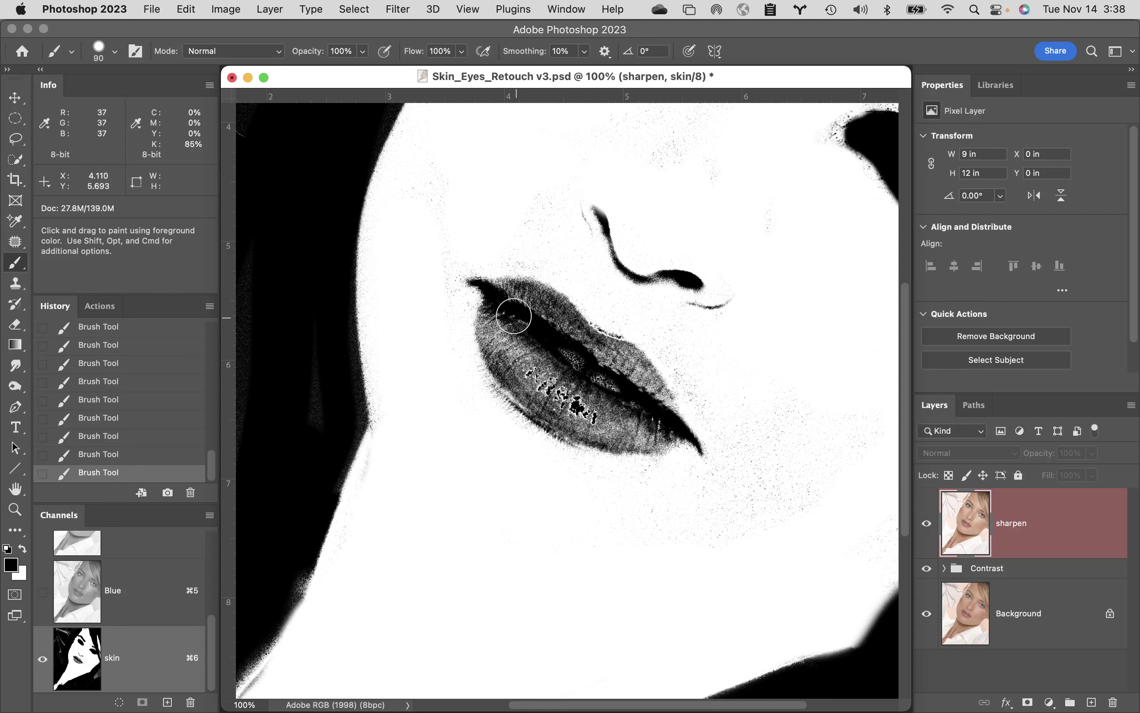
left_click_drag(492, 307, 505, 304)
mouse_move(530, 301)
left_mouse_down()
mouse_move(645, 381)
mouse_move(668, 427)
mouse_move(593, 432)
mouse_move(545, 407)
mouse_move(513, 382)
mouse_move(489, 317)
mouse_move(518, 371)
mouse_move(527, 349)
mouse_move(570, 394)
mouse_move(627, 405)
mouse_move(582, 363)
mouse_move(590, 376)
left_mouse_up()
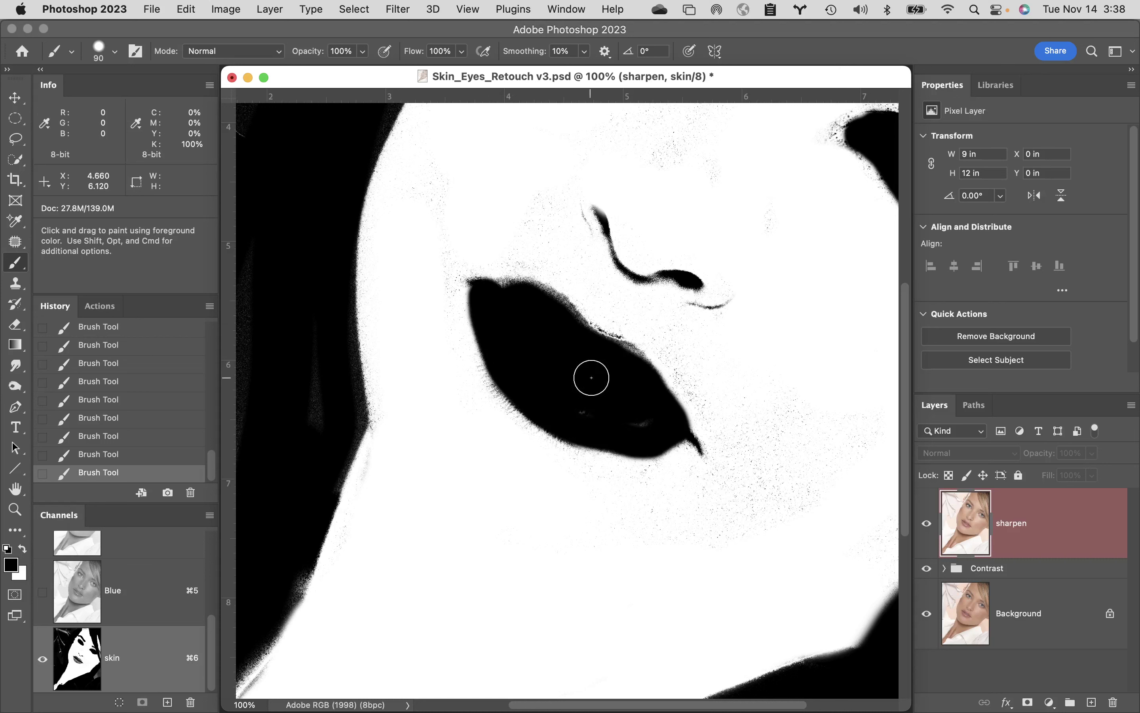
- Paint the specks around the mouth, chin and cheeks white, and whiten the grey area at the top of the forehead
key("x")
mouse_move(768, 399)
left_mouse_down()
mouse_move(693, 351)
mouse_move(709, 421)
mouse_move(749, 498)
mouse_move(707, 516)
mouse_move(767, 433)
mouse_move(748, 460)
mouse_move(744, 512)
mouse_move(821, 469)
mouse_move(738, 381)
left_mouse_up()
mouse_move(600, 297)
left_mouse_down()
mouse_move(526, 233)
mouse_move(455, 272)
mouse_move(439, 299)
mouse_move(474, 503)
mouse_move(404, 379)
left_mouse_up()
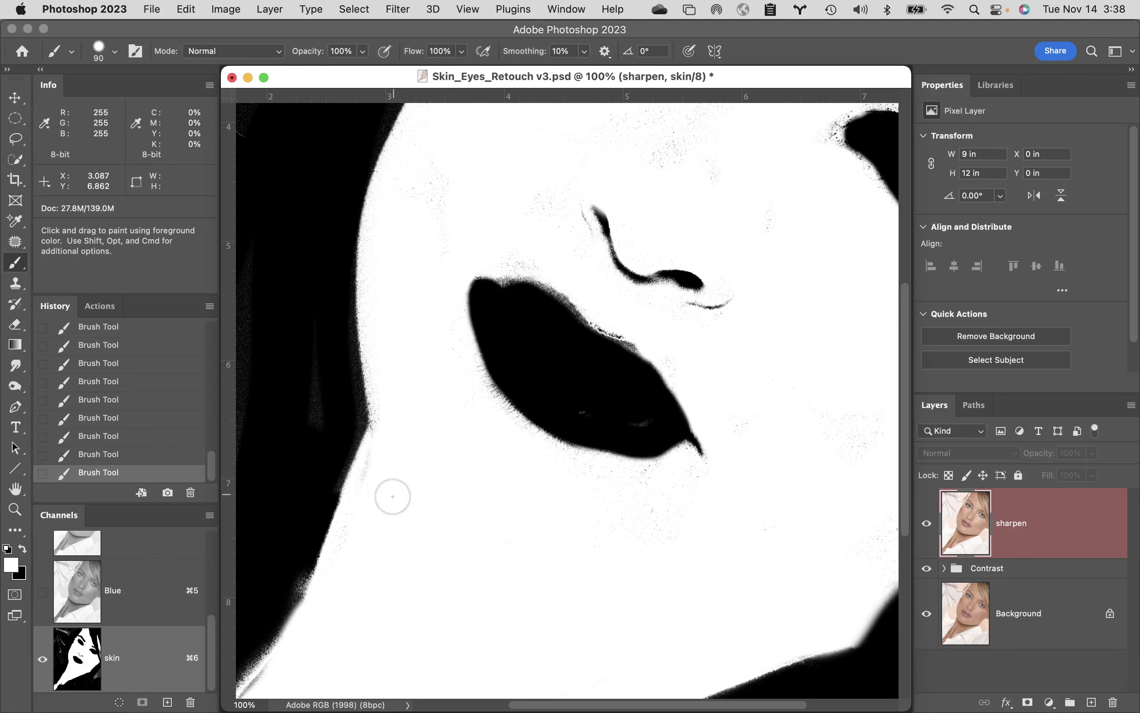
double_click(16, 488)
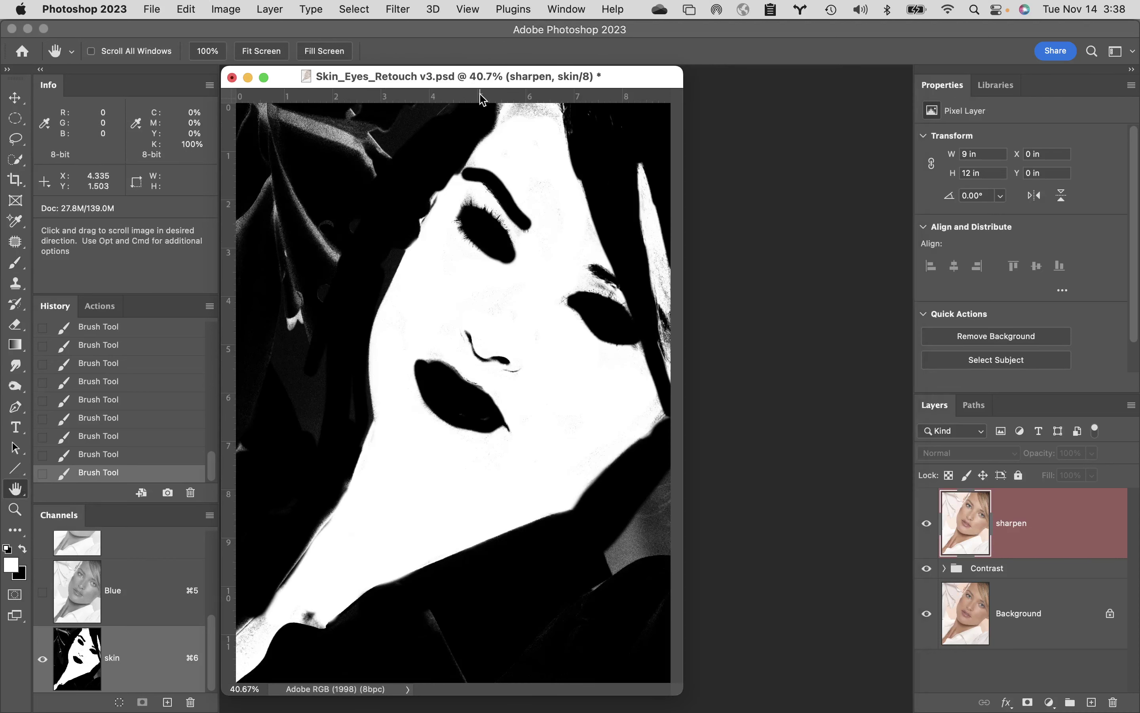
key("b")
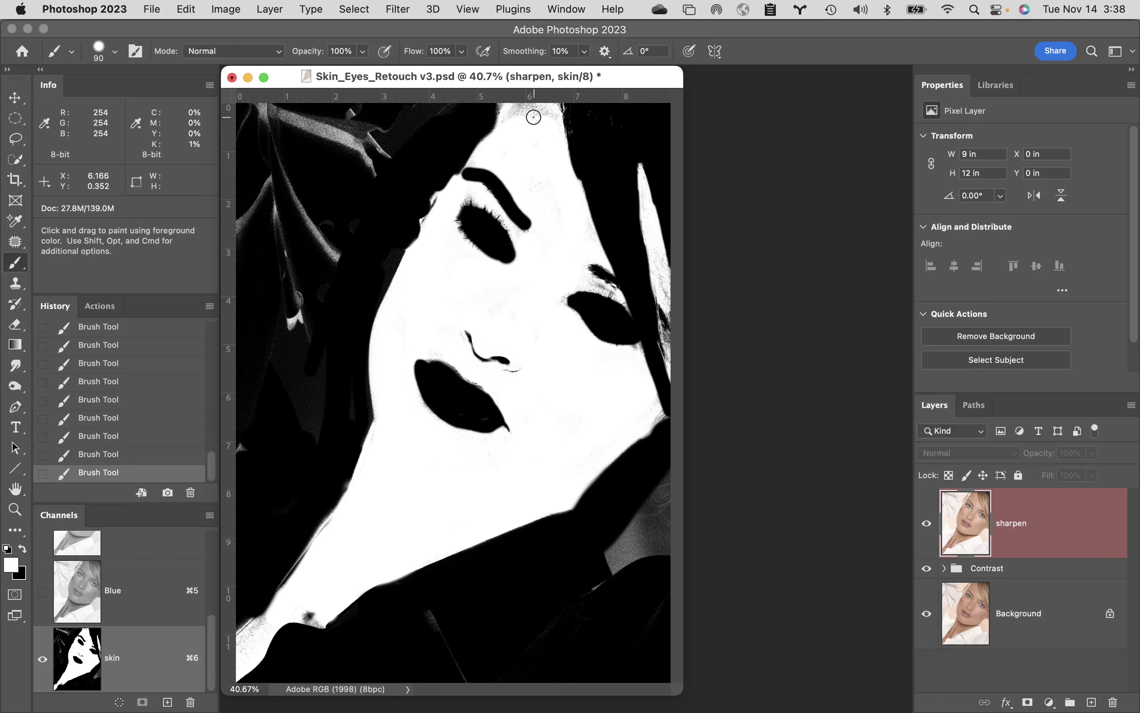
left_click_drag(545, 125, 508, 117)
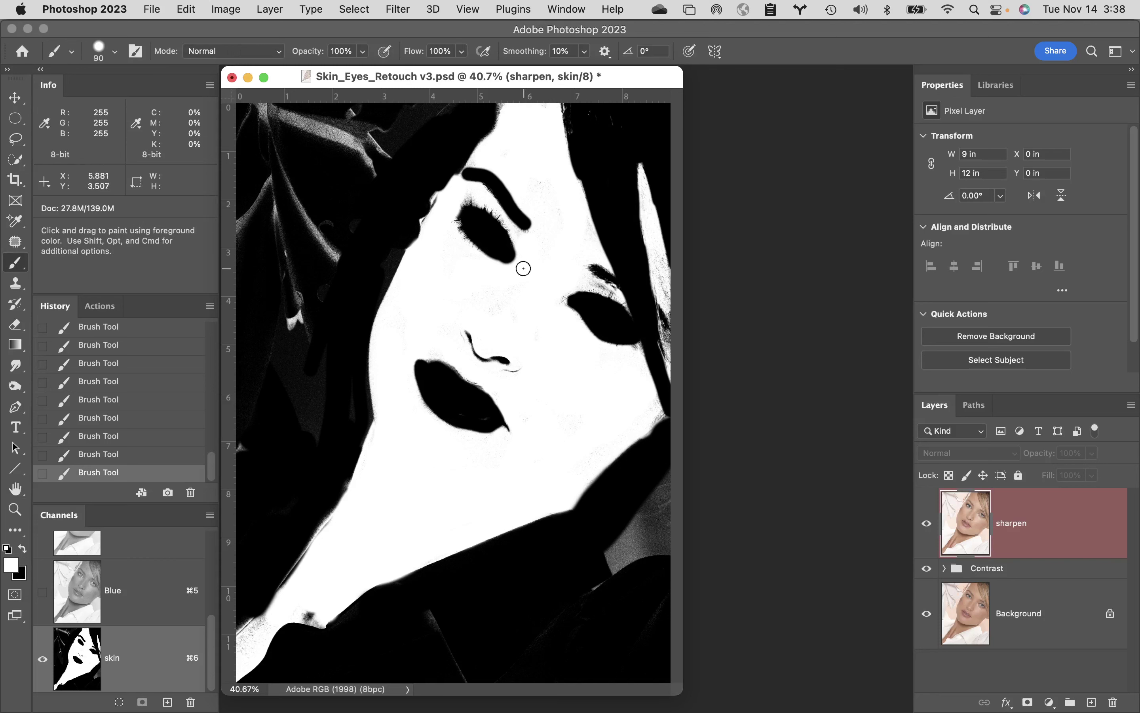
- Lasso around the face and neck within the painted black border, and invert the selection
key("l")
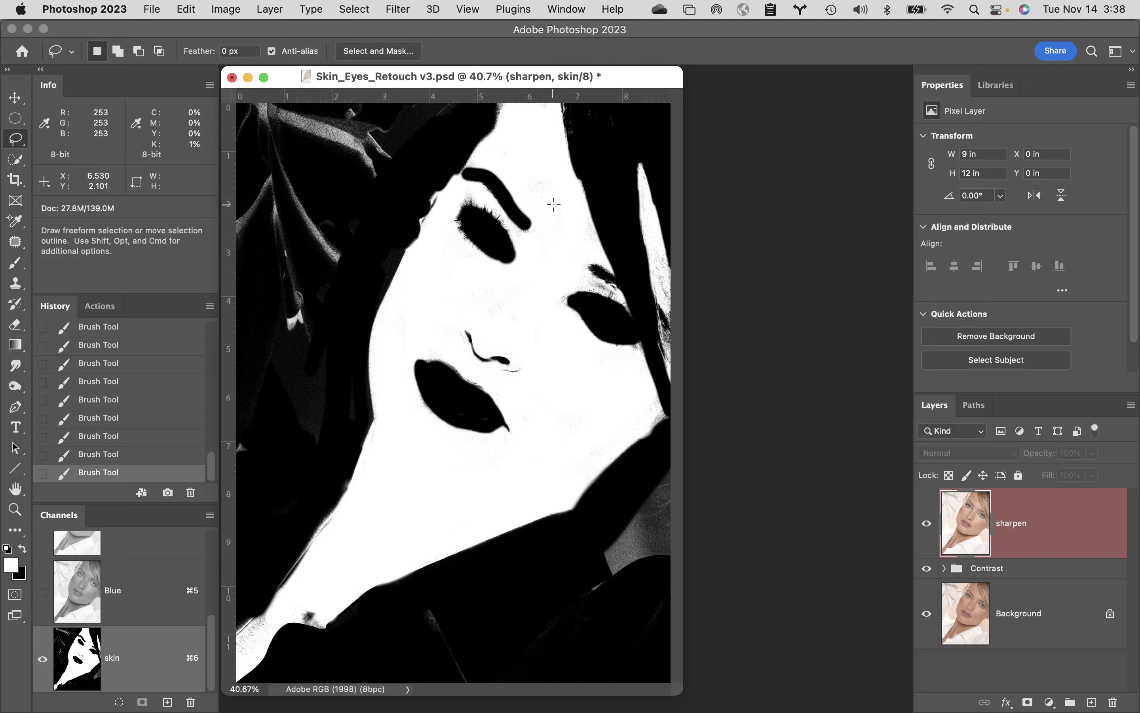
mouse_move(607, 179)
left_mouse_down()
mouse_move(567, 89)
mouse_move(538, 77)
mouse_move(486, 93)
mouse_move(374, 272)
mouse_move(344, 438)
left_mouse_up()
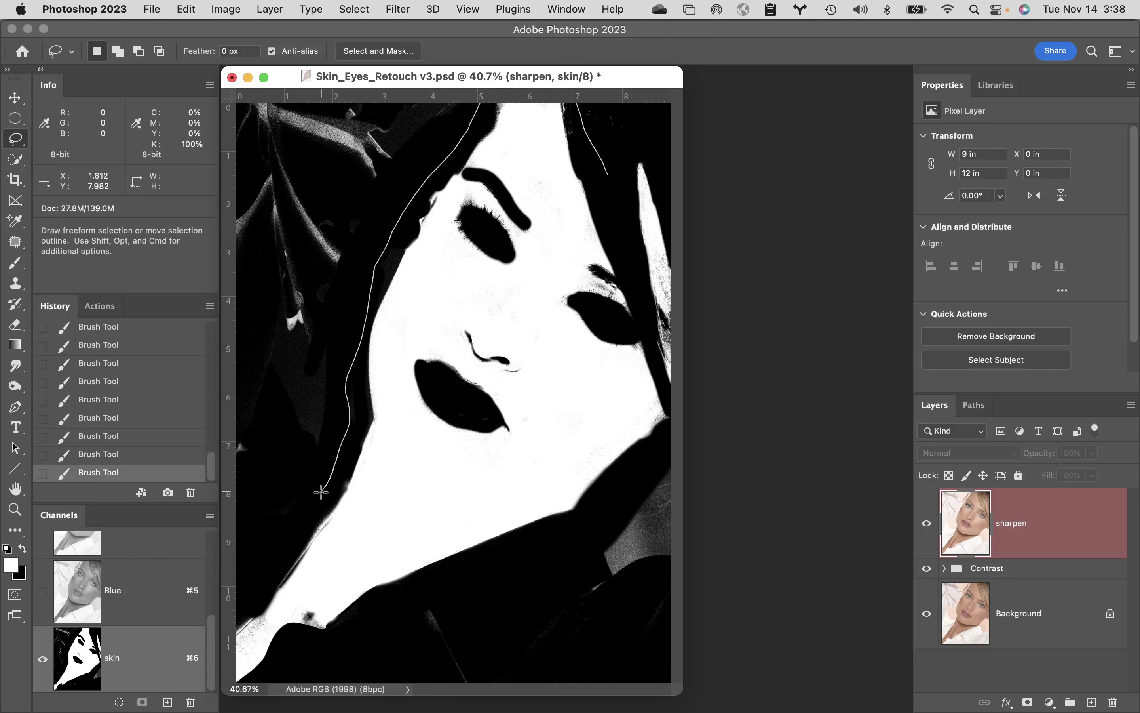
mouse_move(321, 492)
left_mouse_down()
mouse_move(237, 613)
mouse_move(225, 663)
mouse_move(273, 675)
mouse_move(293, 642)
mouse_move(470, 590)
mouse_move(570, 529)
mouse_move(669, 437)
mouse_move(652, 340)
left_mouse_up()
left_click_drag(641, 295, 609, 175)
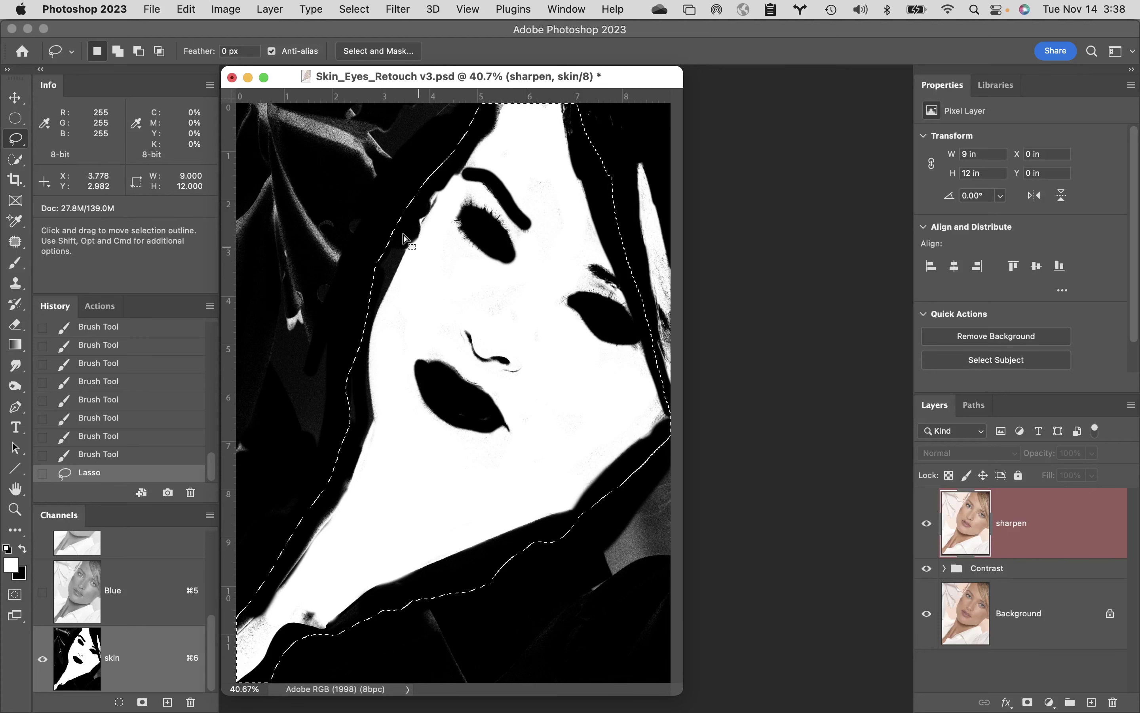
left_click(354, 8)
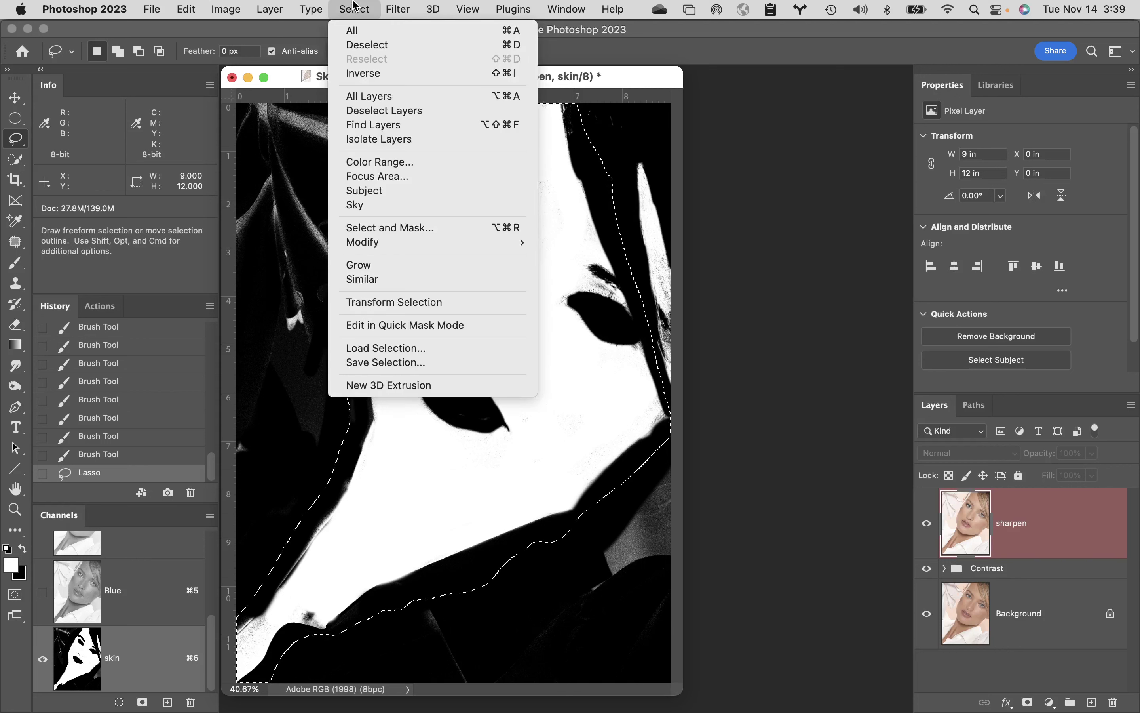
left_click(394, 74)
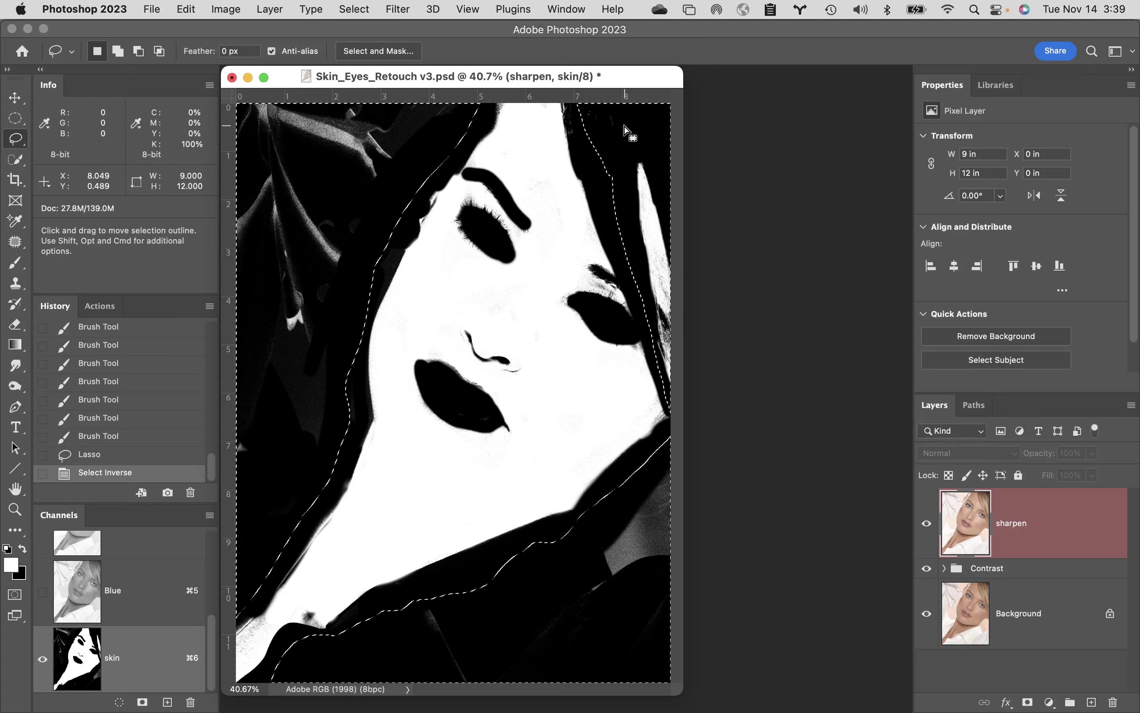
- Subtract the pale skin sliver beyond the hair strand from the selection, fill the remaining surroundings with black, and deselect
key("alt")
mouse_move(634, 165)
left_mouse_down()
mouse_move(657, 168)
mouse_move(633, 162)
mouse_move(661, 374)
mouse_move(694, 341)
mouse_move(651, 151)
left_mouse_up()
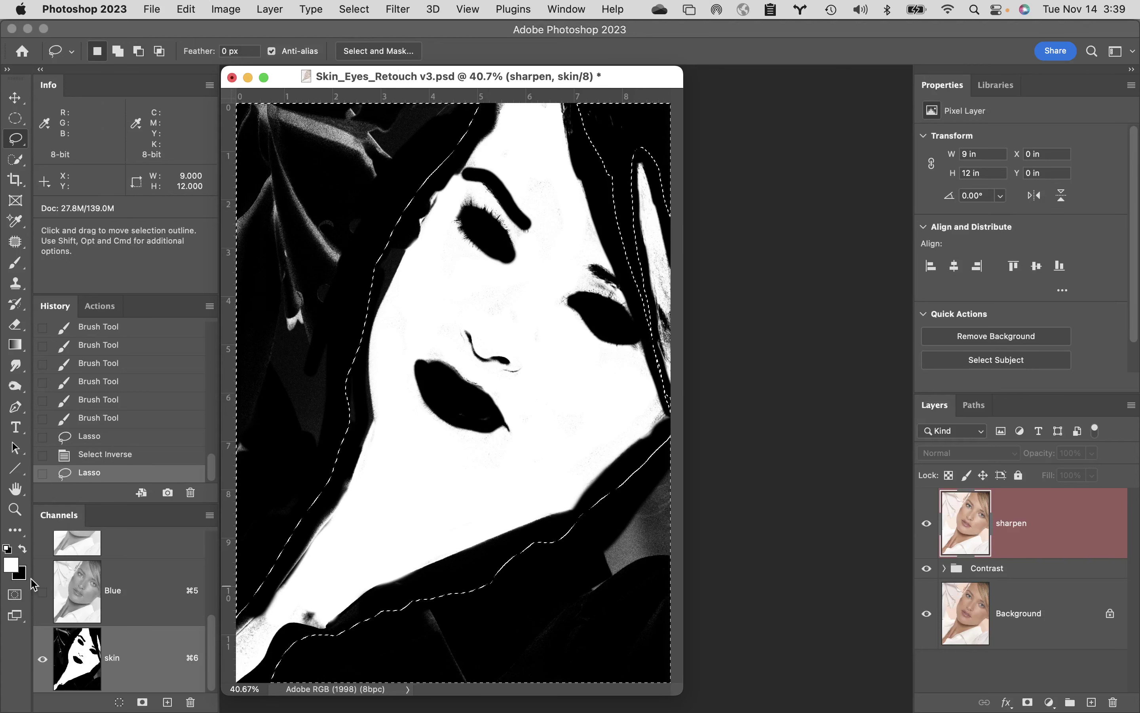
key("super+BackSpace")
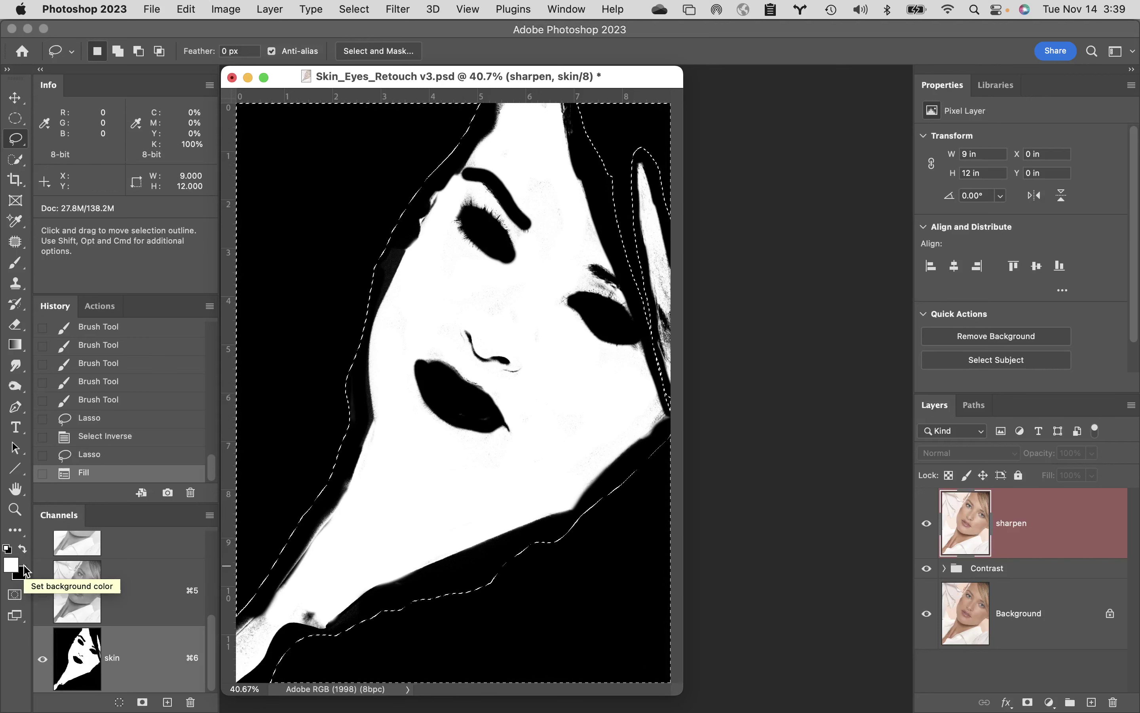
key("super+d")
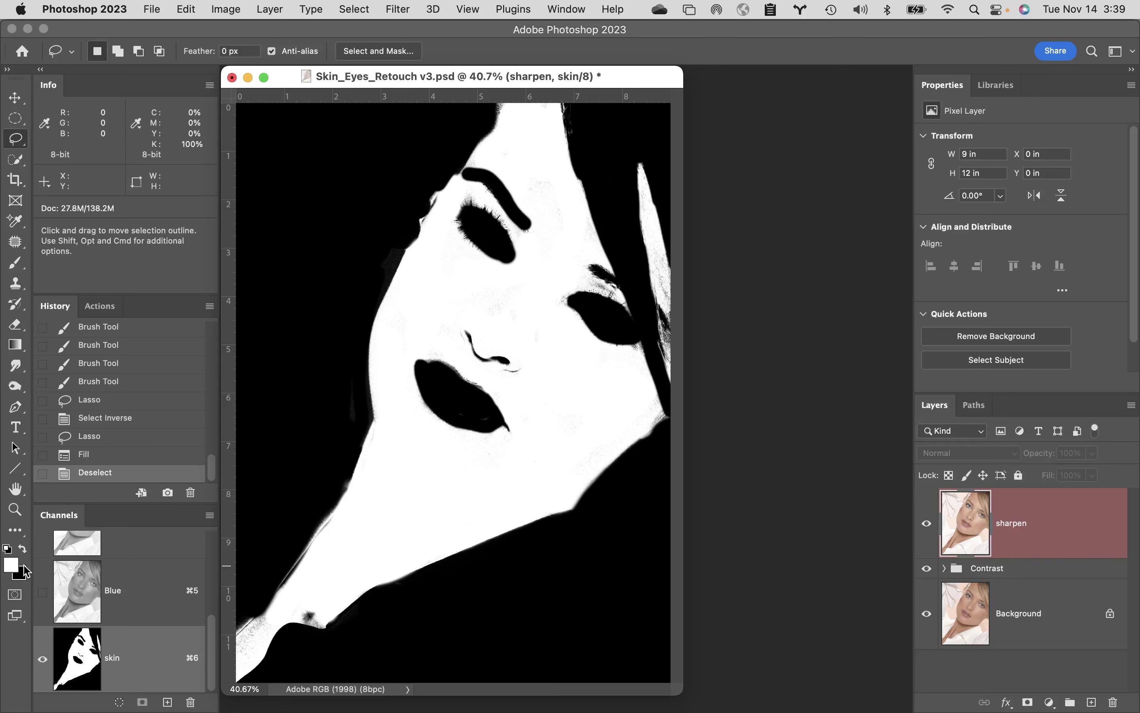
- Invert the skin channel, and convert the sharpen layer to a Smart Object
key("cmd+i")
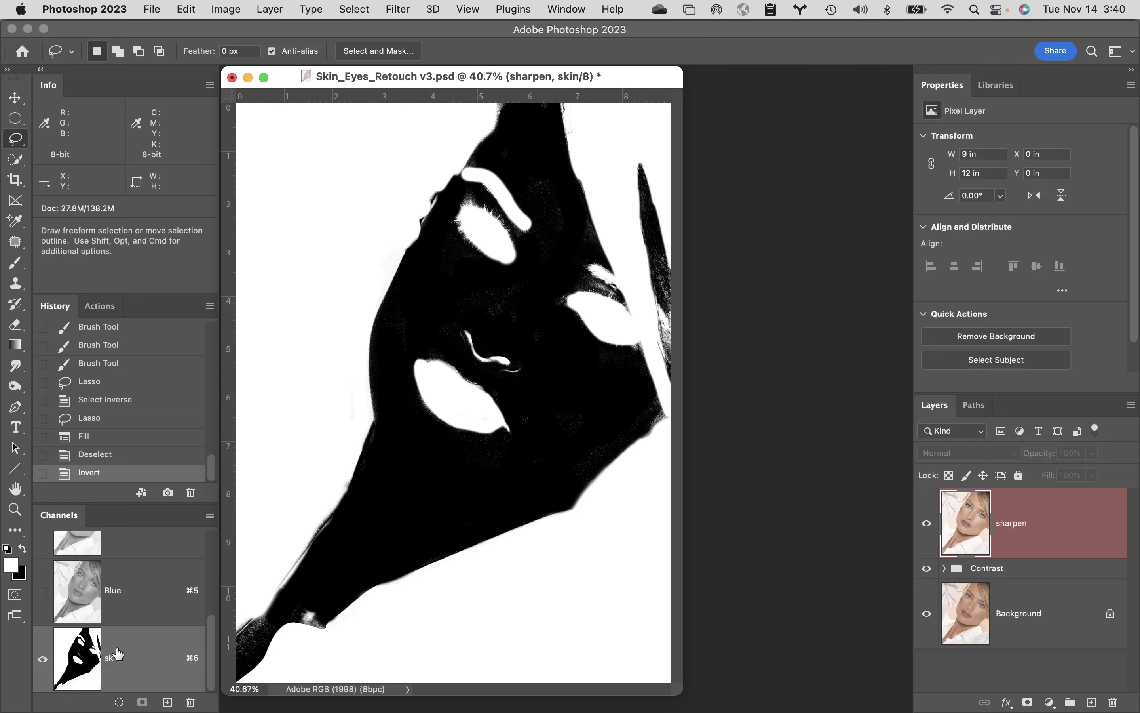
left_click(1098, 520)
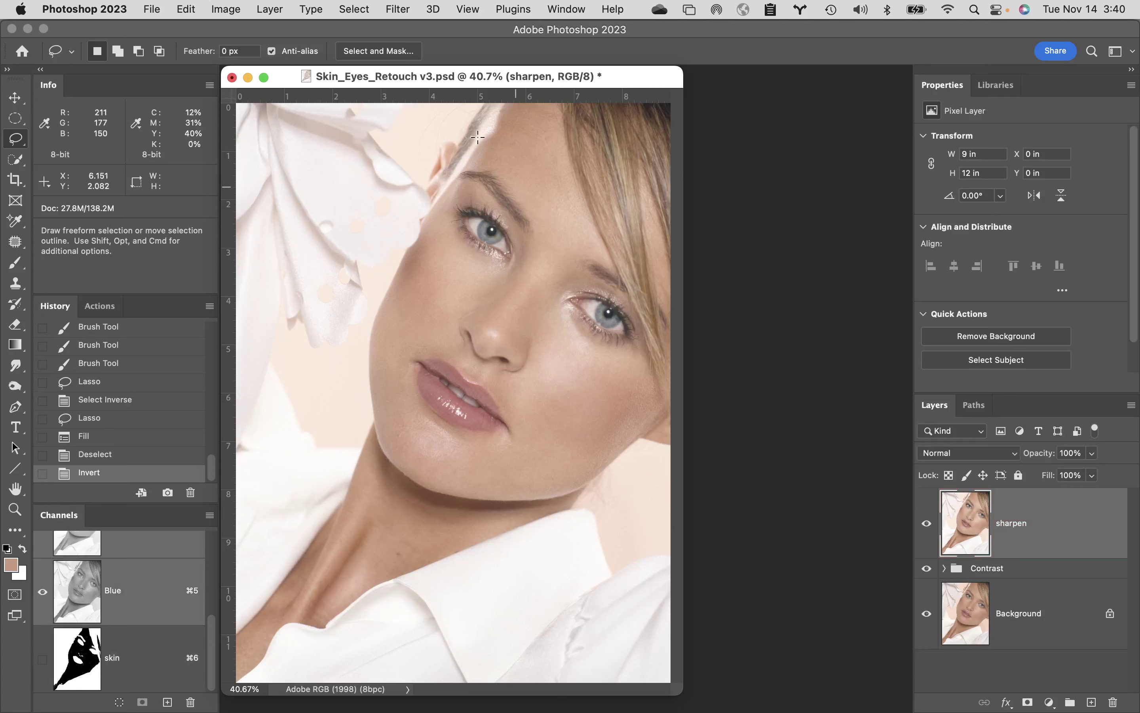
left_click(262, 6)
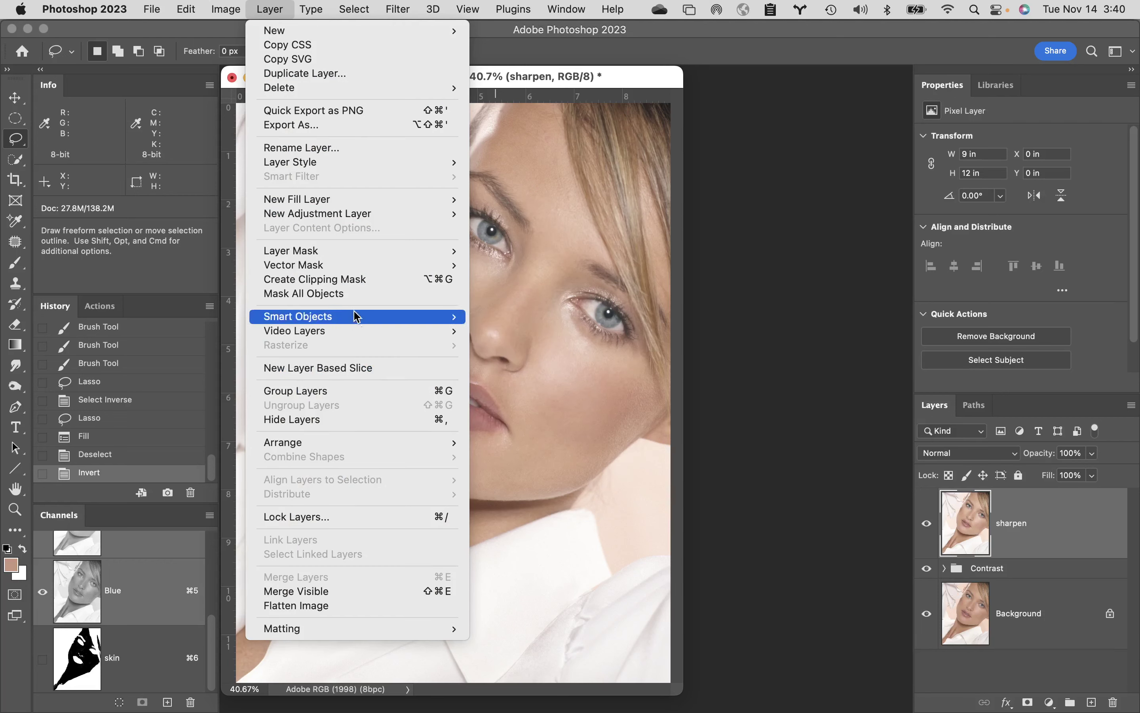
mouse_move(357, 317)
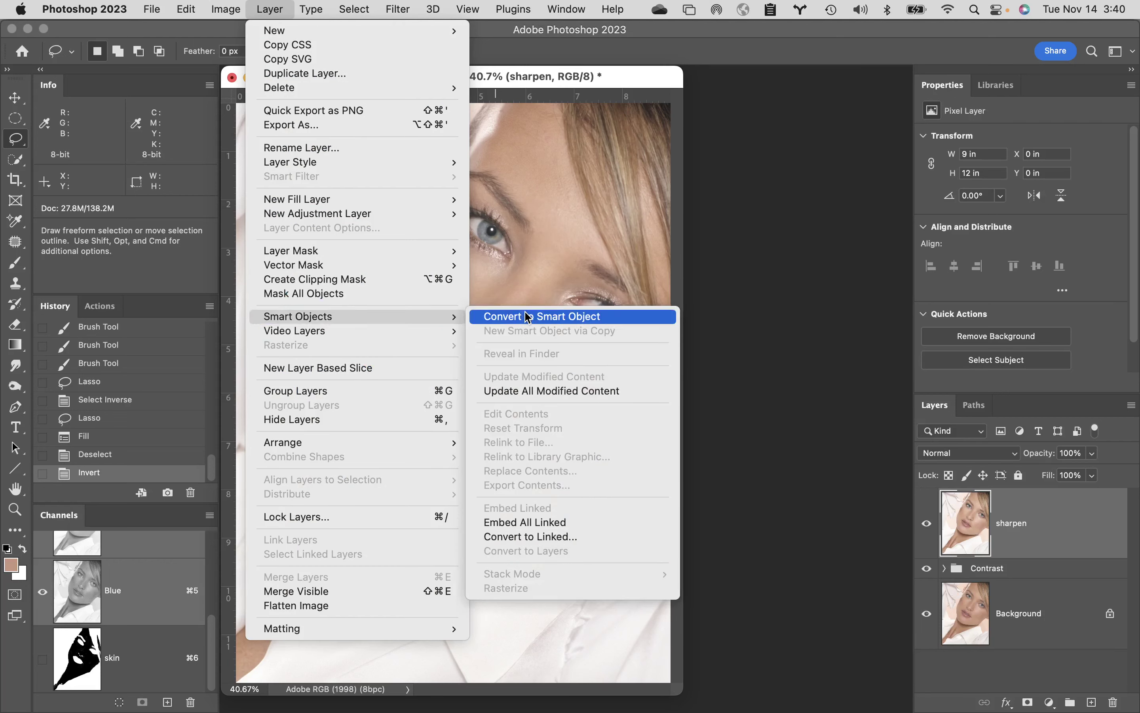
left_click(511, 316)
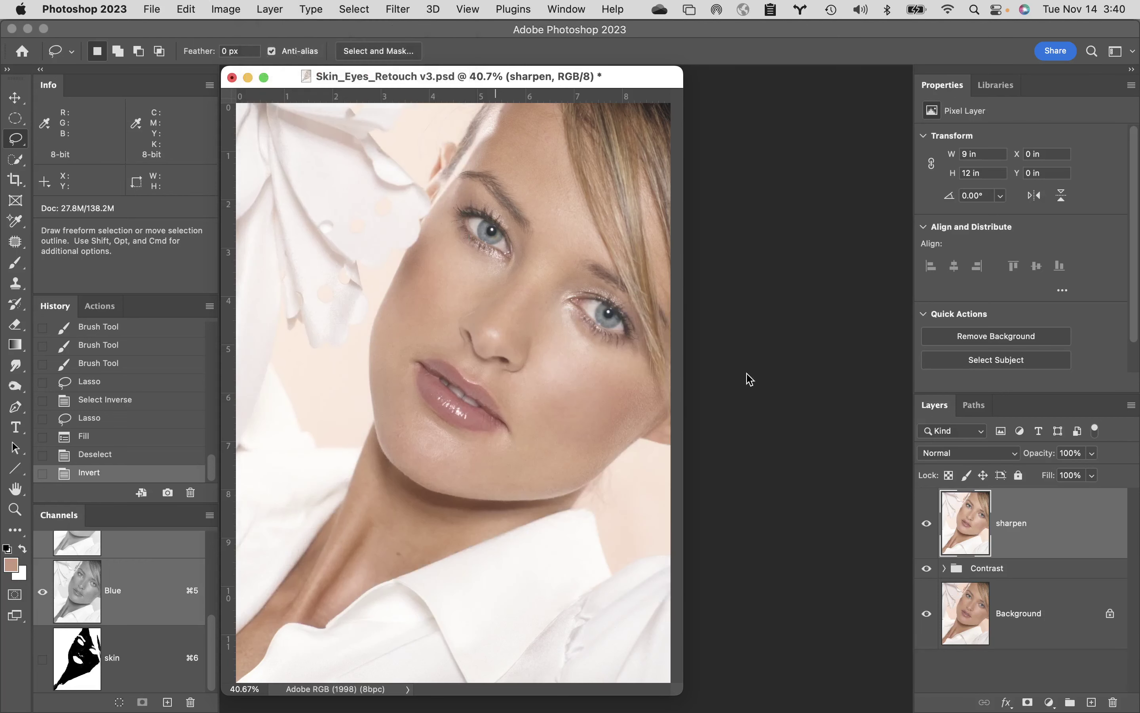
- Load the skin channel as a selection, add it as a layer mask on the sharpen layer, and target the layer's image
left_click(69, 645, "super")
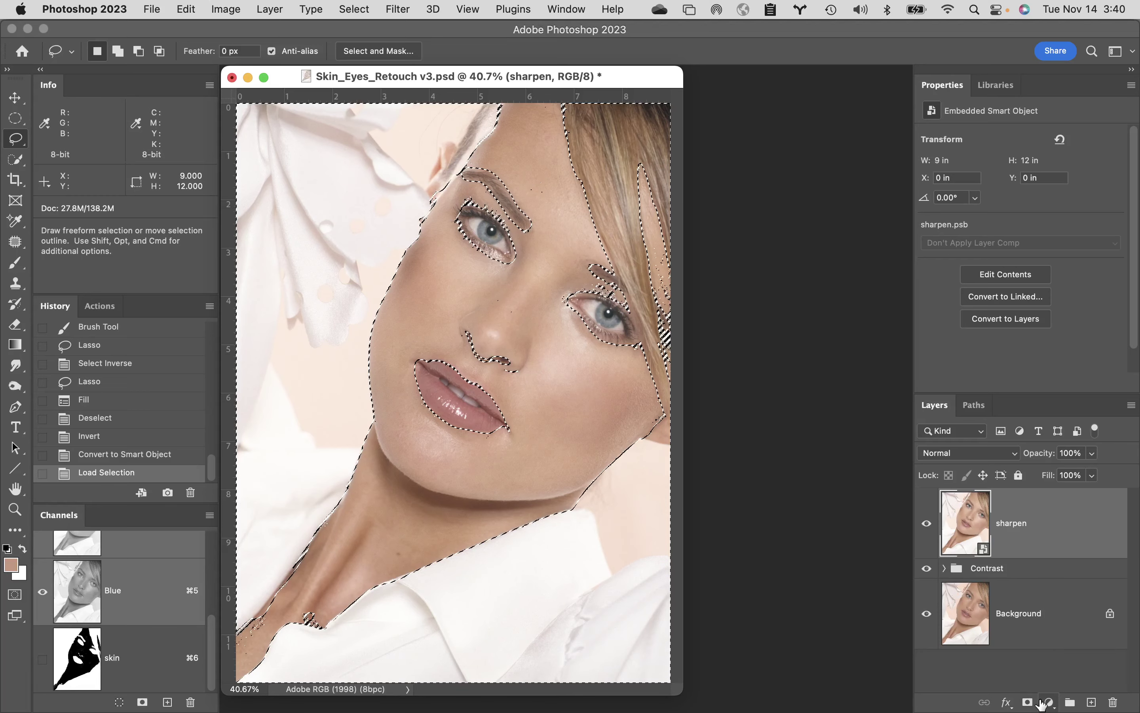
left_click(1028, 702)
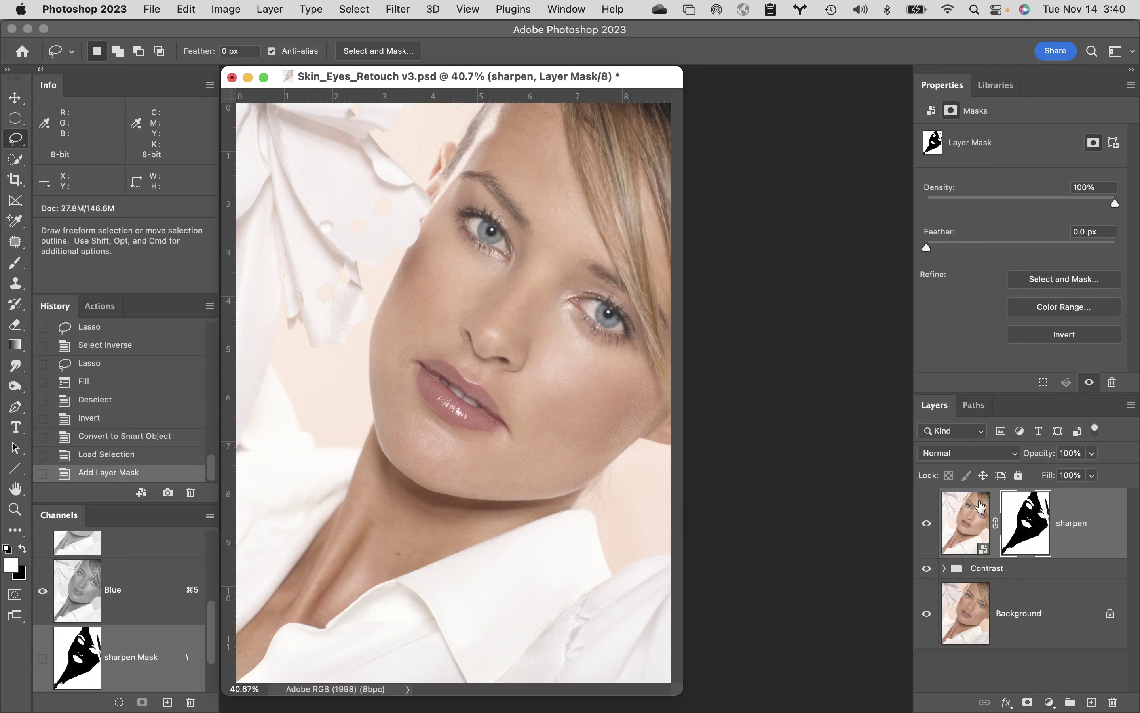
left_click(973, 521)
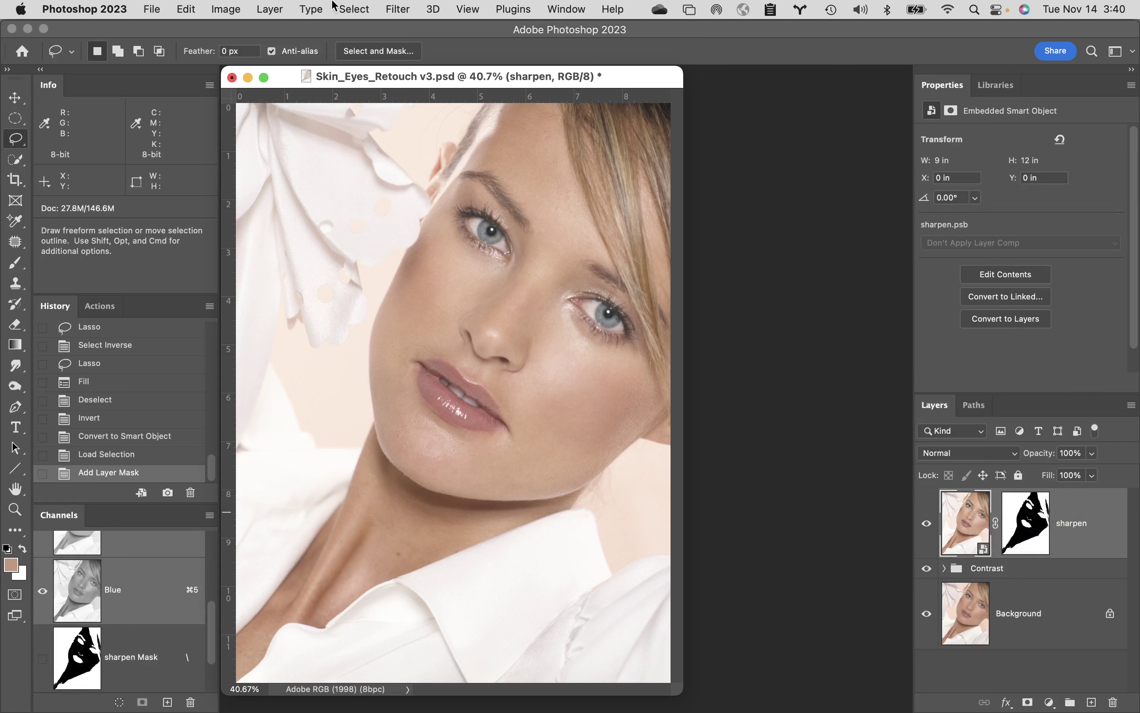
- Start an Unsharp Mask filter on the sharpen layer with Amount 500% and Radius 2.0 pixels
left_click(354, 9)
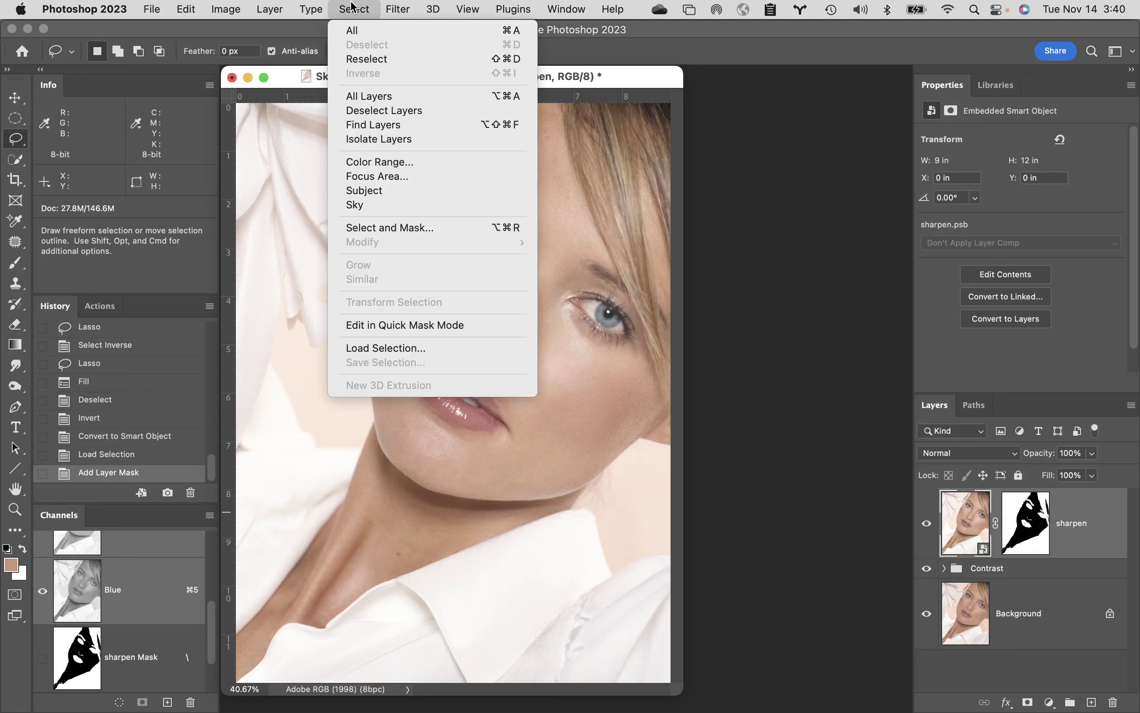
mouse_move(397, 5)
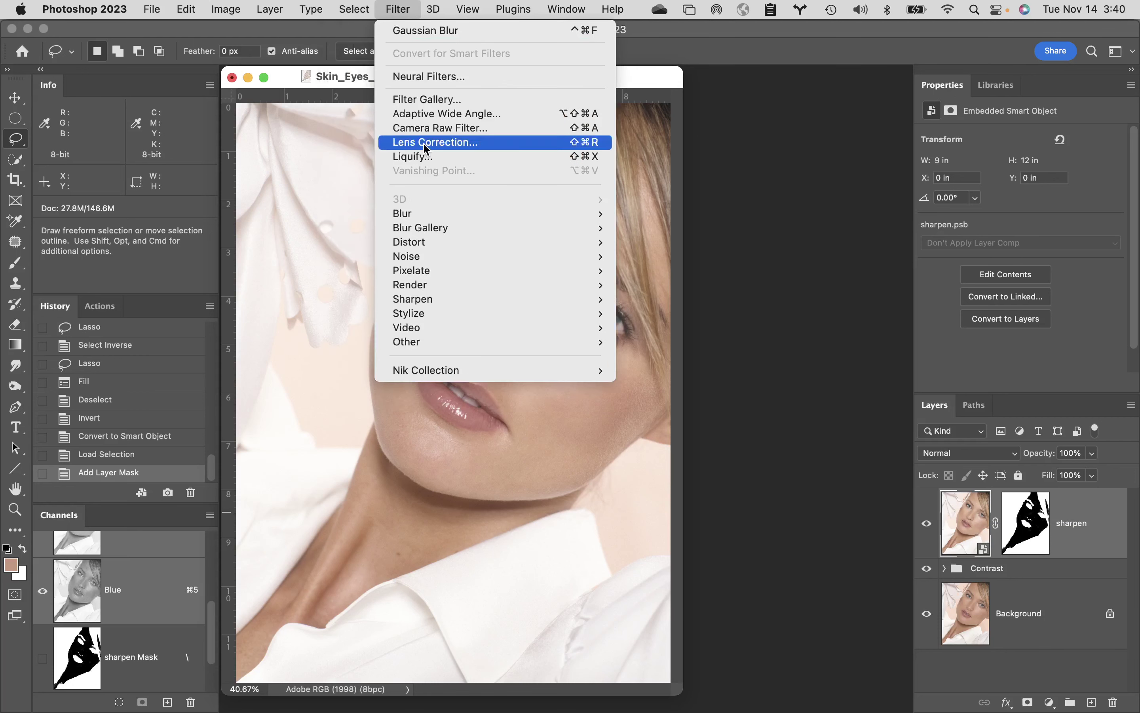
mouse_move(461, 292)
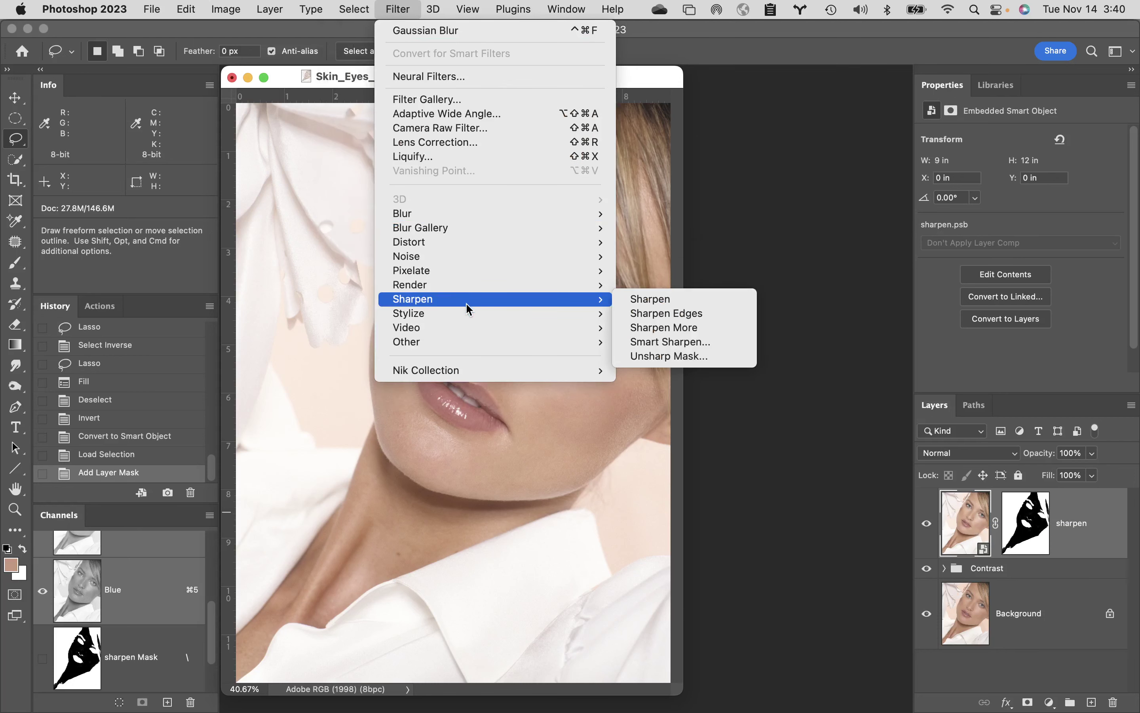
left_click(689, 357)
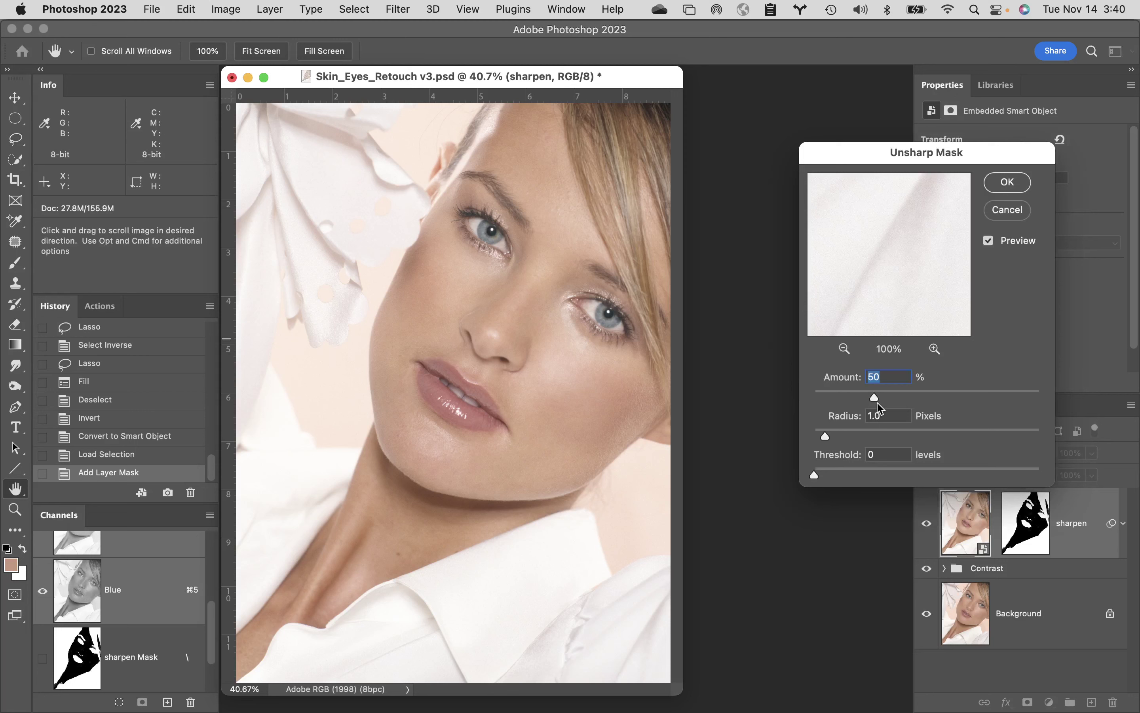
left_click_drag(825, 433, 827, 435)
left_click(838, 435)
left_click_drag(874, 398, 1097, 393)
- Compare the eyes and skin with the sharpening preview off and on at 100% zoom, and apply the Unsharp Mask
key("super")
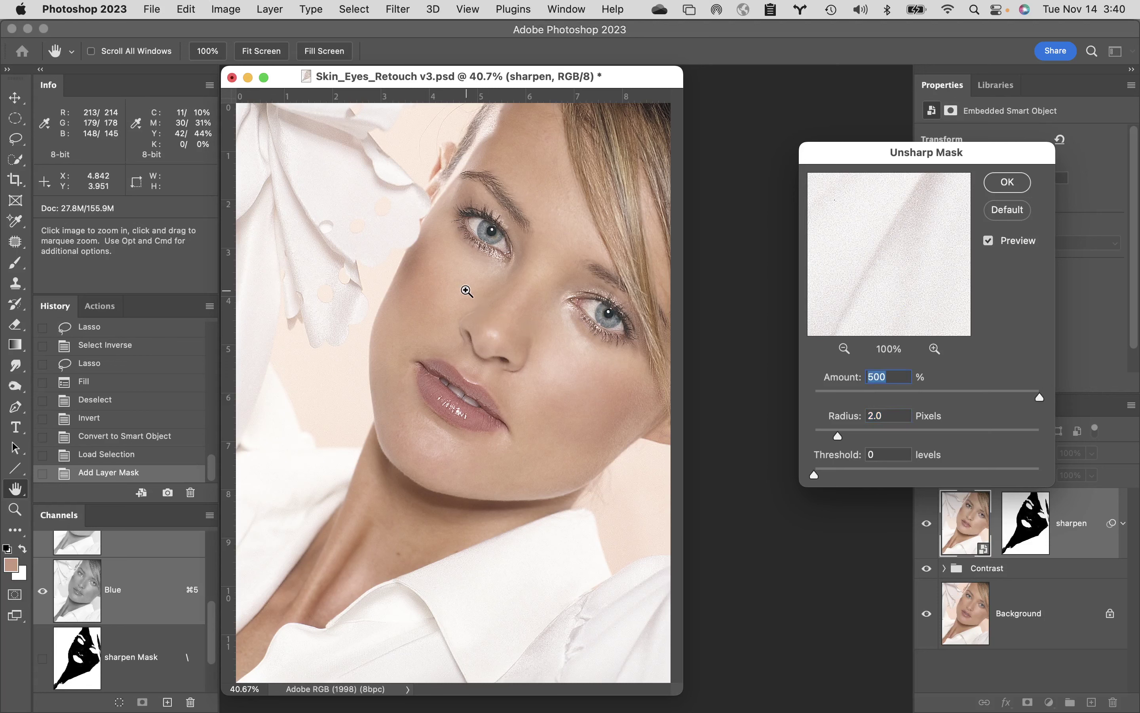
left_click(567, 285, "super")
left_click(656, 317, "super")
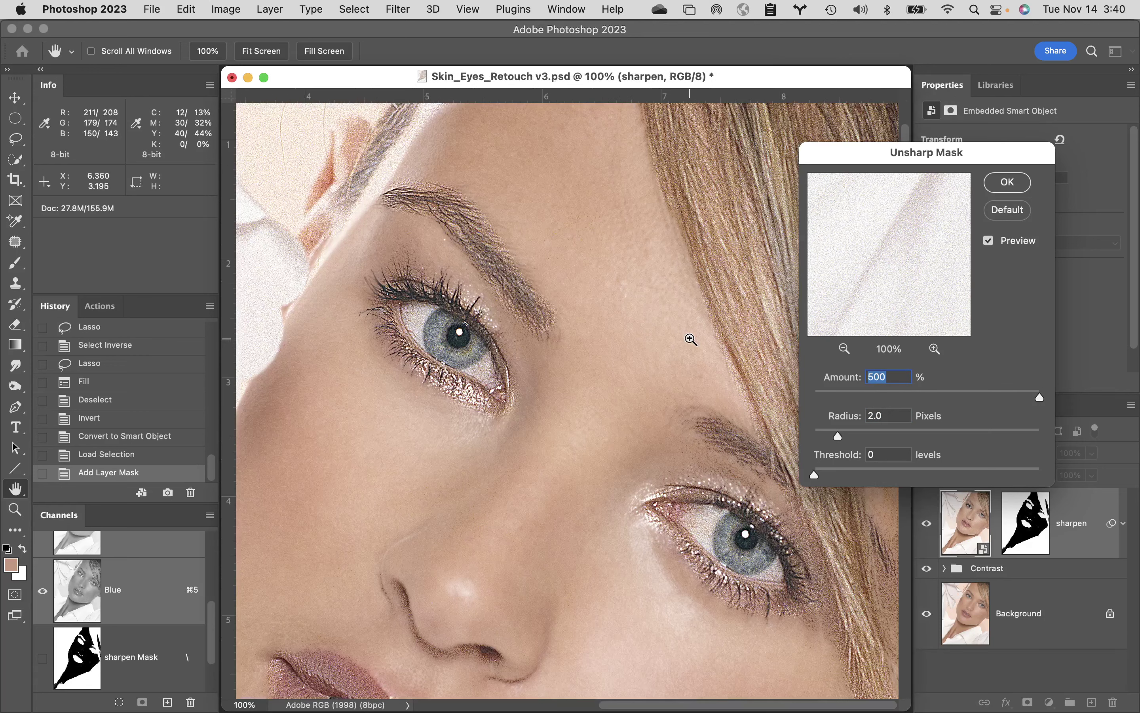
scroll(674, 415, "down", 5)
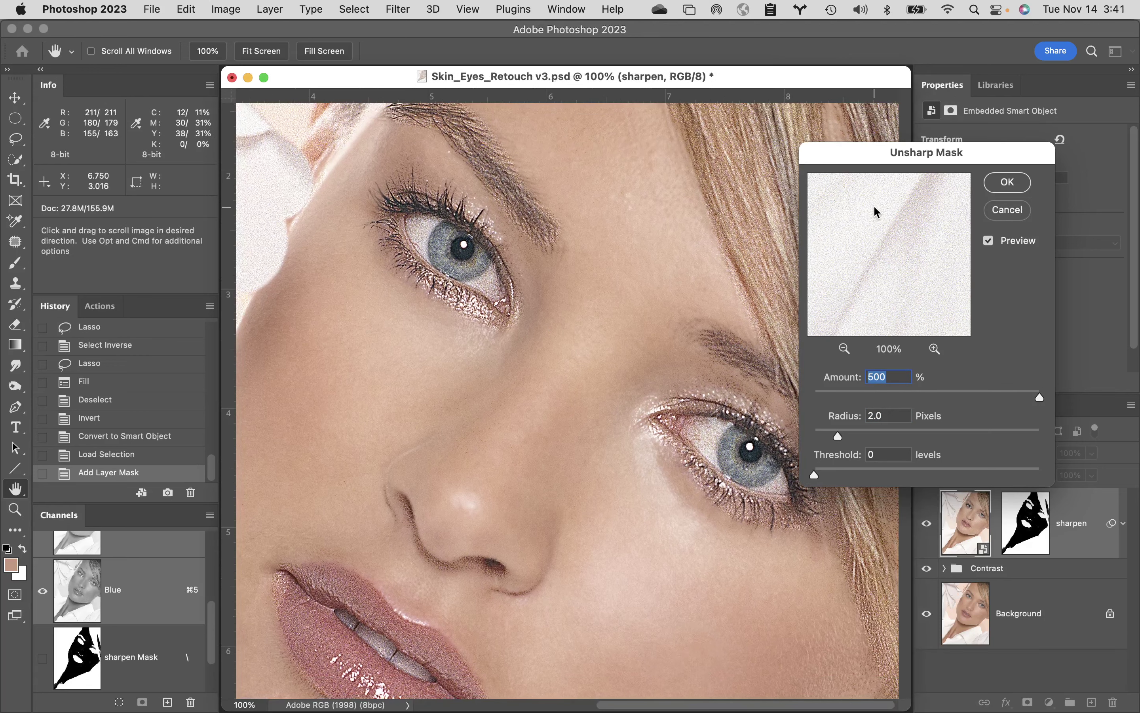
left_click(989, 242)
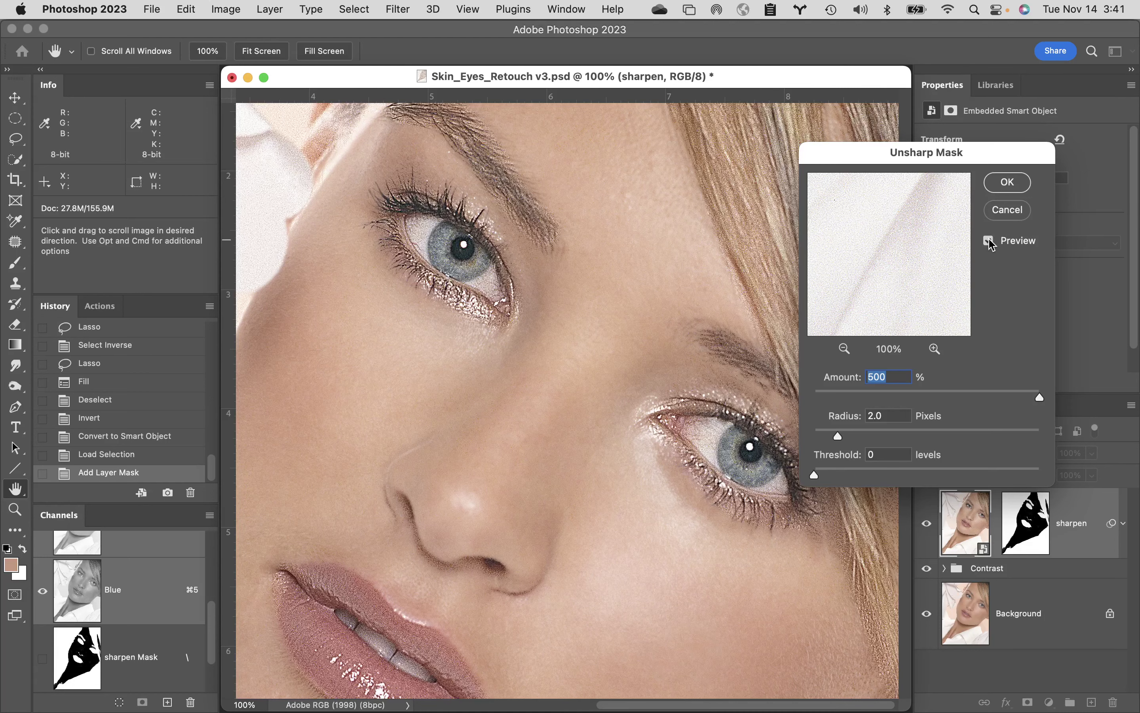
left_click(990, 242)
left_click(1010, 182)
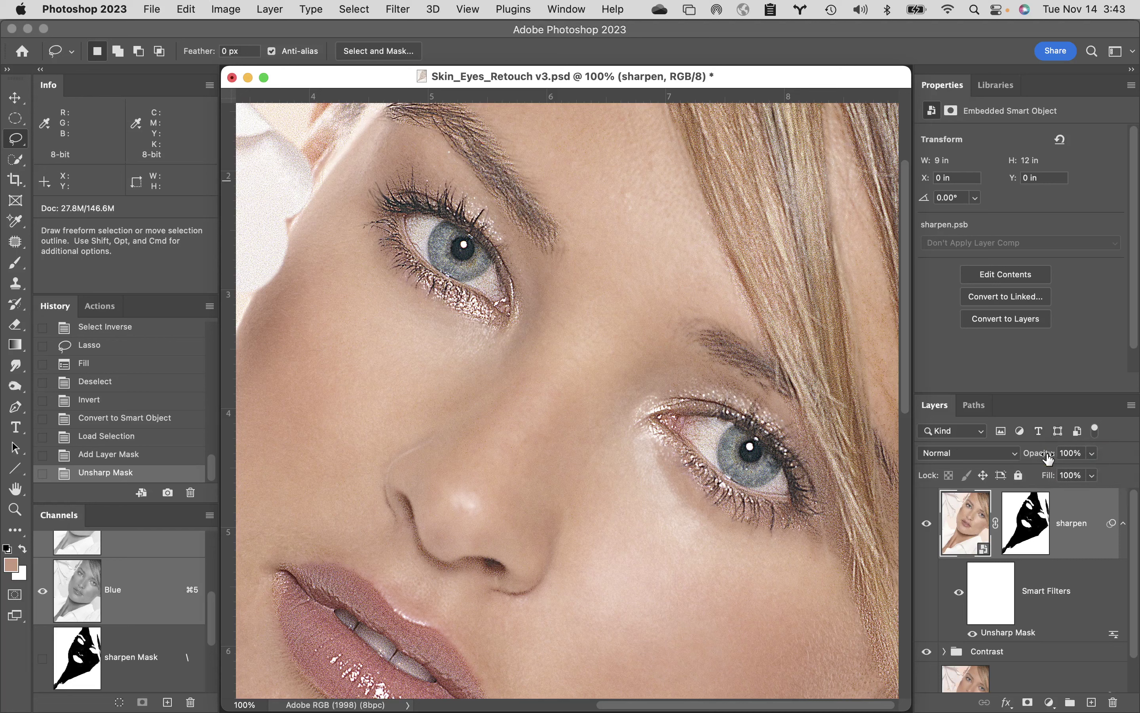
- Lower the sharpen layer's opacity to 21%, and close the document without saving
left_click_drag(1049, 457, 1007, 454)
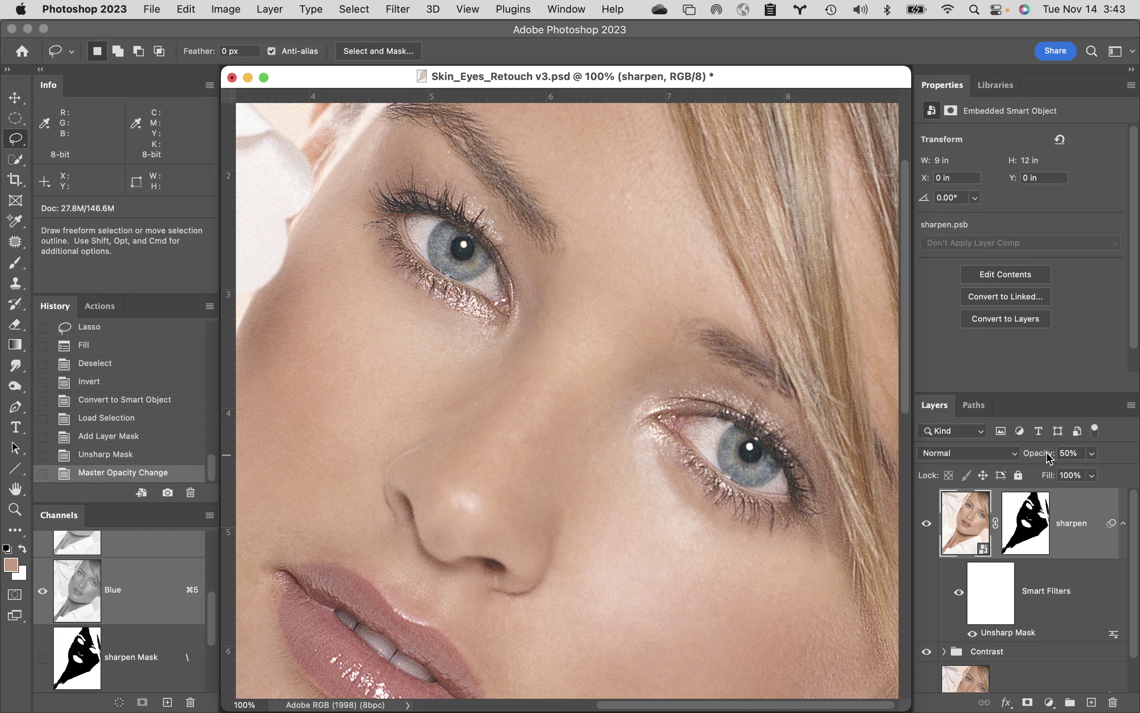
left_click_drag(1050, 458, 1027, 457)
left_click(233, 79)
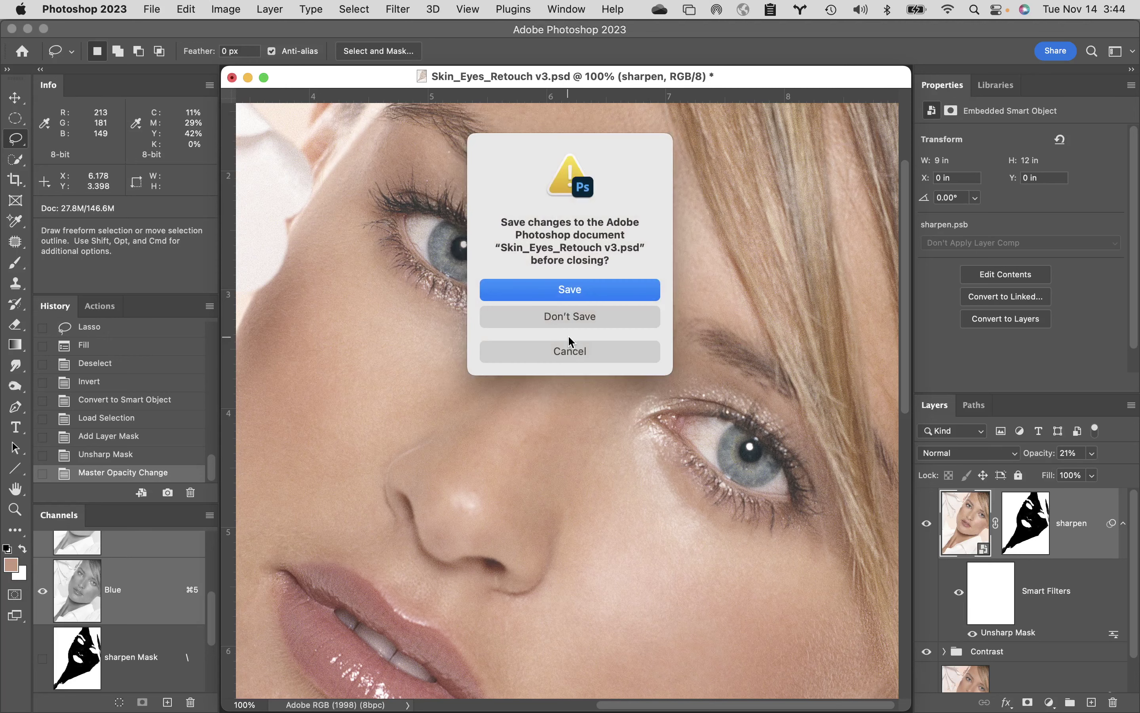
left_click(597, 317)
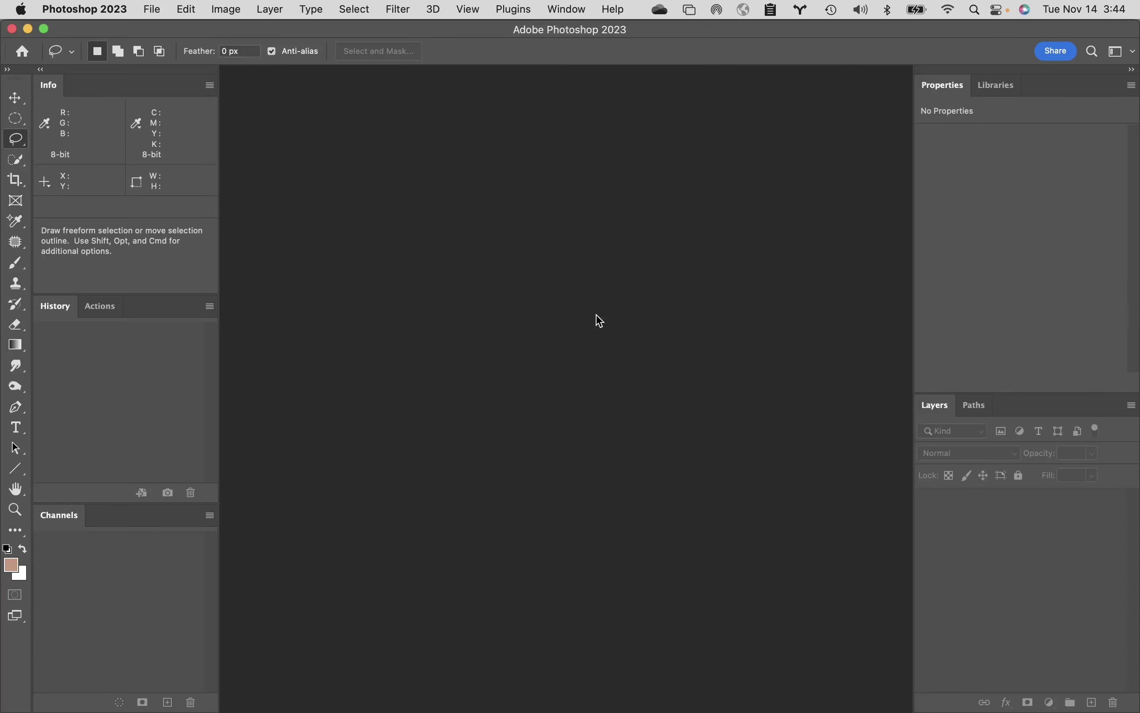
- Switch to OBS Studio, and pause and resume the screen recording
mouse_move(314, 698)
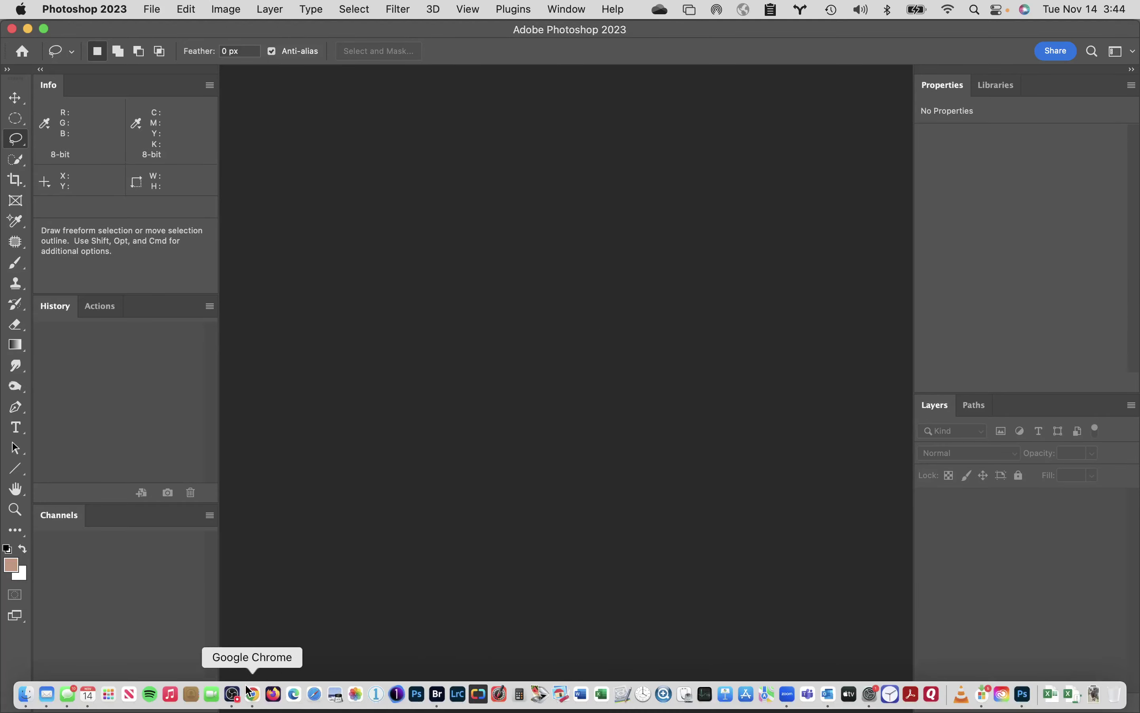
left_click(232, 694)
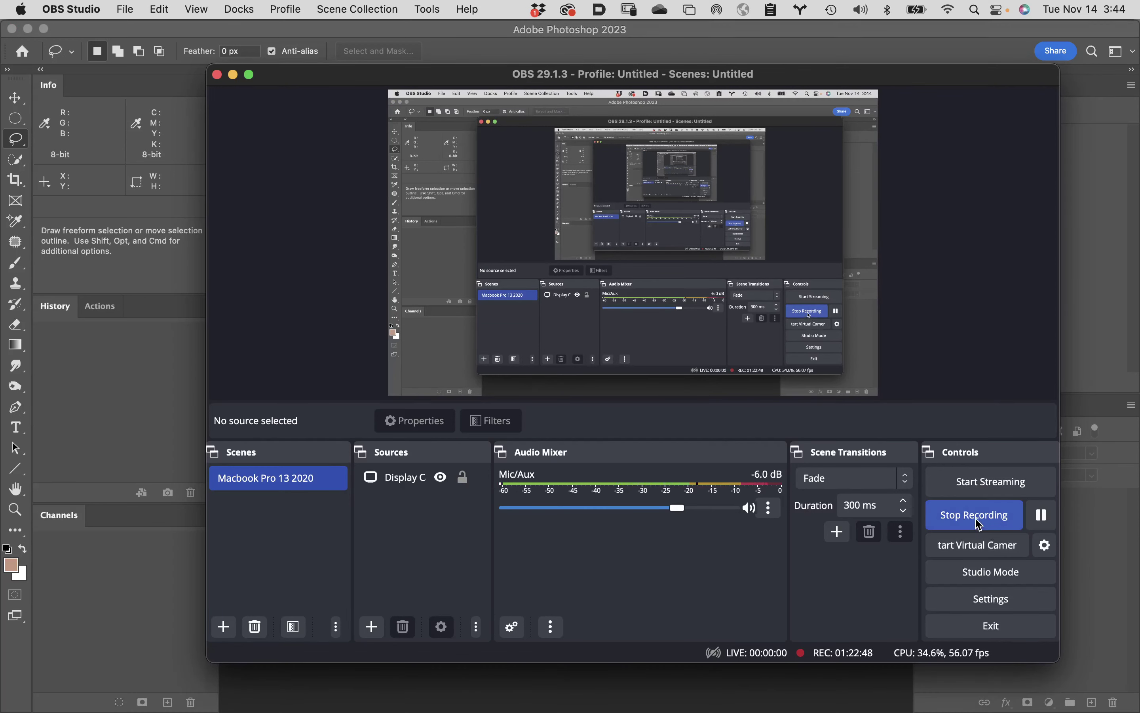
left_click(1042, 514)
left_click(1042, 518)
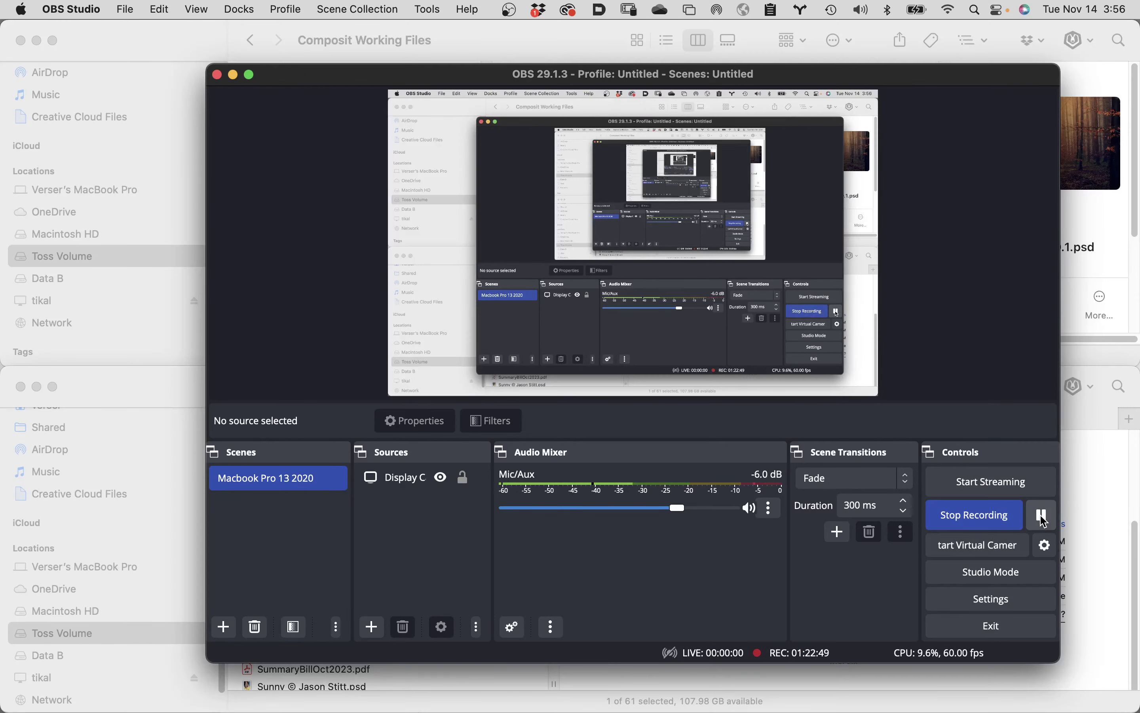